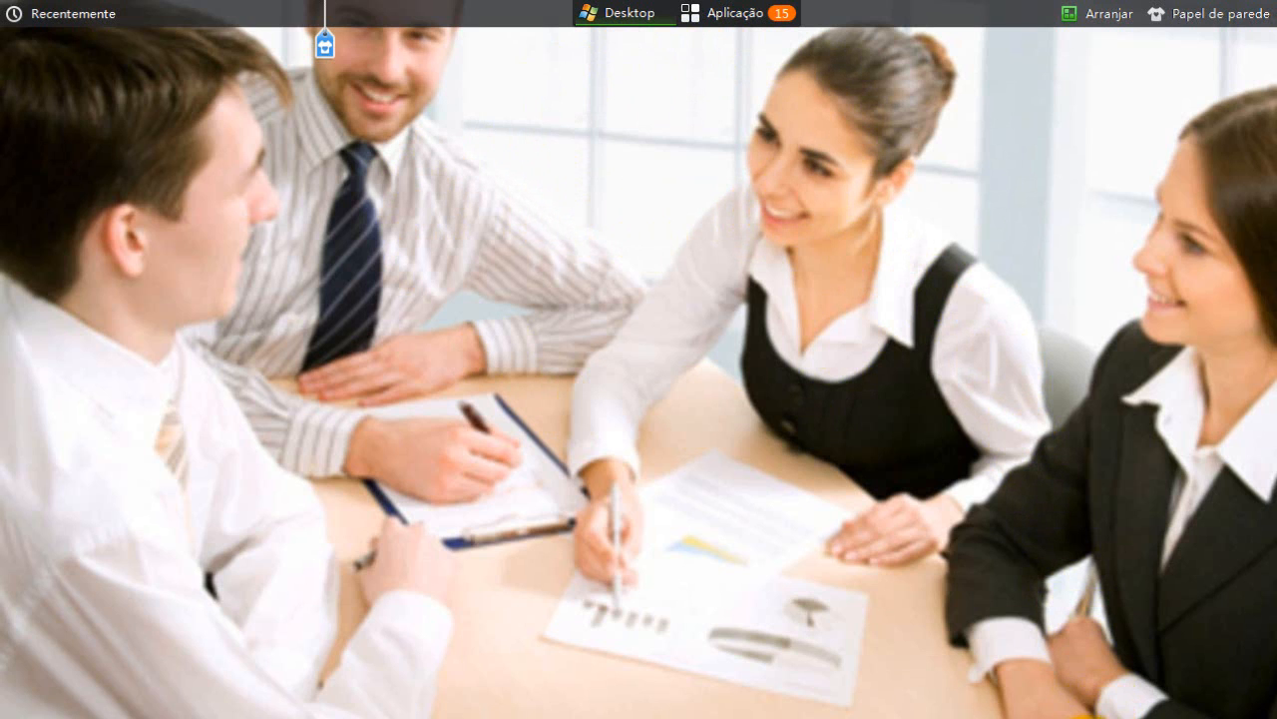
- Switch to the Excel workbook and look over the sales records on the Dados sheet
left_click(1087, 717)
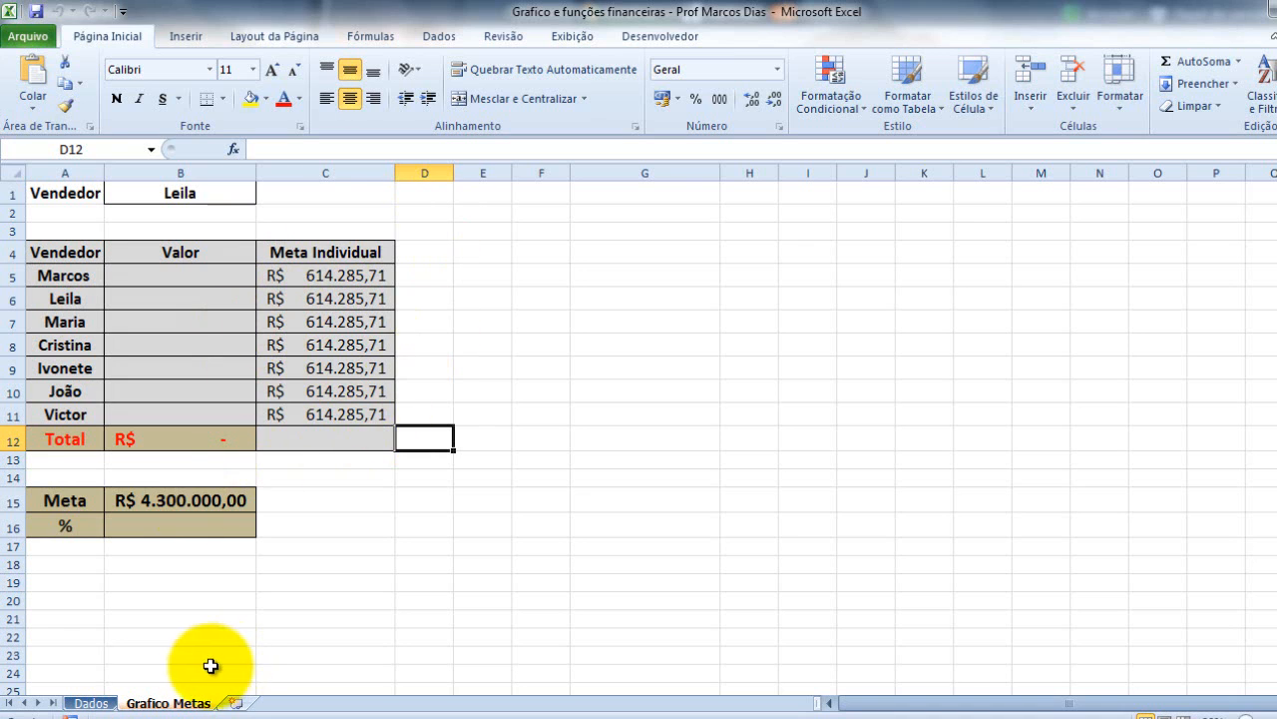
left_click(94, 703)
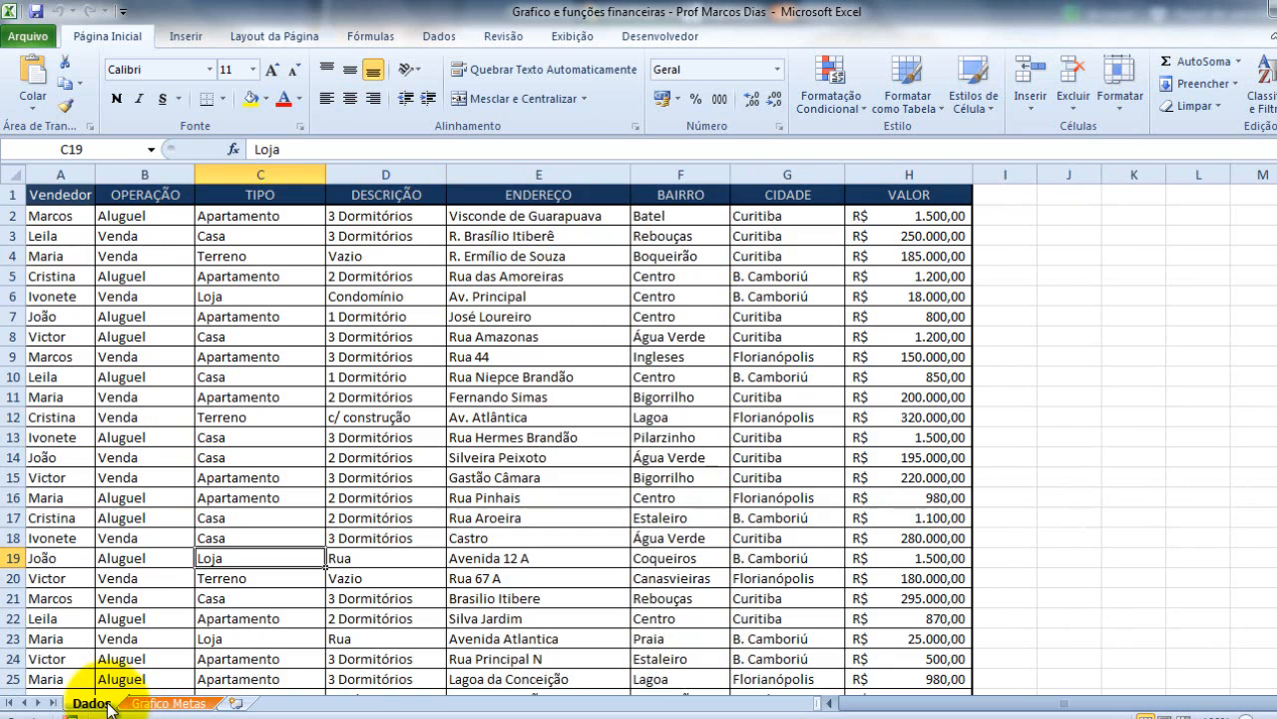
left_click(48, 213)
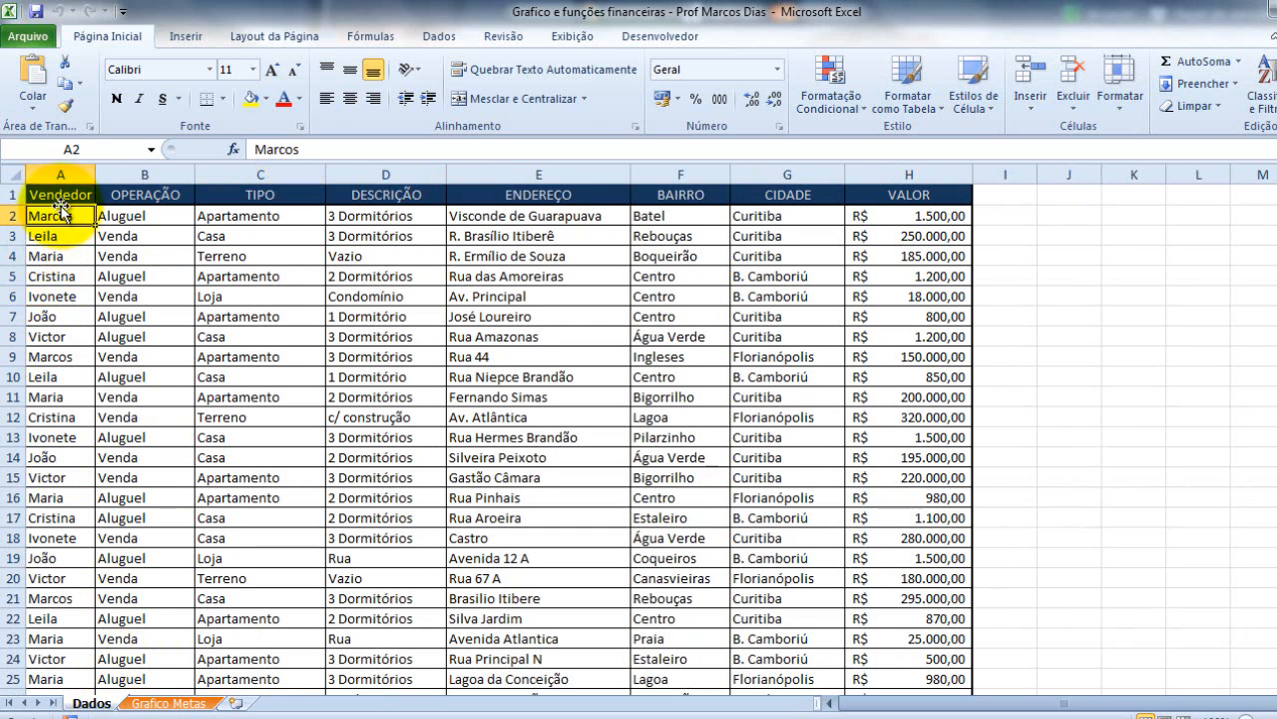
left_click(933, 217)
left_click(275, 253)
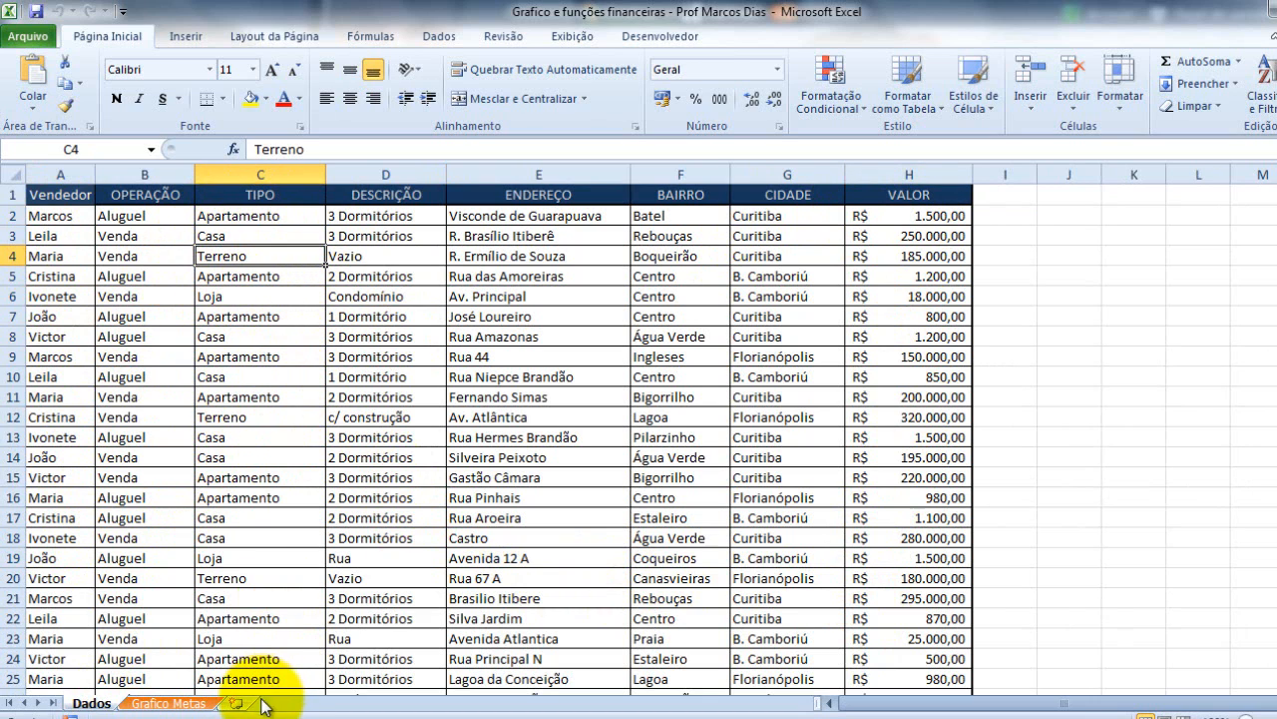
- On the Grafico Metas sheet, view the seller choices in cell B1 and the seller names in A5:A11
left_click(150, 704)
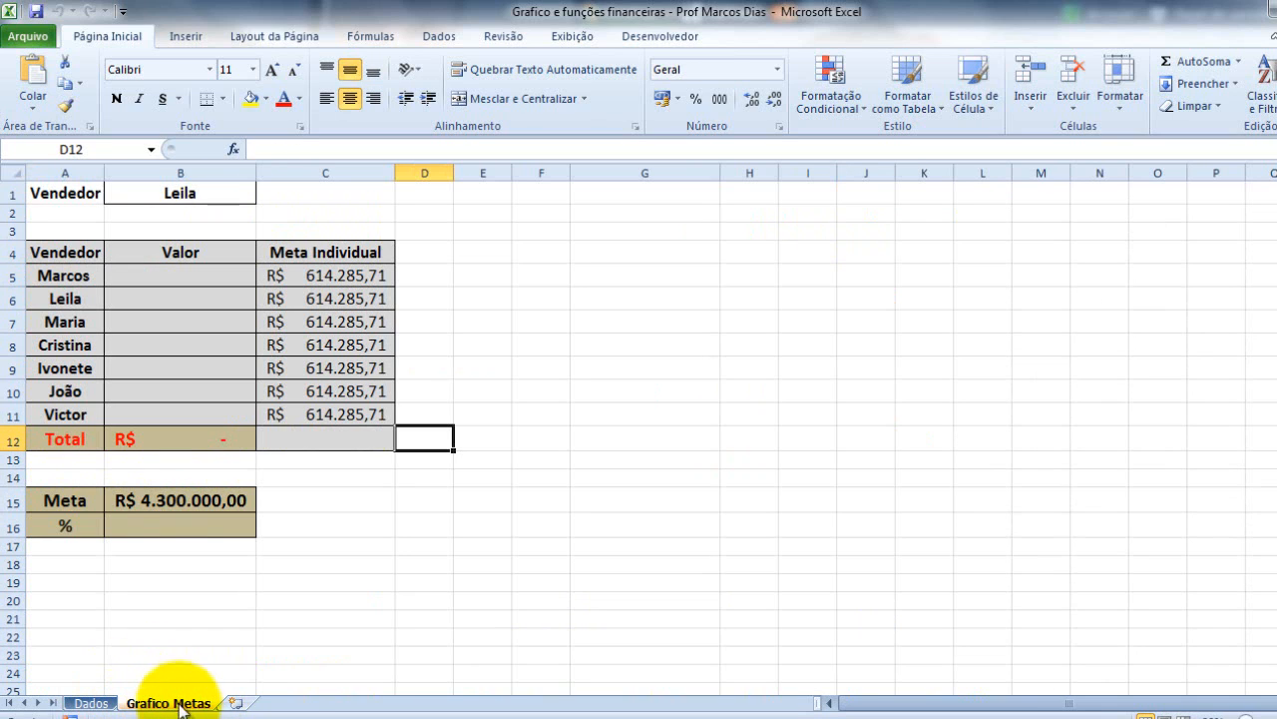
left_click(185, 190)
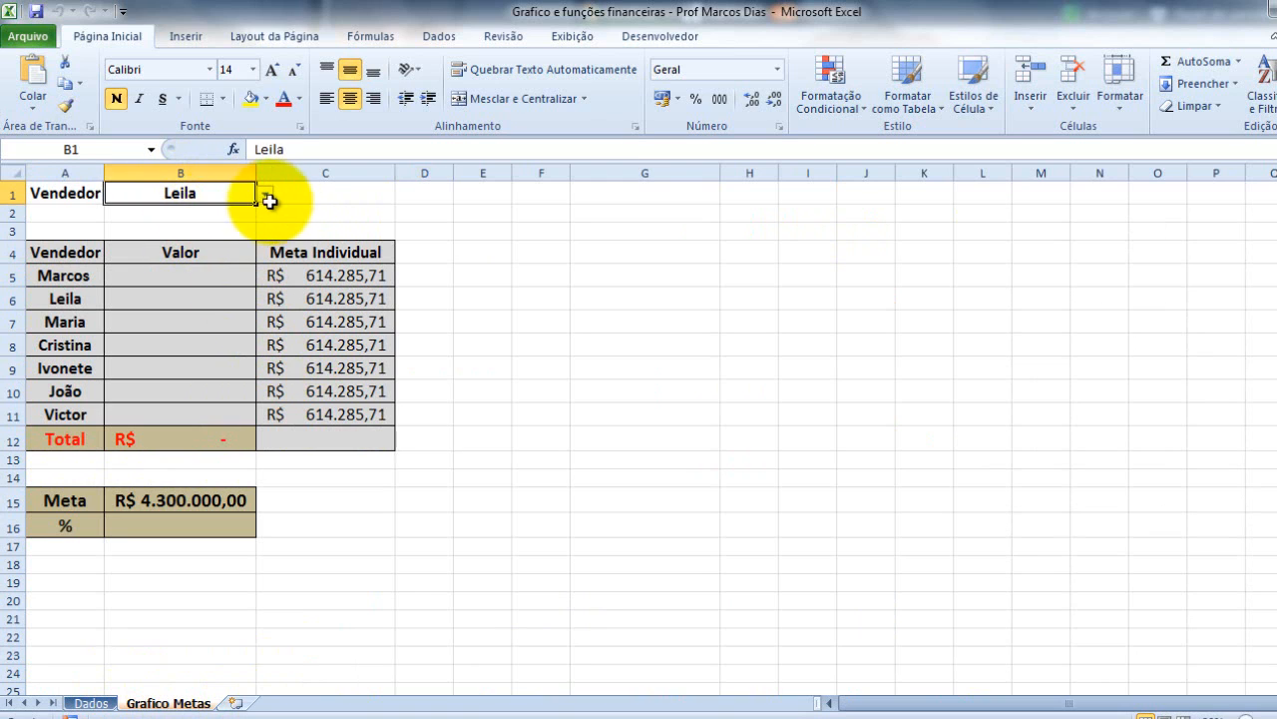
left_click(265, 195)
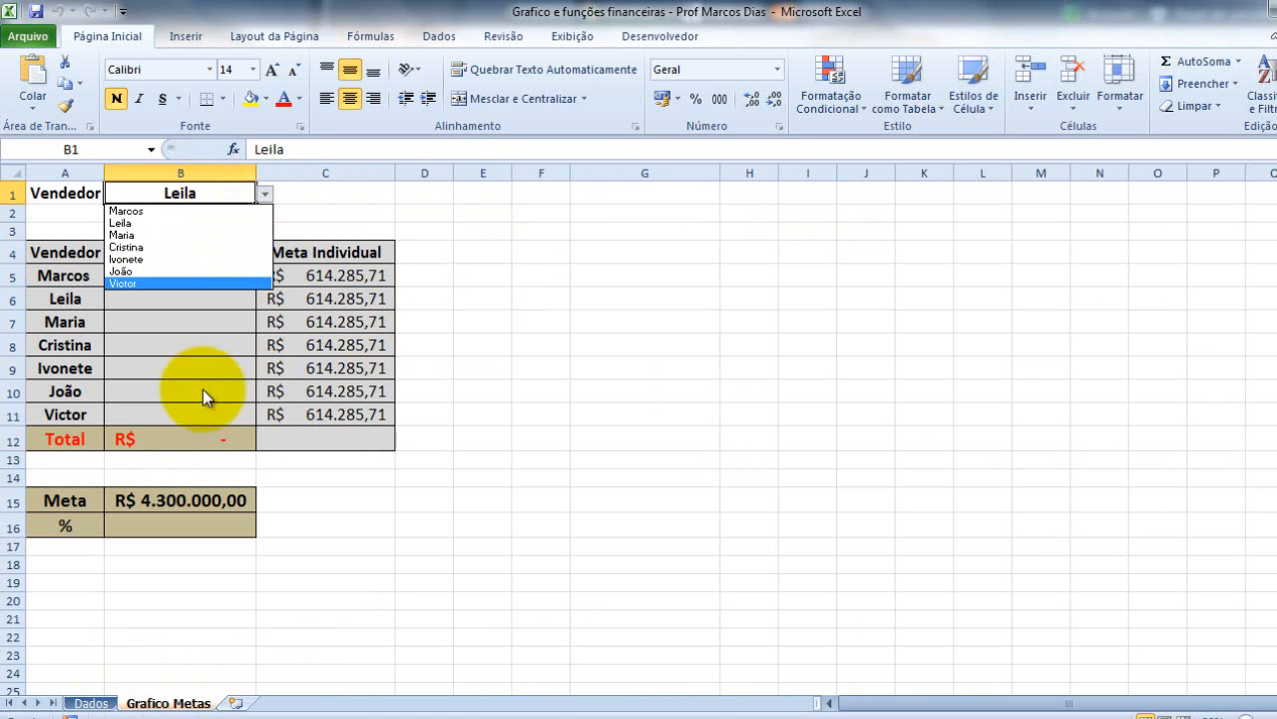
left_click_drag(64, 277, 40, 414)
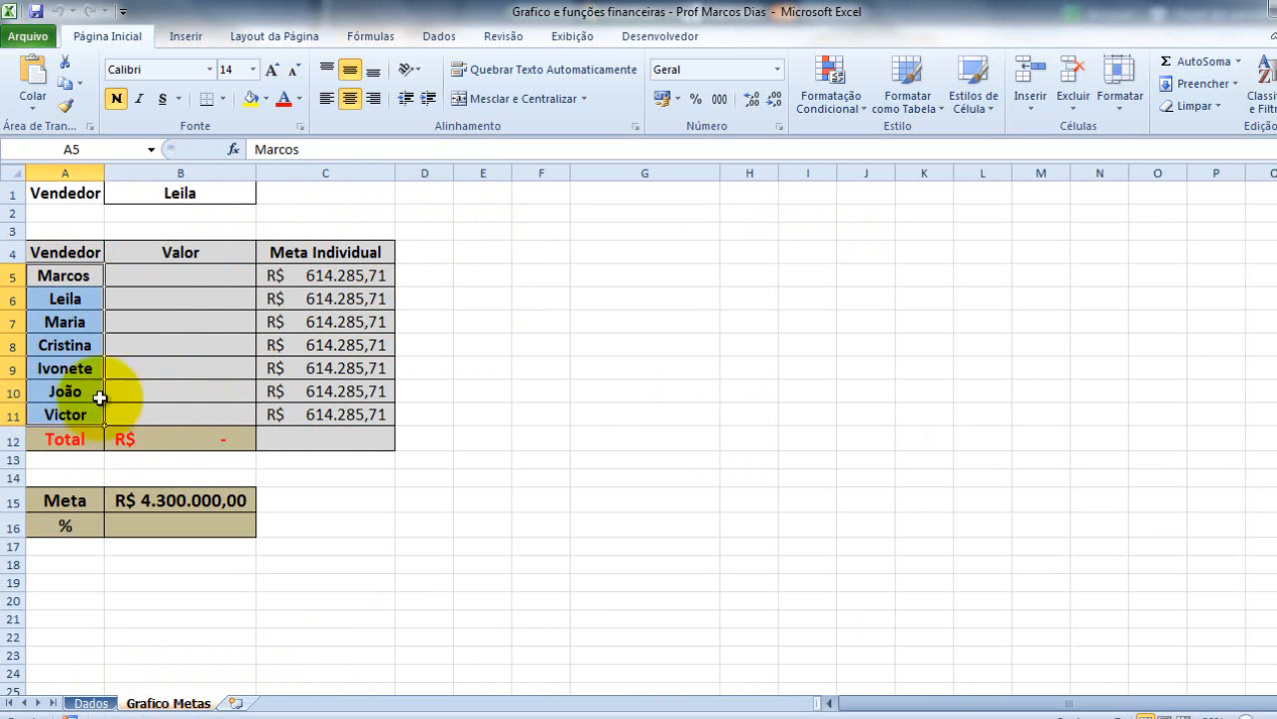
- Examine the Valor, Total, Meta, % and Meta Individual cells and the formulas behind them
left_click(171, 277)
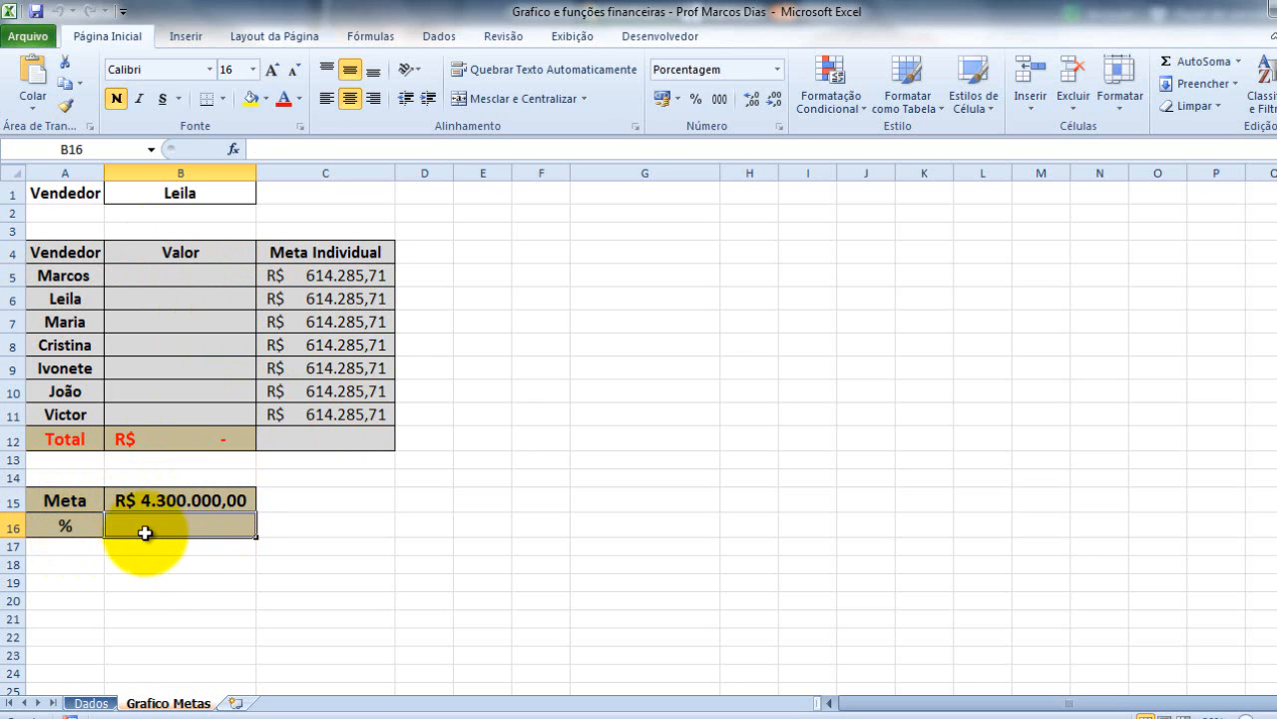
left_click(200, 321)
left_click(185, 430)
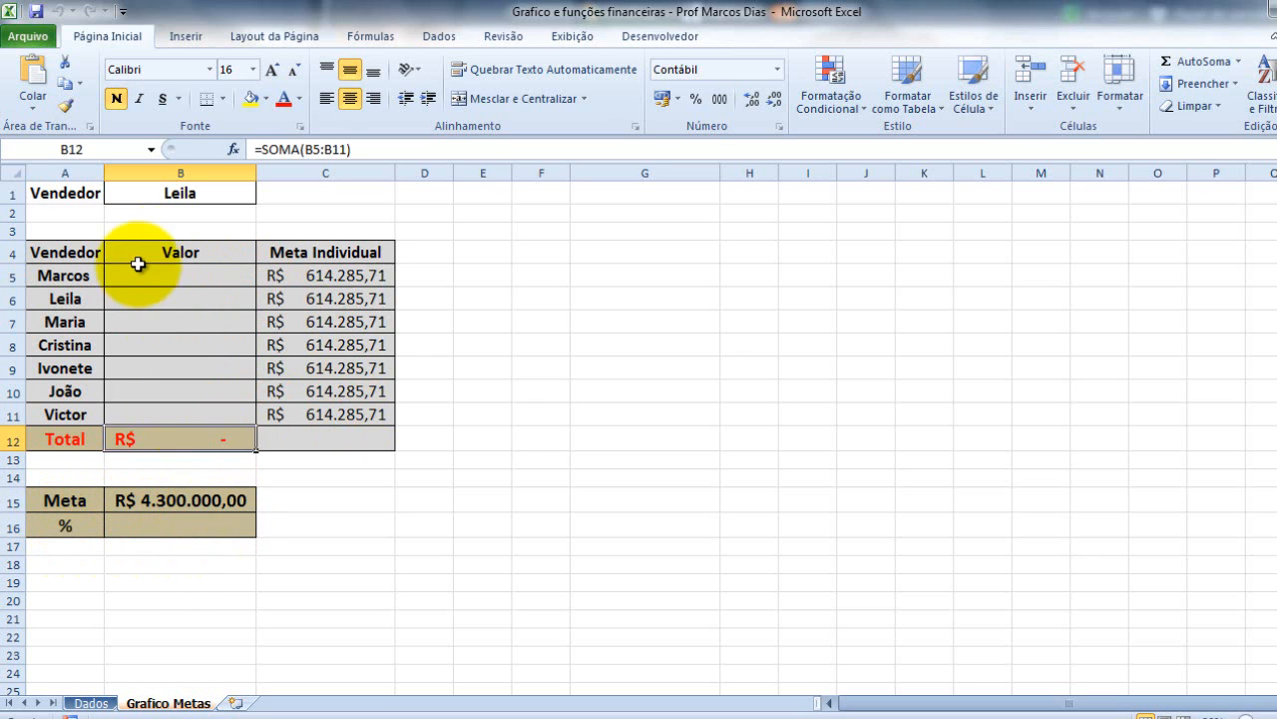
left_click_drag(139, 267, 139, 260)
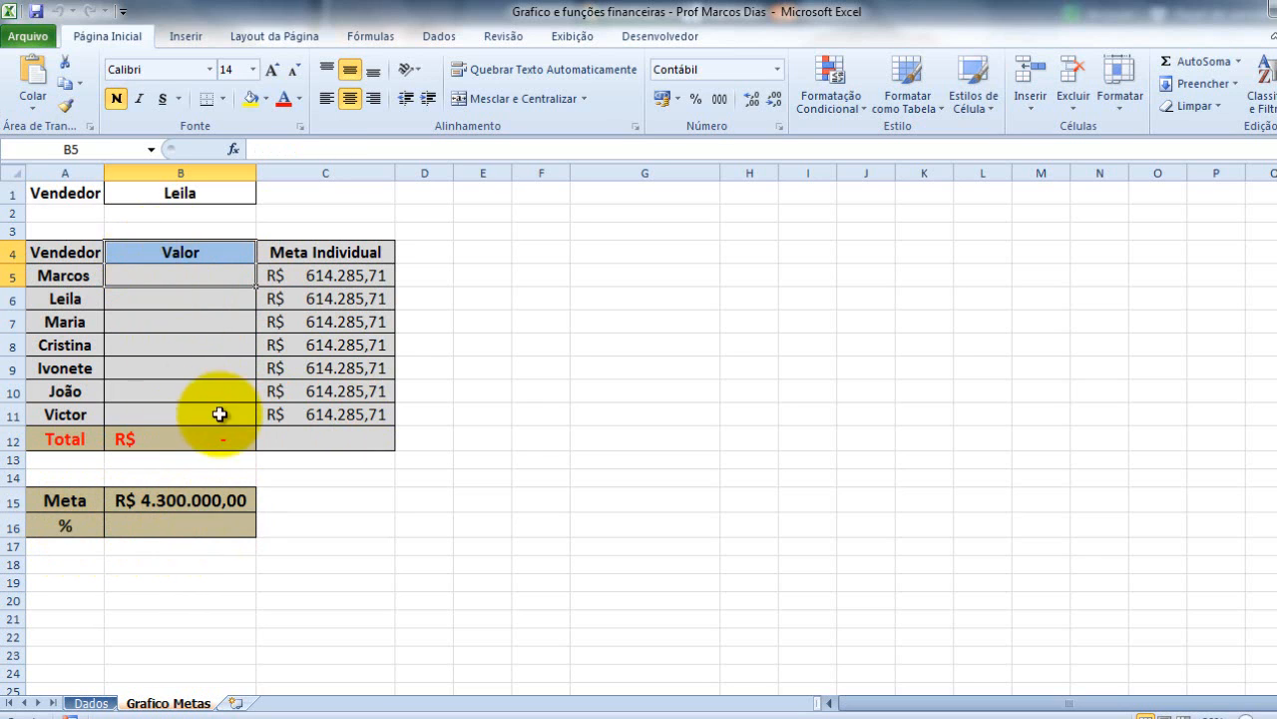
left_click(142, 526)
left_click_drag(377, 252, 370, 412)
left_click(326, 298)
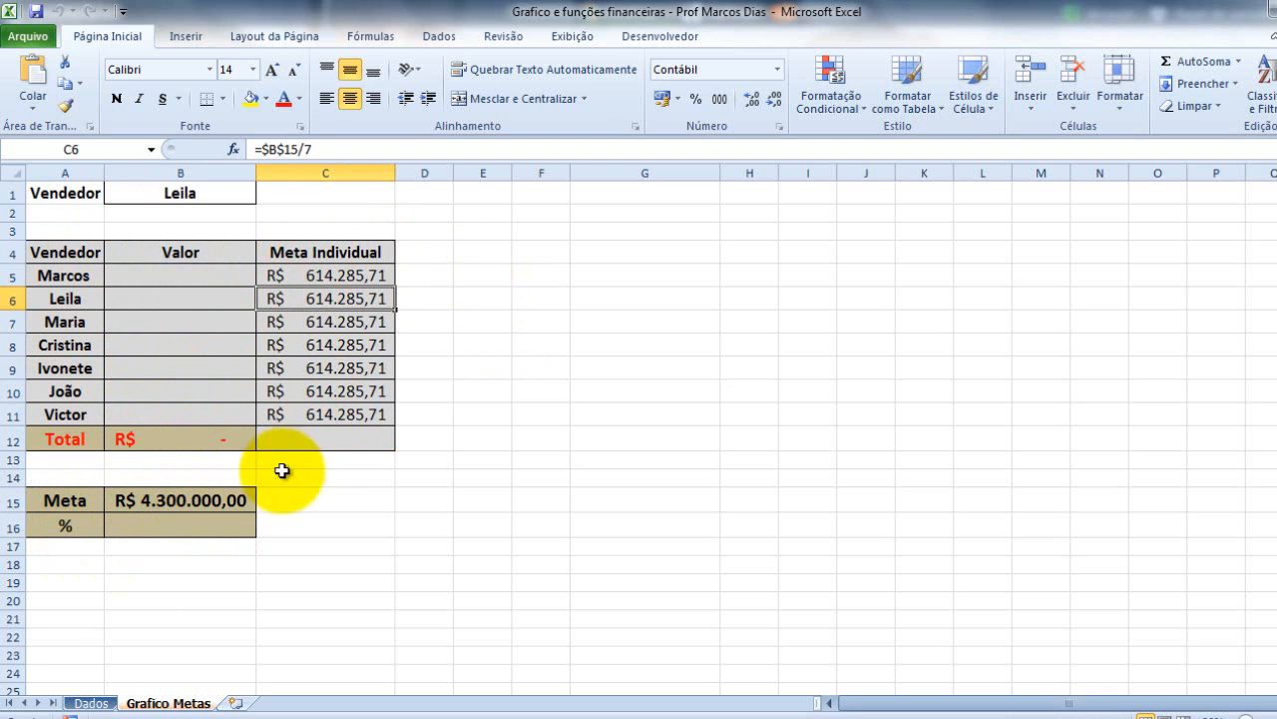
left_click(205, 504)
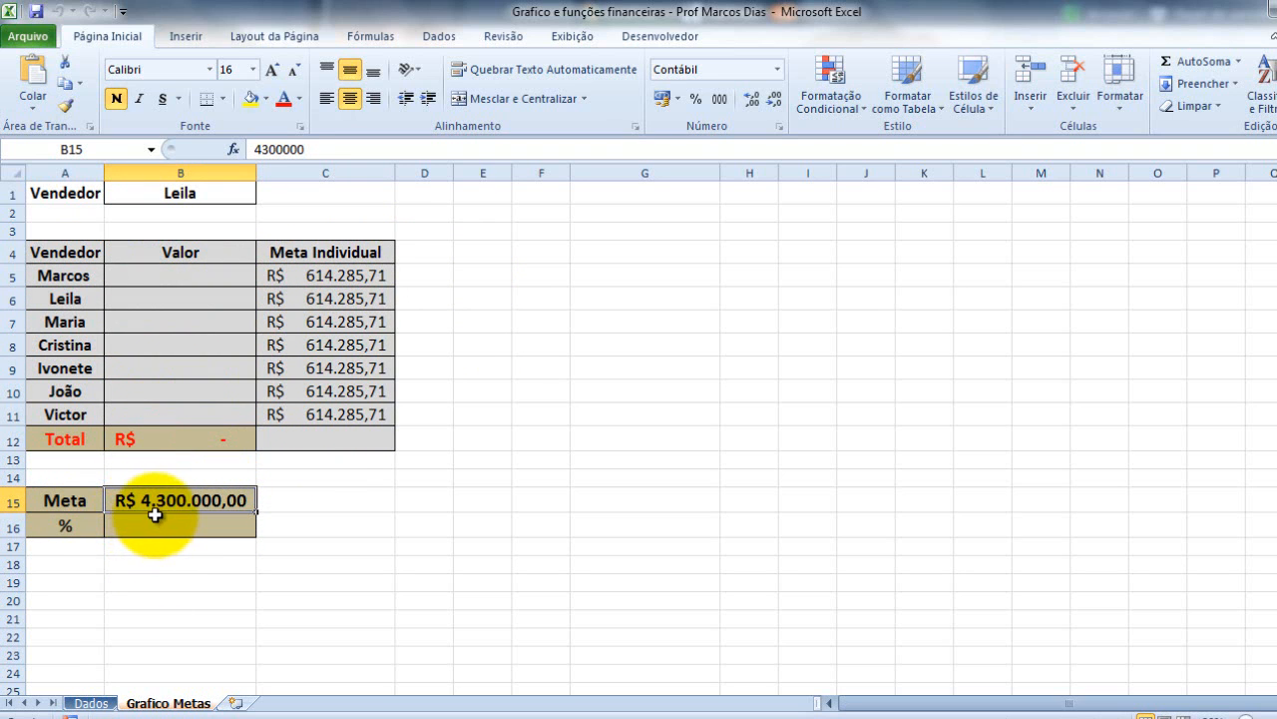
left_click(336, 321)
left_click(344, 278)
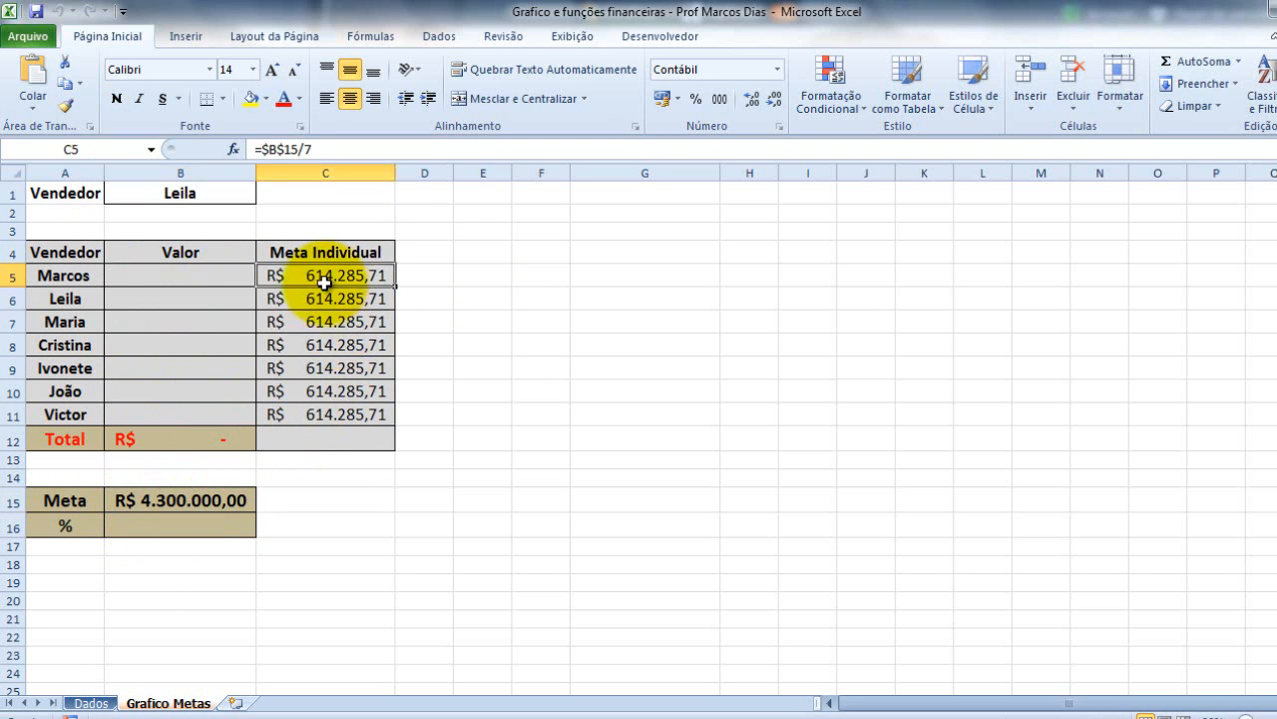
left_click(344, 345)
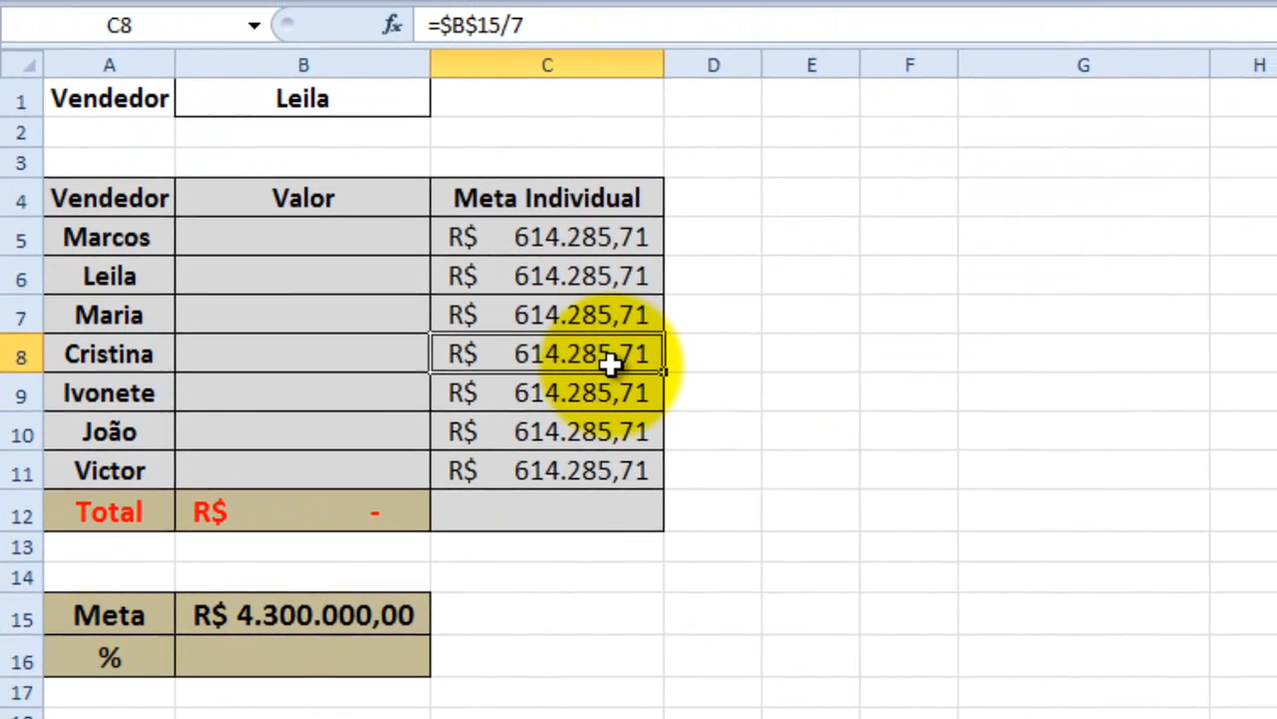
left_click(351, 664)
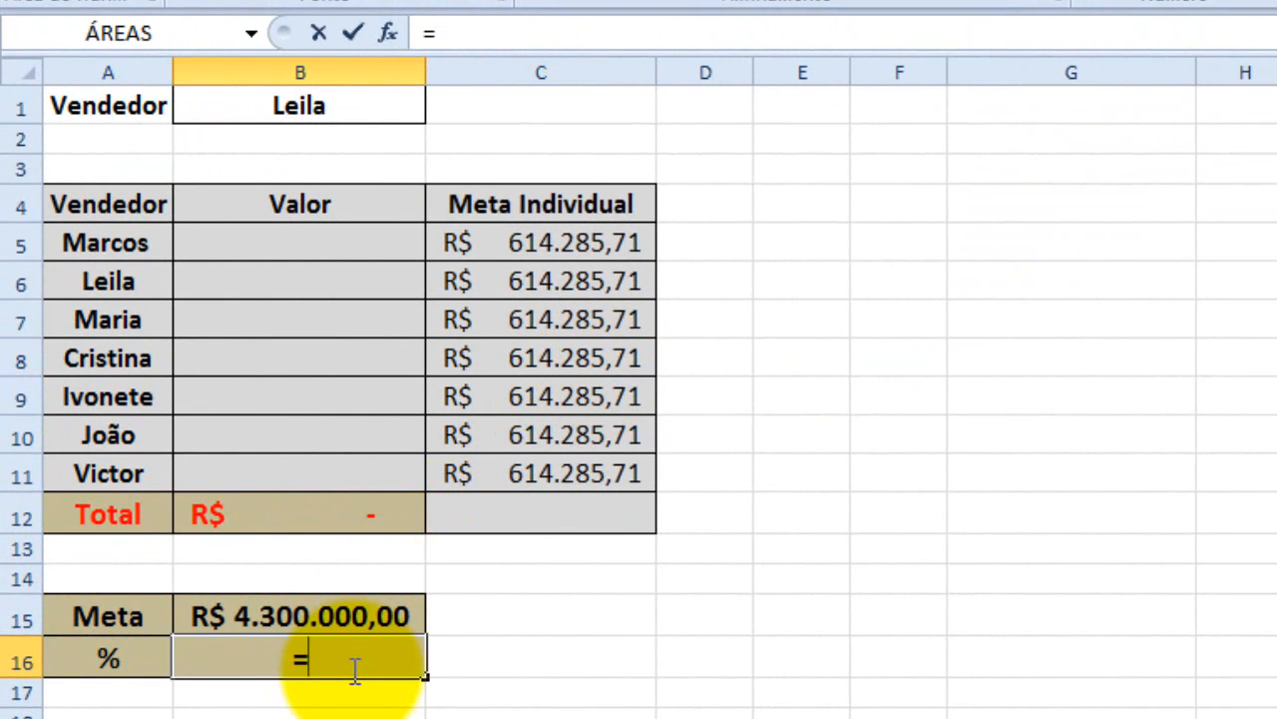
left_click(230, 358)
left_click(254, 279)
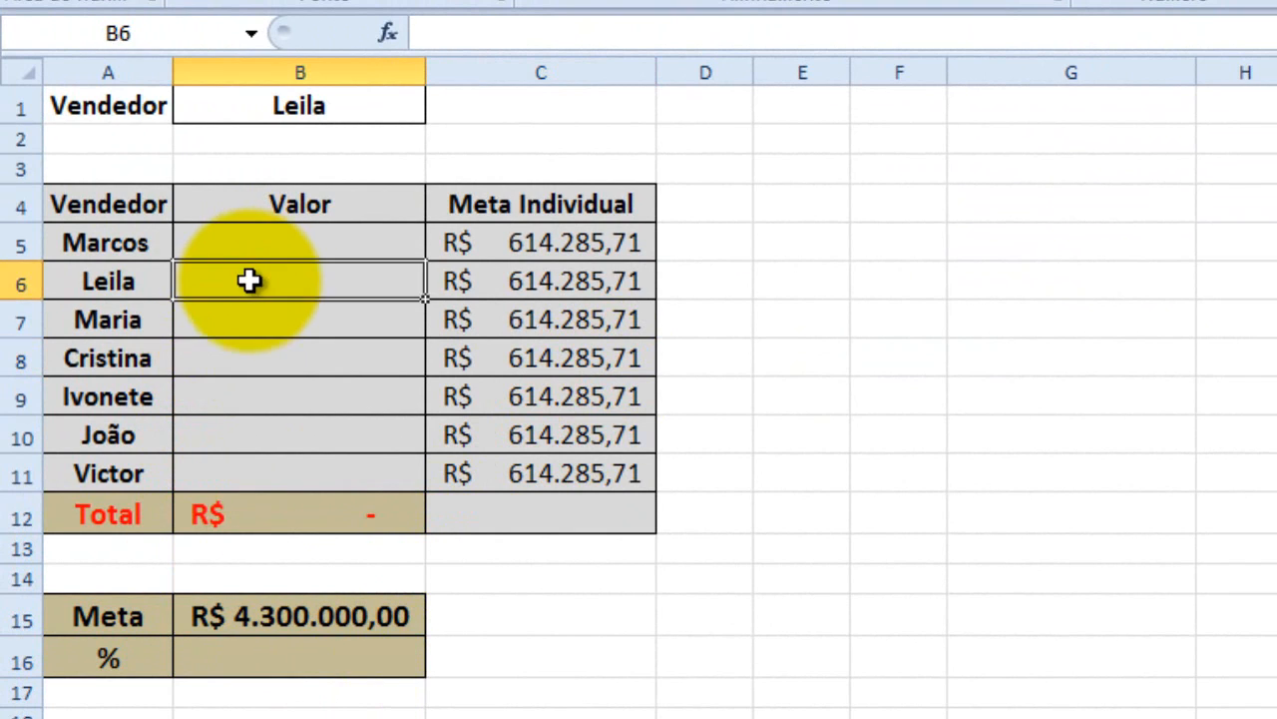
- Enter the formula =B15/2 in cell B7 of the Valor column
left_click(300, 319)
type("=")
left_click(270, 616)
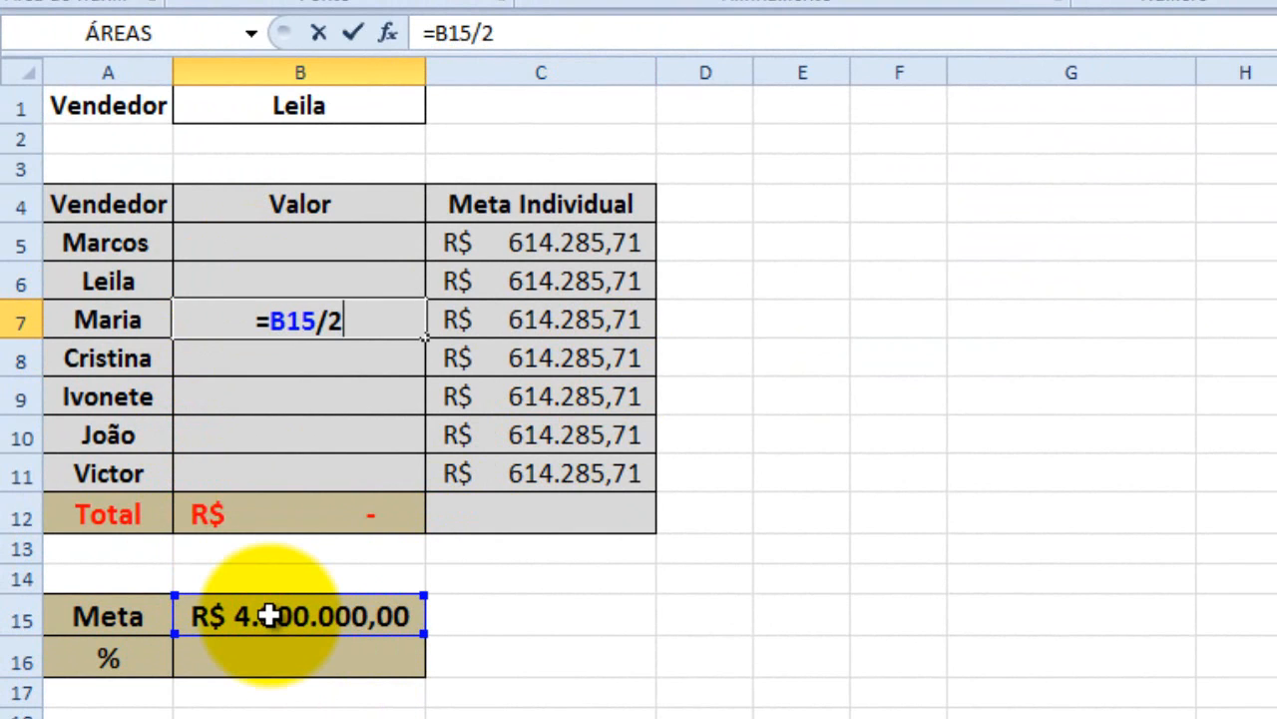
type("/2")
key("Return")
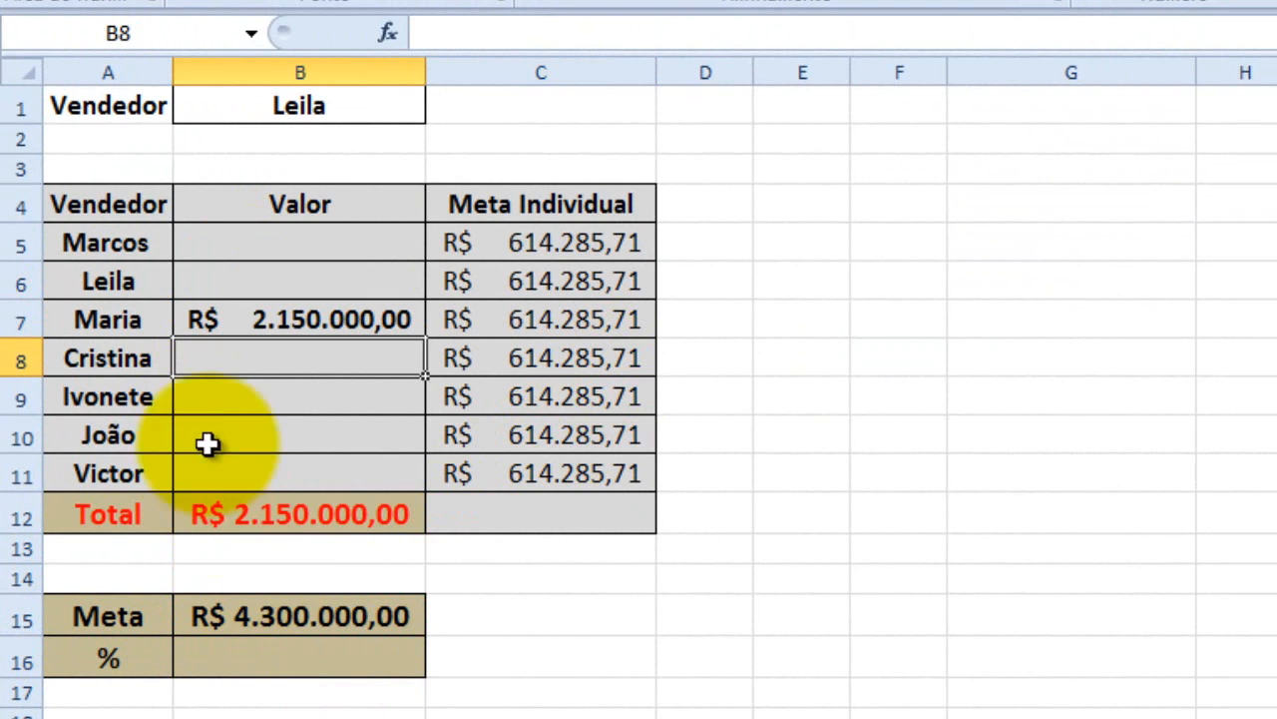
- Calculate the share of the goal reached by entering =B12/B15 in cell B16
left_click(275, 676)
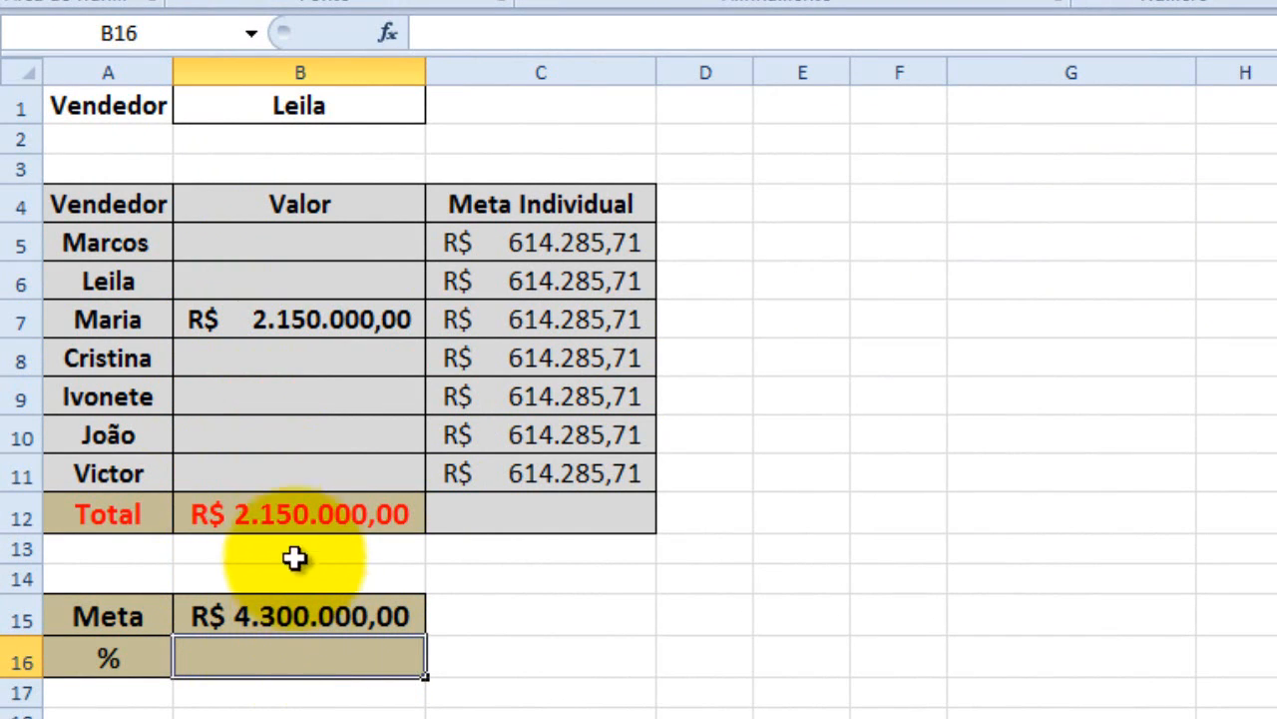
left_click(273, 519)
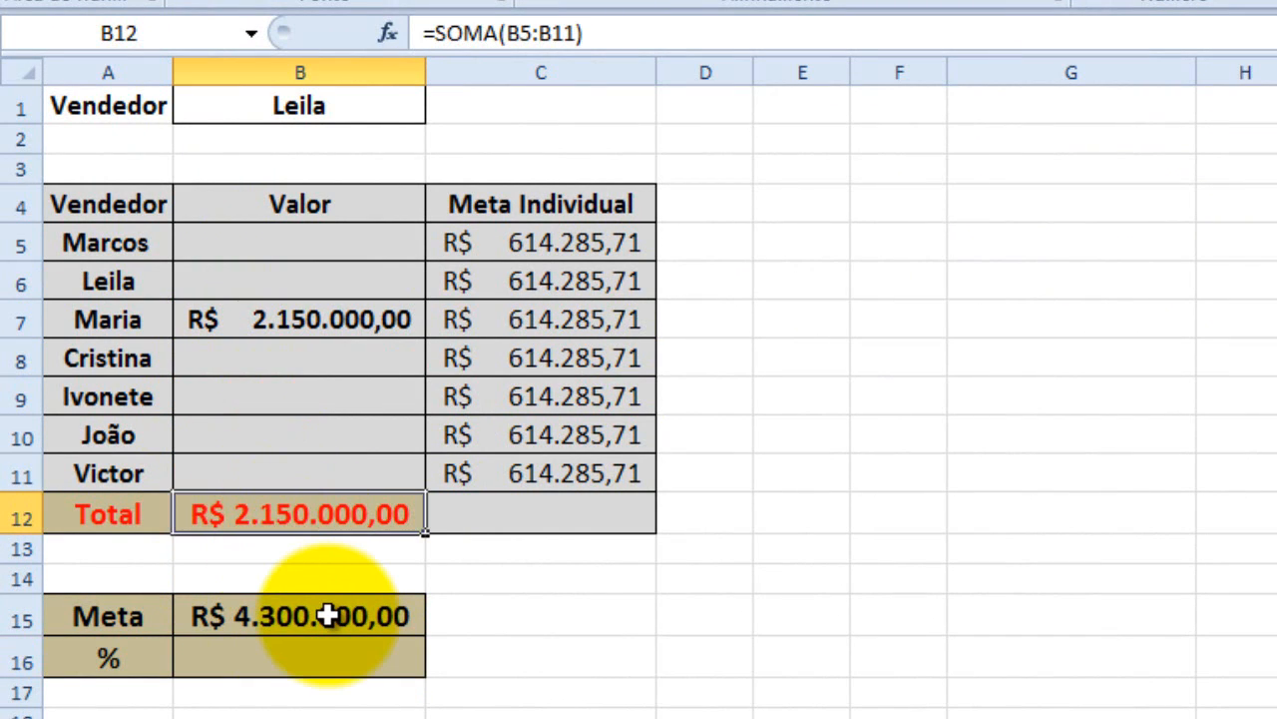
left_click(242, 658)
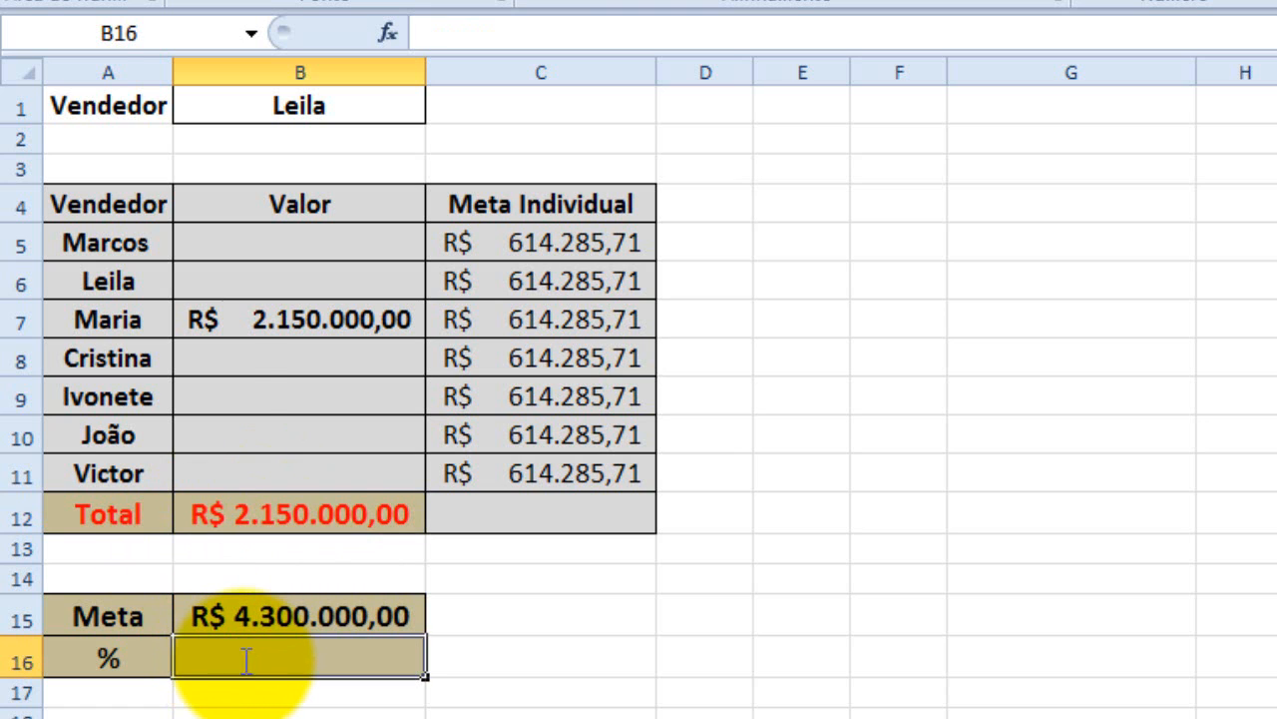
left_click(253, 513)
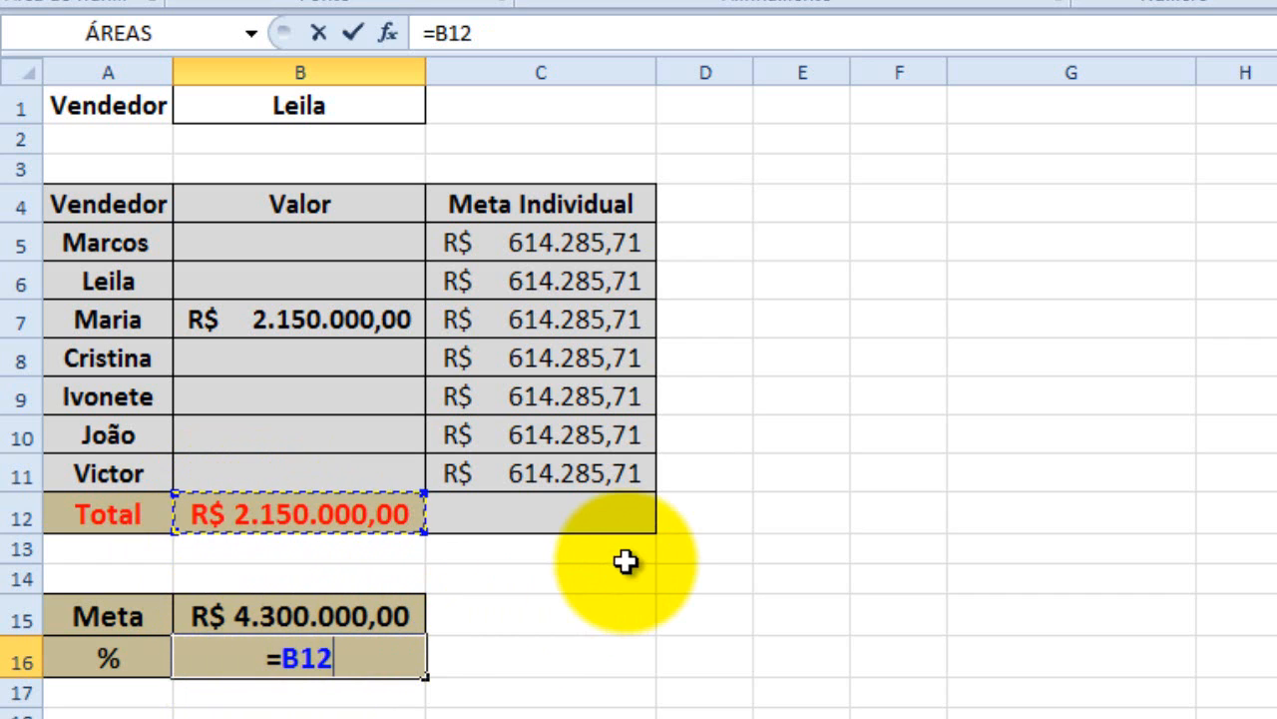
left_click(422, 609)
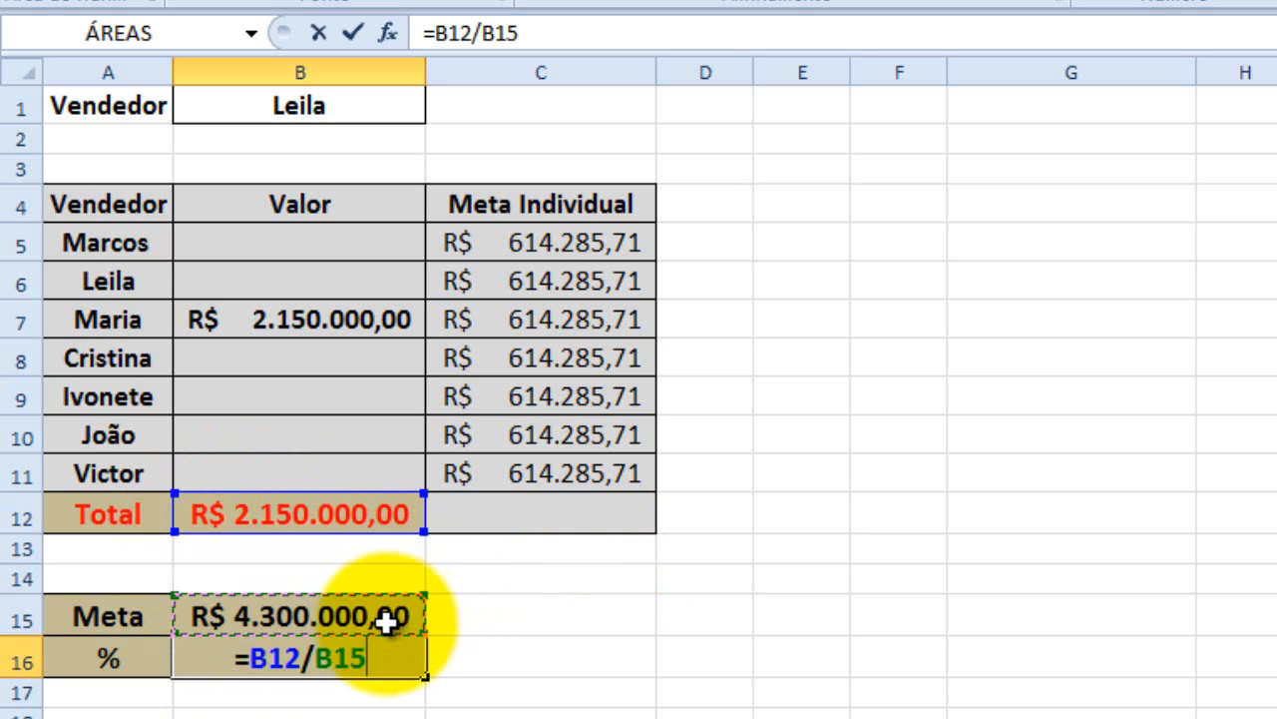
key("Return")
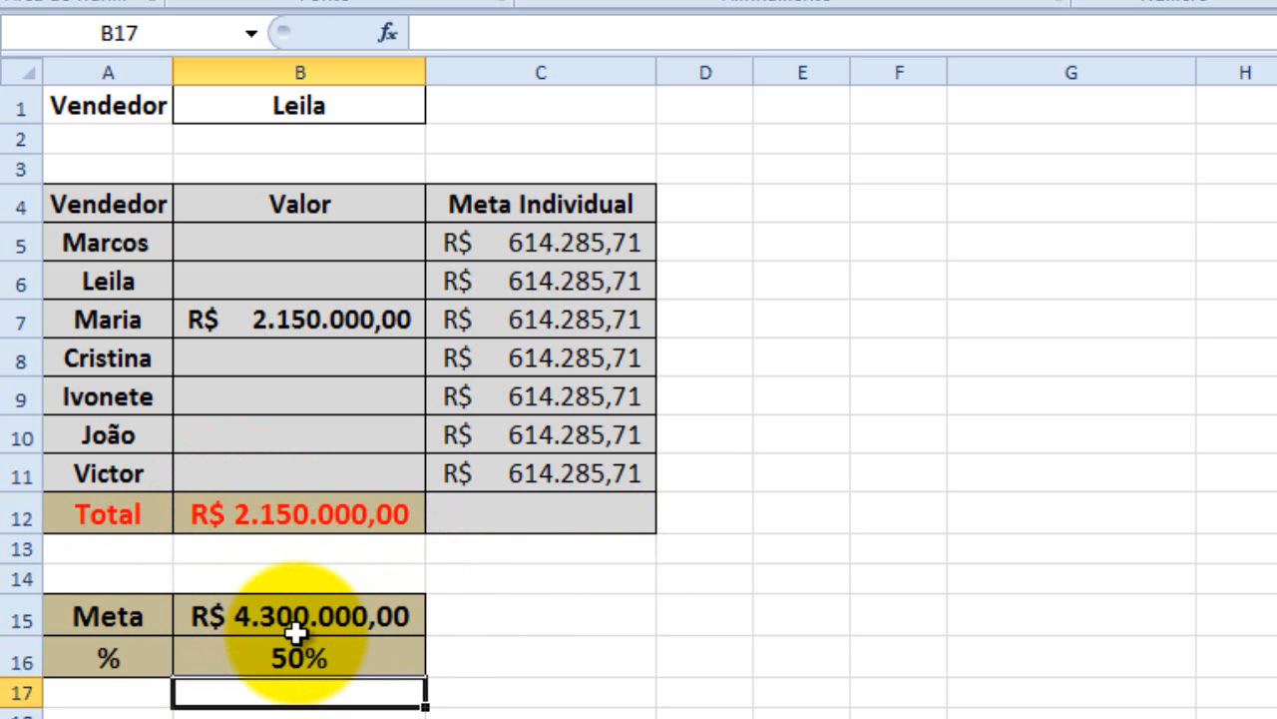
- Set the number format of cell B16 to Geral and back to Porcentagem
left_click(287, 660)
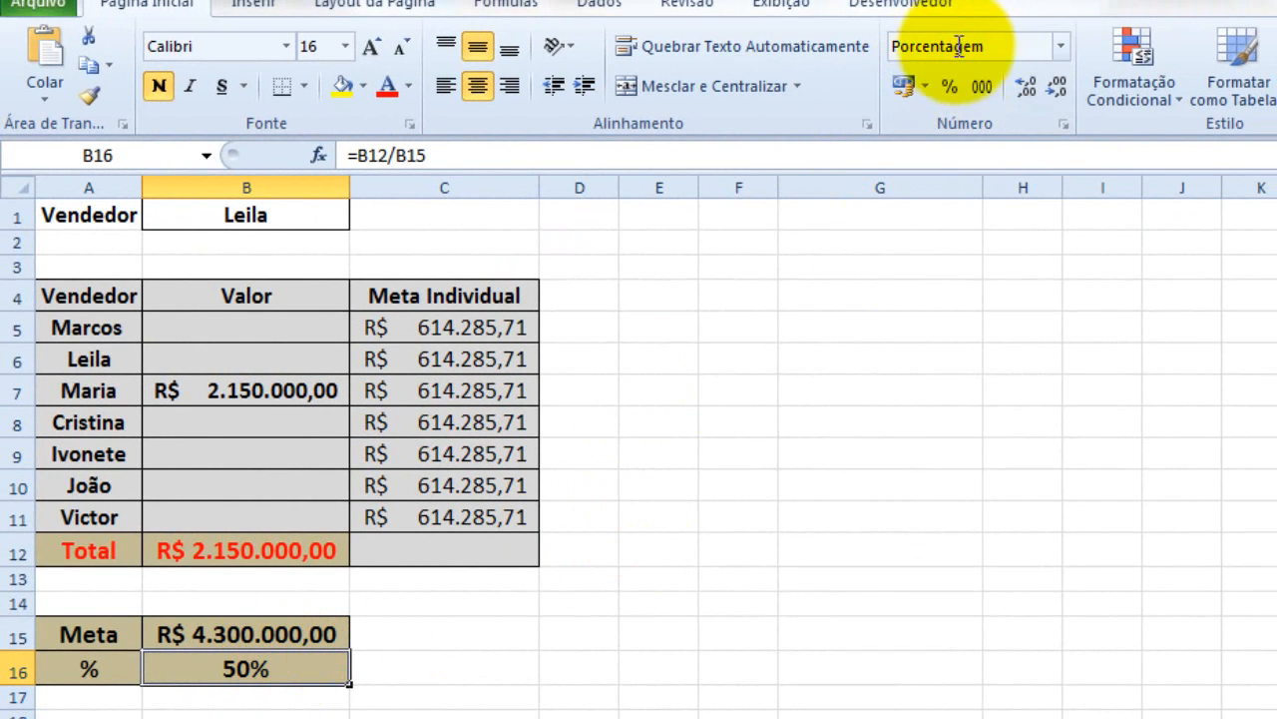
left_click(1058, 50)
left_click(1019, 87)
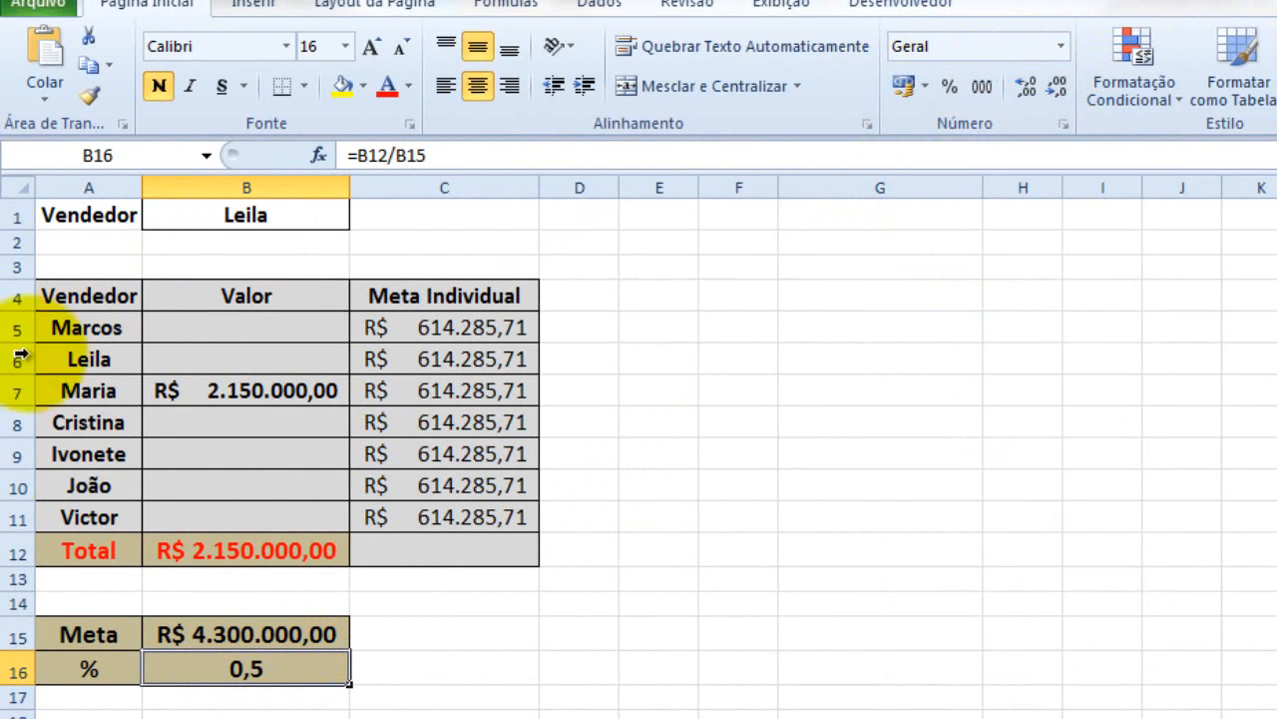
left_click(1060, 46)
left_click(1032, 85)
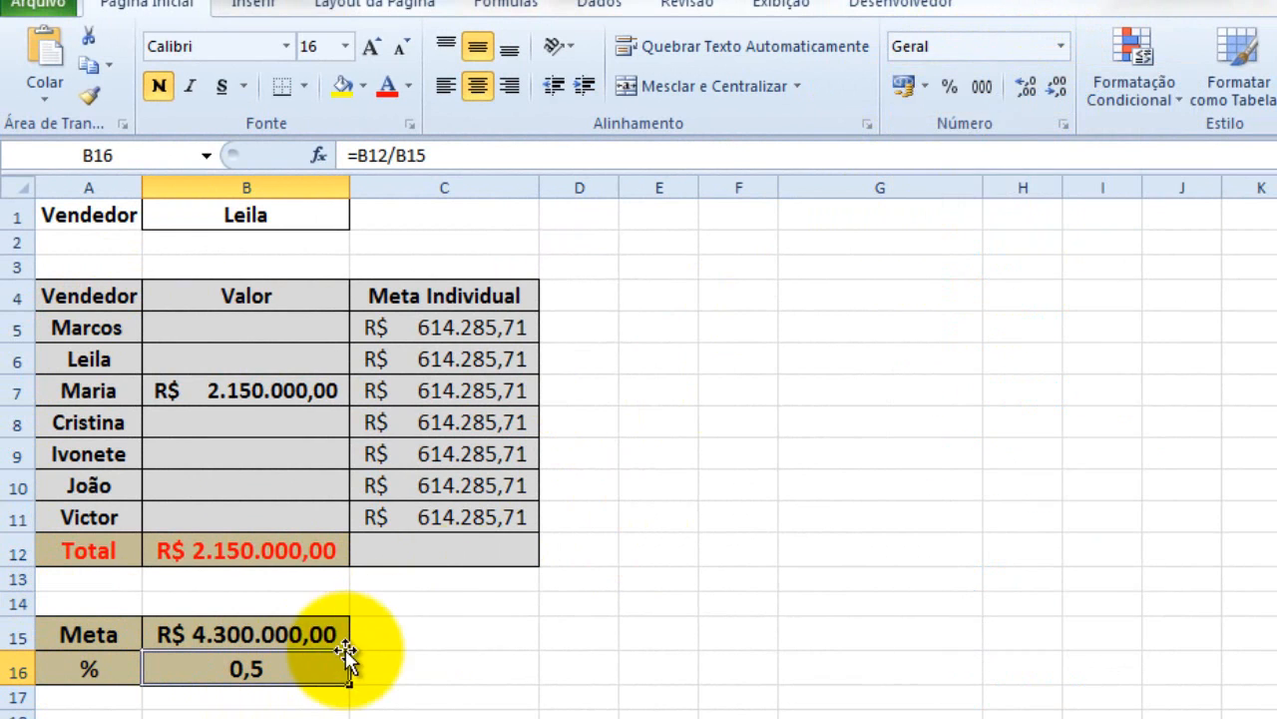
left_click(949, 88)
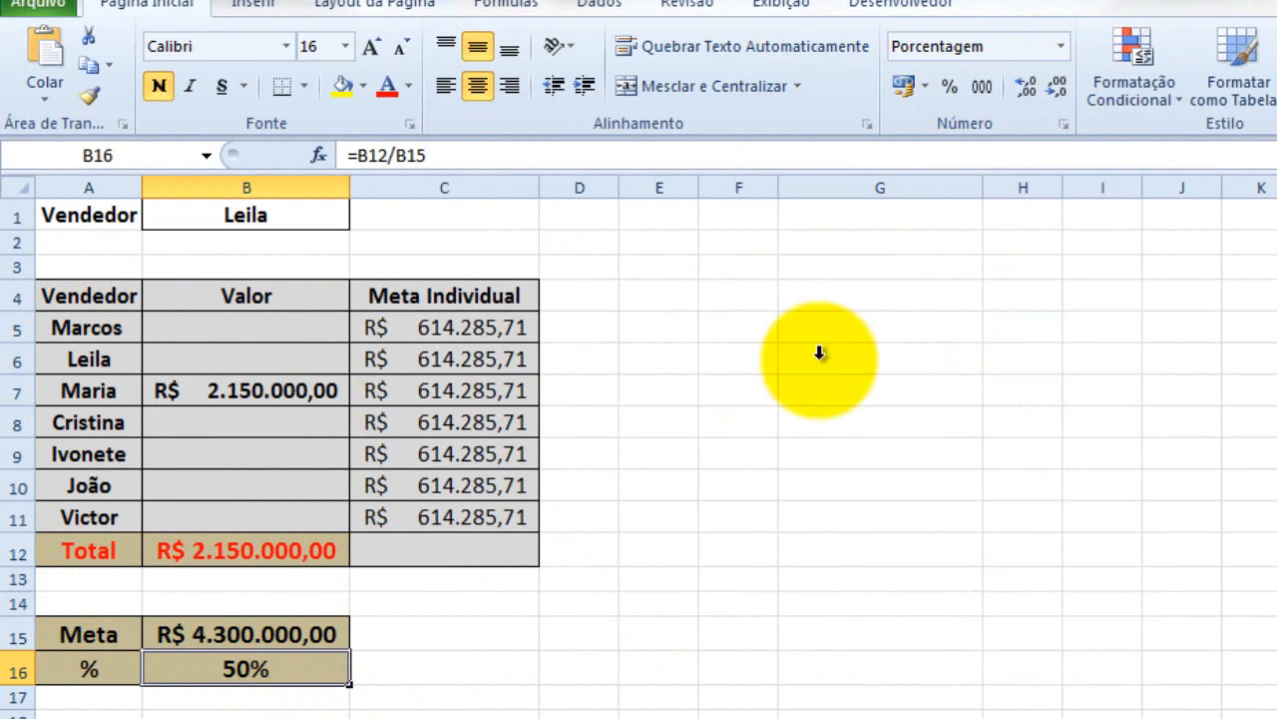
left_click(1060, 54)
left_click(739, 549)
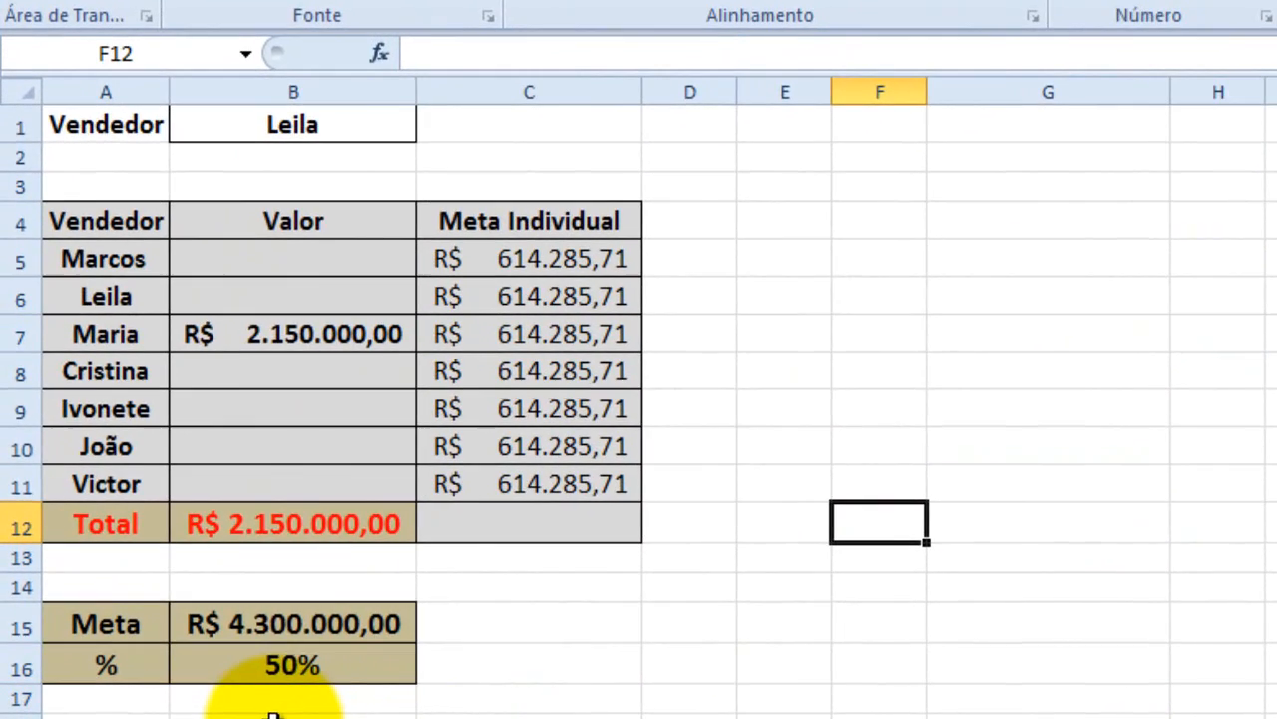
left_click_drag(1001, 410, 1001, 371)
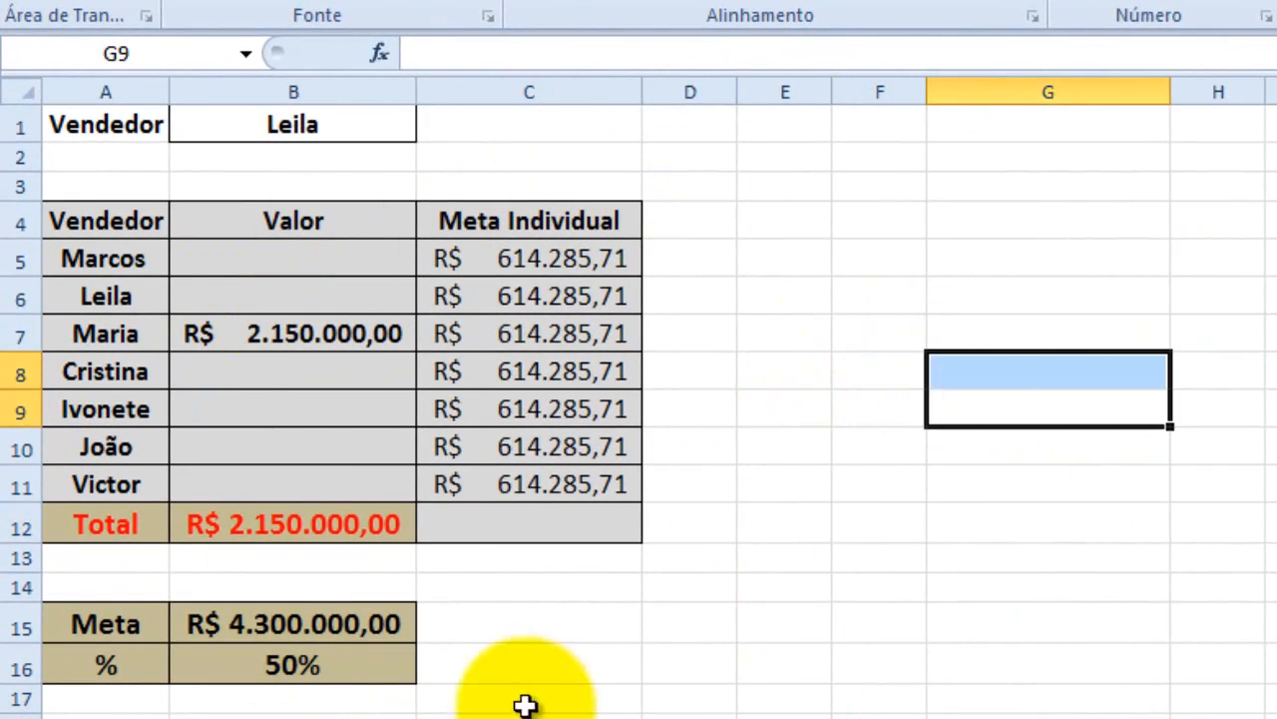
- Insert a 2D clustered column chart based on the % label and value in A16:B16
left_click_drag(63, 671, 281, 665)
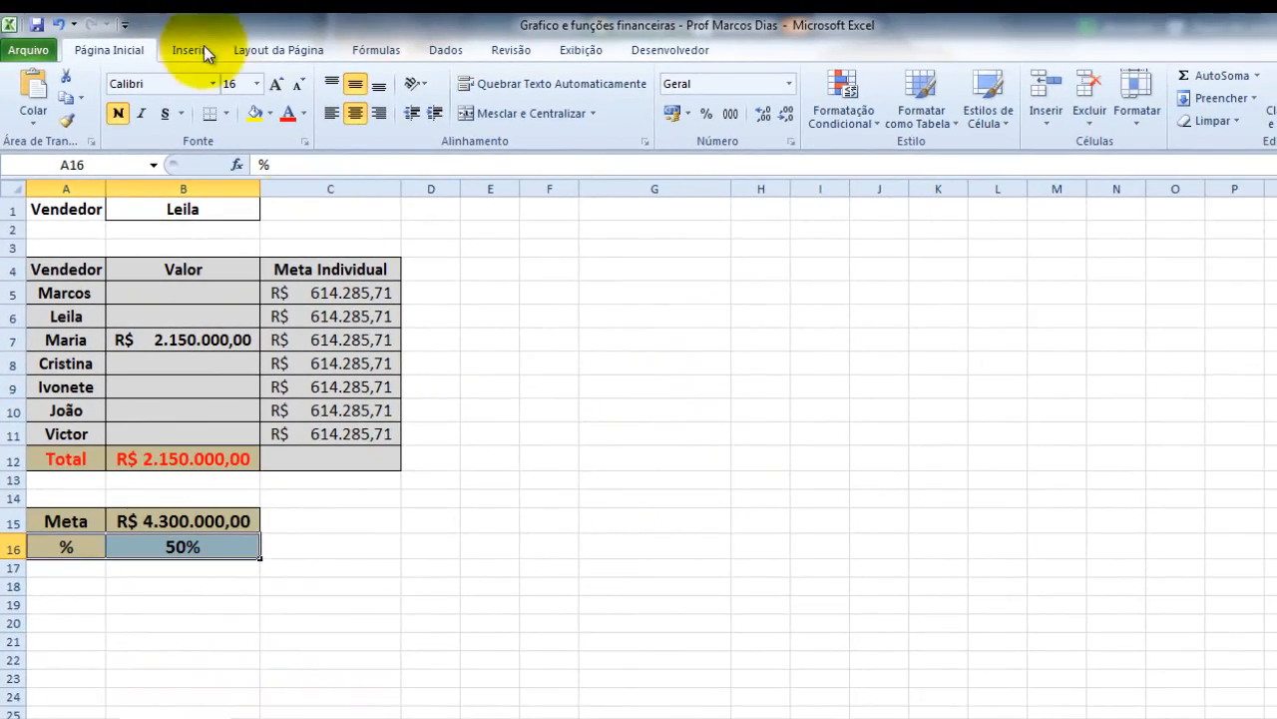
left_click(192, 48)
left_click(408, 120)
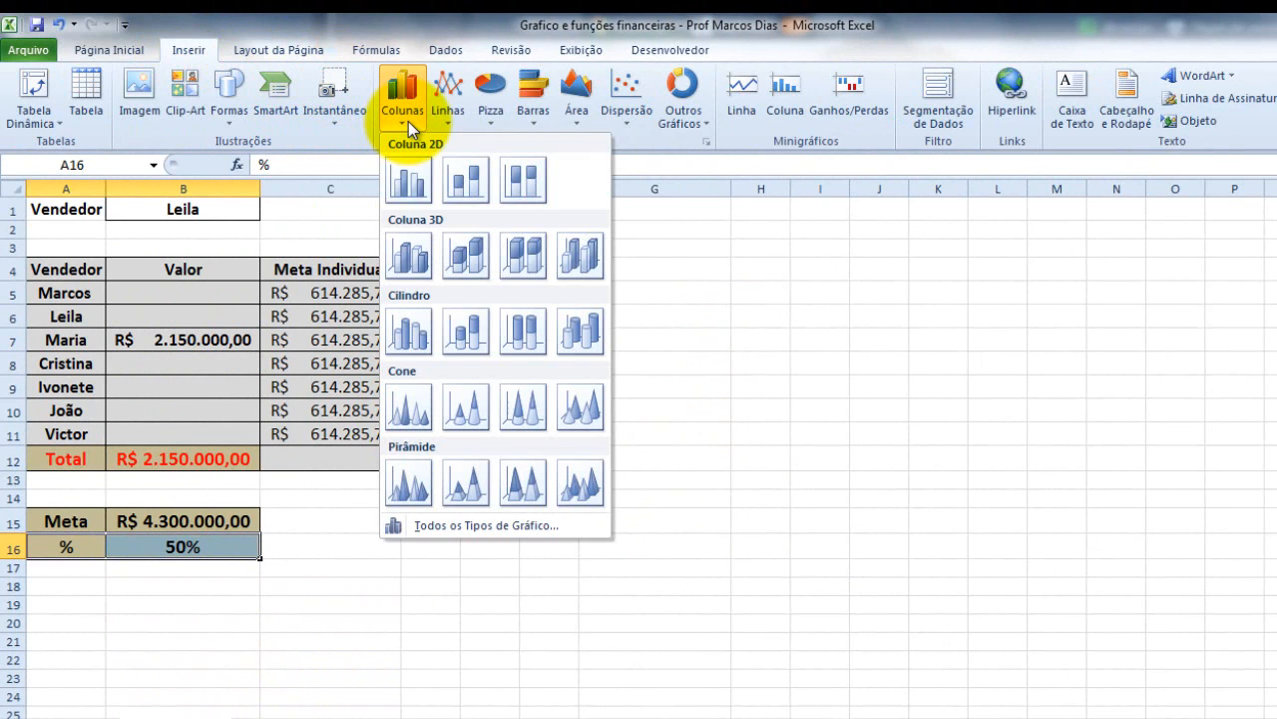
left_click(398, 191)
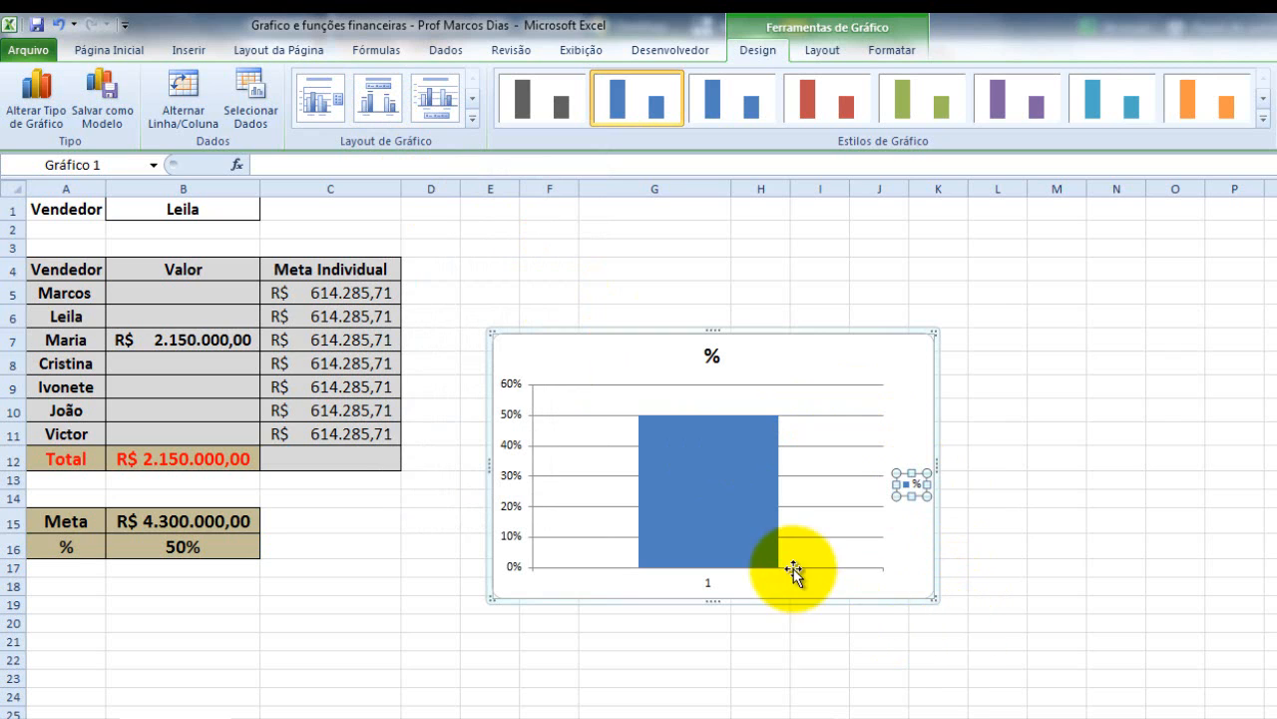
- Delete the chart's legend, title, horizontal axis labels and gridlines, keeping only the column and the vertical axis
key("Delete")
left_click(709, 355)
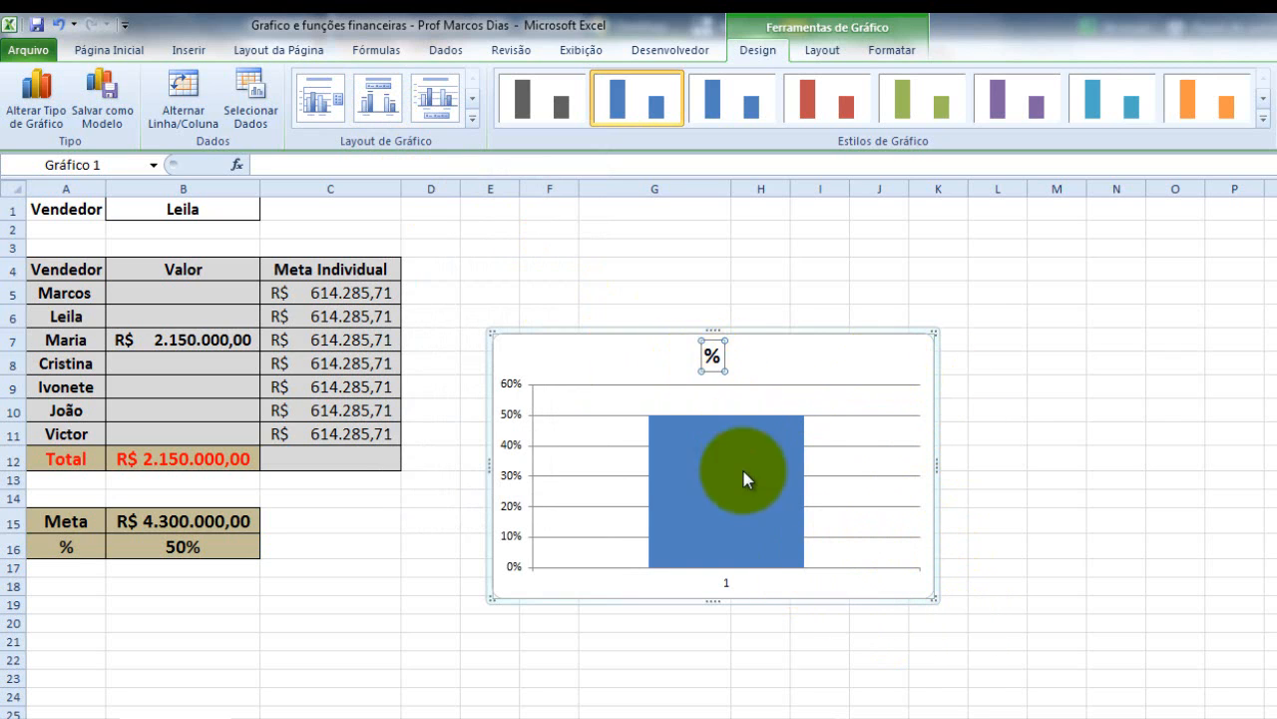
key("Delete")
left_click(725, 588)
key("Delete")
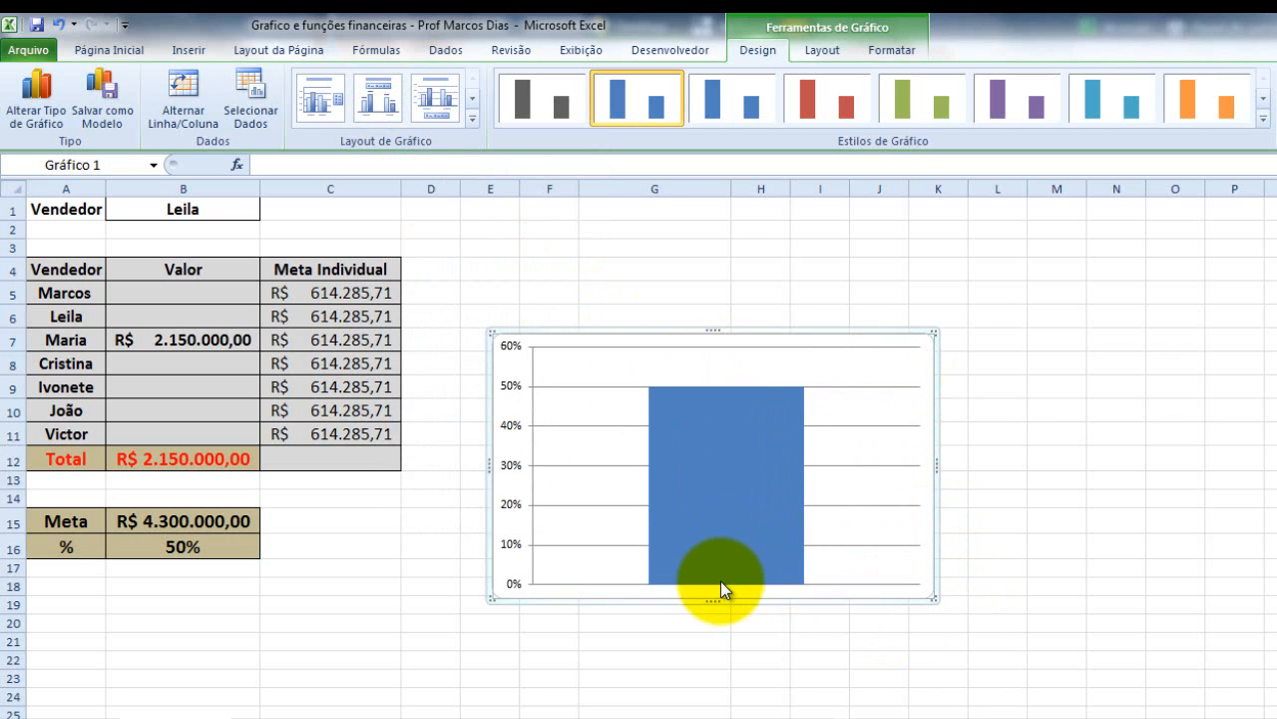
left_click(568, 425)
key("Delete")
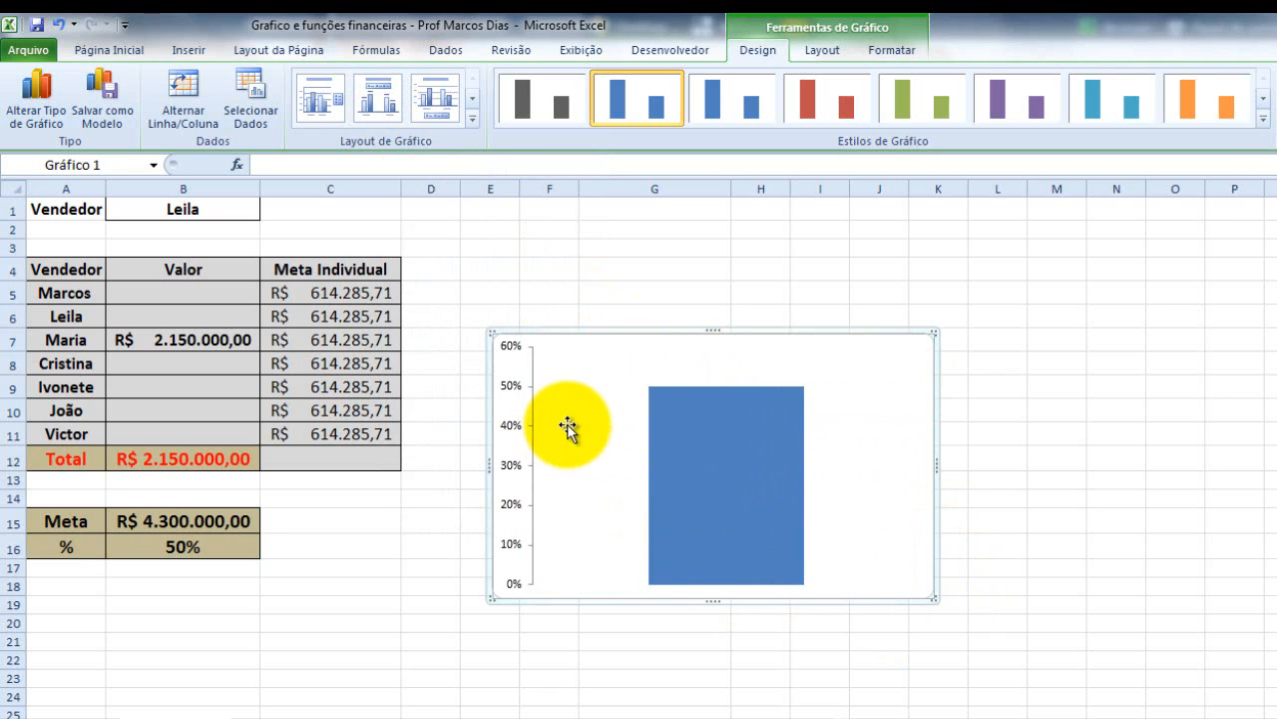
left_click(1098, 386)
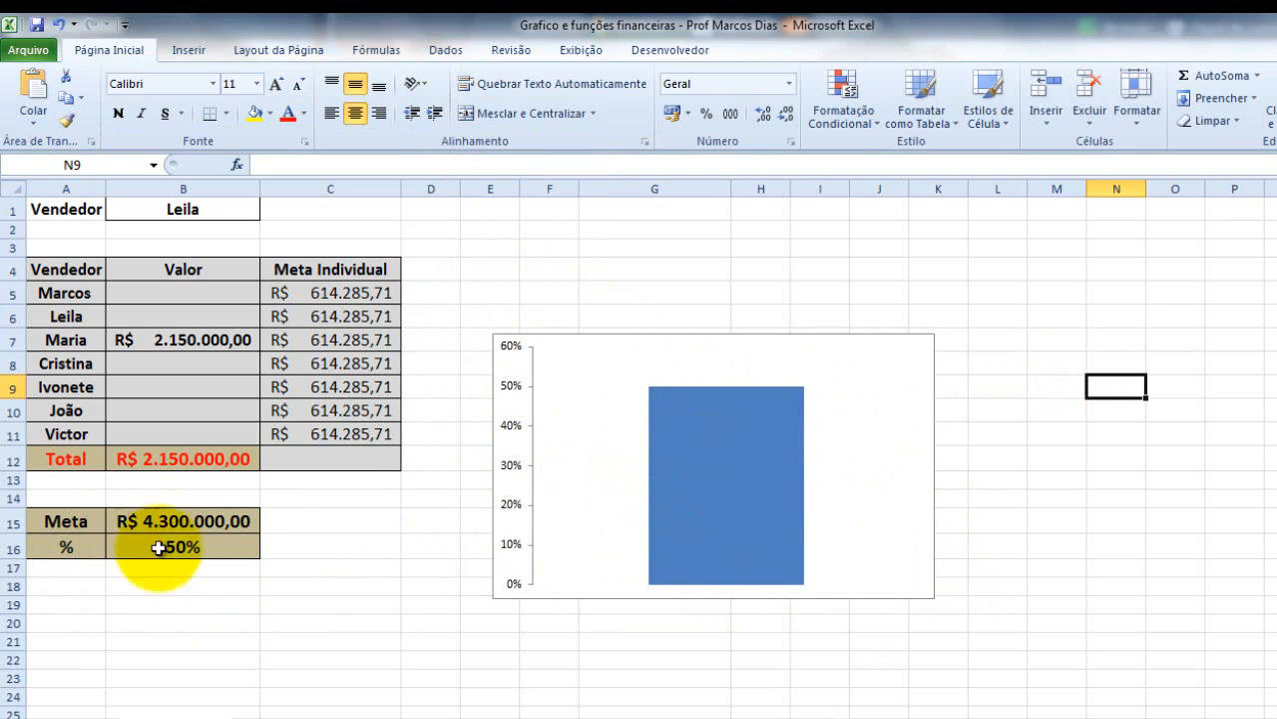
- Set the gap width of the % data series to 0% so the column fills the plot area
left_click(693, 514)
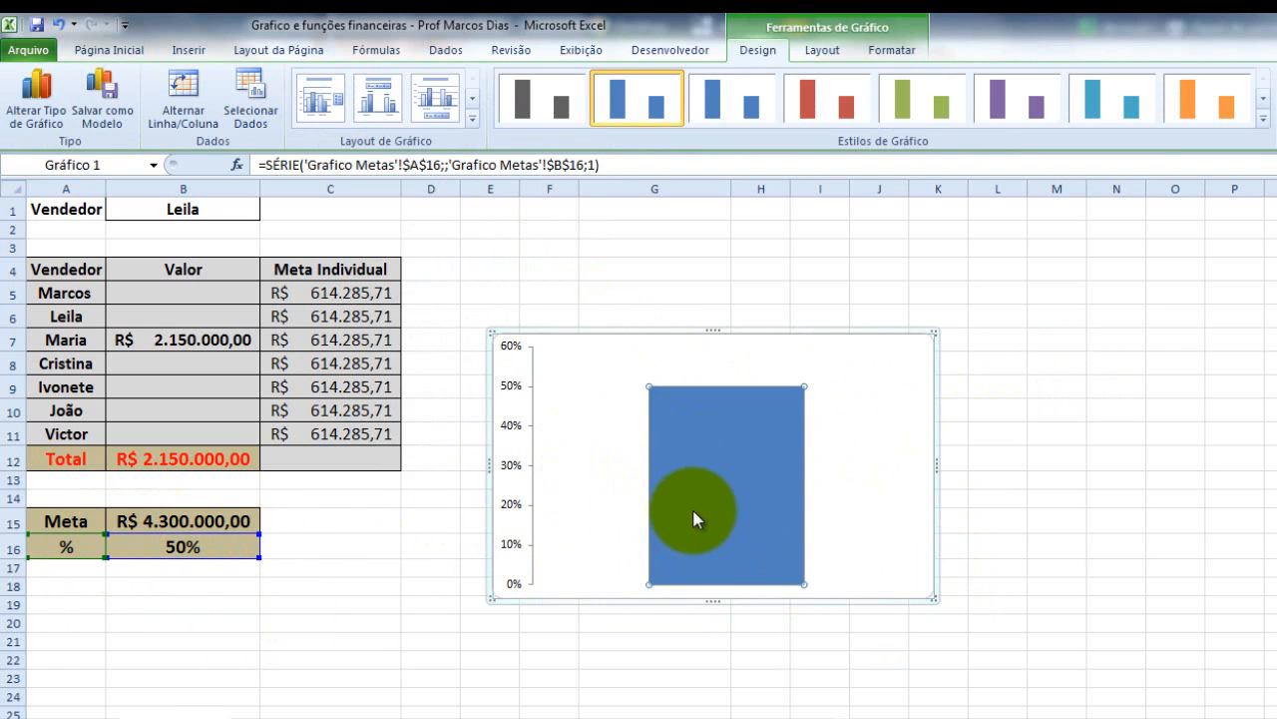
right_click(696, 518)
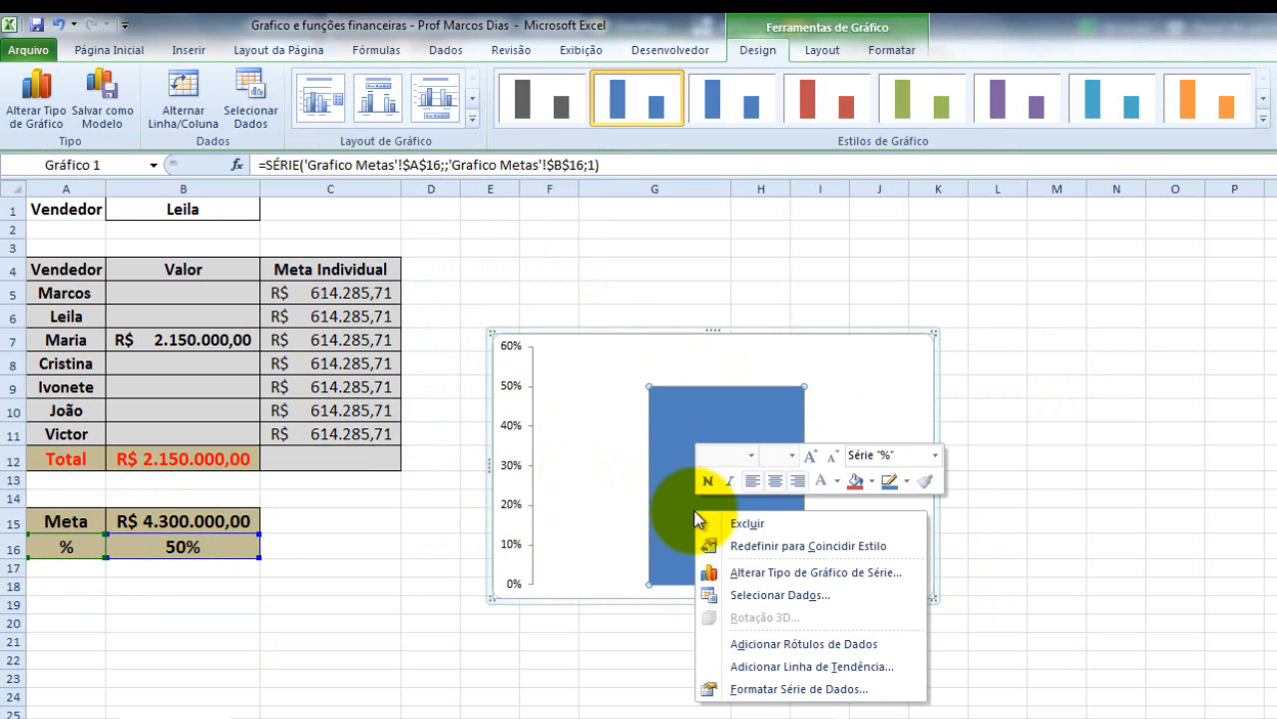
left_click(747, 688)
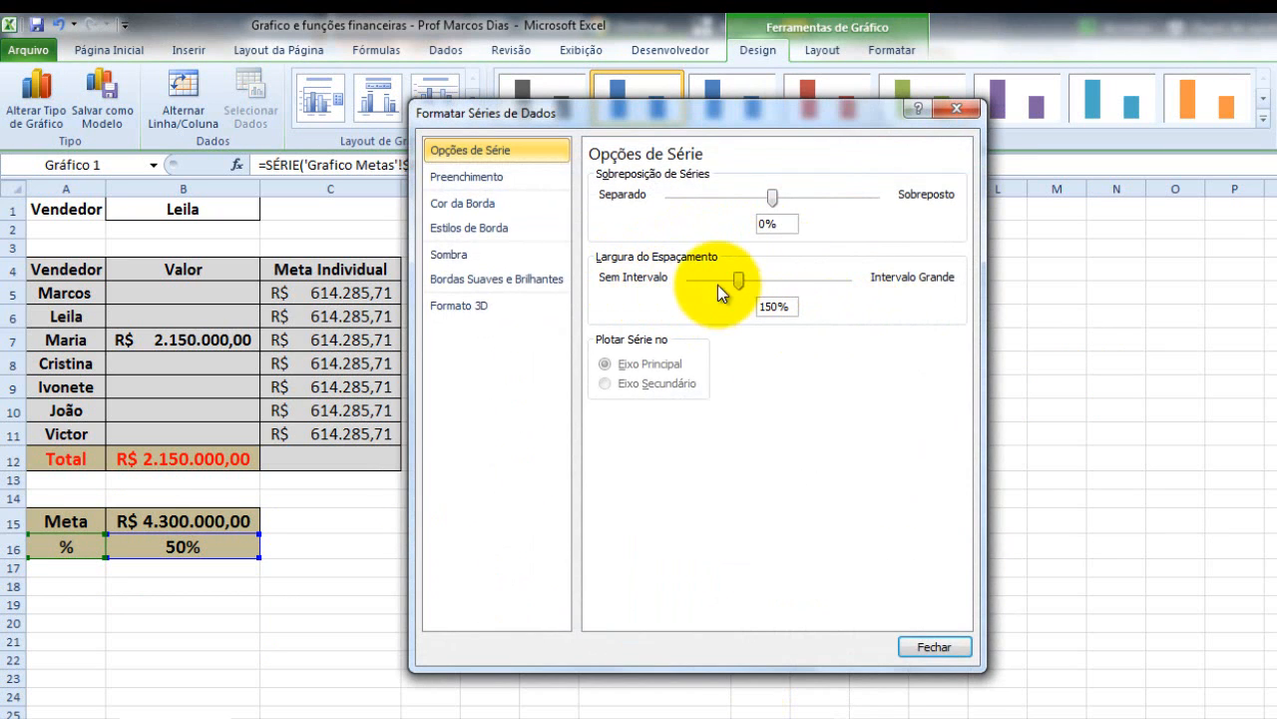
left_click_drag(739, 282, 612, 288)
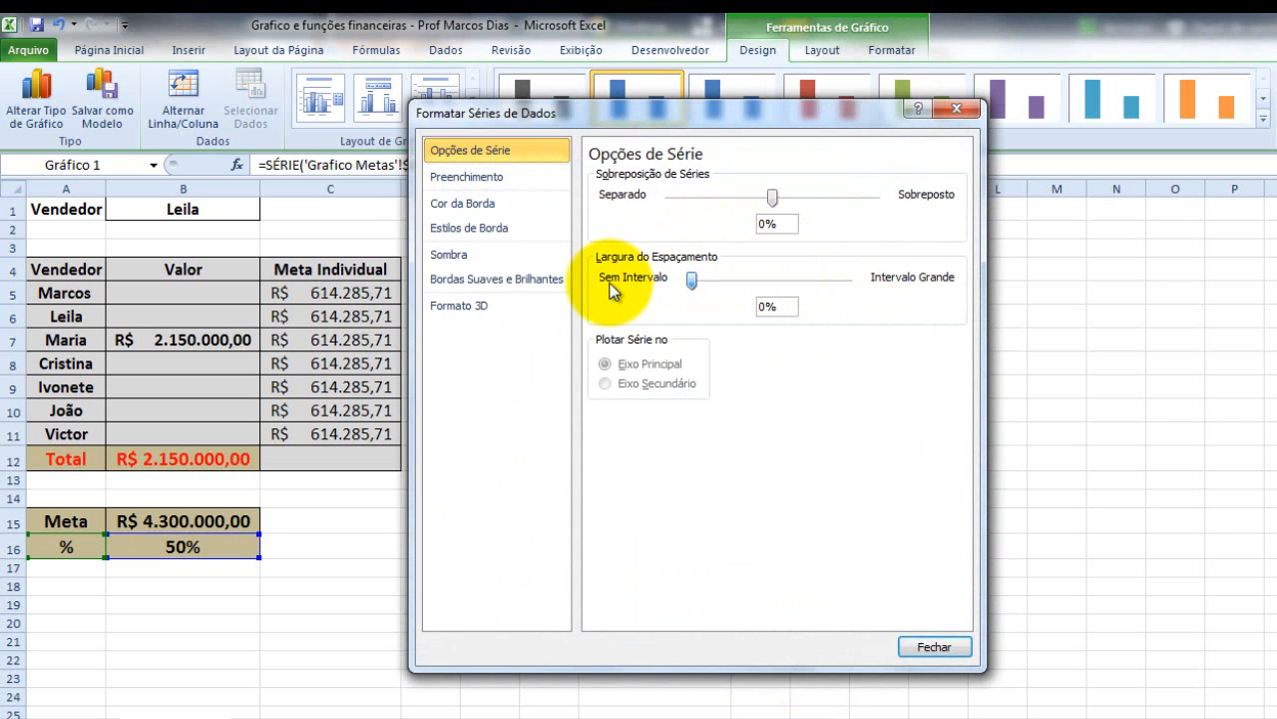
left_click(934, 647)
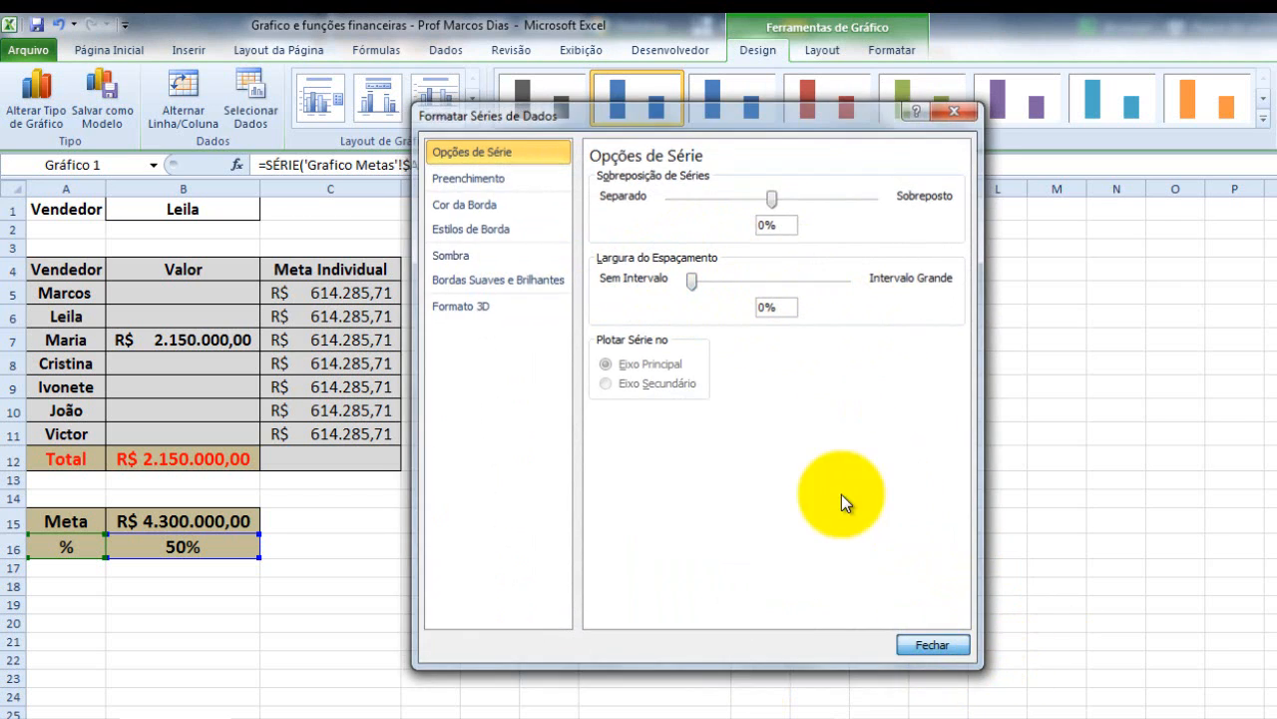
- Fill the % column with a linear gradient at 90° using black, red and black stops at 0%, 50% and 100%
mouse_move(759, 495)
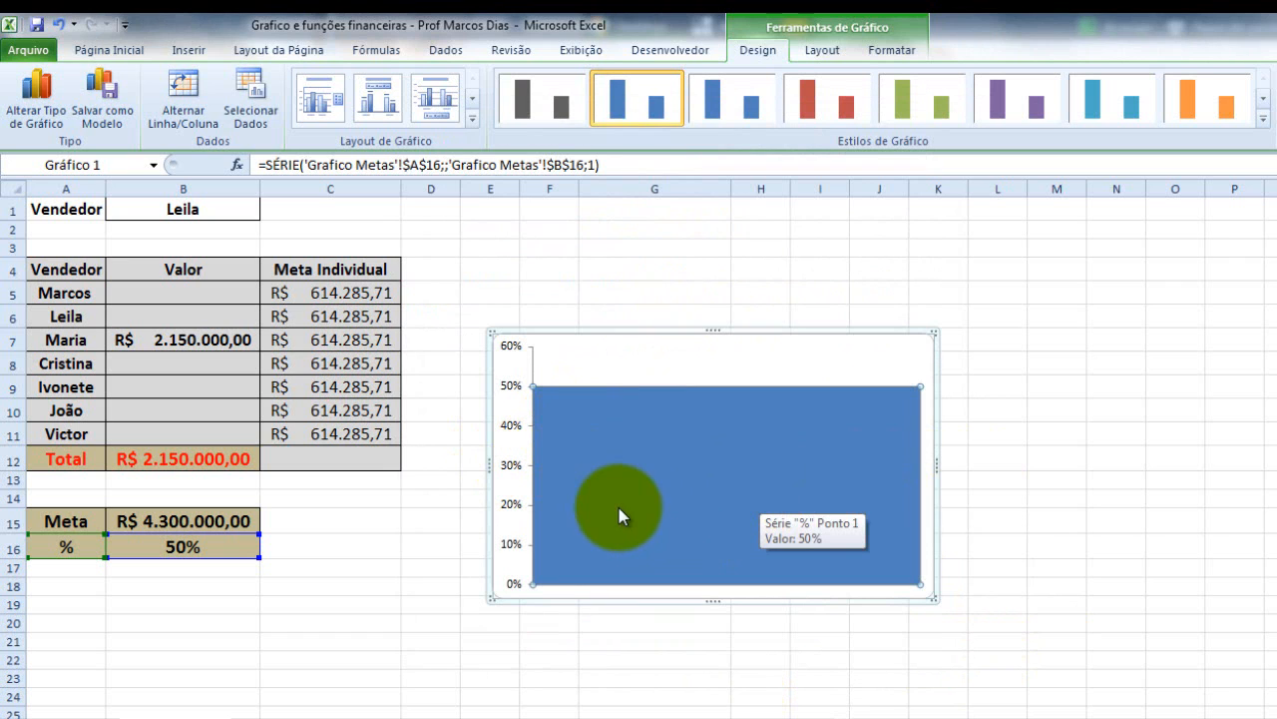
right_click(622, 486)
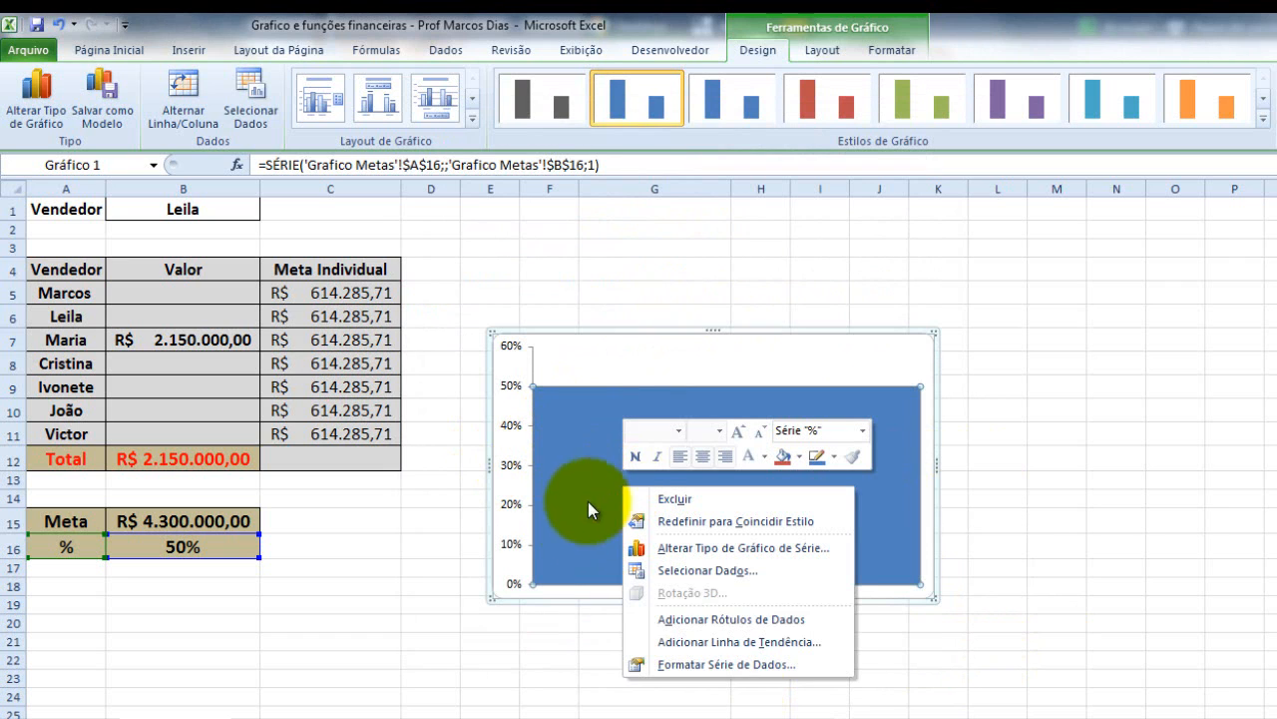
left_click(699, 664)
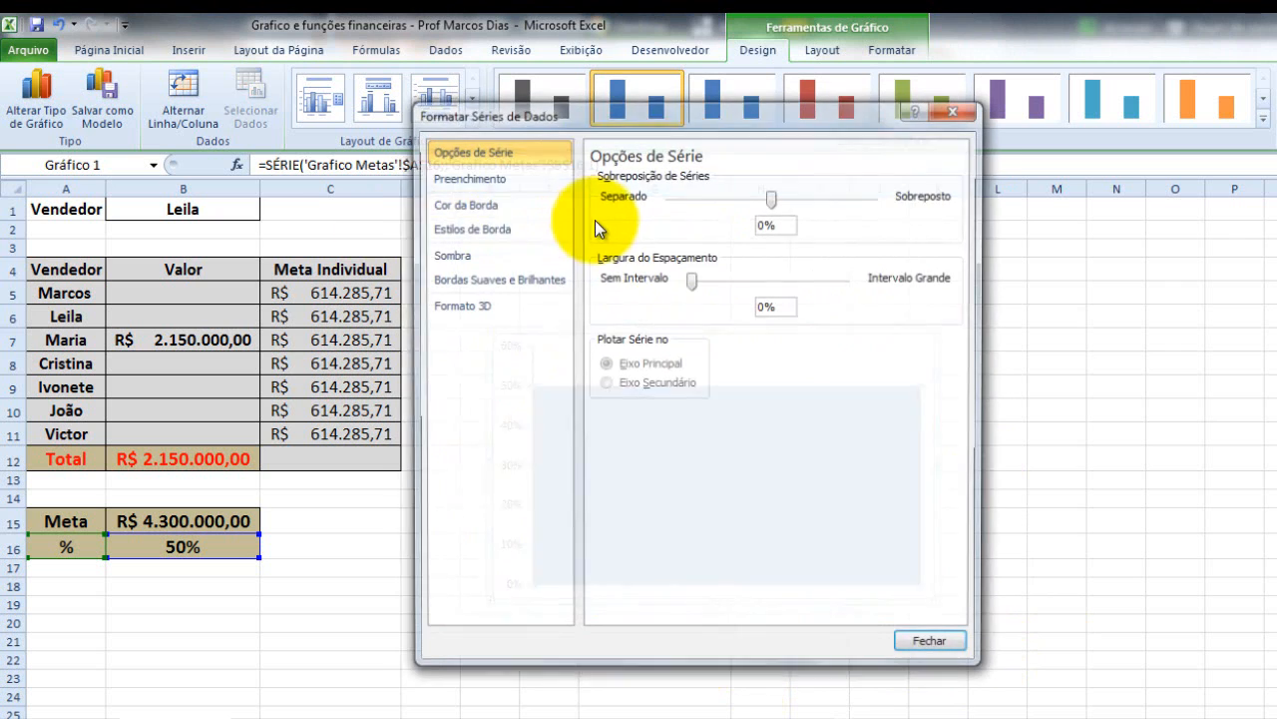
left_click(471, 181)
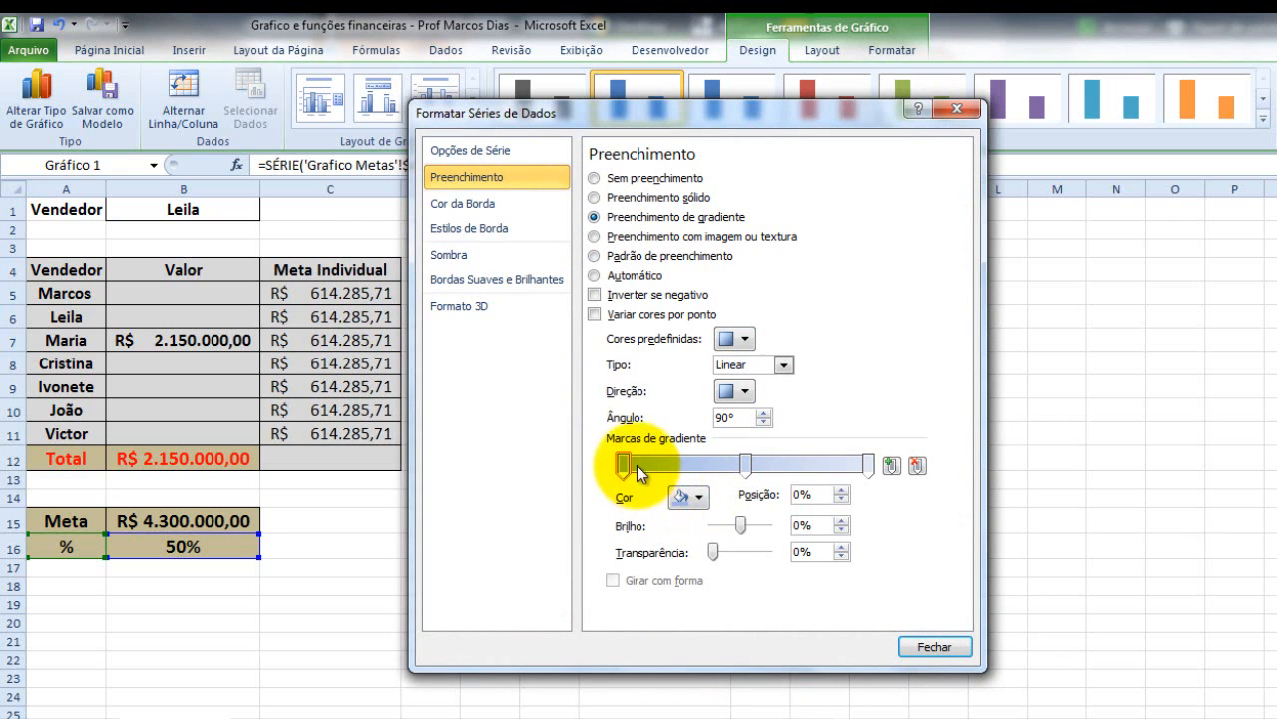
left_click(698, 497)
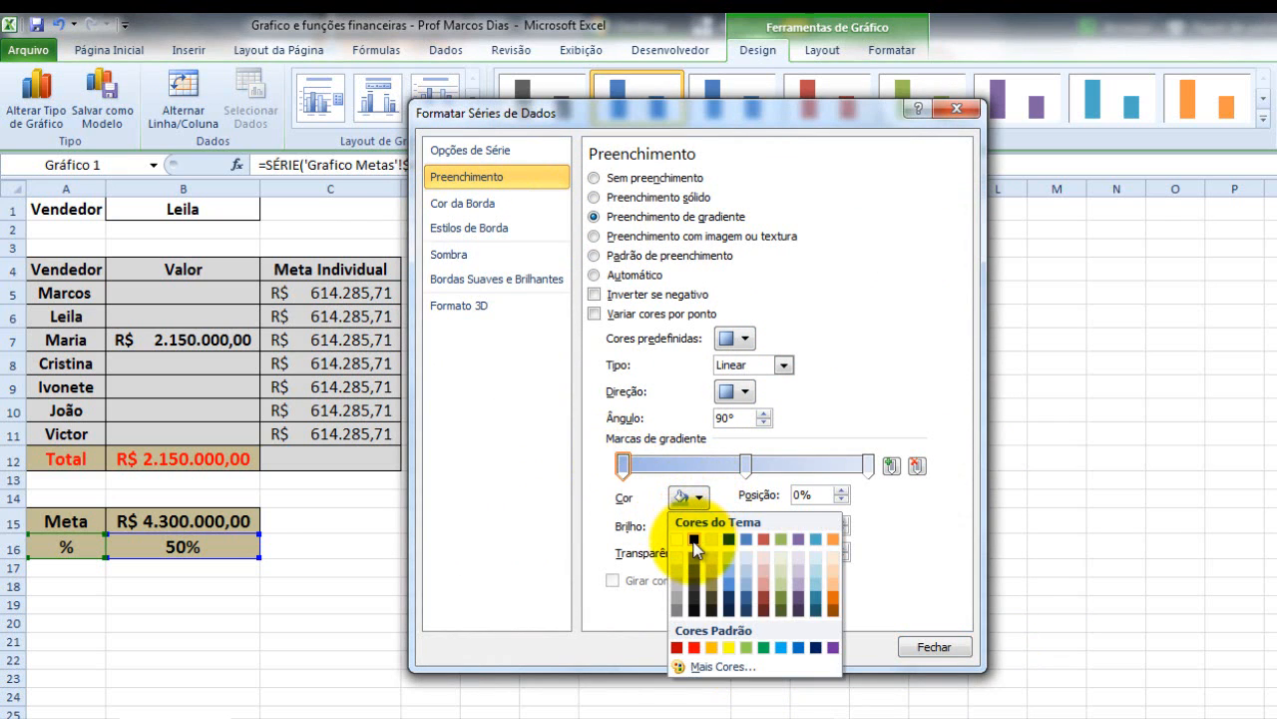
left_click(694, 540)
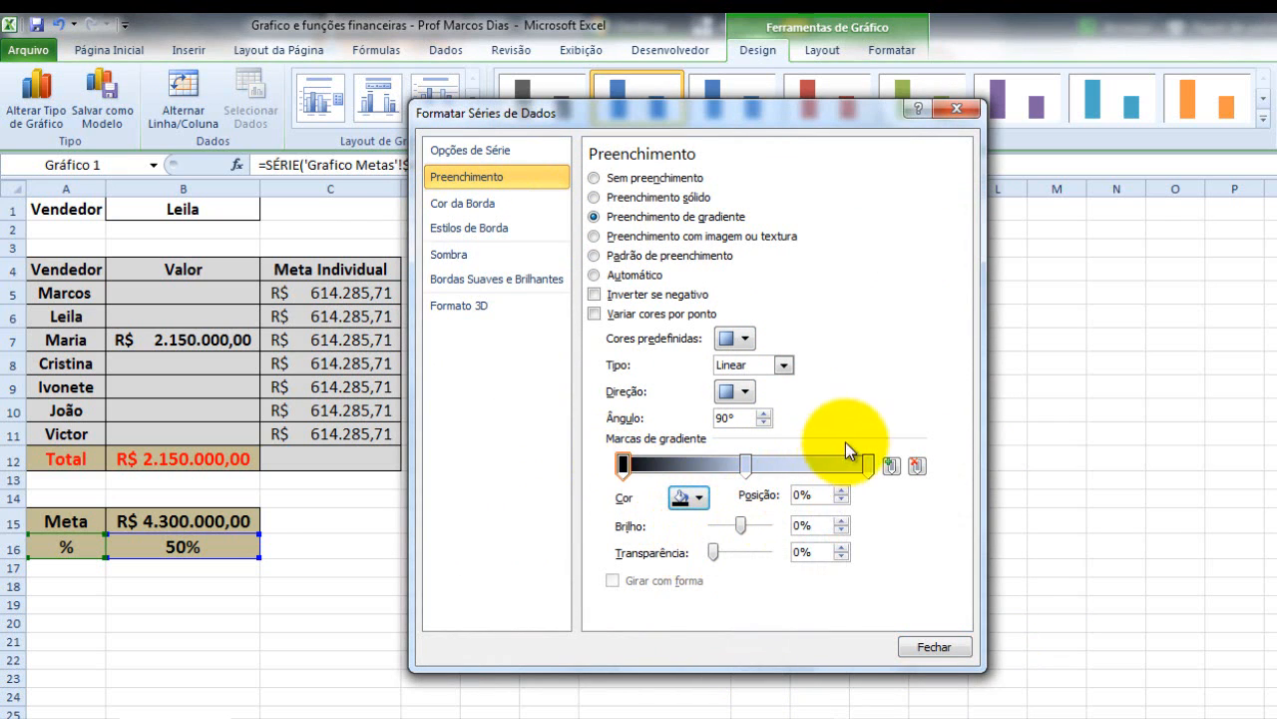
left_click(748, 466)
left_click(688, 497)
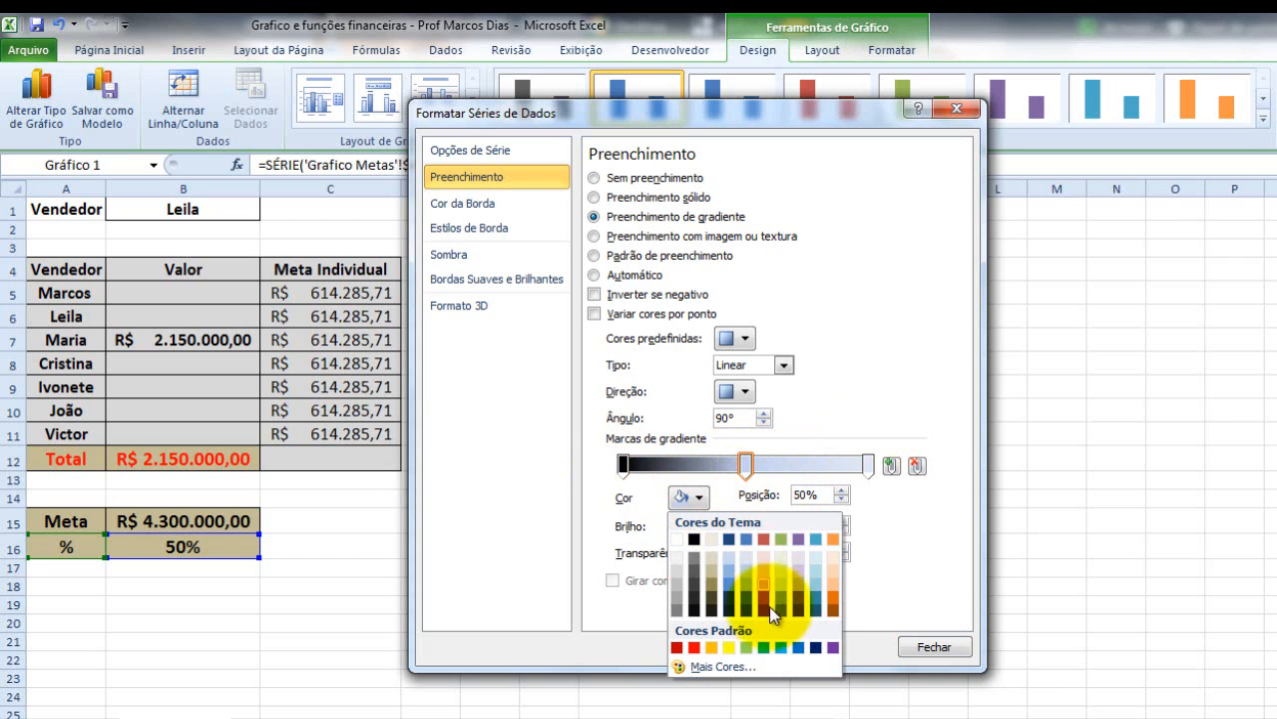
left_click(695, 648)
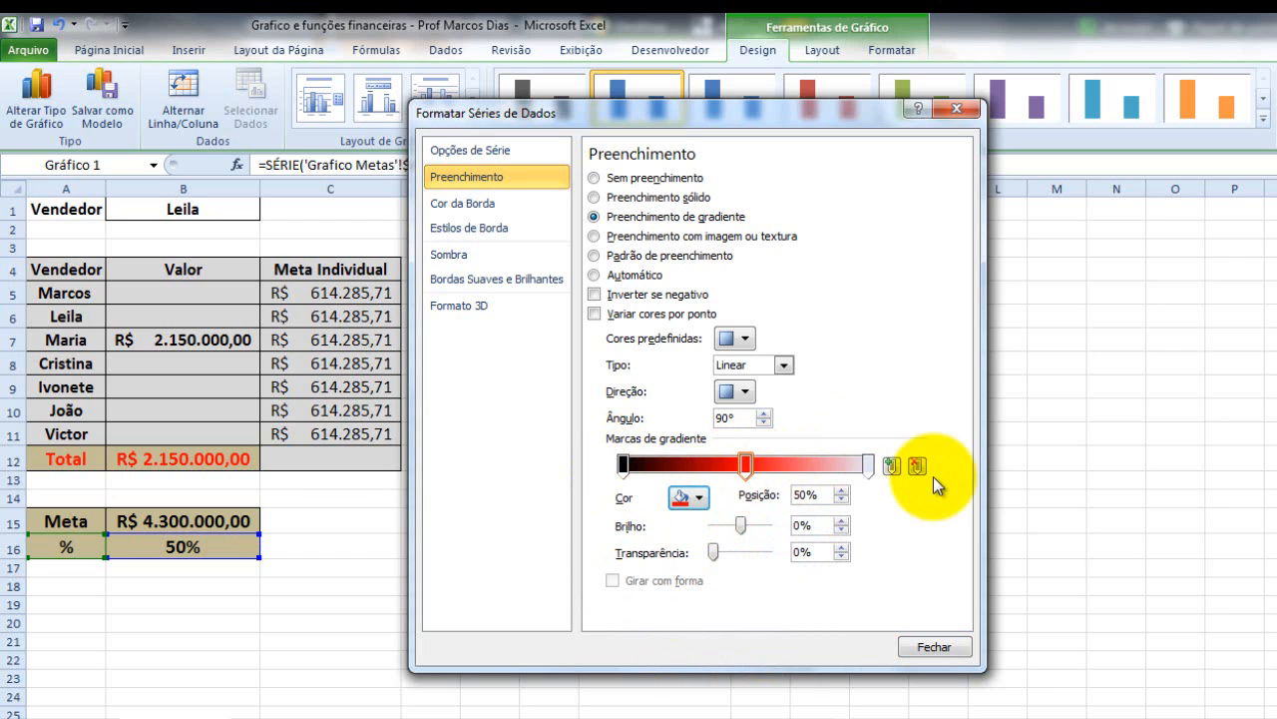
left_click(689, 496)
left_click(702, 540)
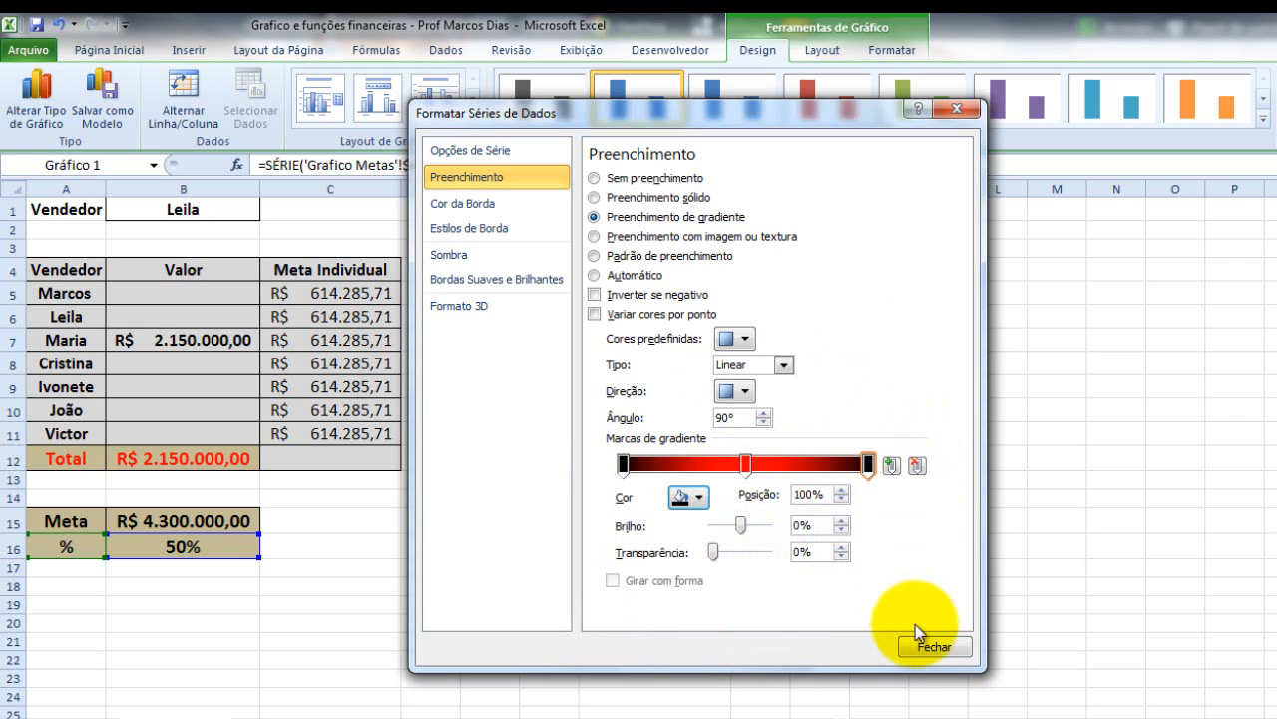
left_click(946, 647)
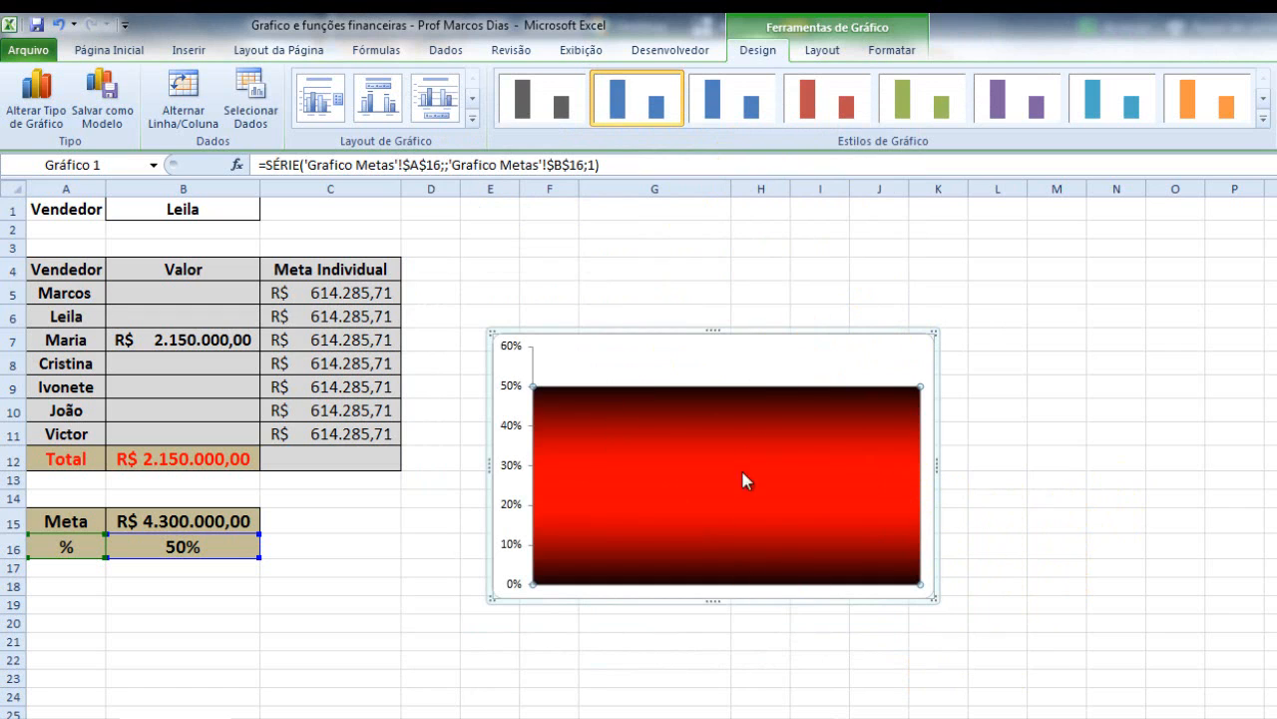
- Apply a linear gradient fill to the plot area and color the 0% and 100% stops dark tan
left_click(631, 360)
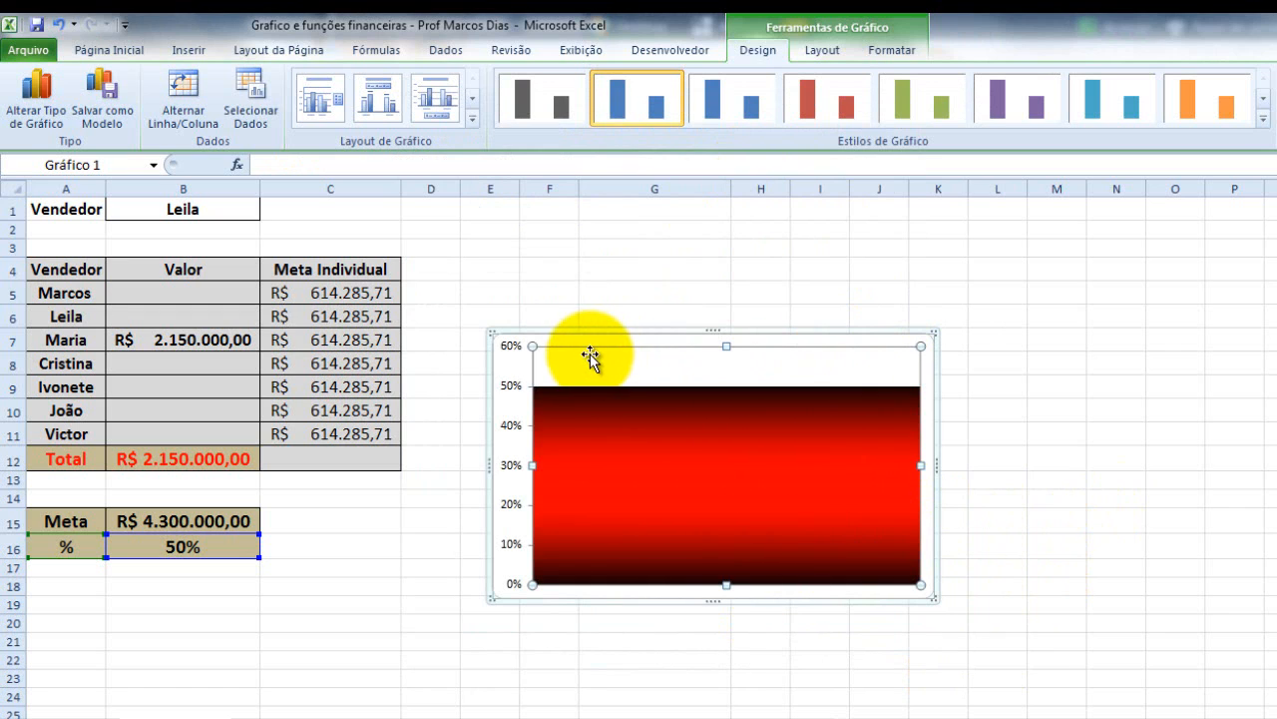
right_click(680, 371)
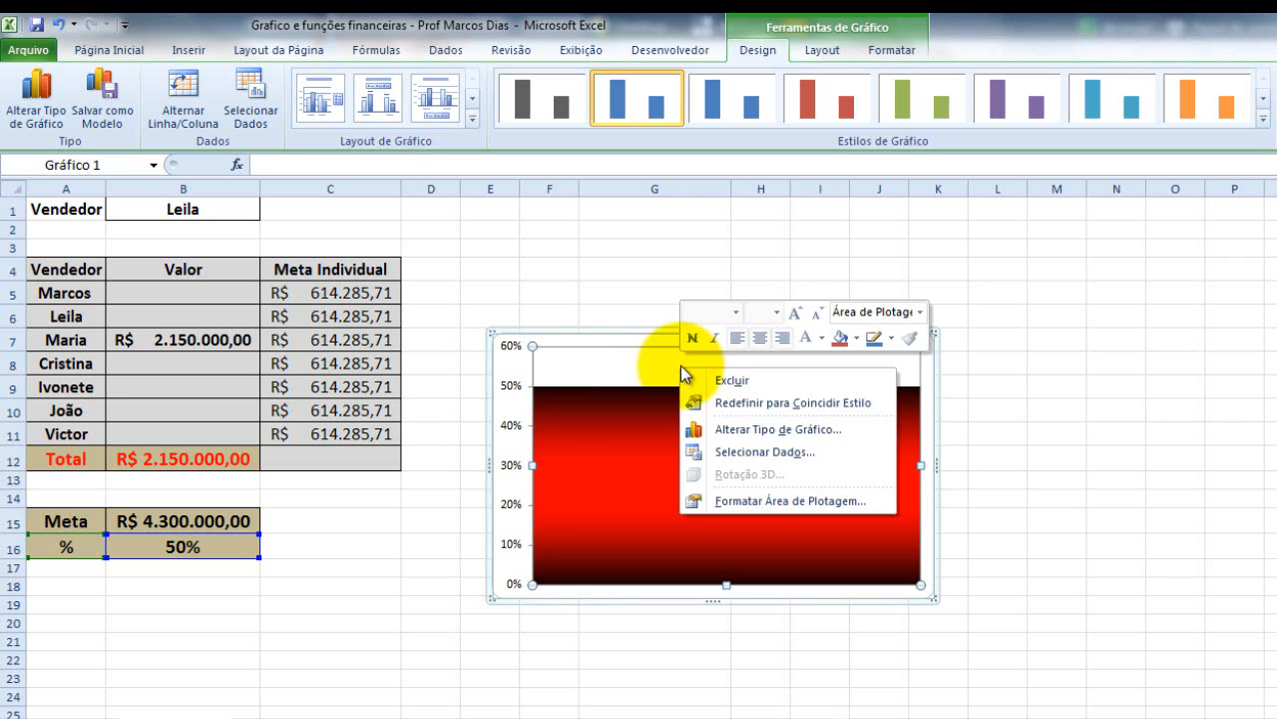
left_click(779, 509)
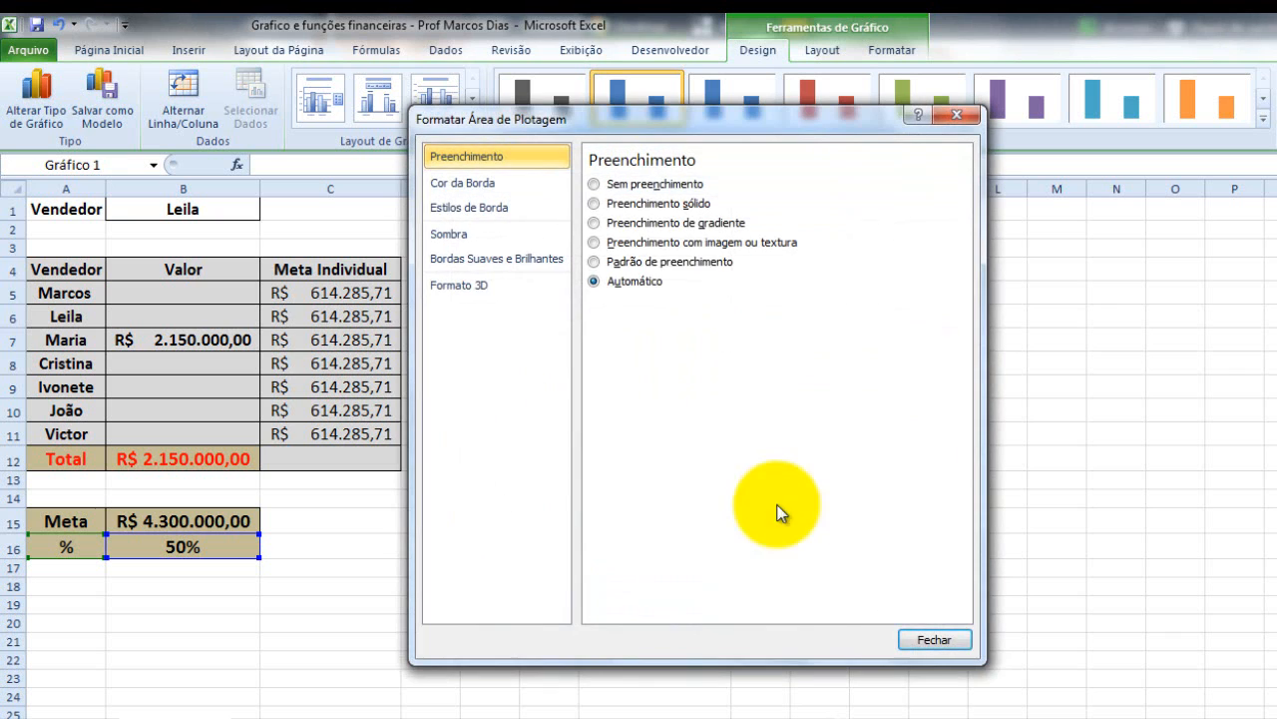
left_click(602, 222)
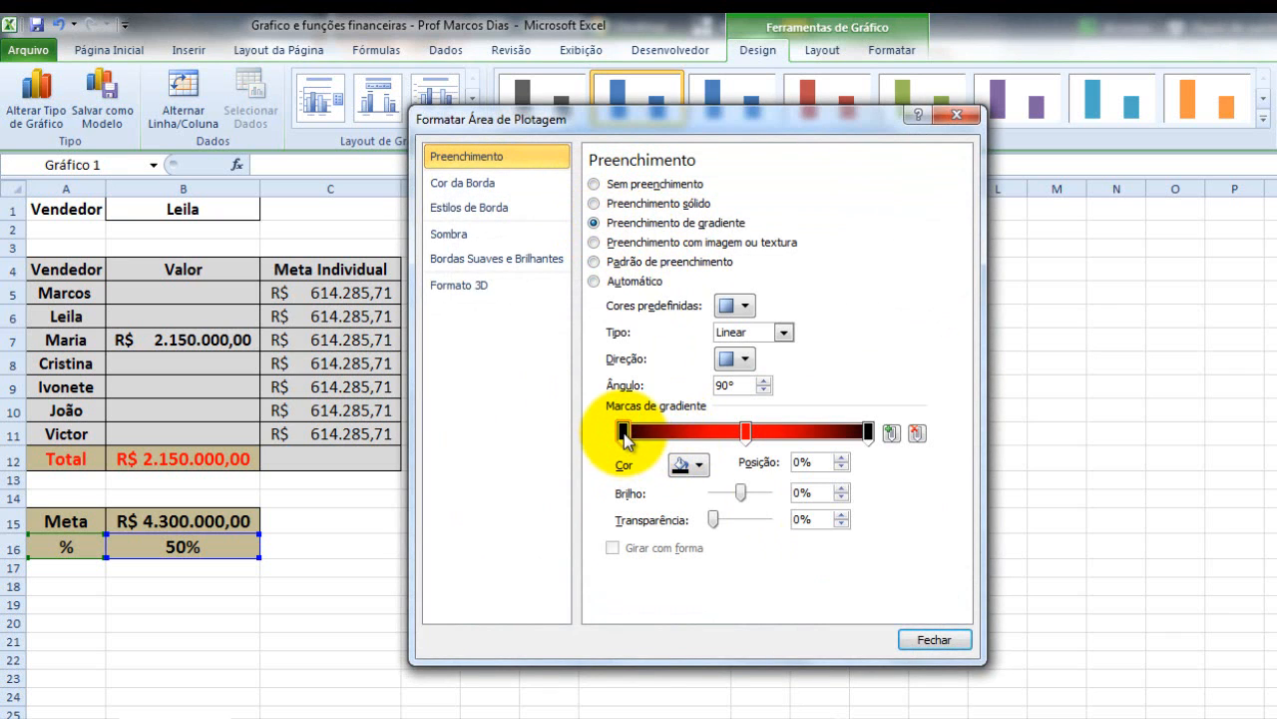
left_click(690, 465)
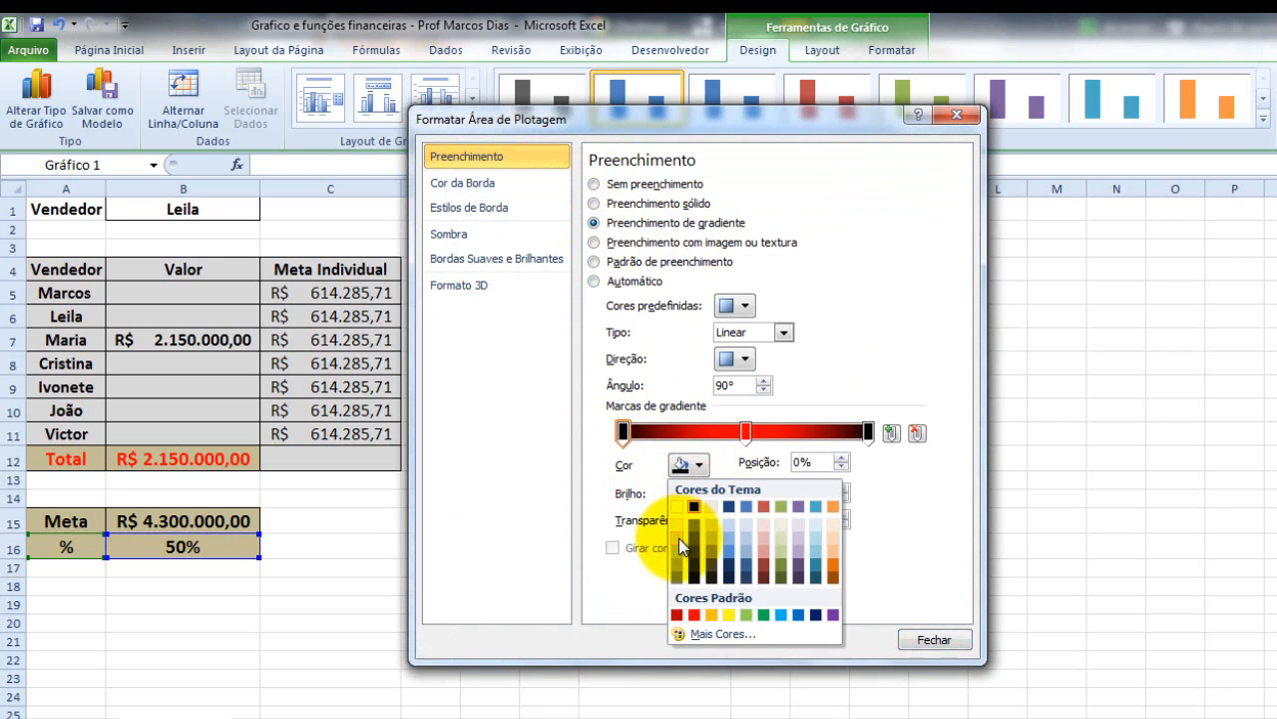
left_click(712, 576)
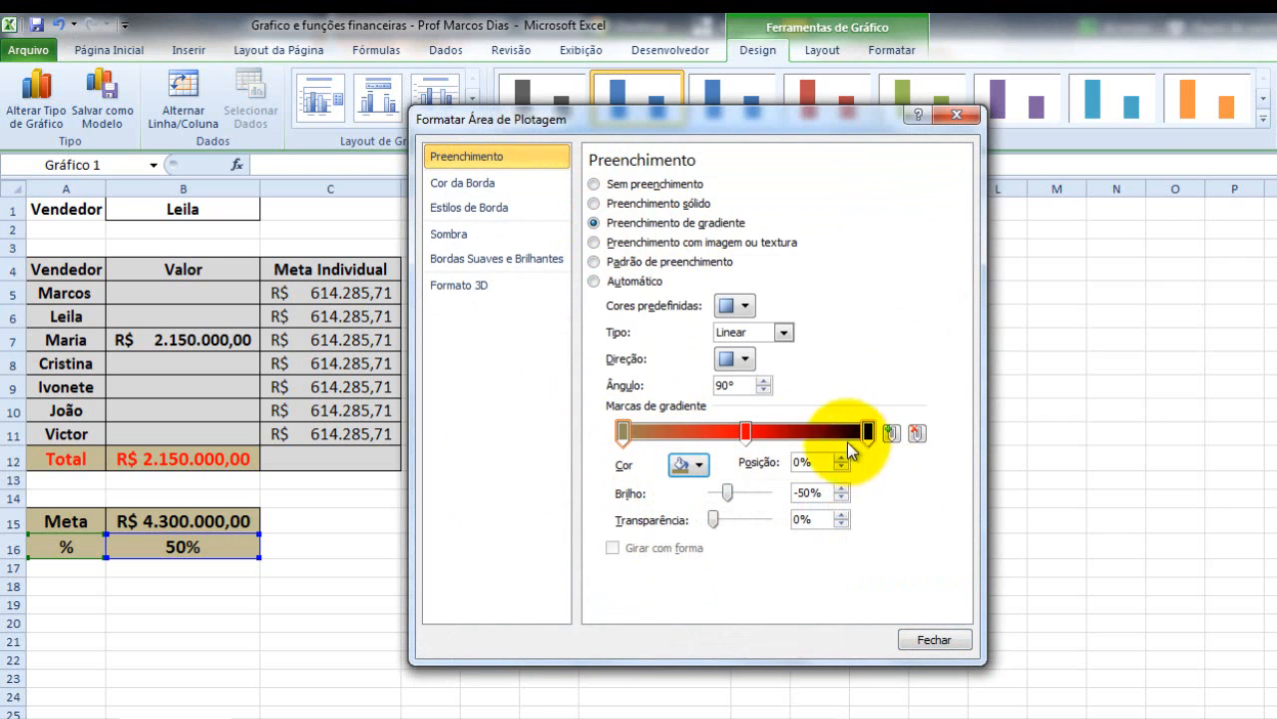
left_click(867, 431)
left_click(689, 465)
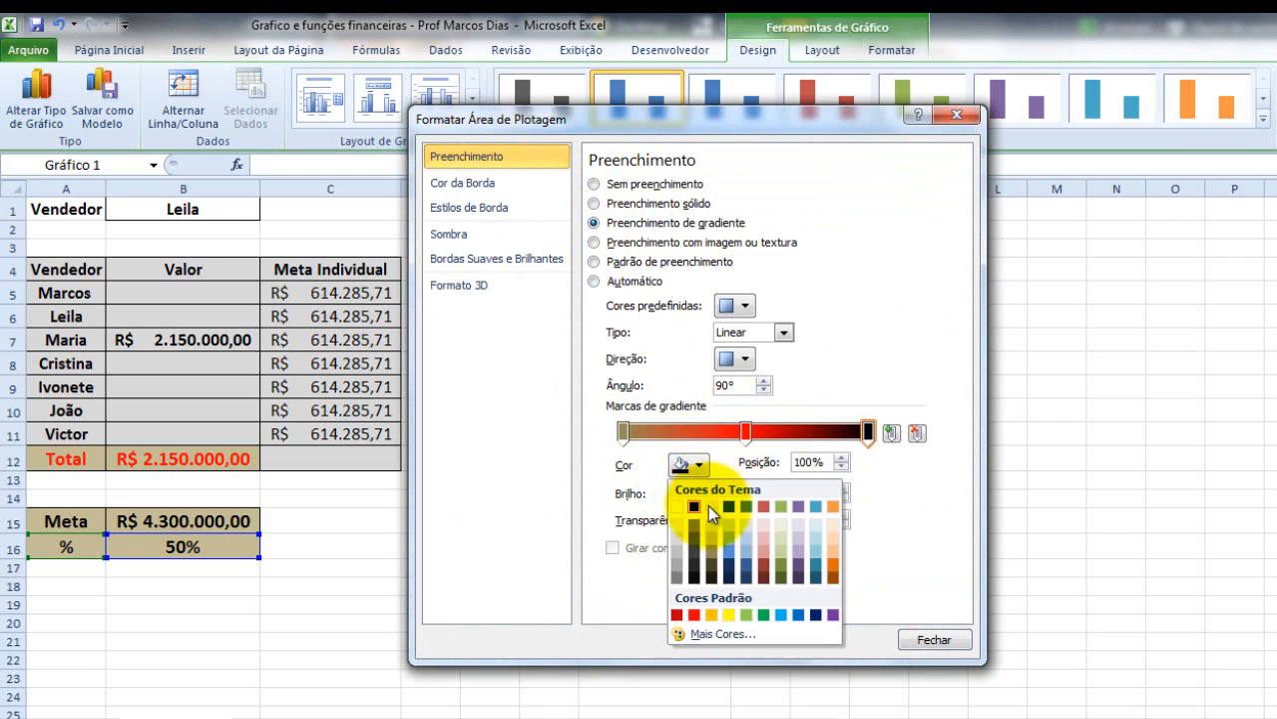
left_click(712, 576)
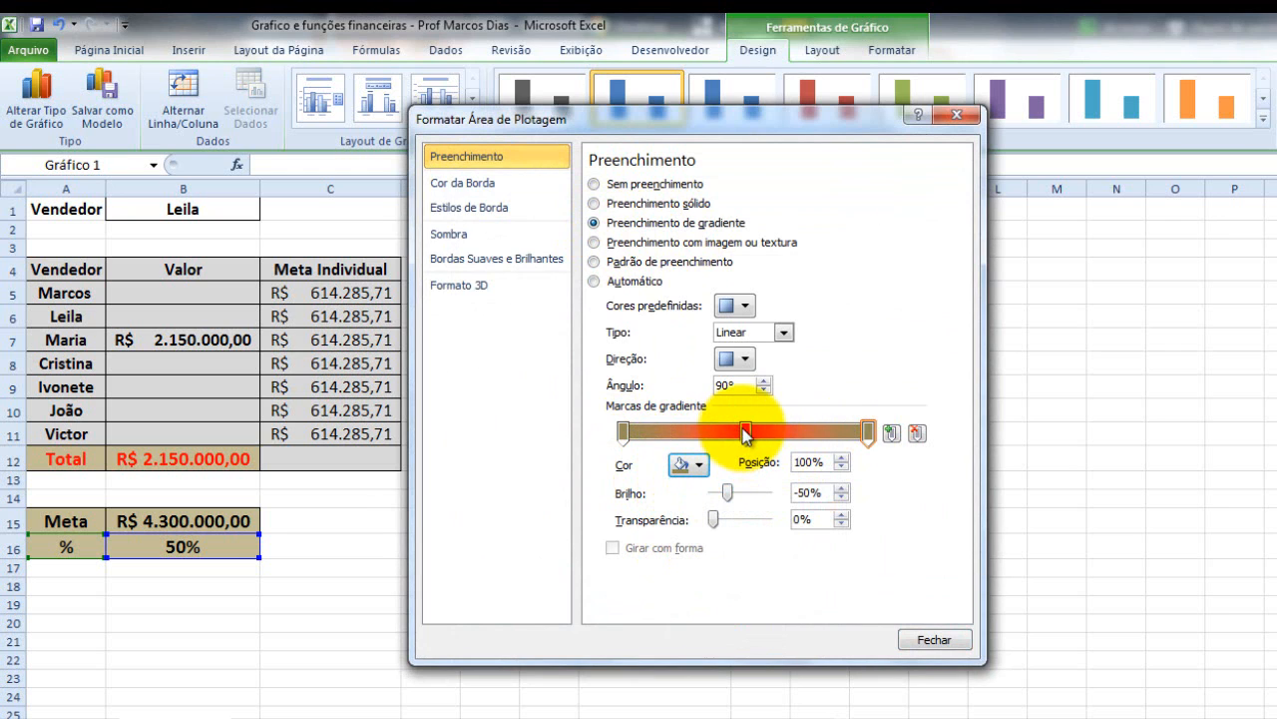
- Change the plot area gradient's middle stop at 50% to light grey
left_click(745, 432)
left_click(698, 466)
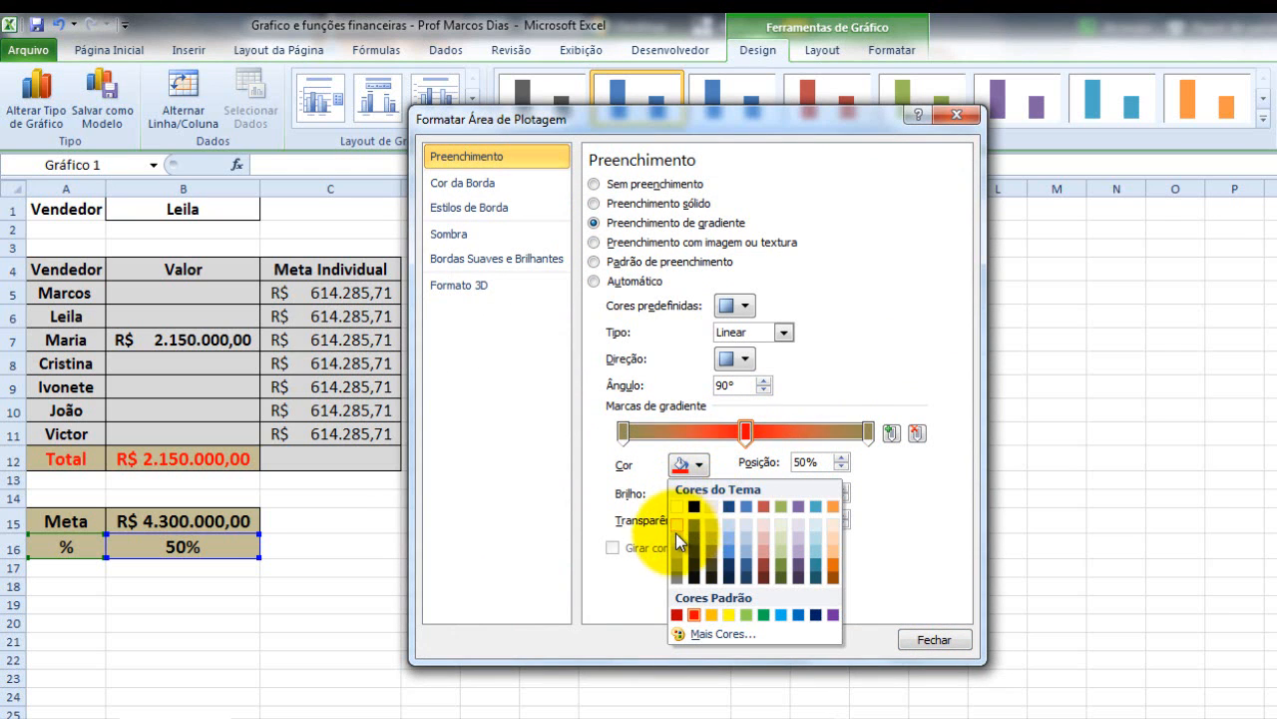
left_click(711, 523)
left_click(931, 637)
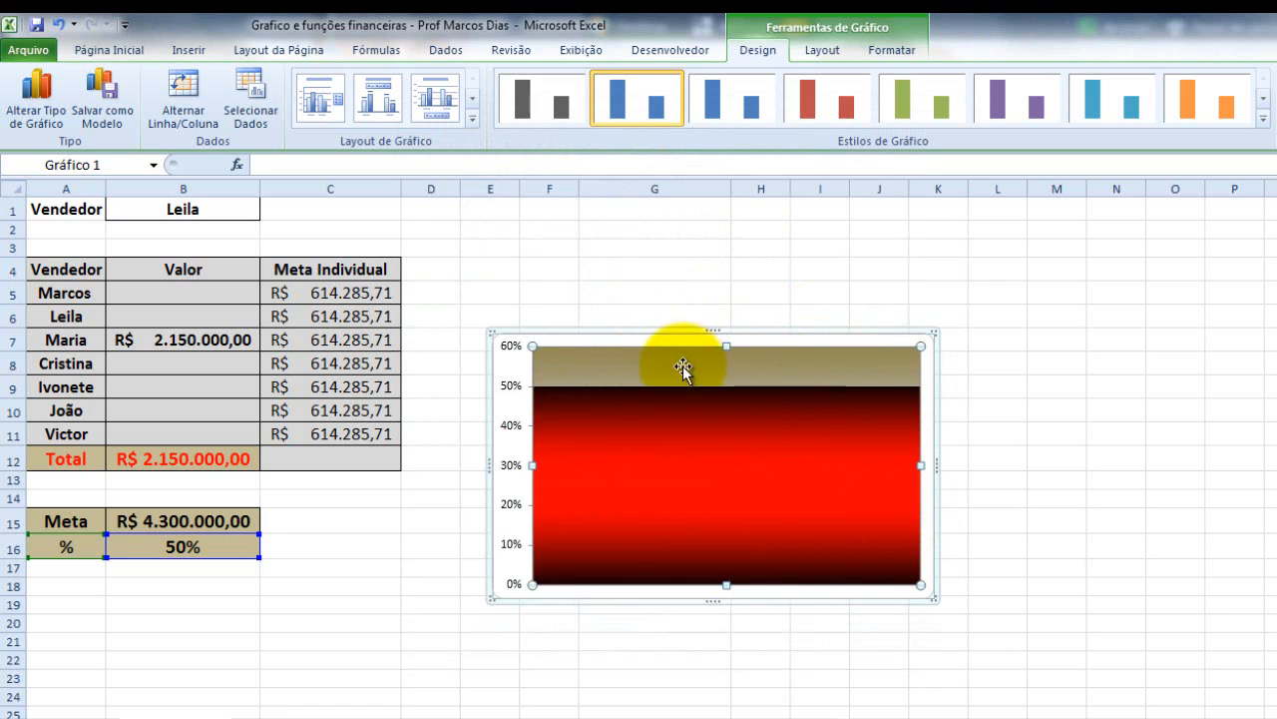
- Fix the vertical axis maximum at 100% and narrow the chart to about a third of its width
left_click(505, 464)
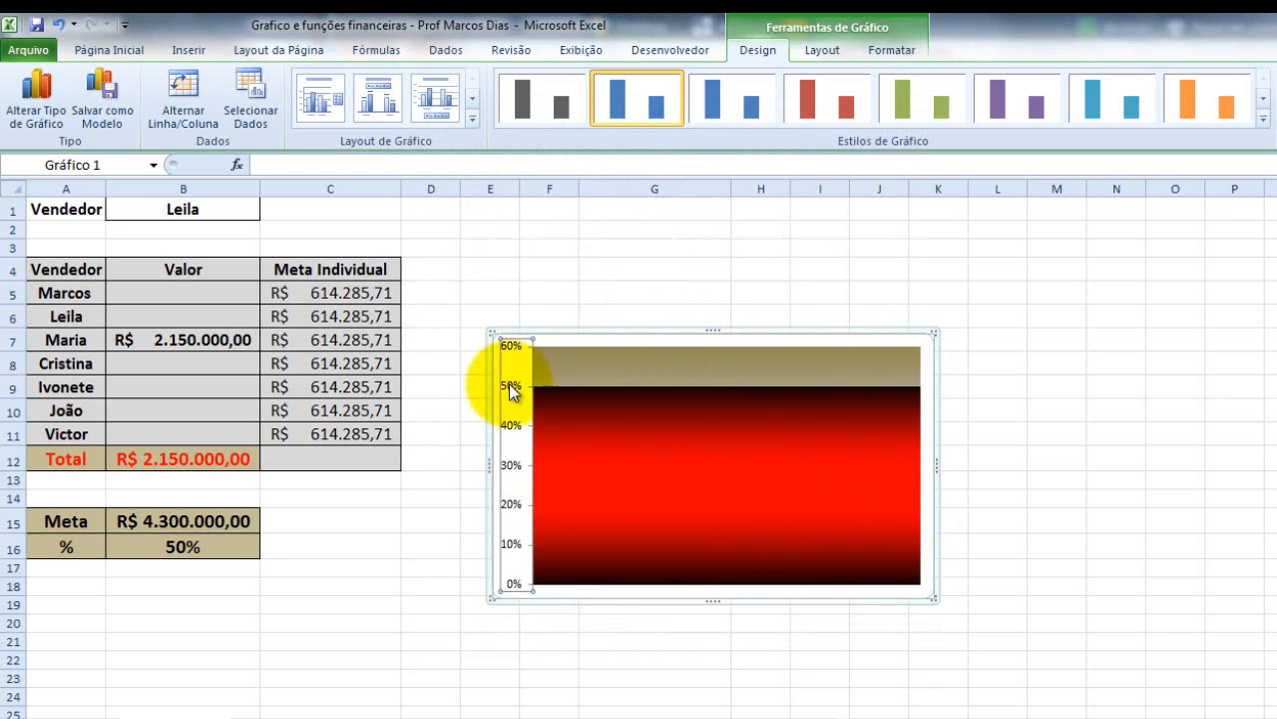
right_click(507, 500)
left_click(584, 707)
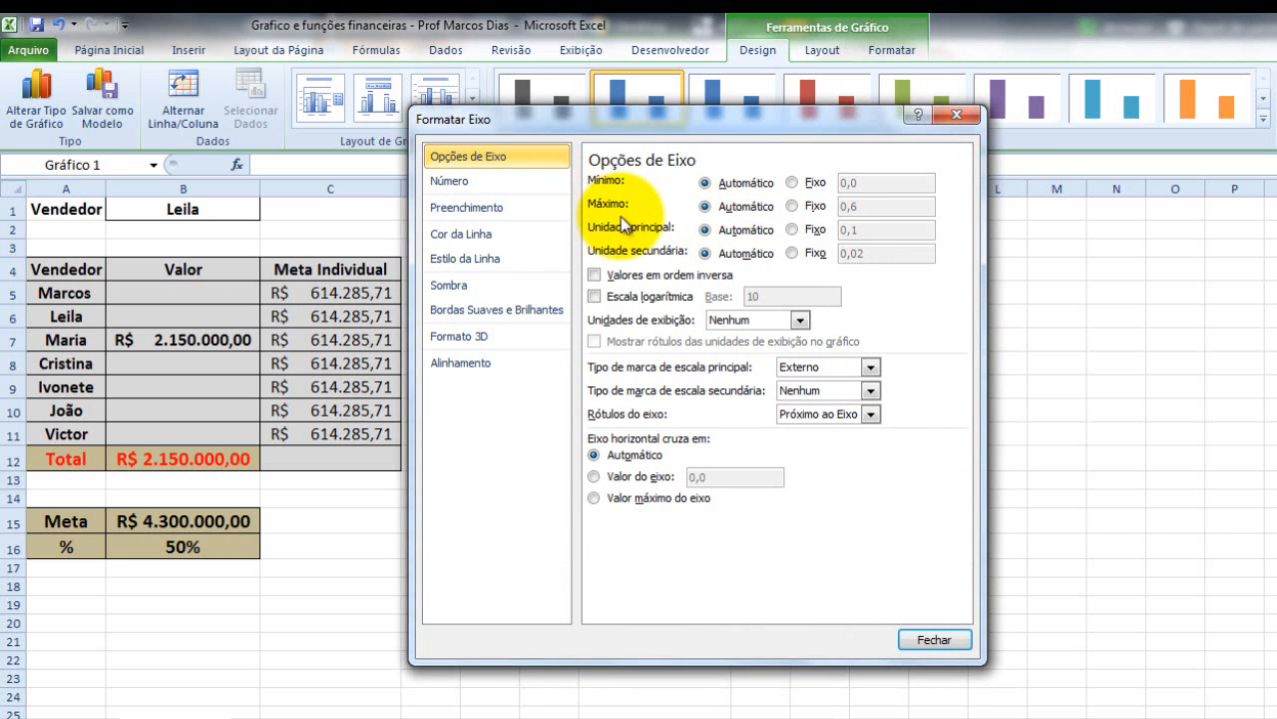
left_click(794, 206)
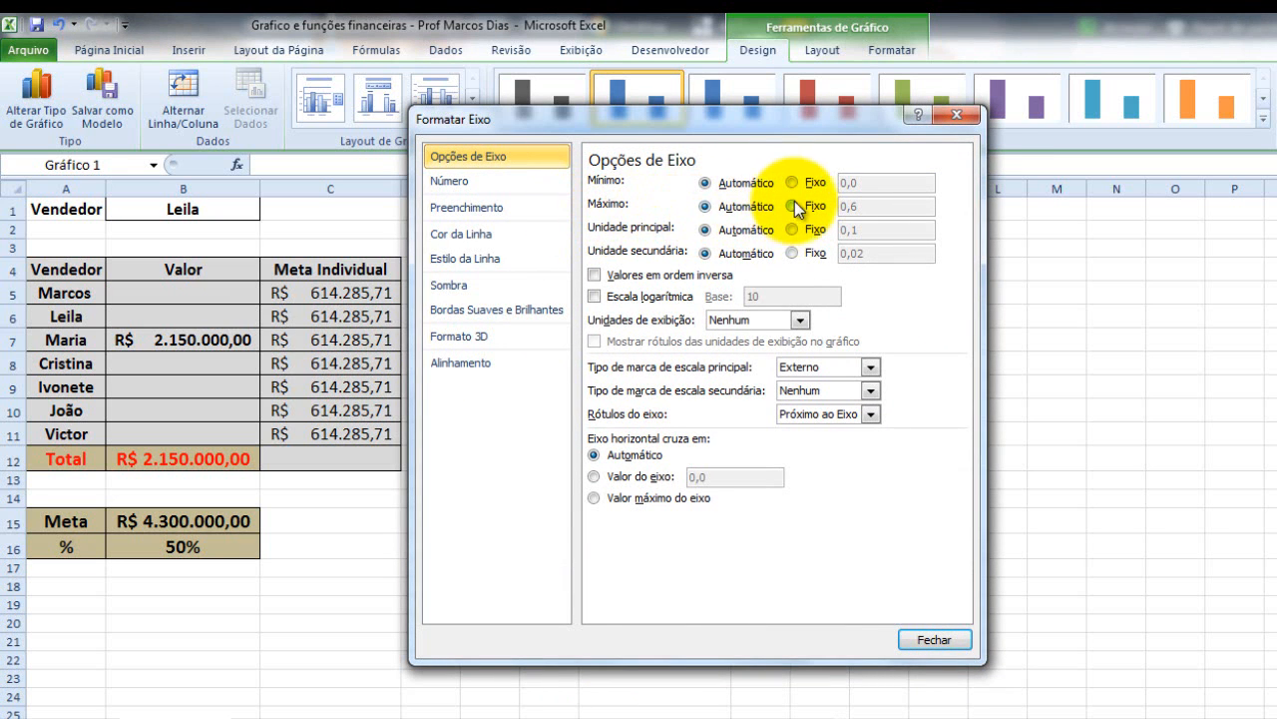
double_click(882, 207)
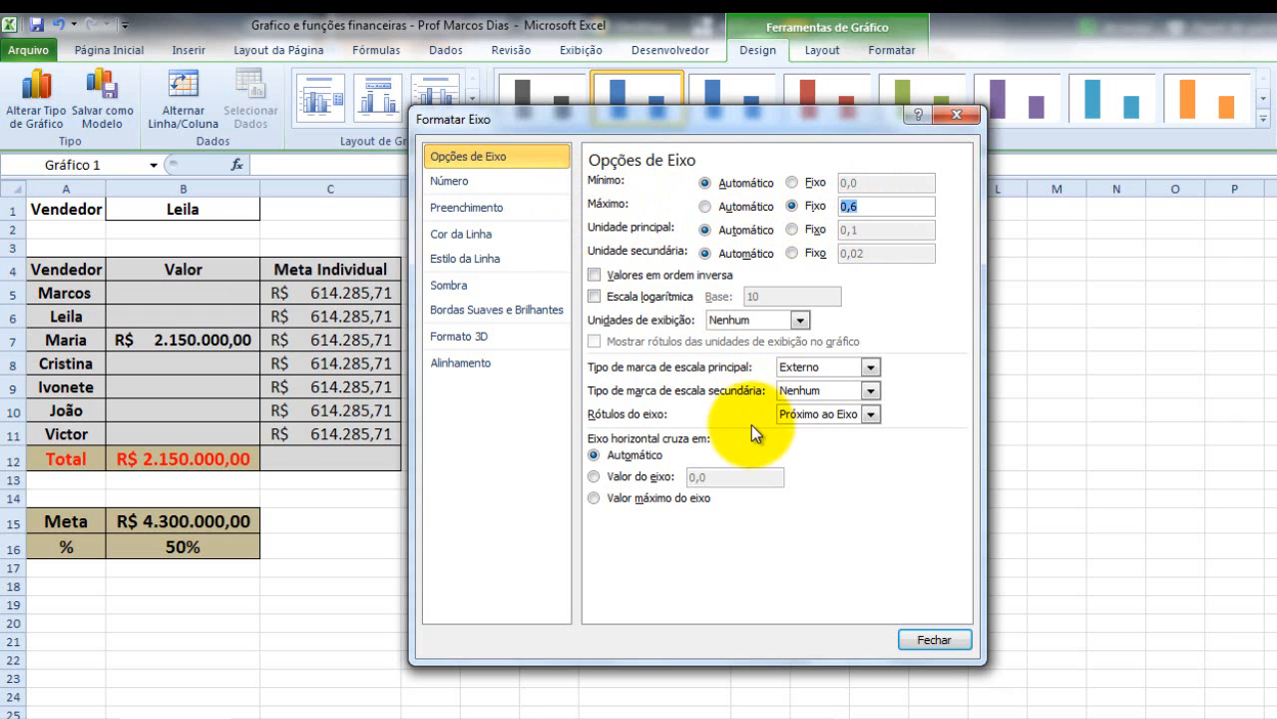
left_click(931, 641)
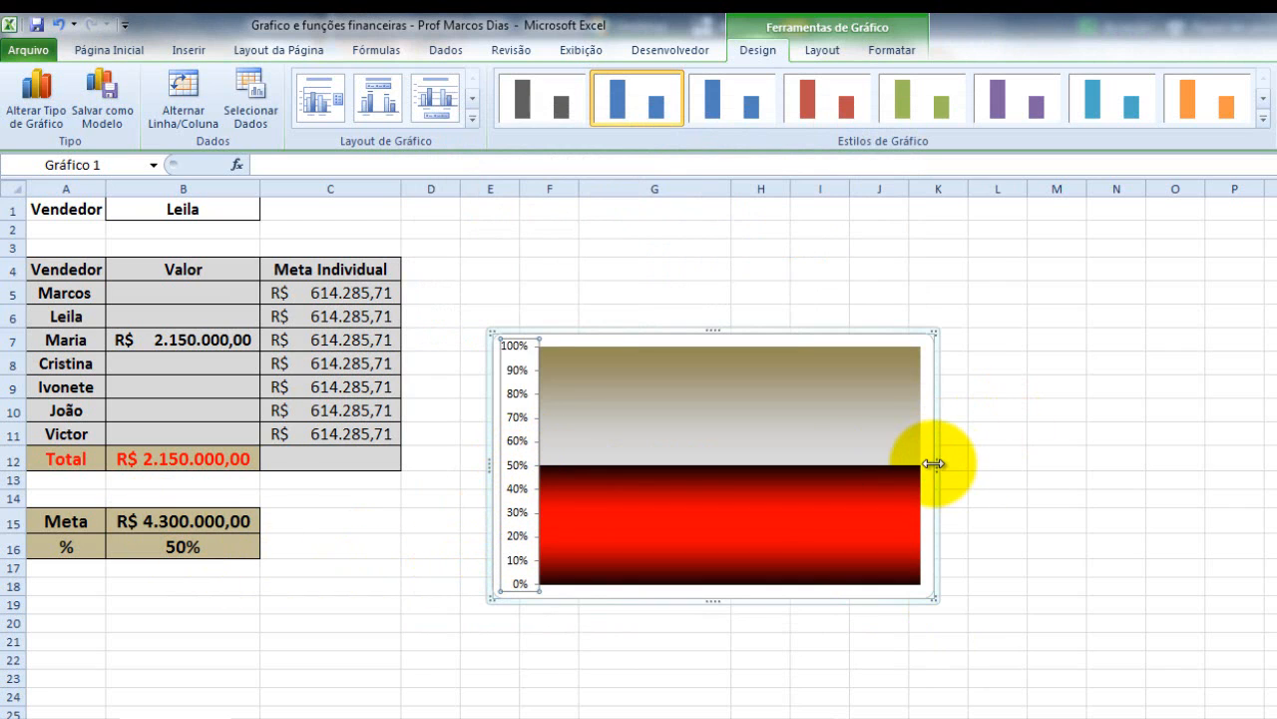
left_click_drag(936, 461, 644, 461)
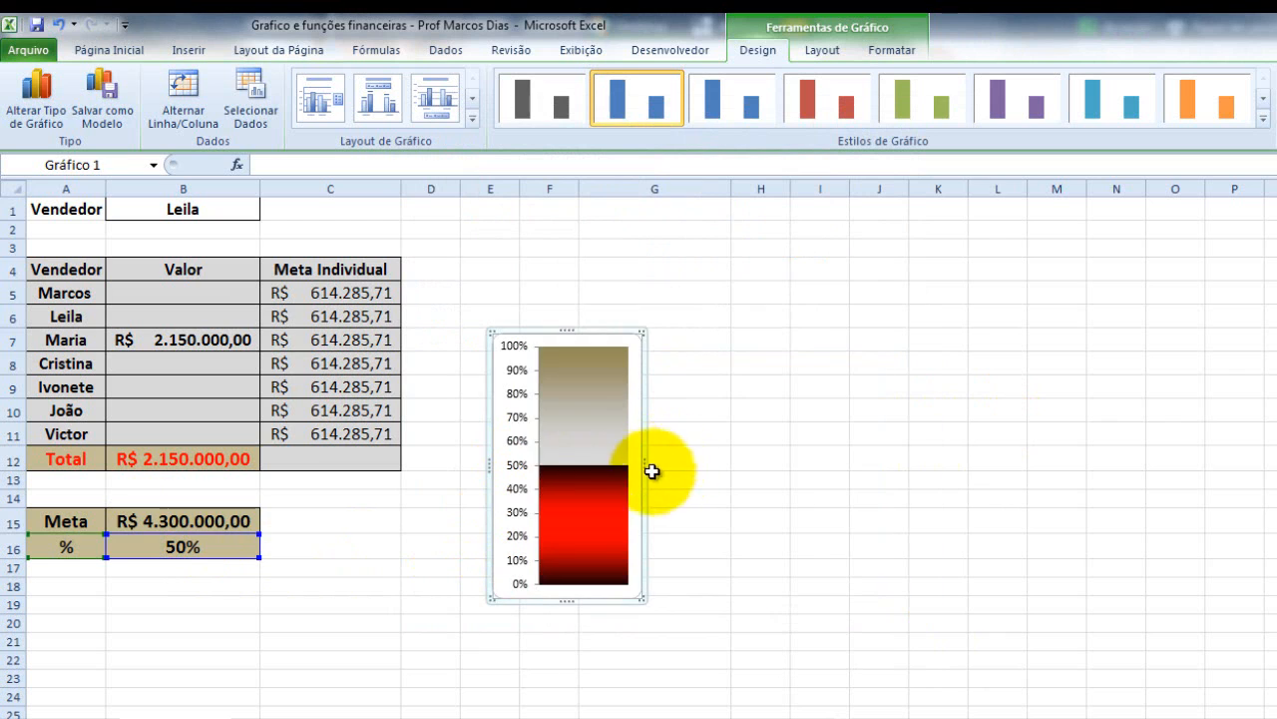
- Move the chart directly beside the Meta Individual column, starting level with the table's header row
left_click_drag(544, 335, 470, 251)
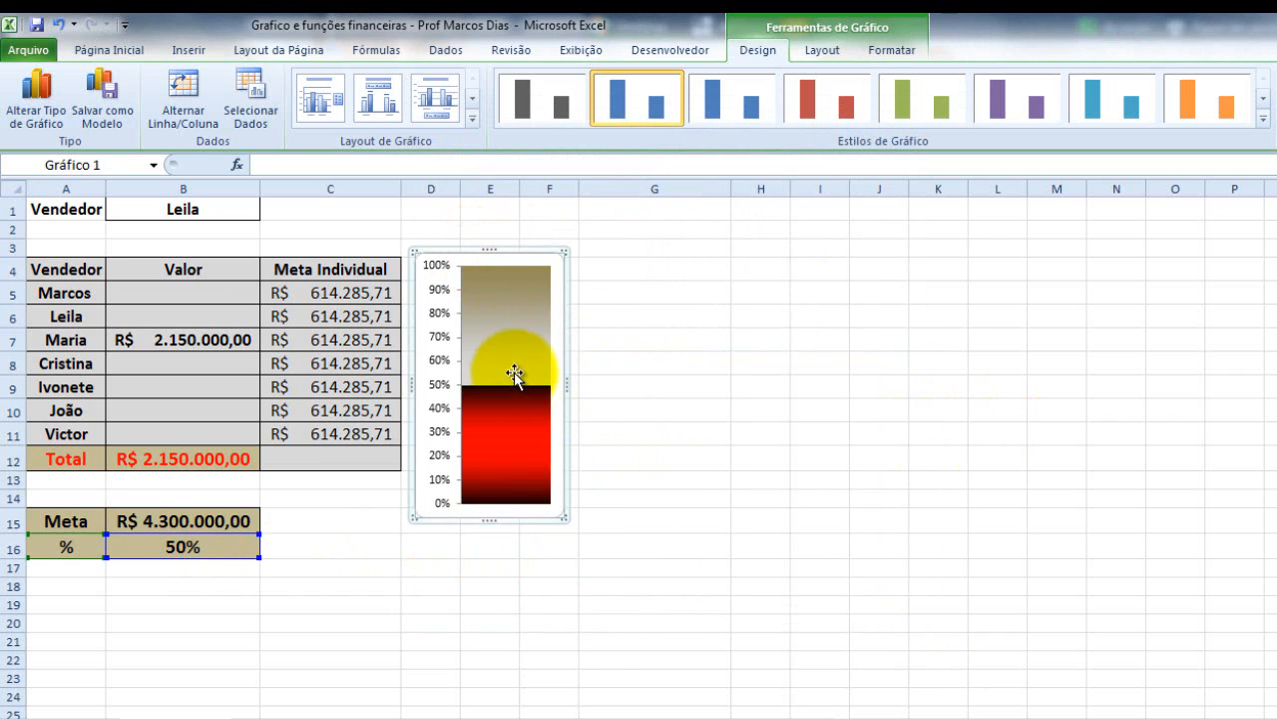
- Test the chart by entering 9999, 99990 and 999900 in turn in cell B10, and clear the cell again
left_click(190, 401)
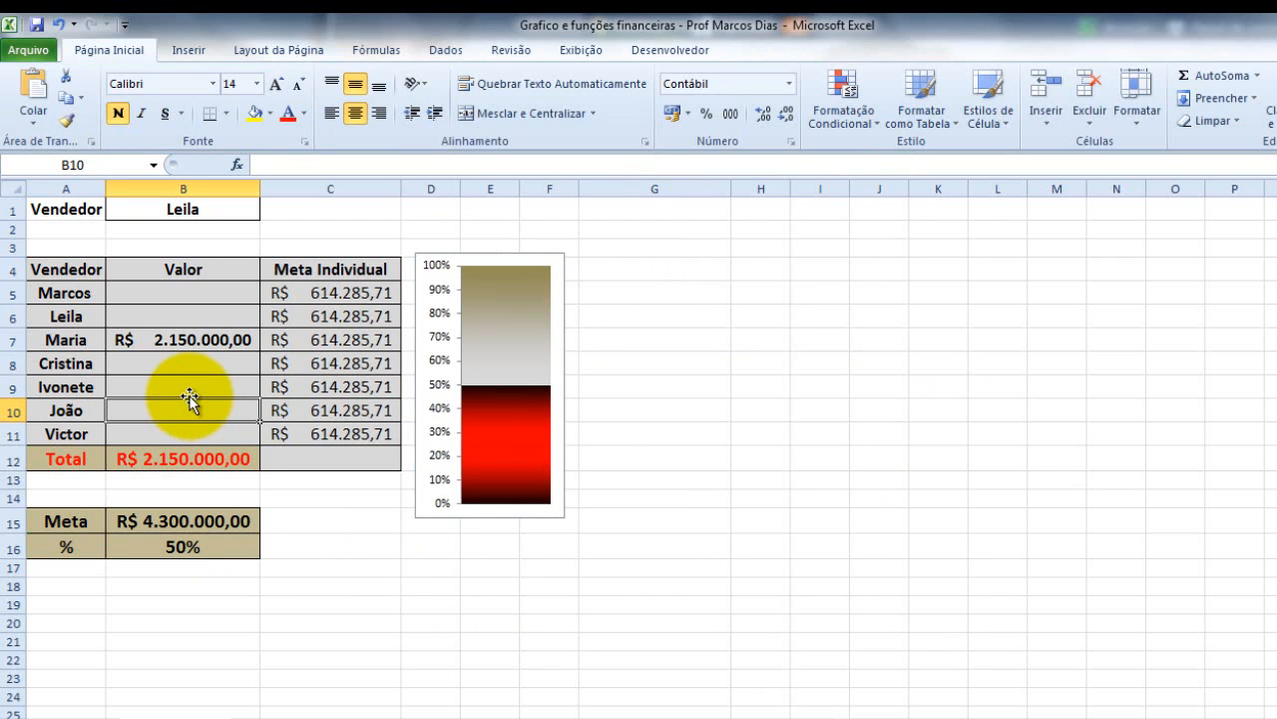
type("9999")
key("Return")
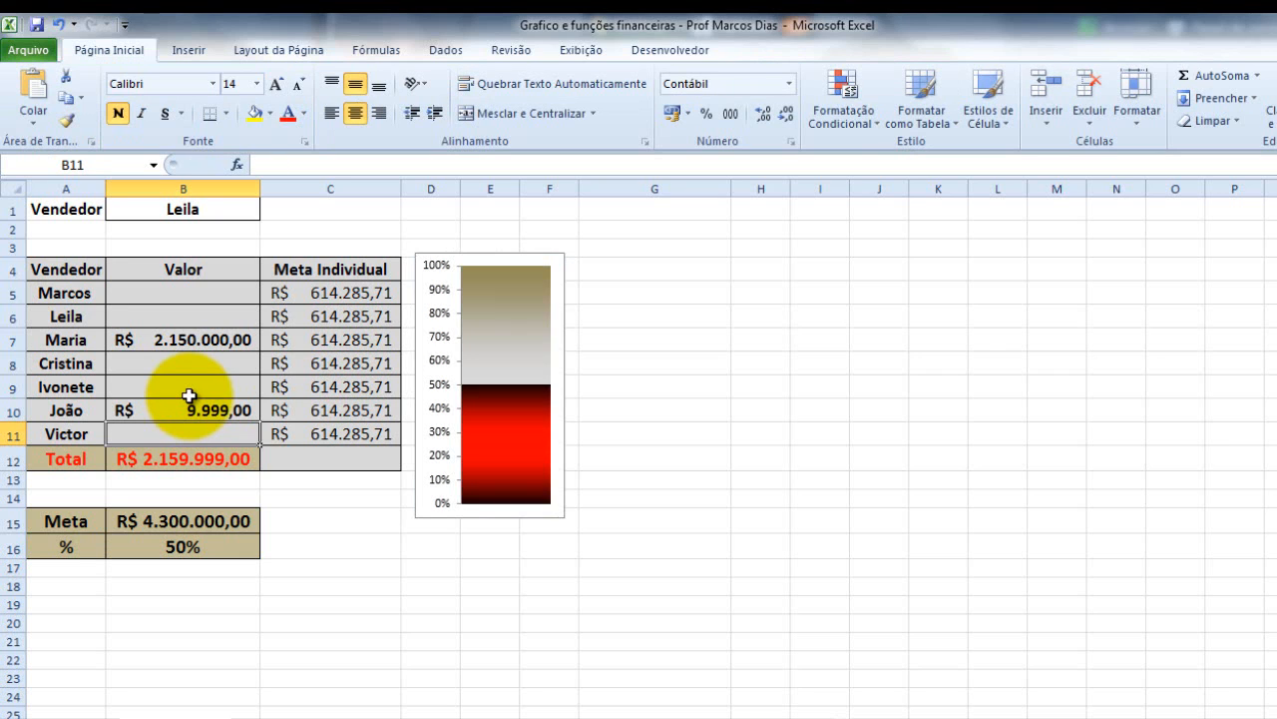
double_click(250, 411)
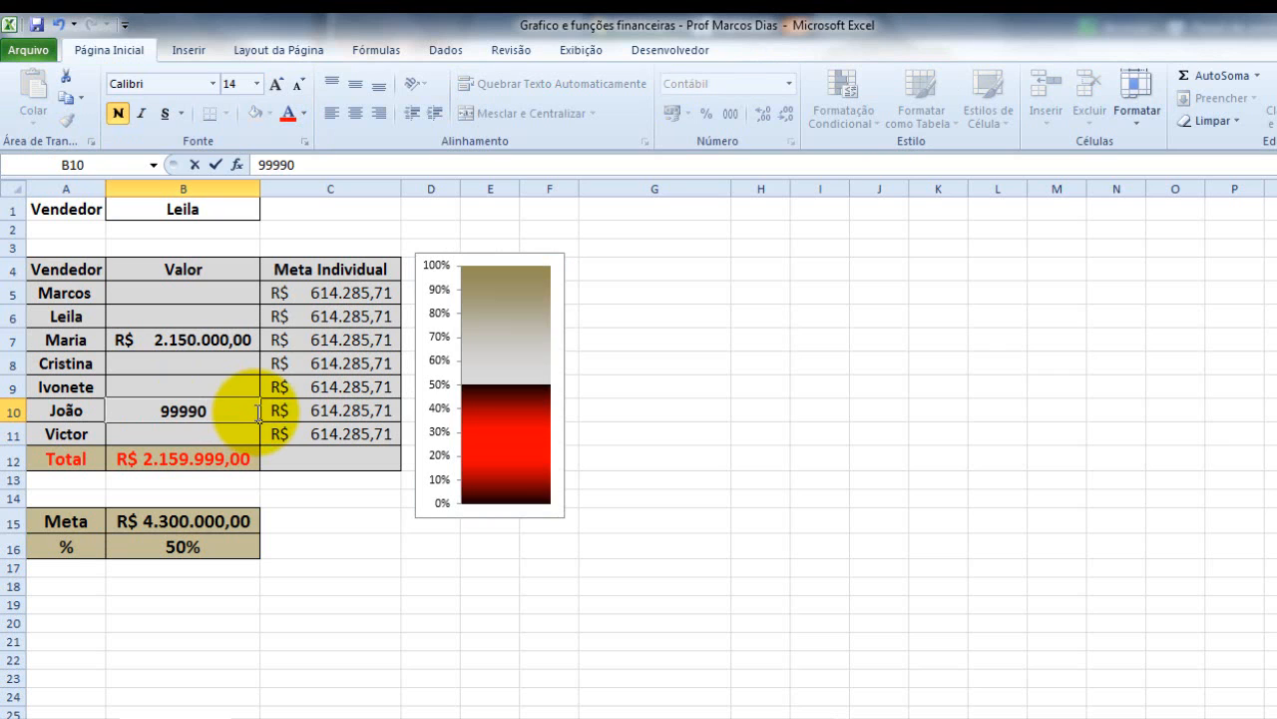
key("Return")
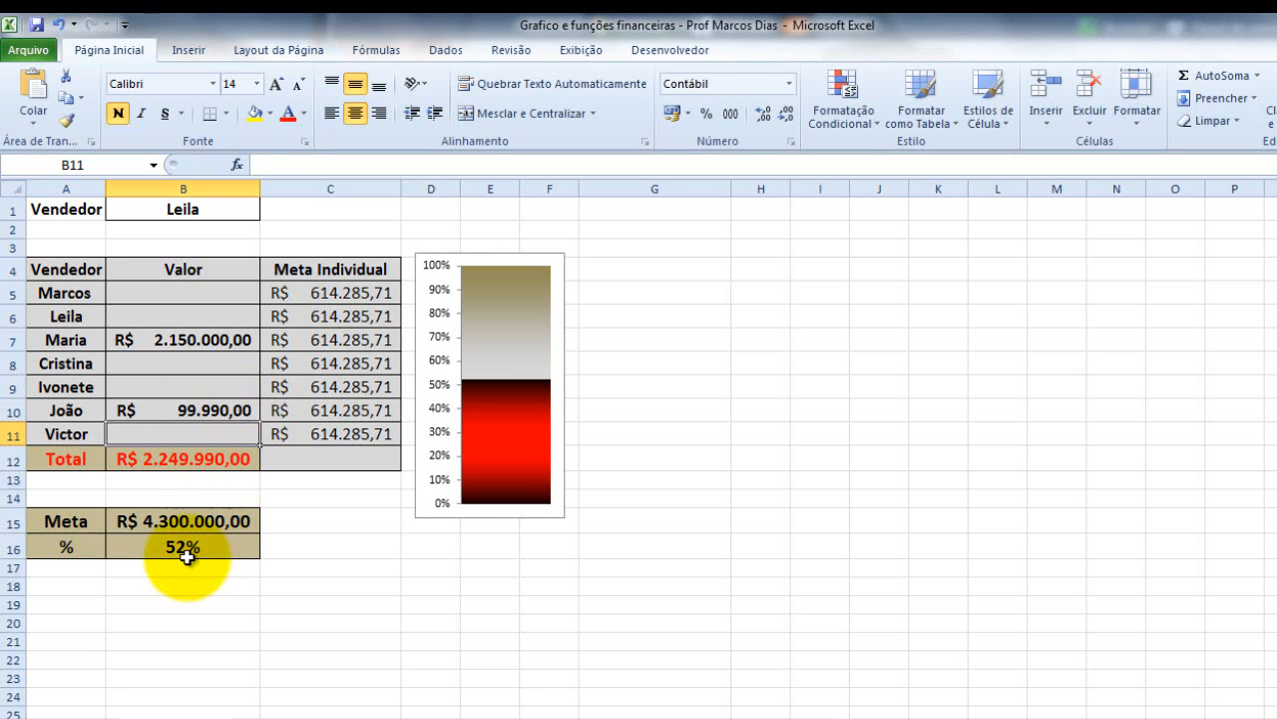
double_click(250, 409)
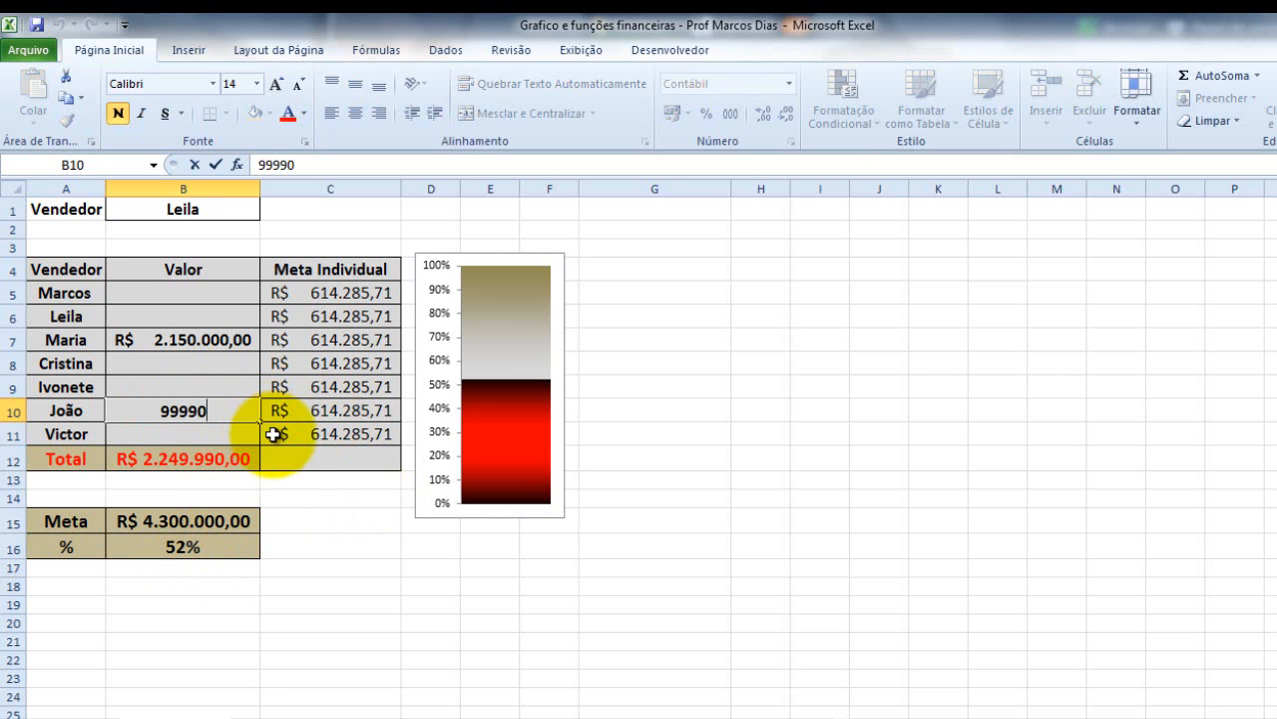
key("Return")
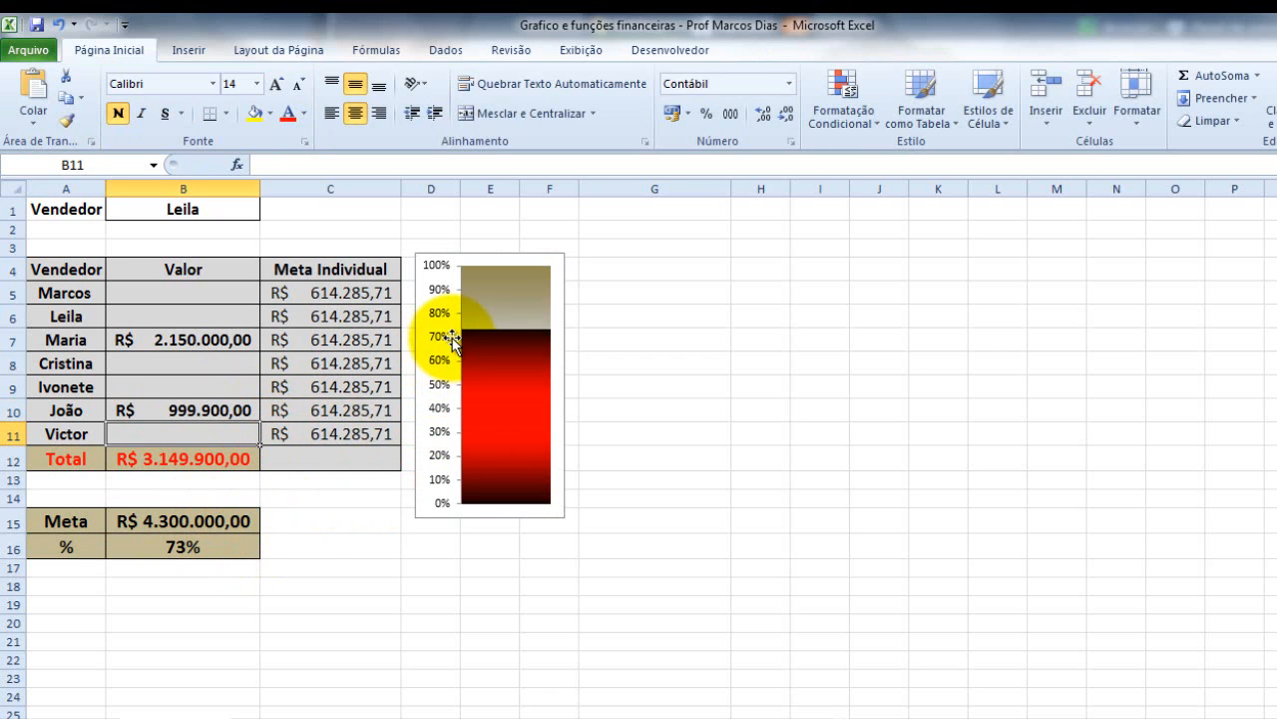
left_click(234, 412)
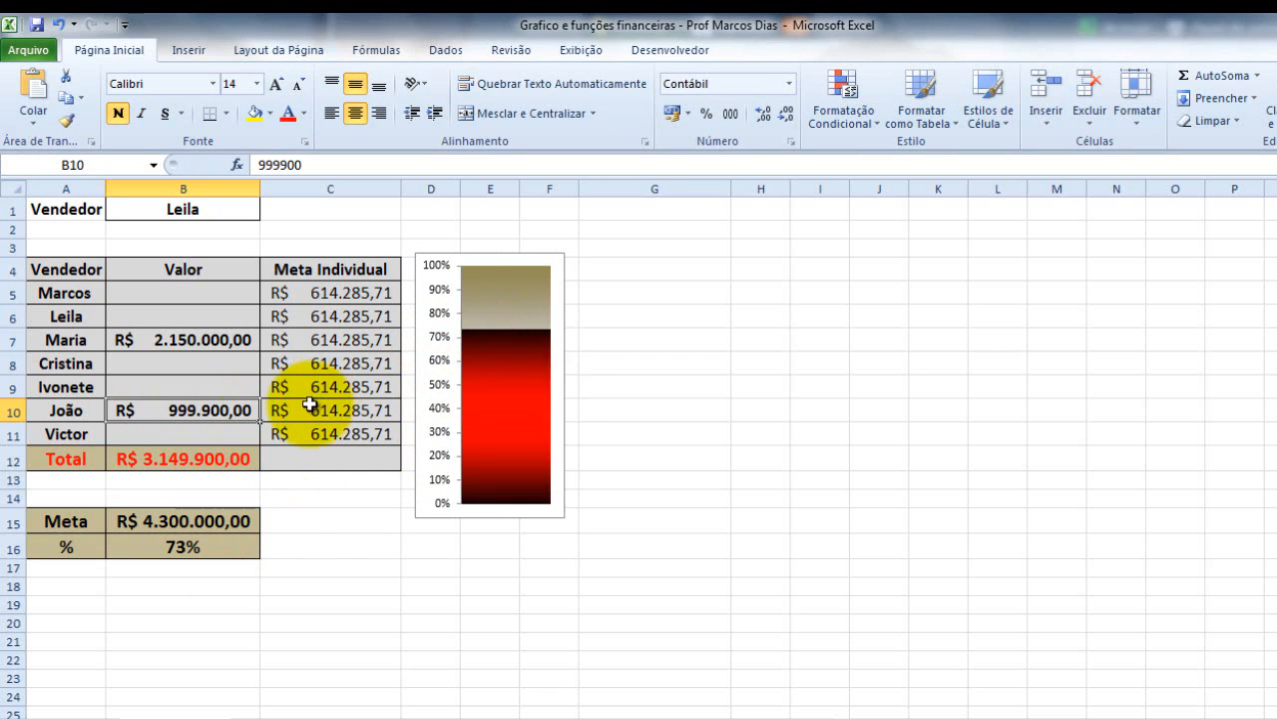
key("Delete")
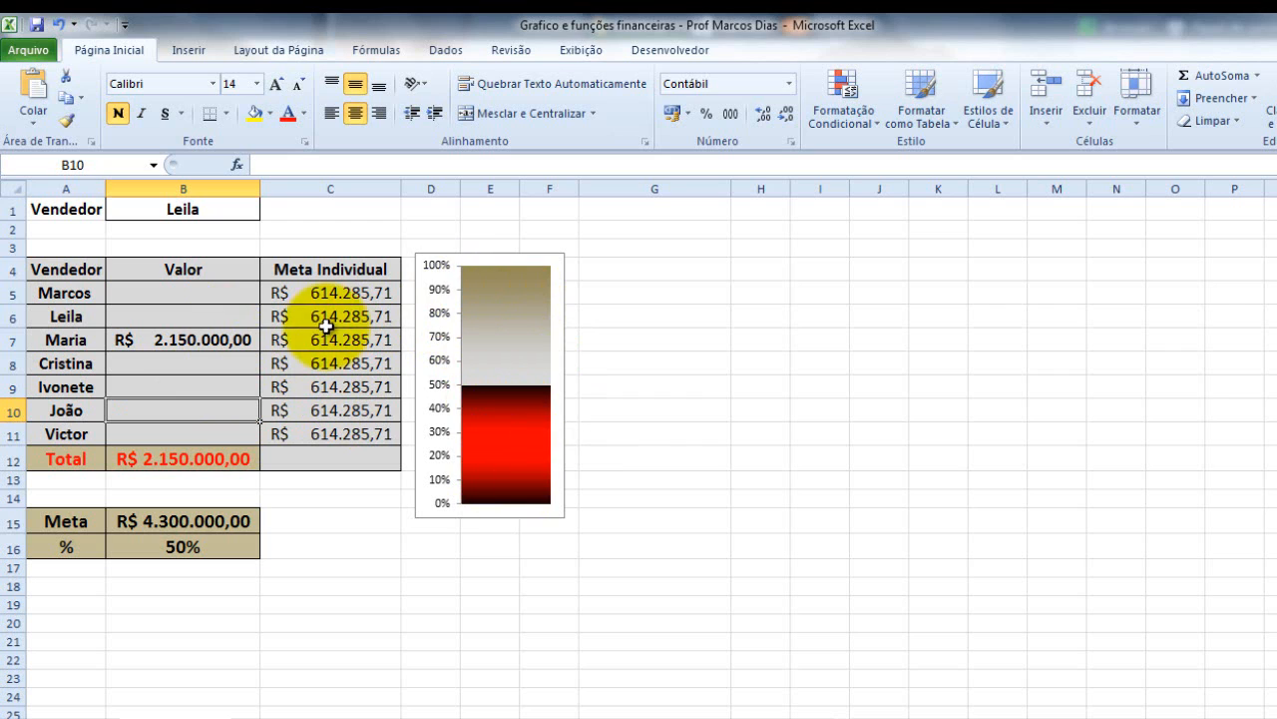
- Clear the sales value in cell B7 to test the empty chart, and undo the deletion
left_click(191, 342)
key("Delete")
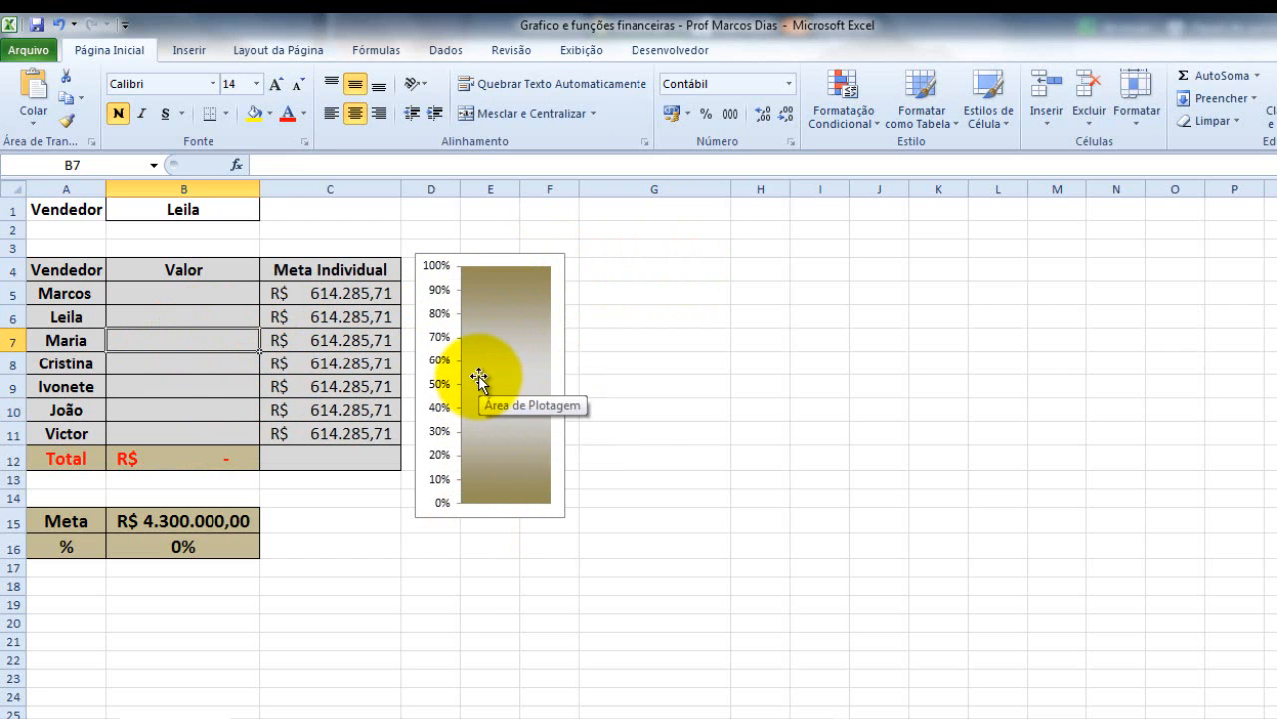
key("ctrl+z")
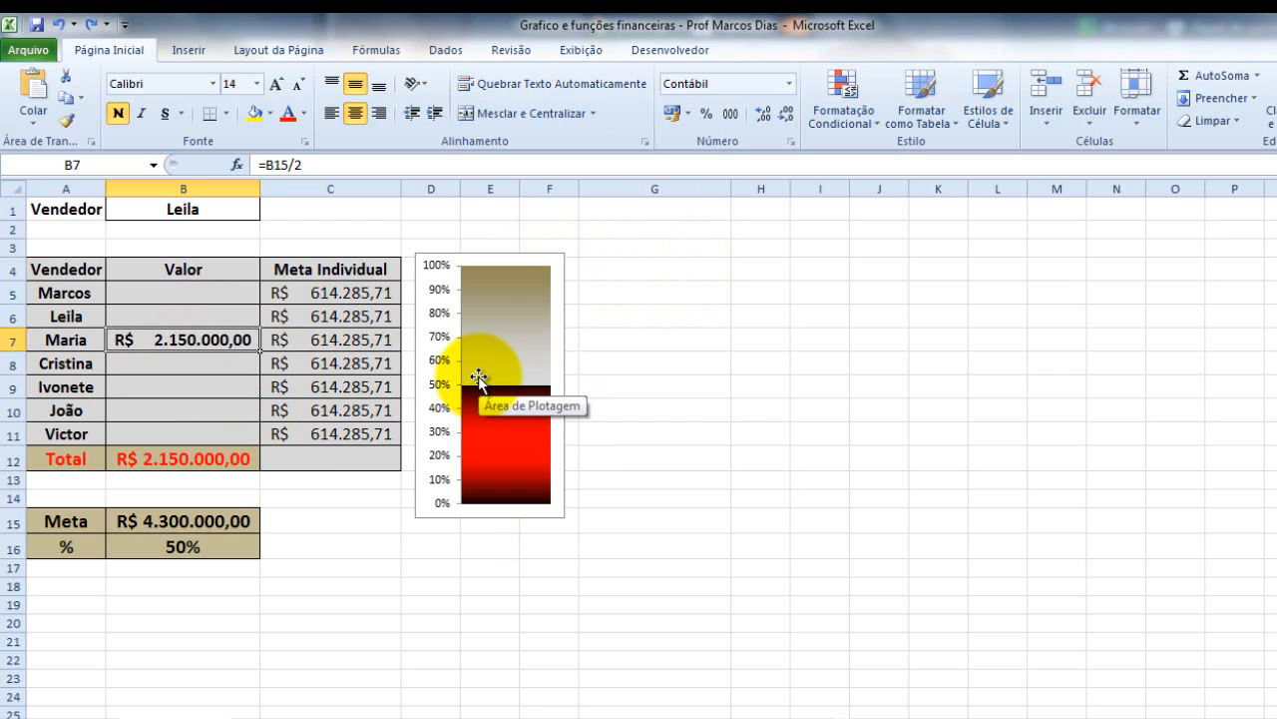
- Draw a text box across the top of the red column, from about 40% to 50%, containing the text 50%
left_click(135, 387)
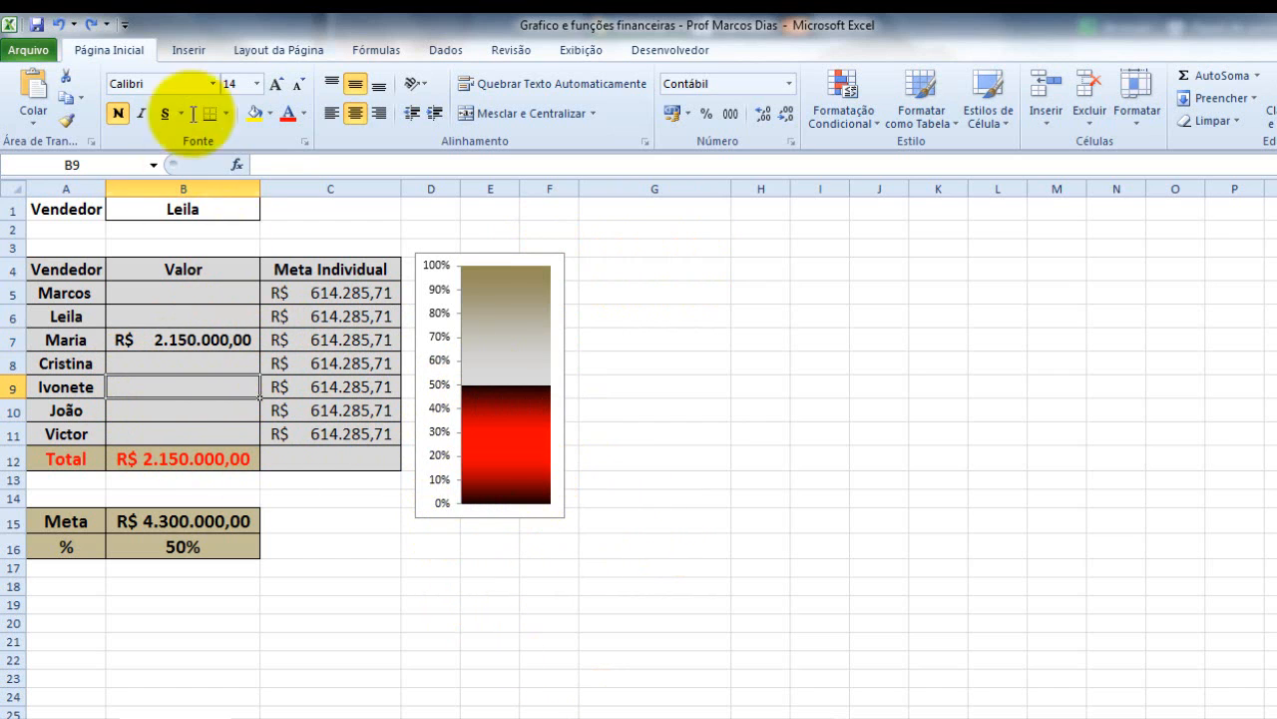
left_click(187, 52)
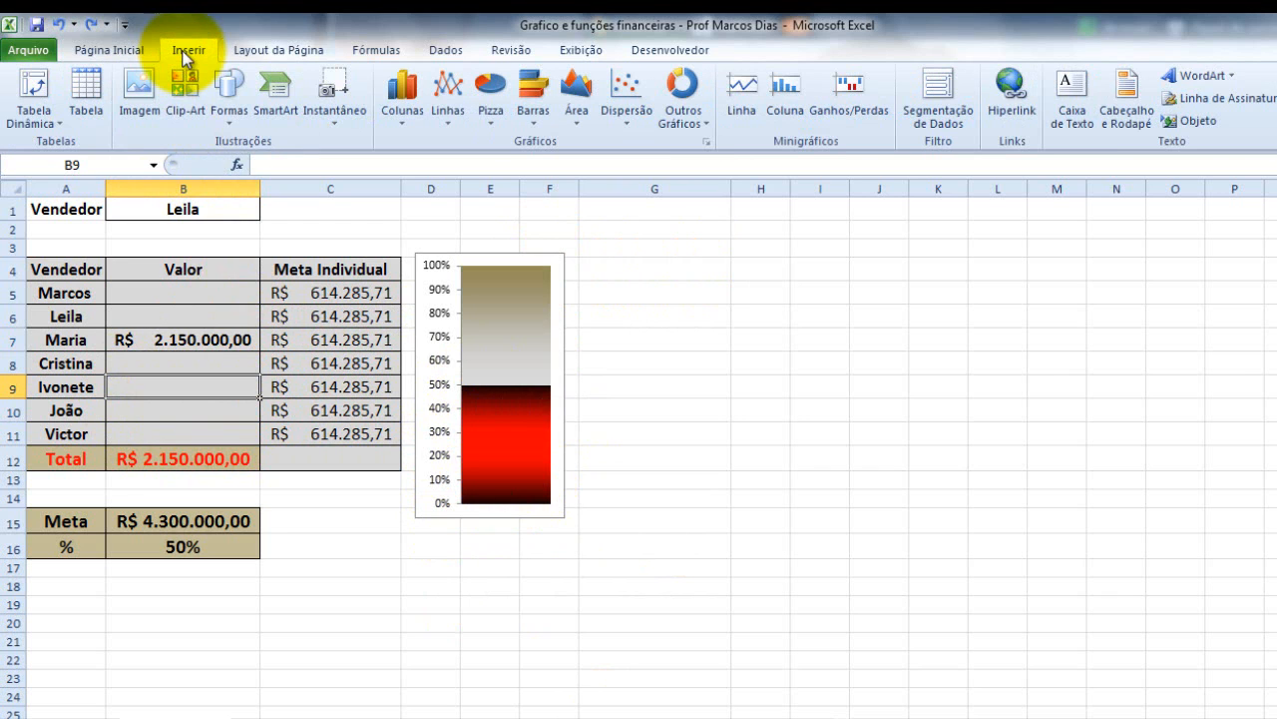
left_click(228, 104)
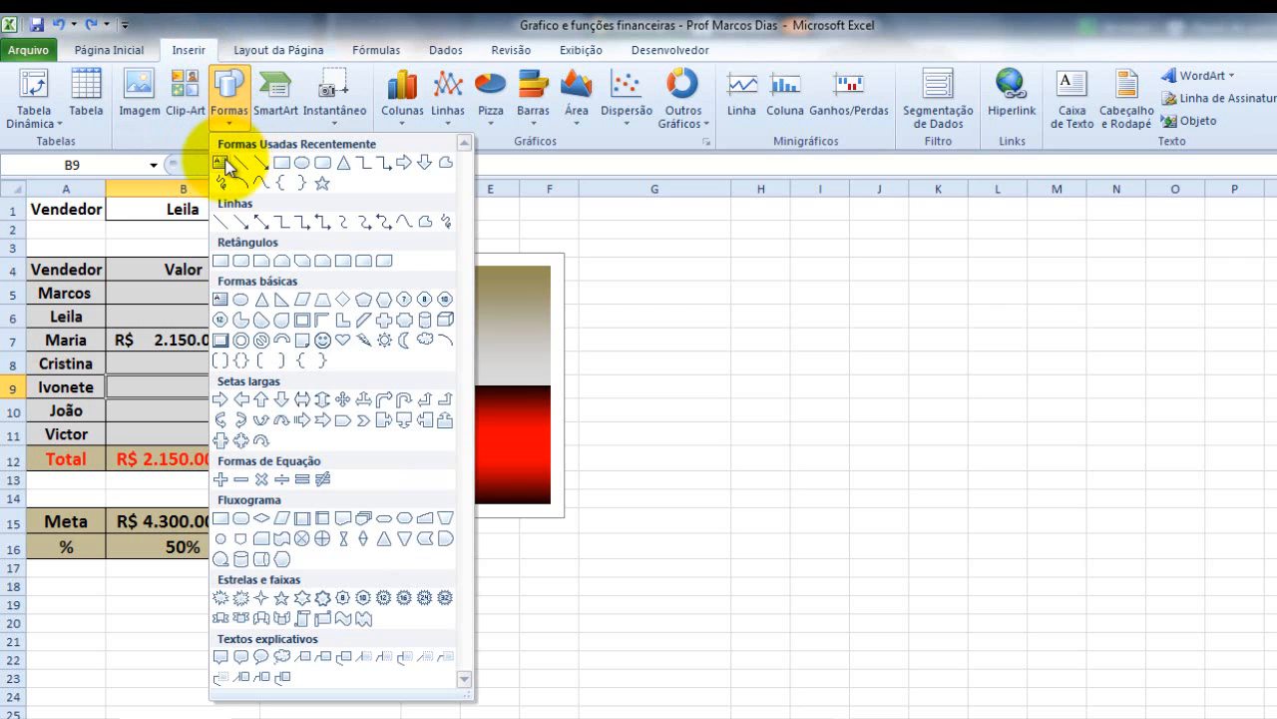
left_click(222, 163)
left_click(226, 108)
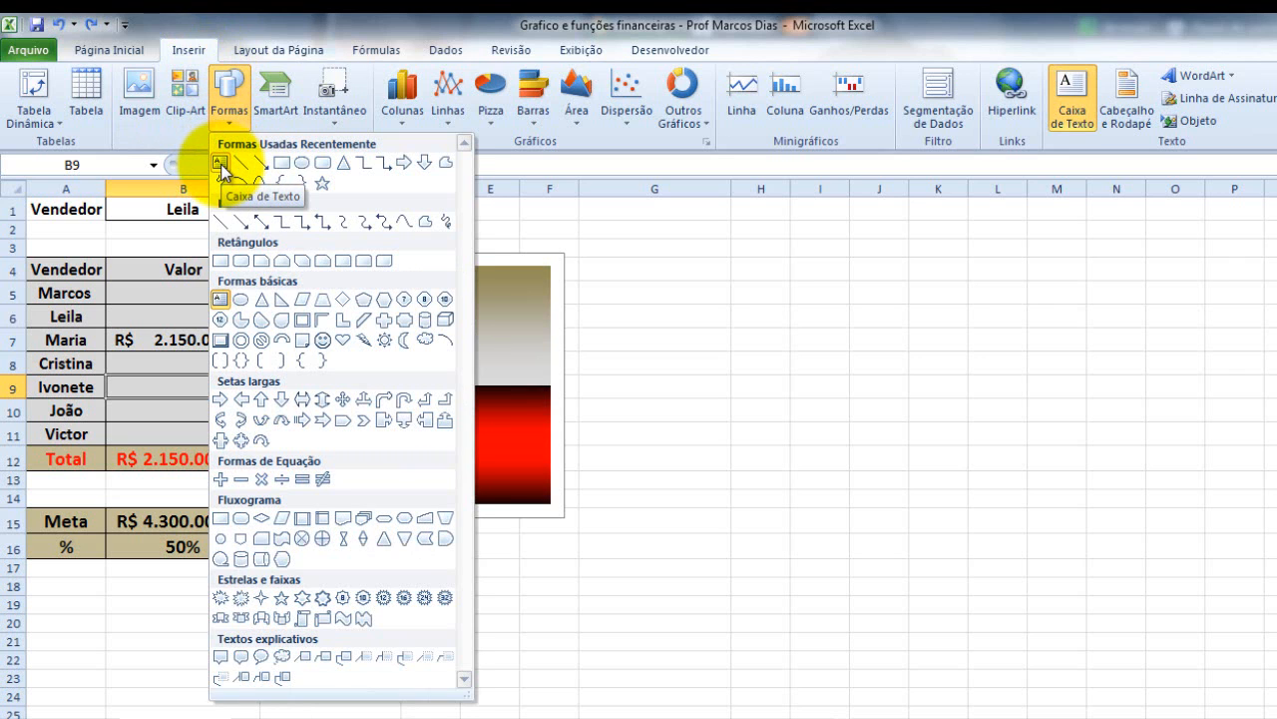
left_click(422, 22)
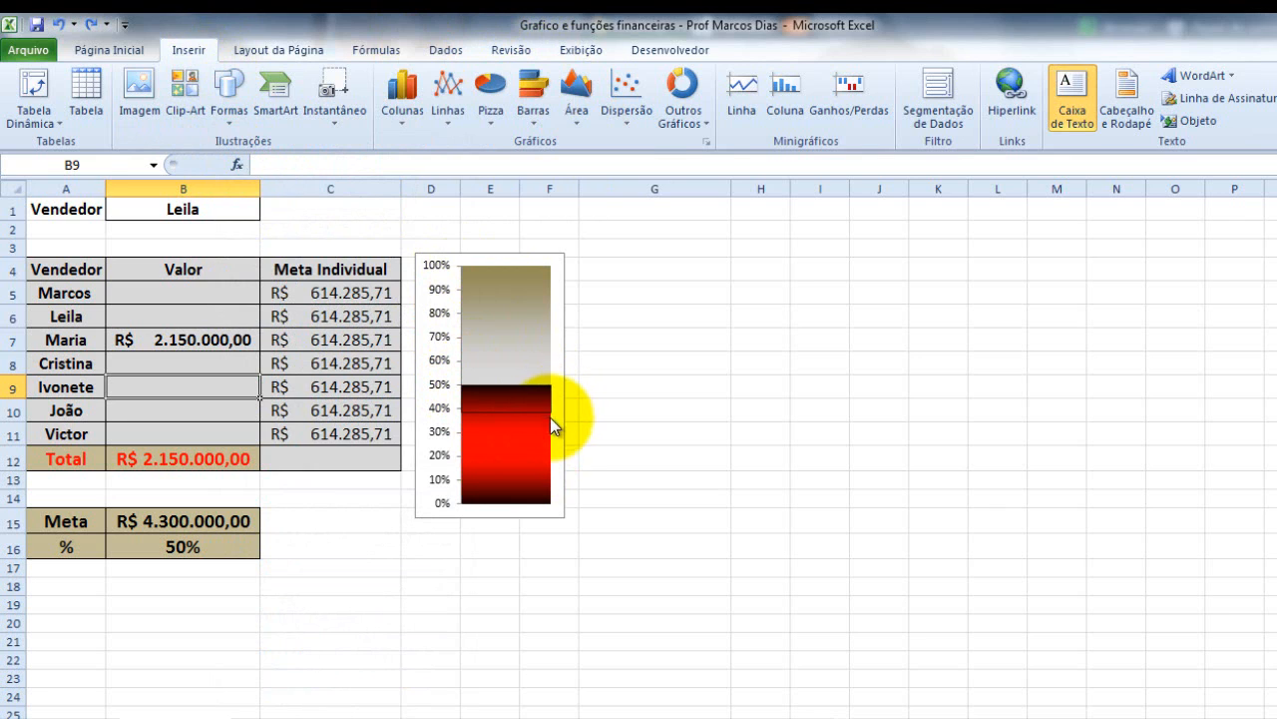
left_click_drag(550, 413, 460, 384)
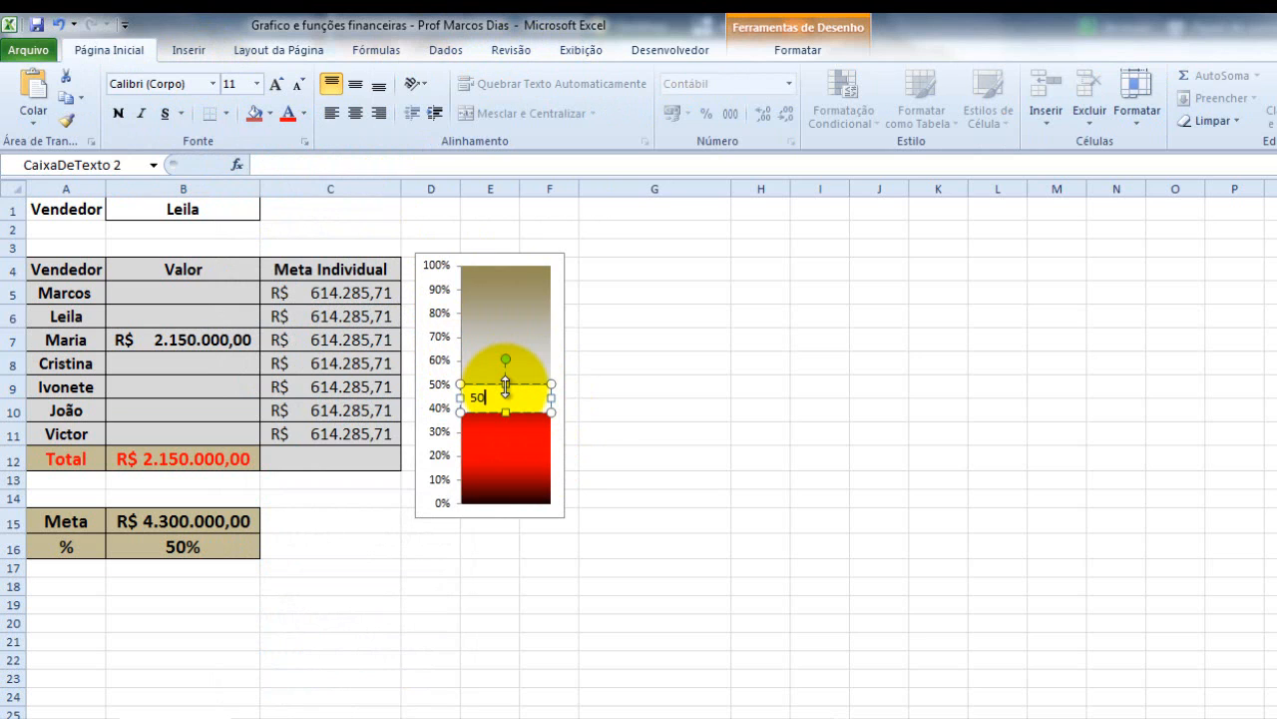
- Format the 50% text box with horizontally and vertically centered white text and no fill
left_click_drag(503, 398, 465, 398)
left_click(355, 84)
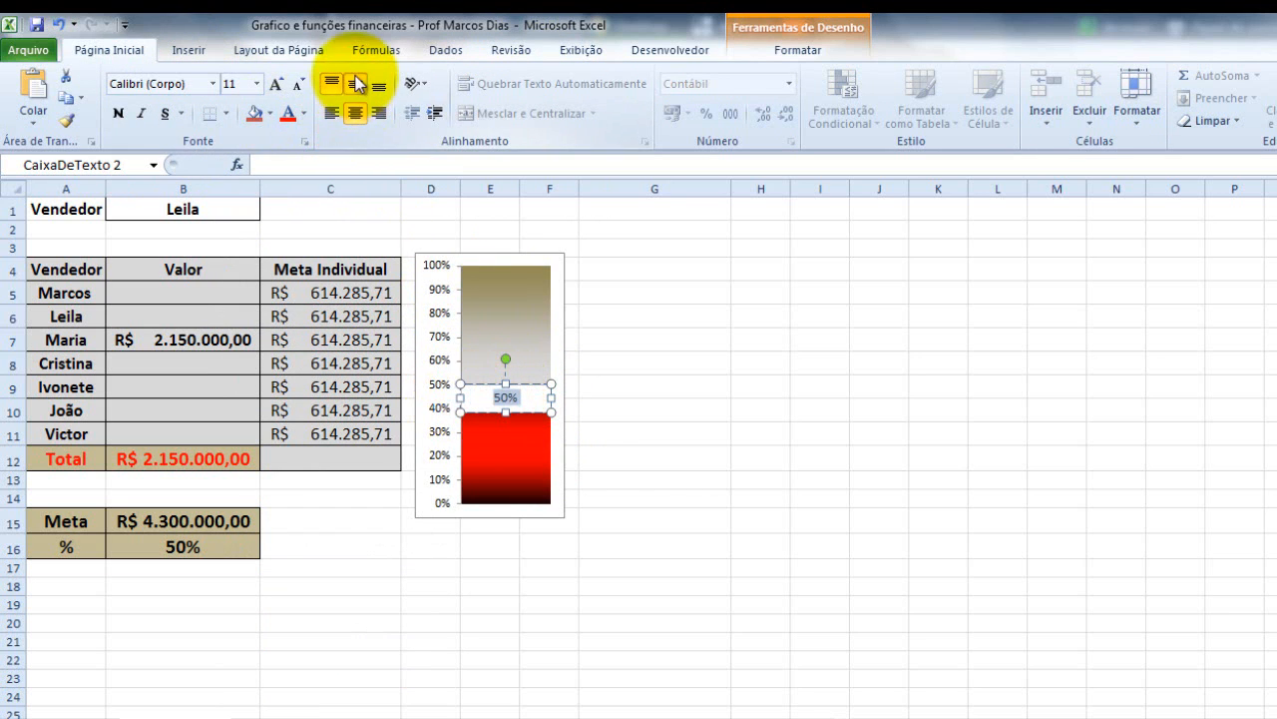
left_click(355, 113)
left_click(302, 118)
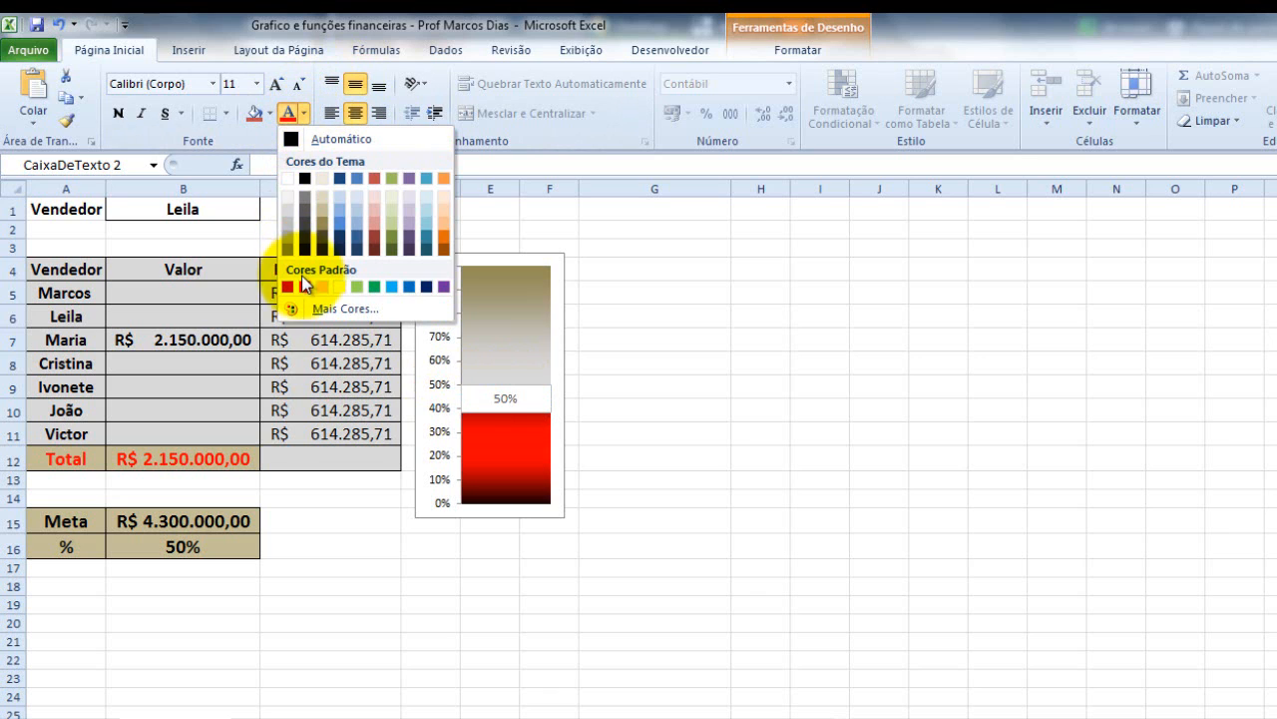
left_click(288, 178)
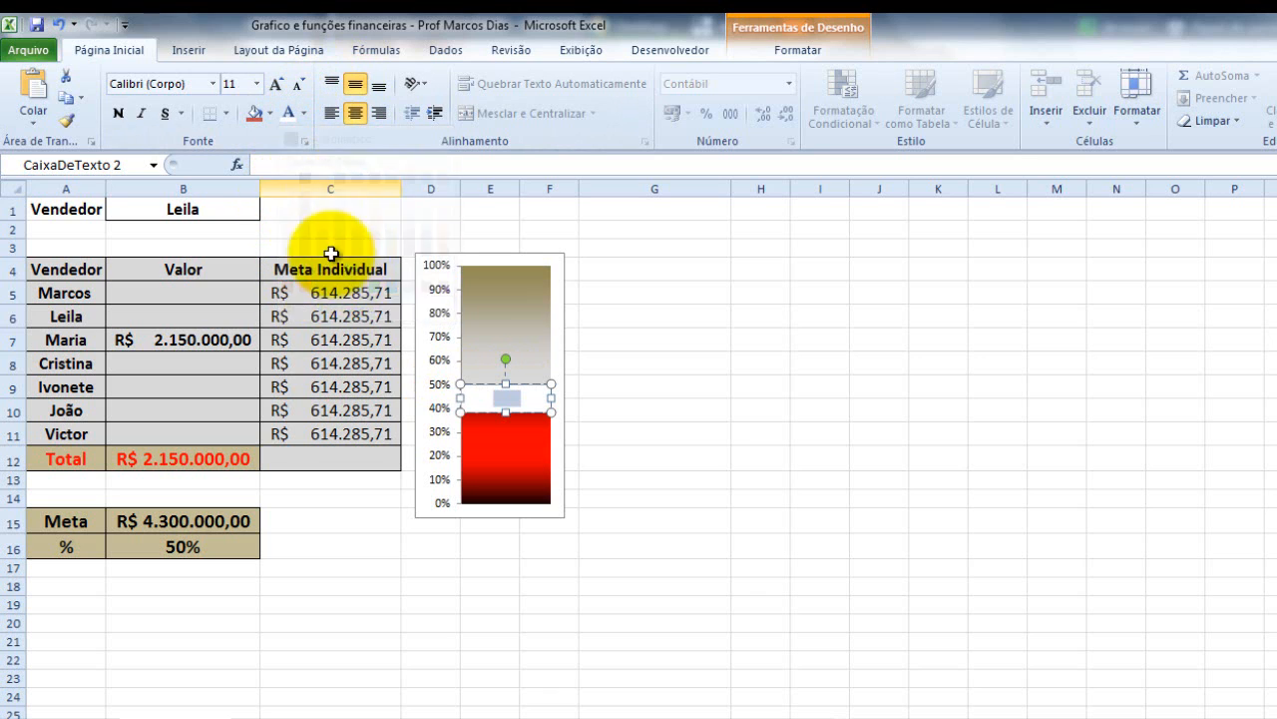
left_click(271, 115)
left_click(290, 304)
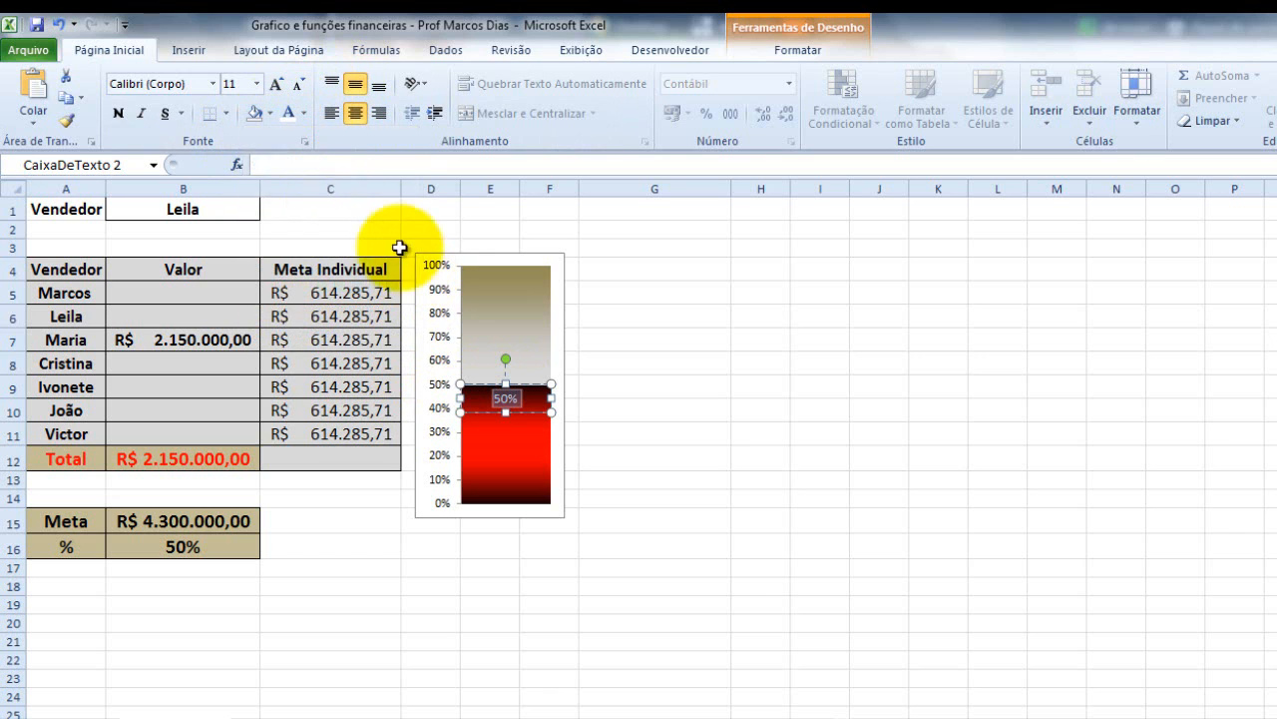
- Make the 50% label on the red column bold and enlarge its font
left_click(120, 116)
left_click(259, 84)
left_click(276, 88)
left_click(275, 88)
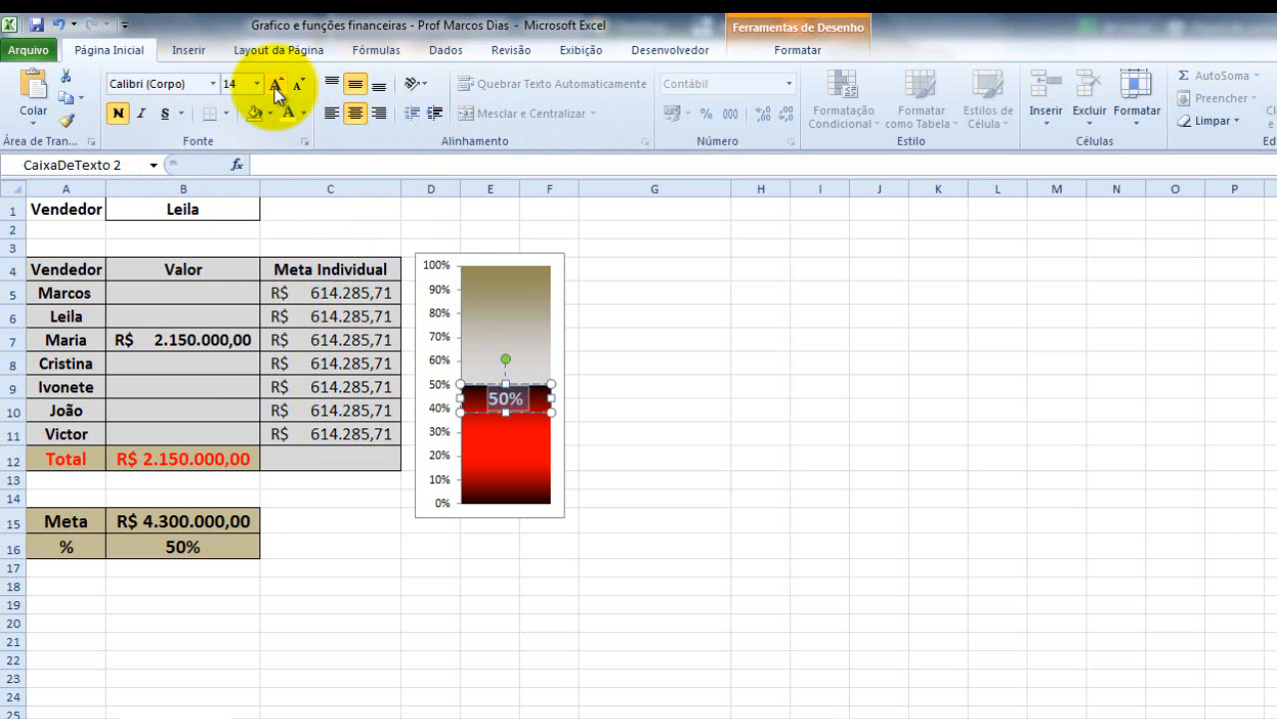
left_click(768, 357)
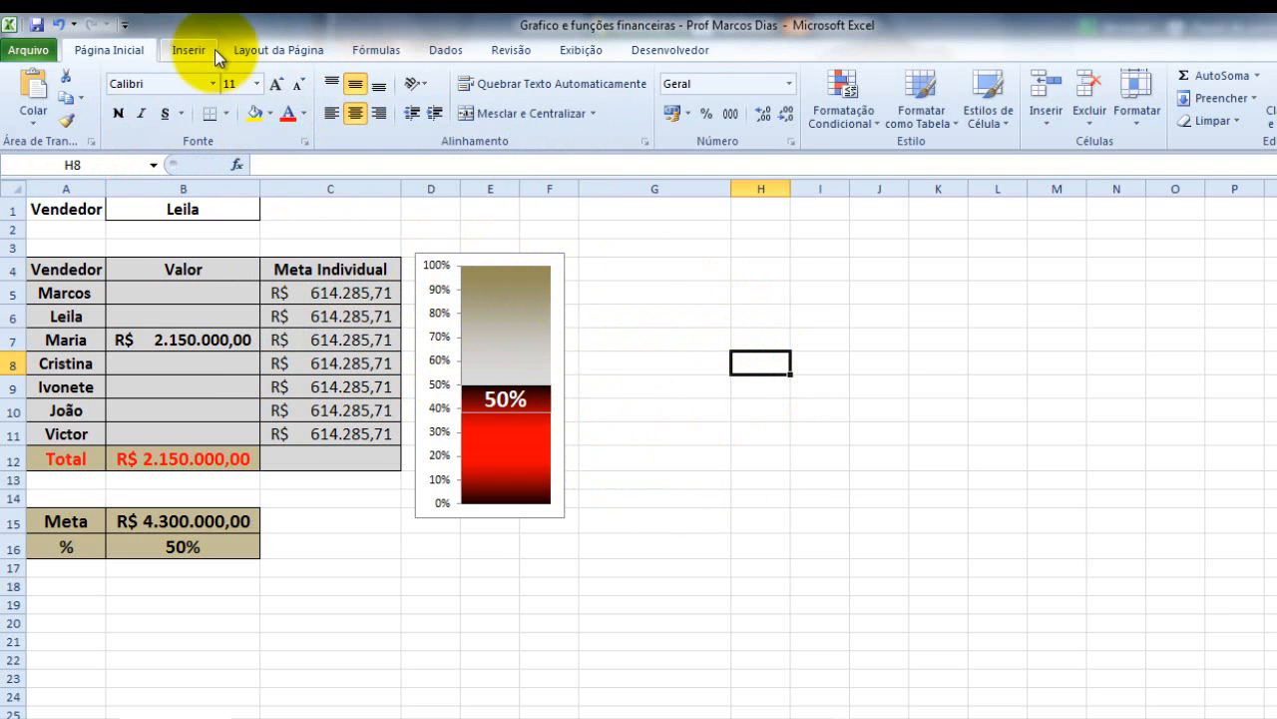
- Draw a second text box at the top of the plot area, between about 90% and 100%, with no fill
left_click(189, 48)
left_click(230, 114)
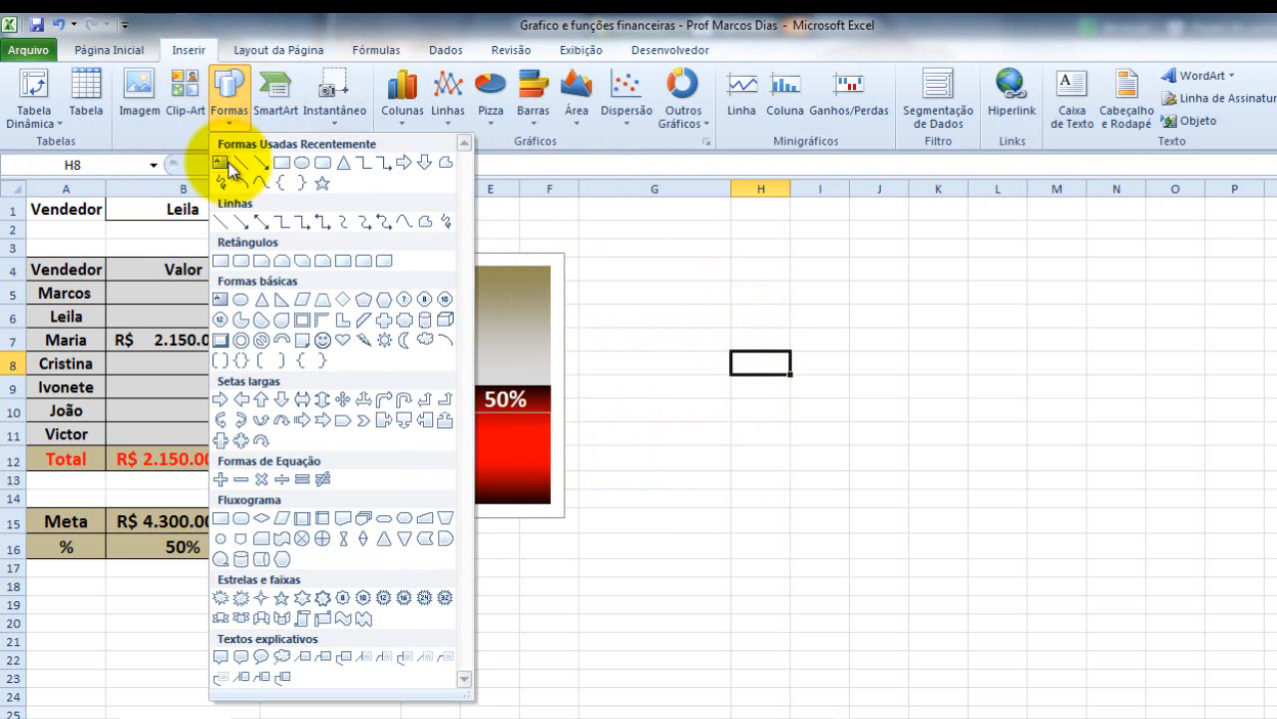
left_click(220, 152)
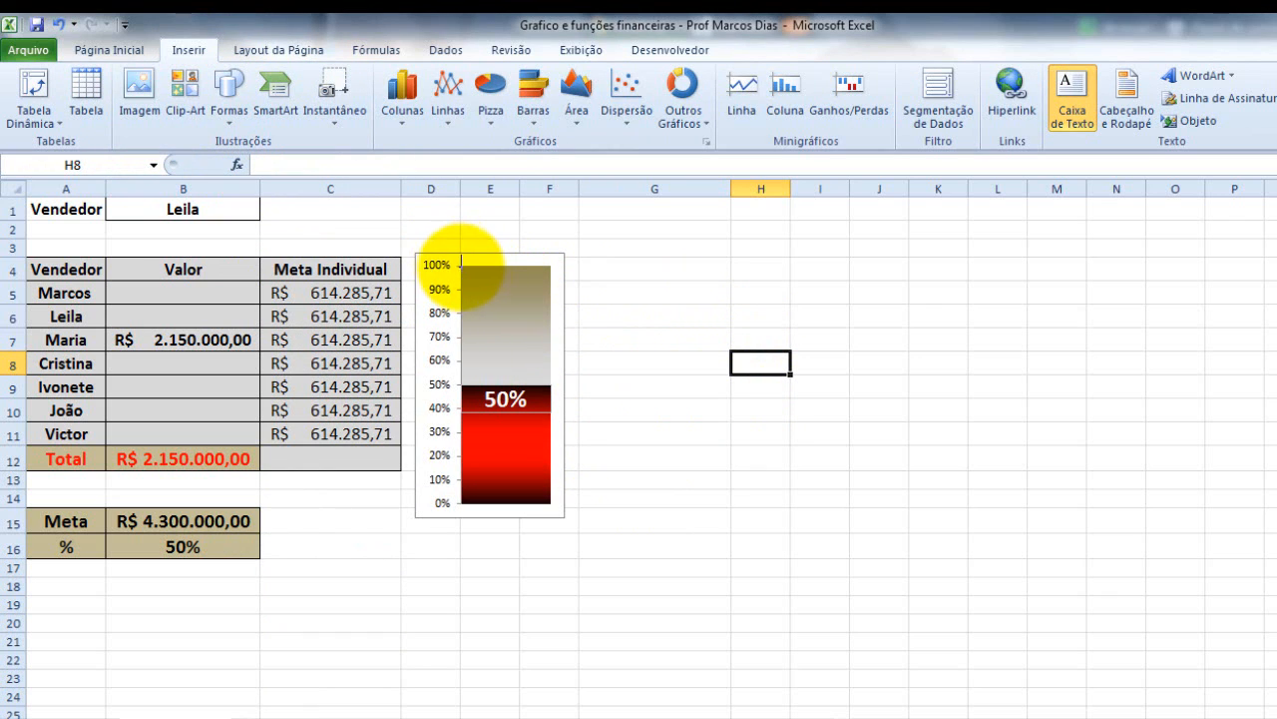
mouse_move(465, 266)
left_mouse_down()
mouse_move(542, 274)
mouse_move(547, 295)
mouse_move(519, 258)
left_mouse_up()
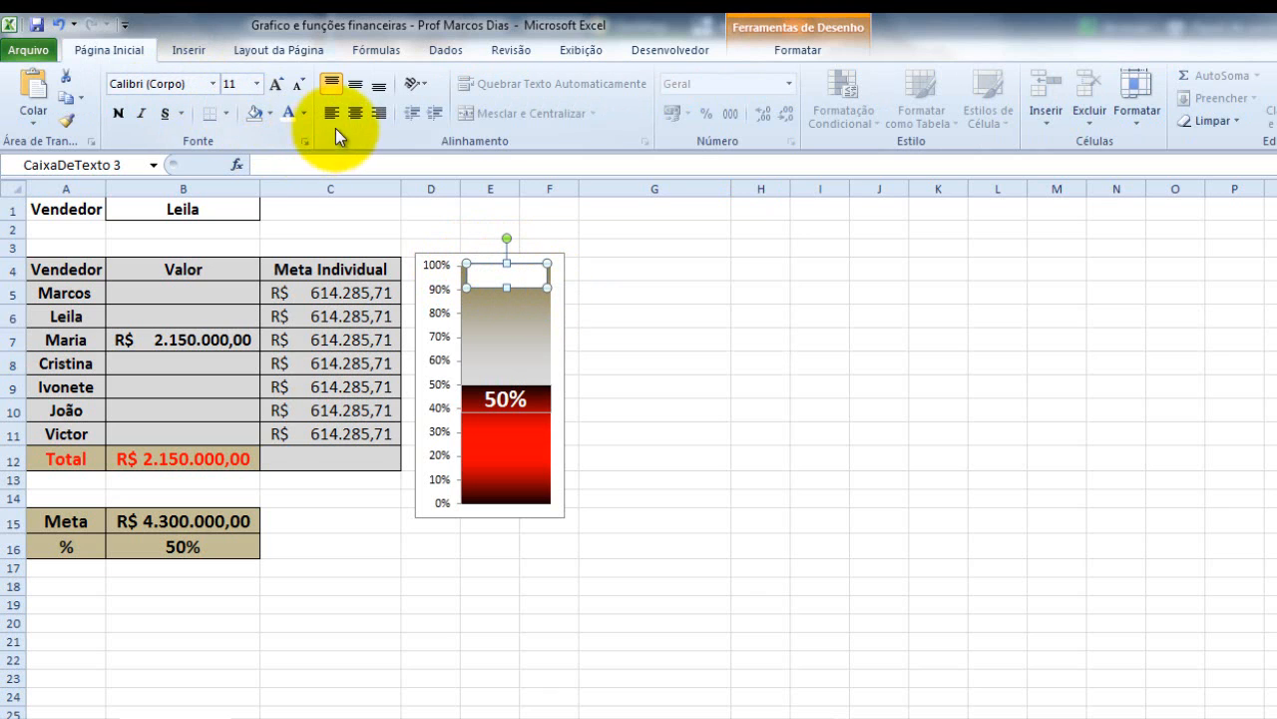
left_click(274, 118)
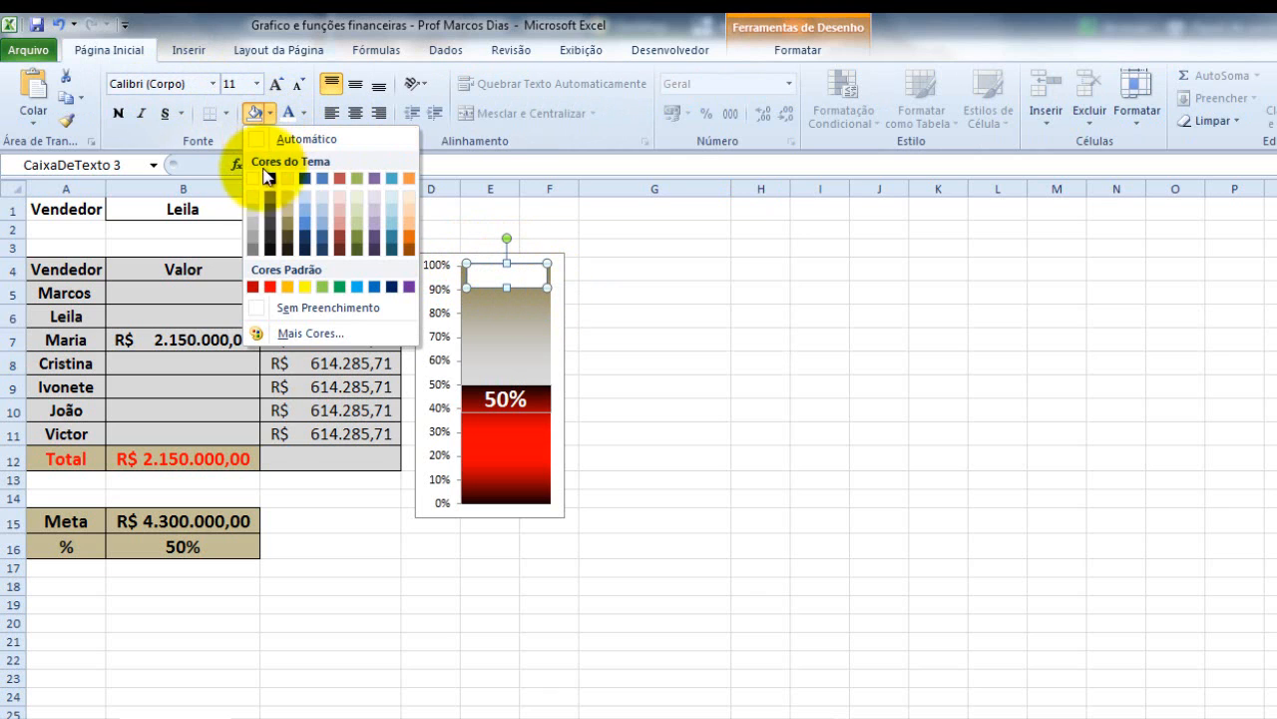
left_click(330, 307)
- Link the upper text box to the percentage cell with the formula =$B$16
left_click(343, 163)
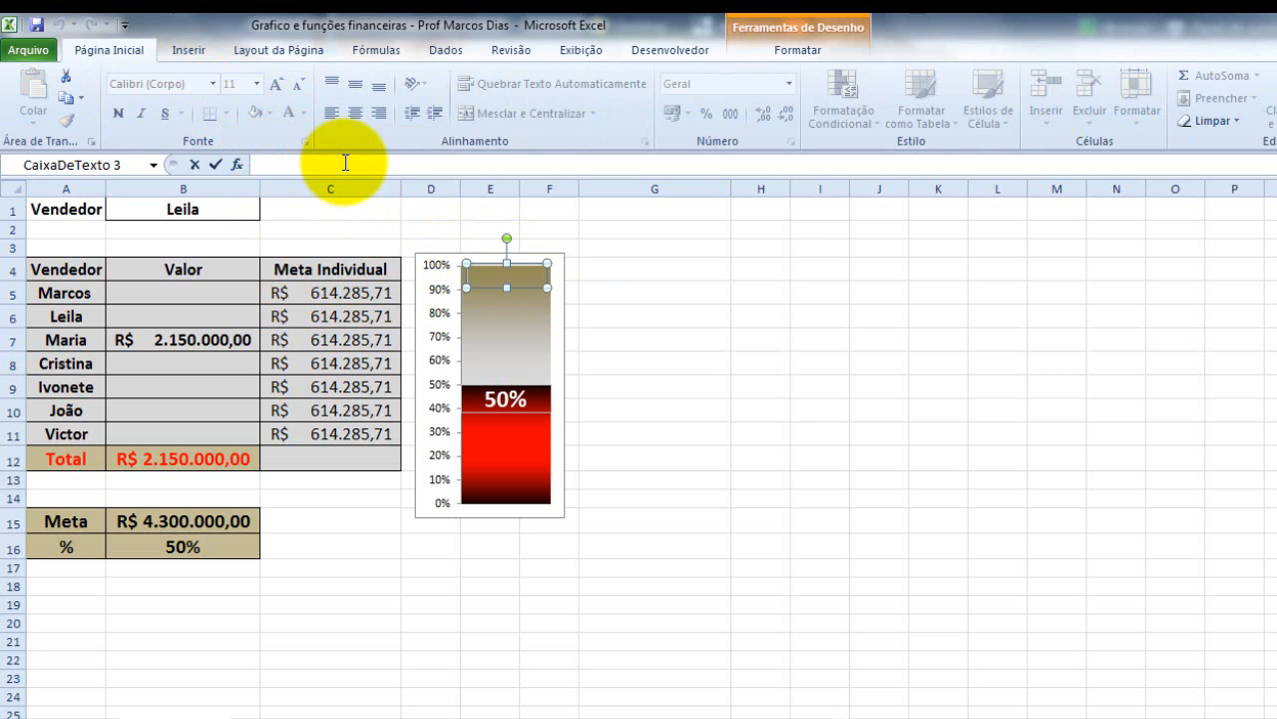
type("=")
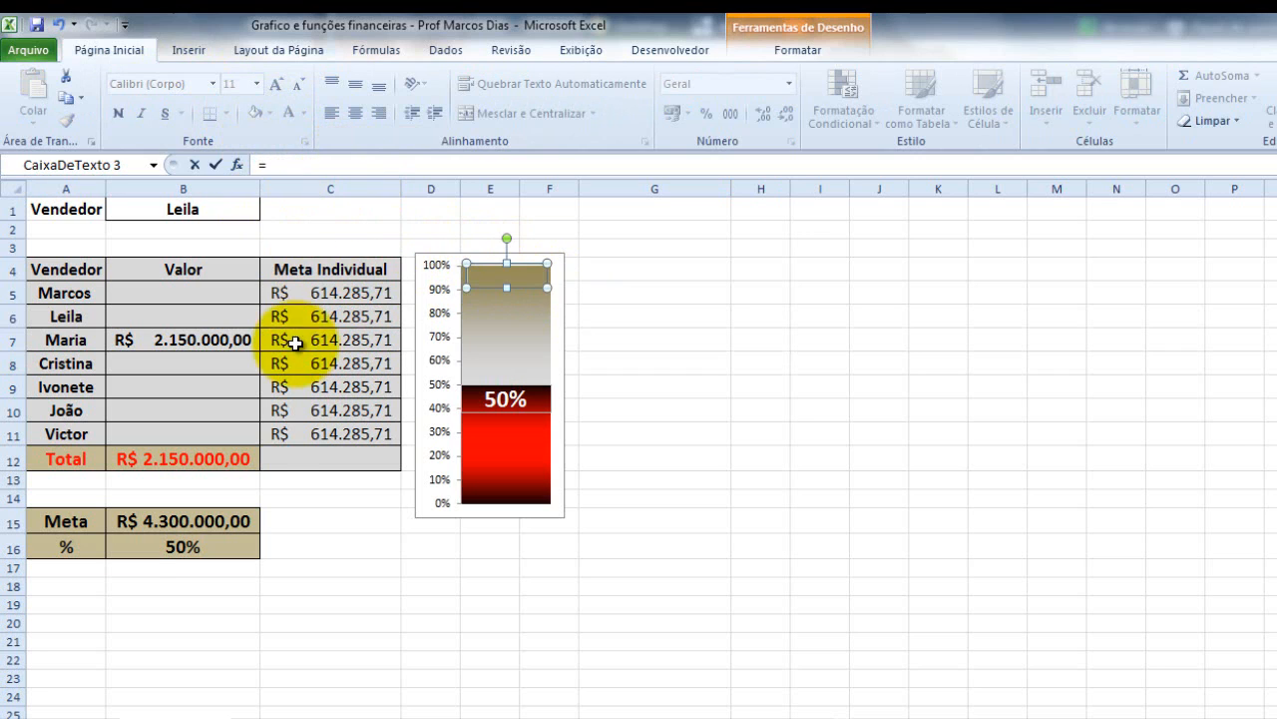
left_click(134, 549)
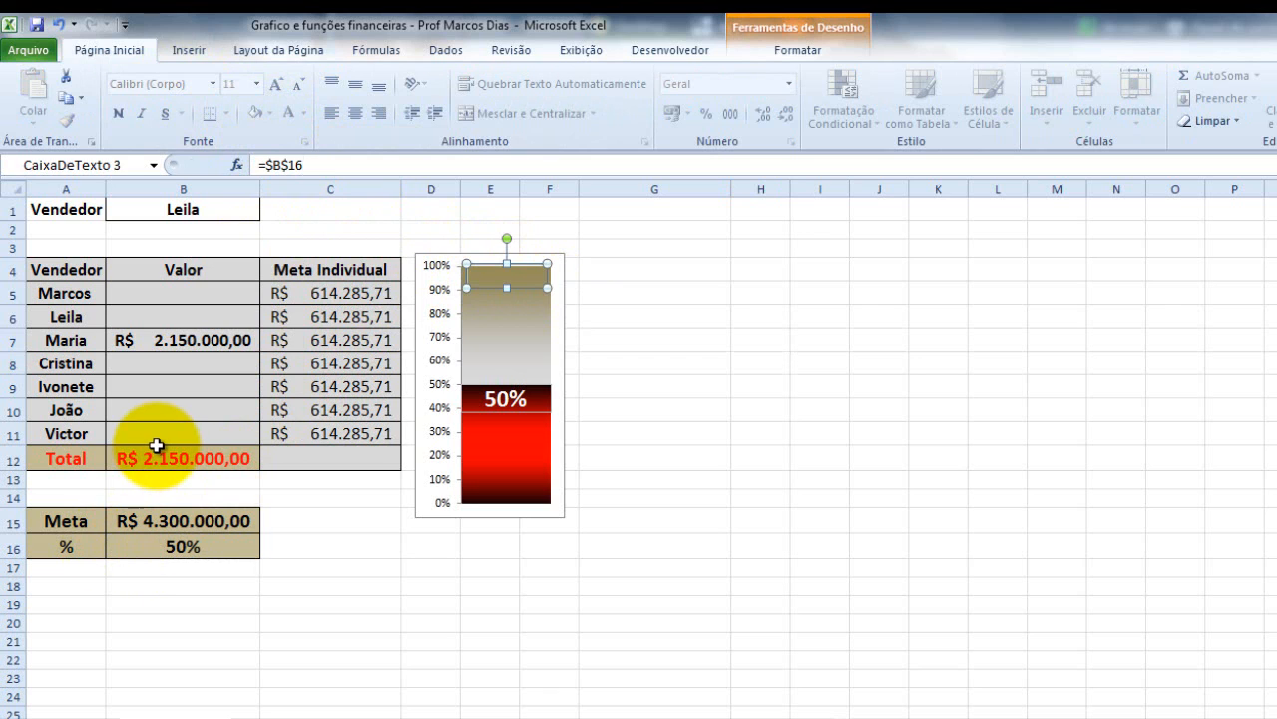
key("Return")
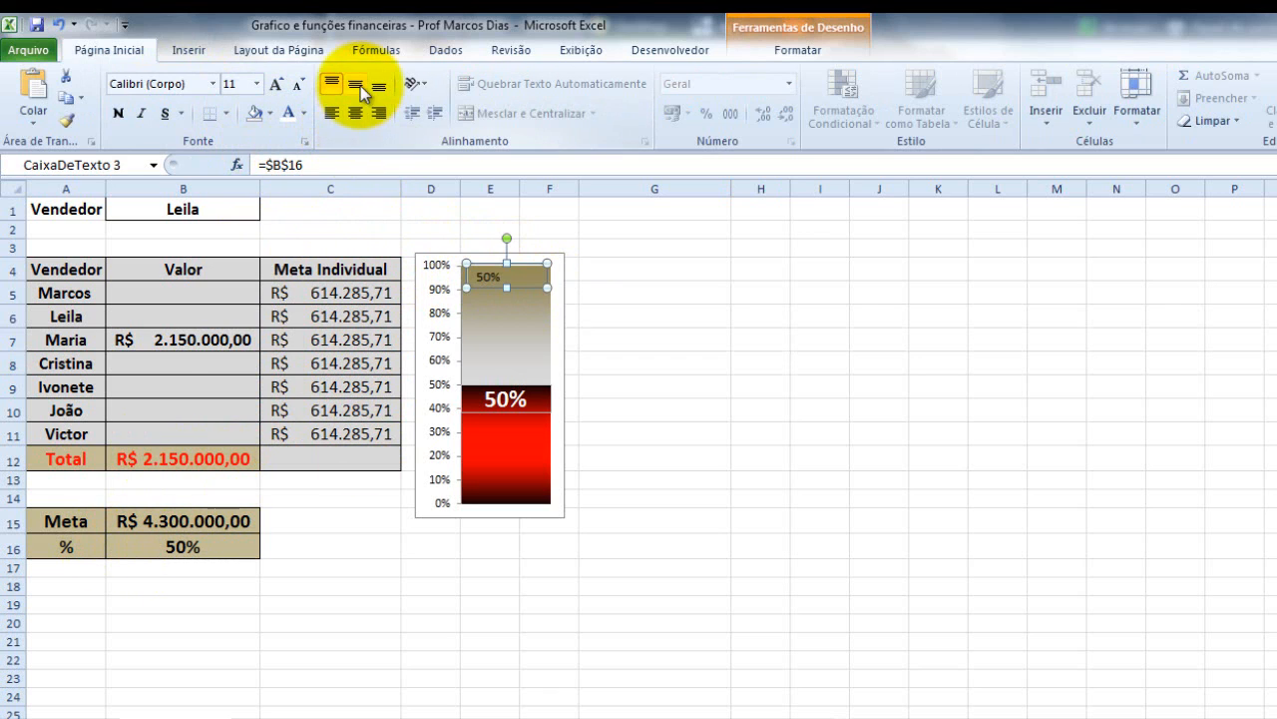
- Center the linked label's text vertically and horizontally and set its font size to 16
left_click(360, 86)
left_click(363, 111)
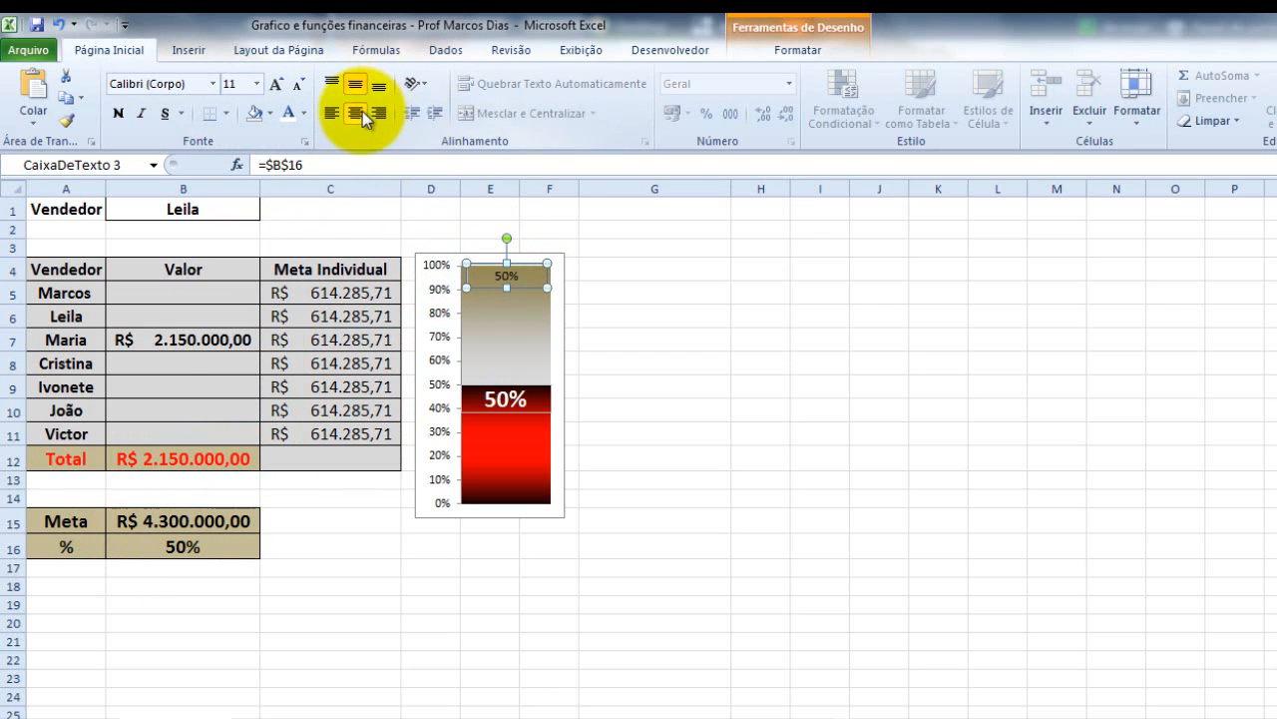
left_click(279, 86)
left_click(279, 86)
left_click(279, 86)
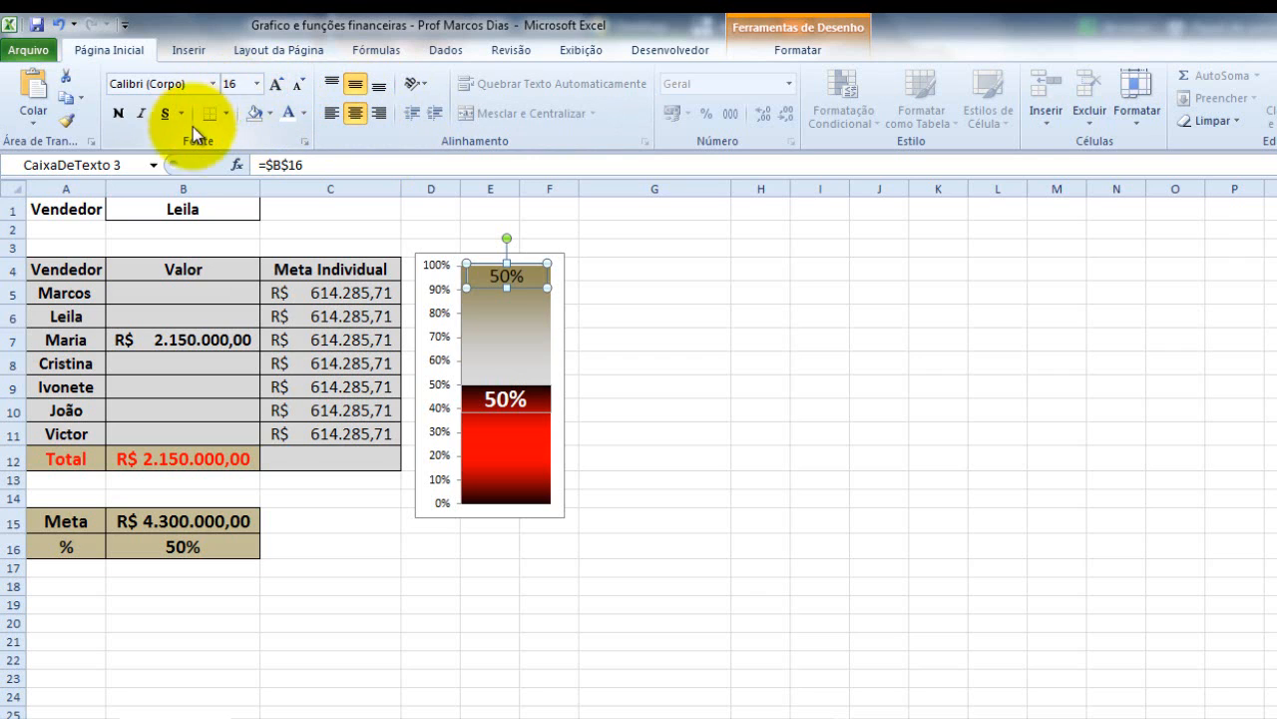
- Format the linked percentage label at the top of the chart with white, bold text at size 20
left_click(269, 113)
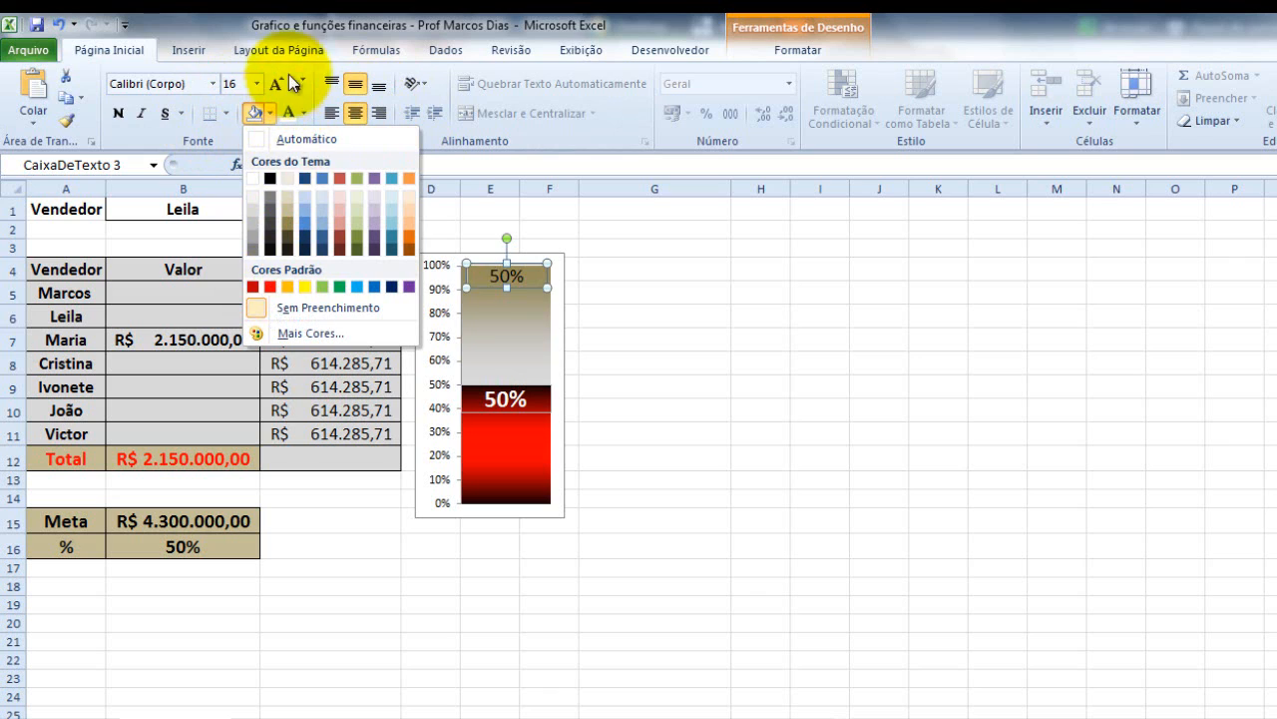
left_click(303, 115)
left_click(303, 115)
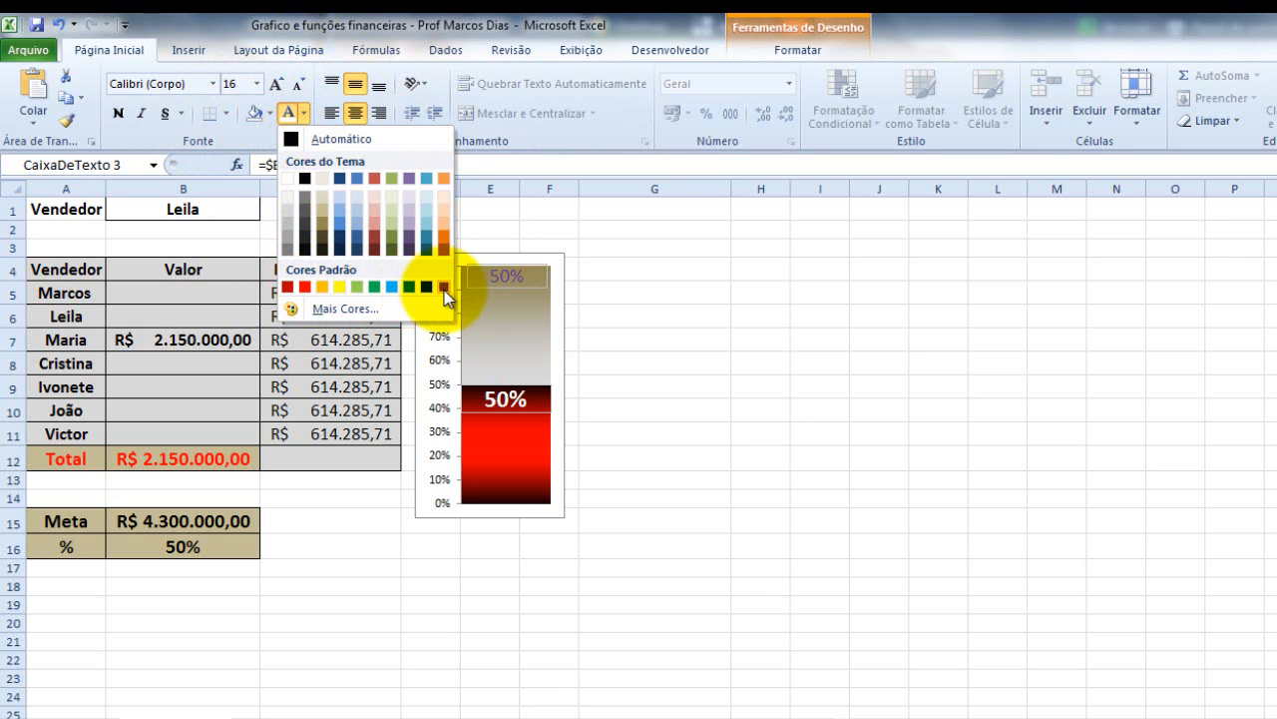
left_click(288, 179)
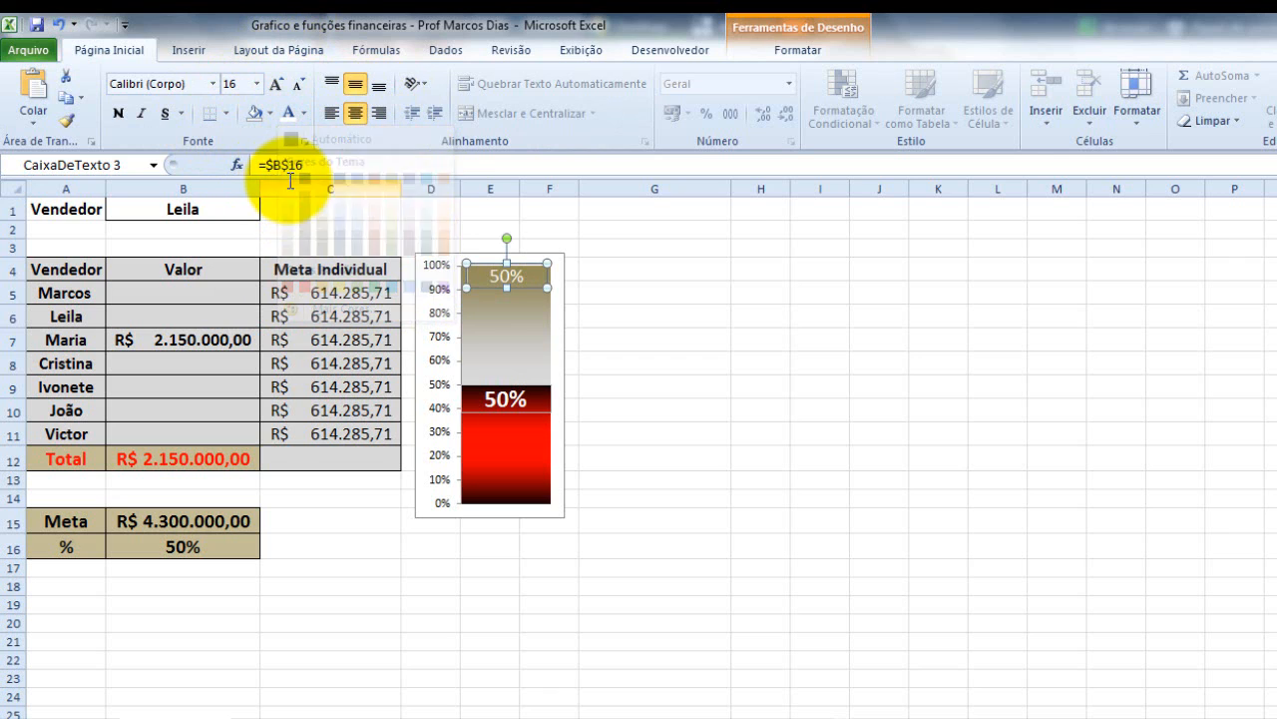
left_click(118, 113)
left_click(274, 85)
left_click(275, 85)
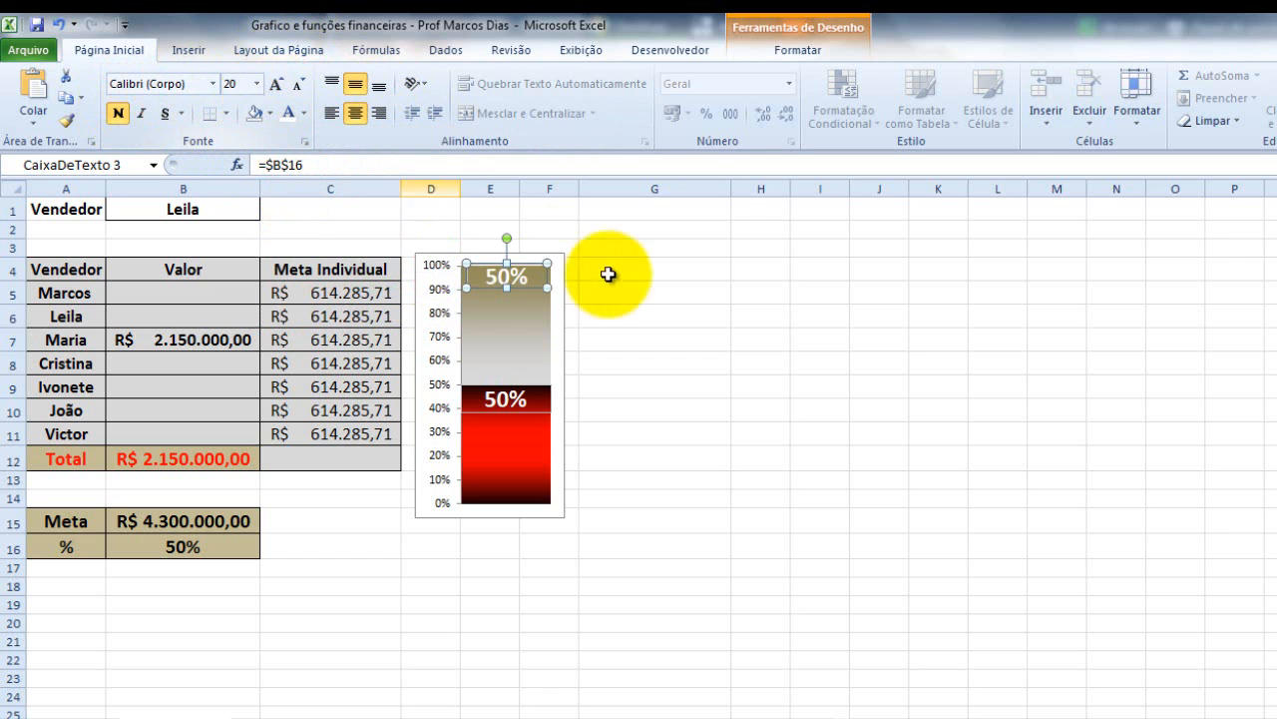
left_click(767, 355)
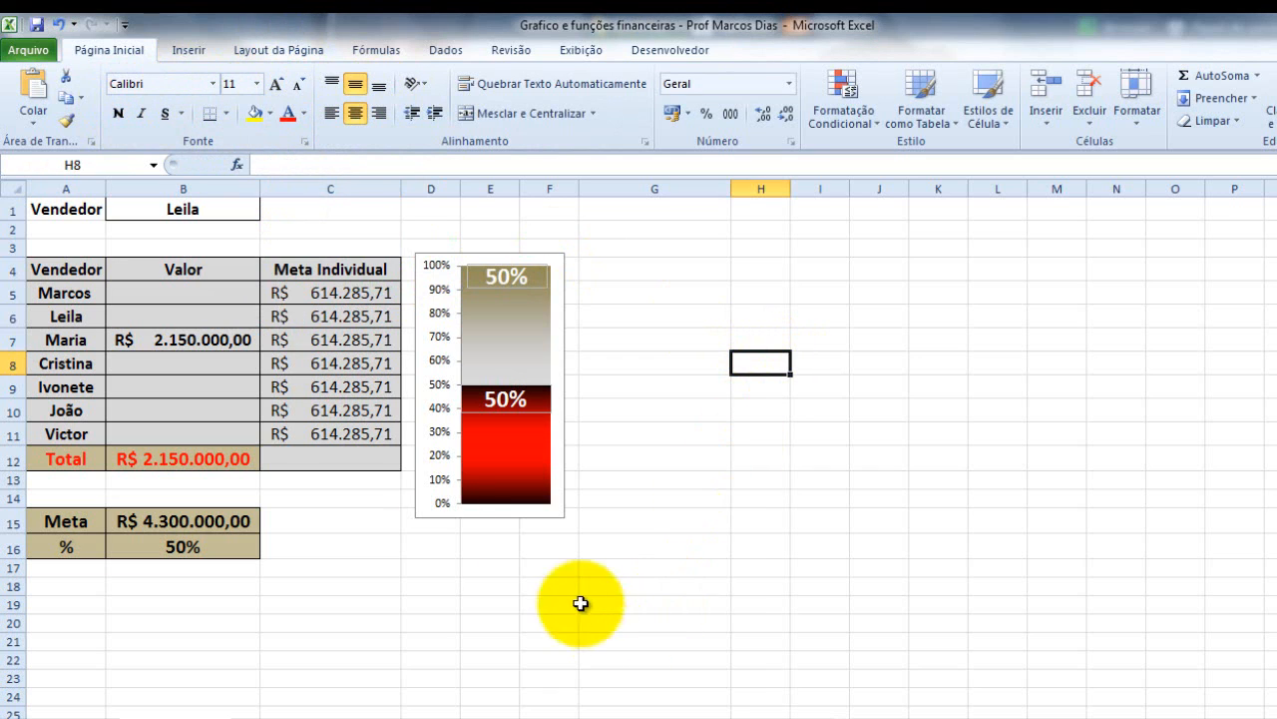
- Test the linked label by entering 999999 in cell B9, and clear that cell again
left_click(145, 367)
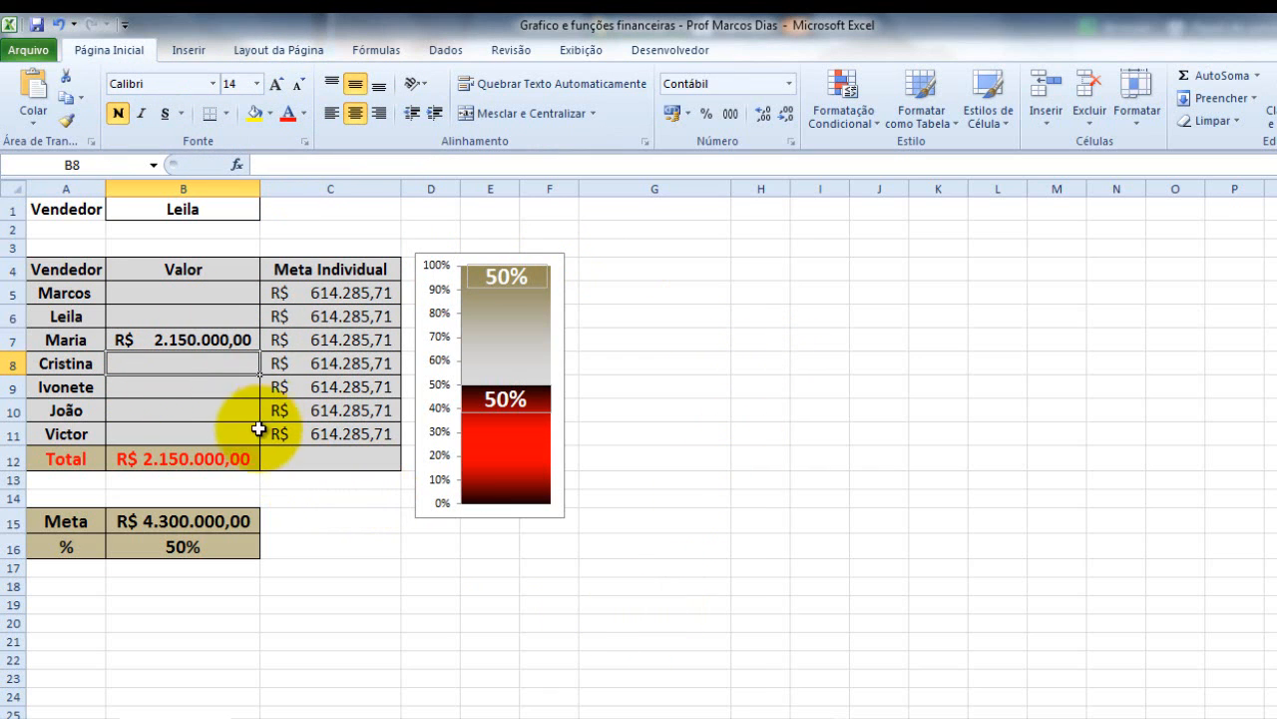
left_click(177, 389)
type("999999")
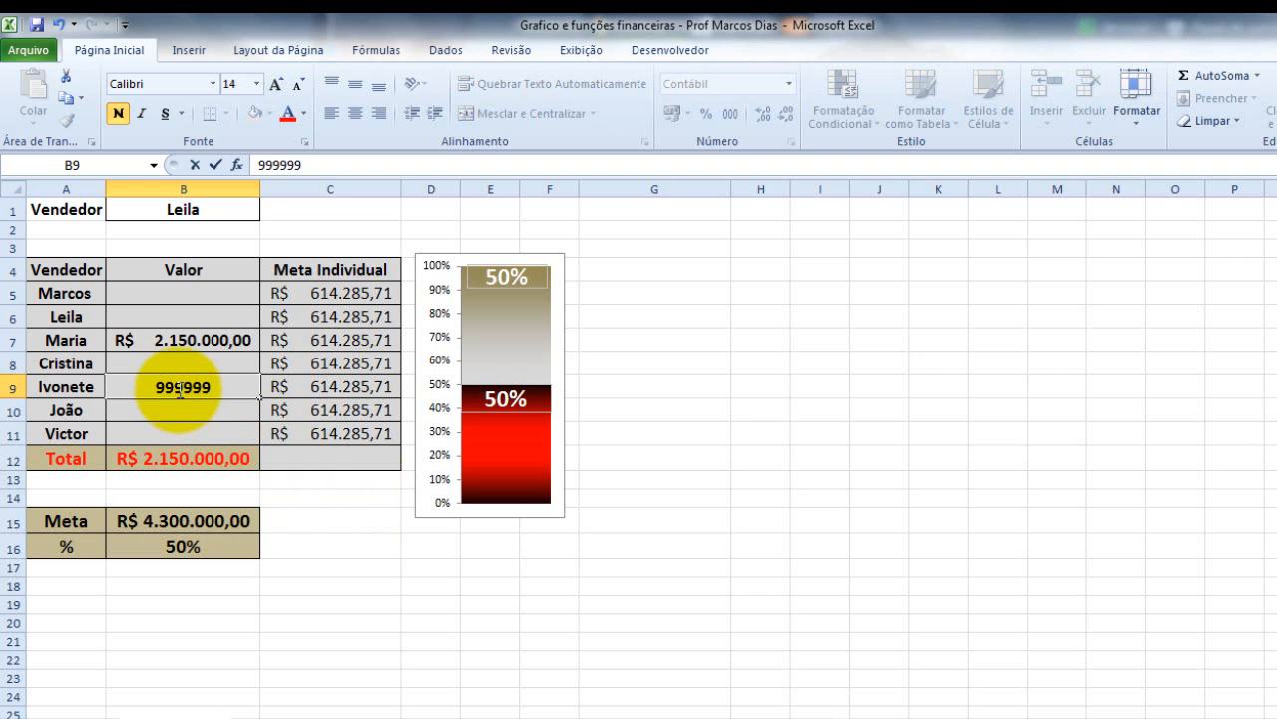
key("Return")
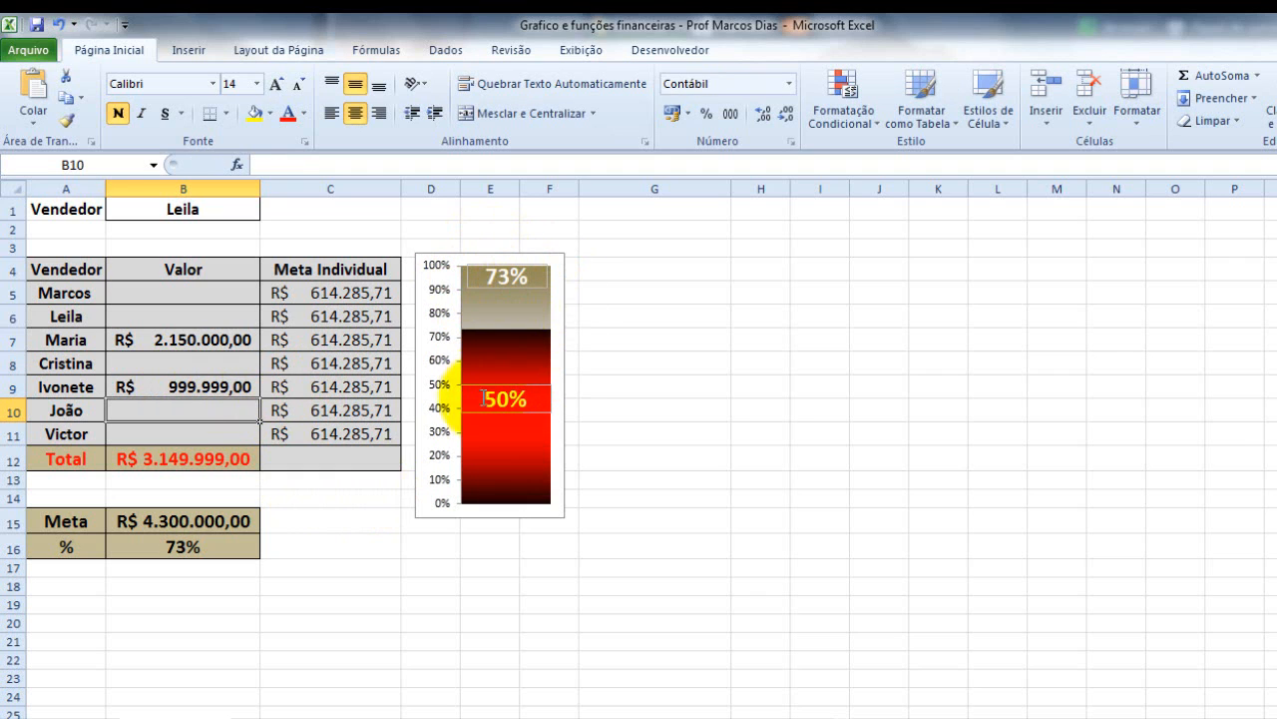
left_click(205, 391)
key("Delete")
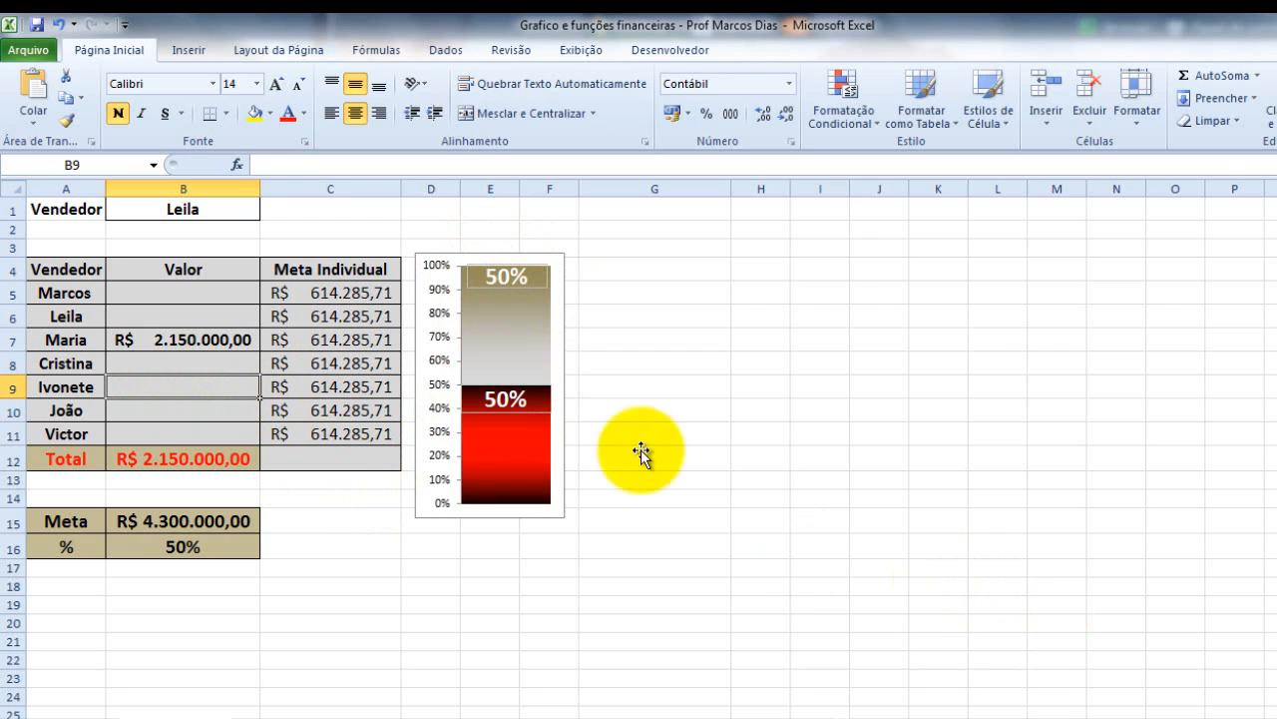
- Delete the chart's vertical percentage axis and narrow the chart from its outer edge
left_click(441, 390)
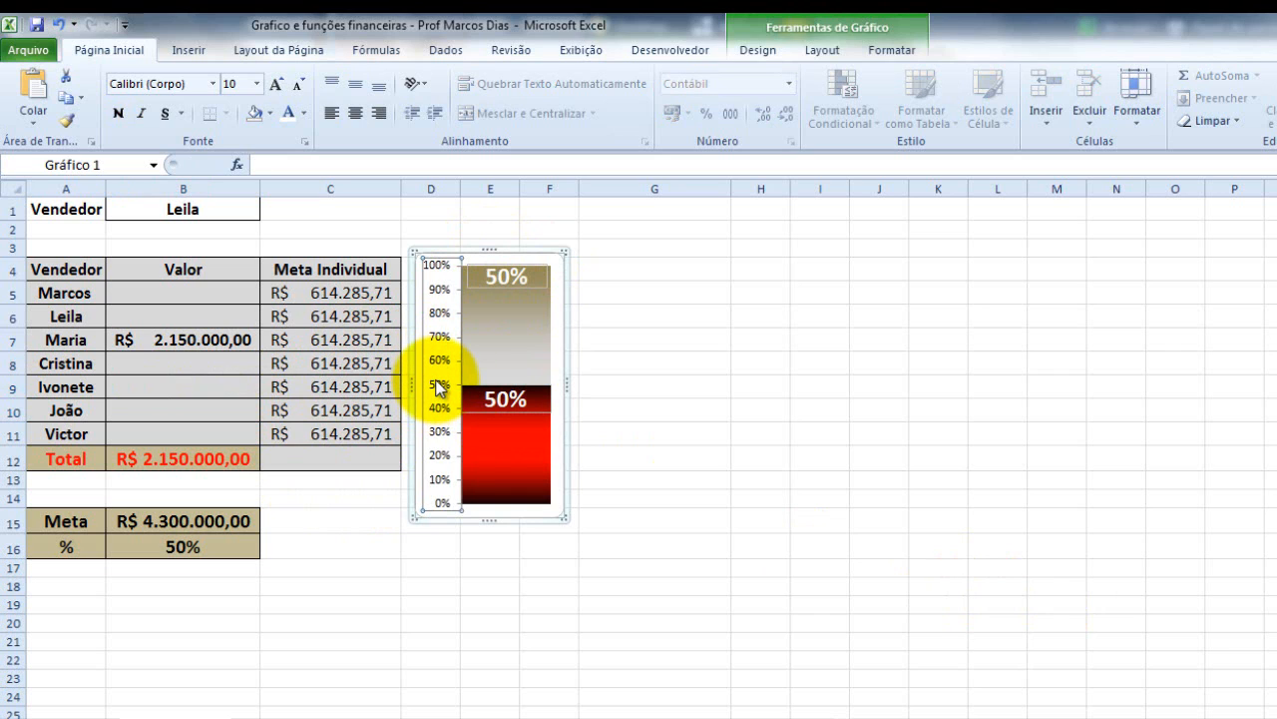
key("Delete")
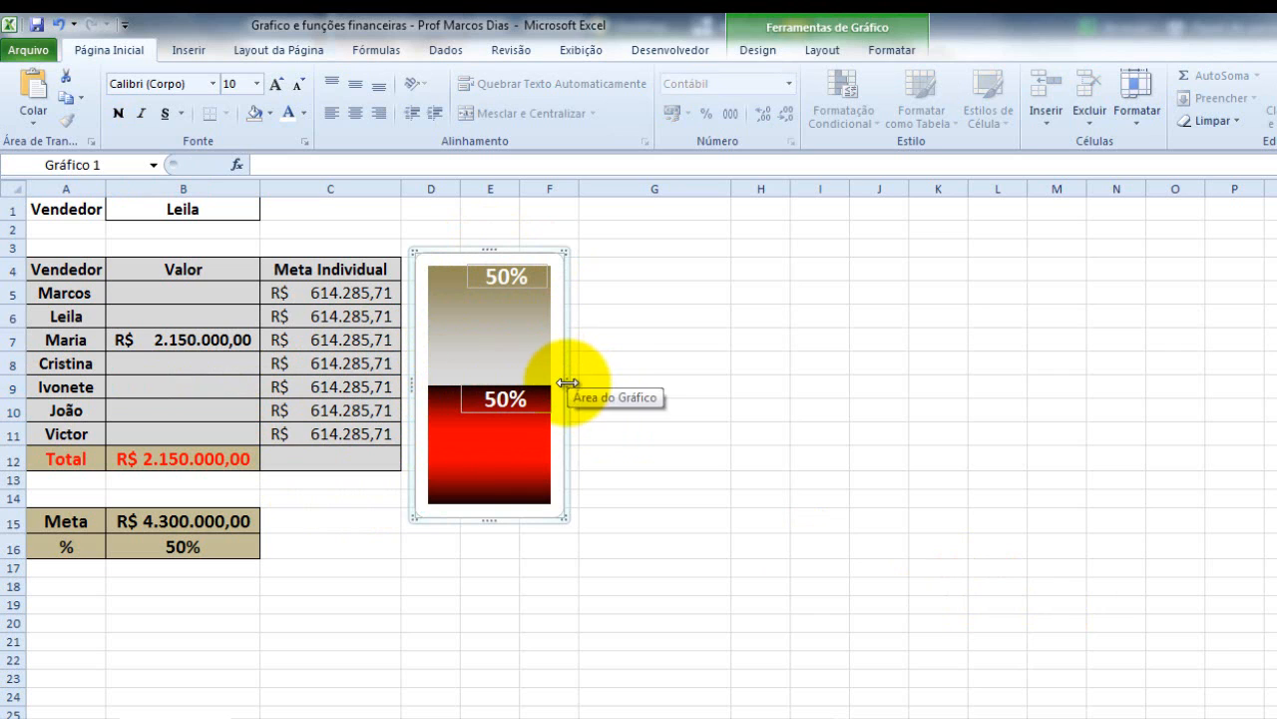
left_click_drag(567, 382, 532, 383)
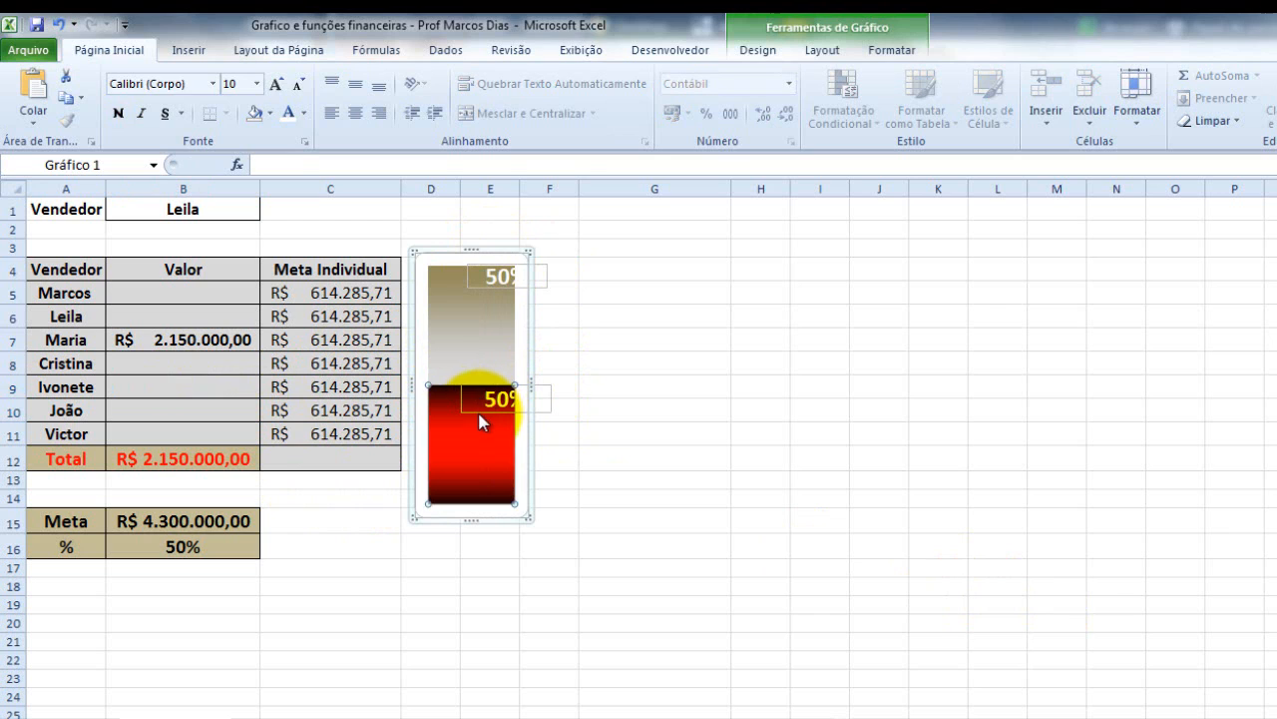
- Move the fixed 50% label and the linked percentage label so both are centered over the narrowed column
left_click(477, 409)
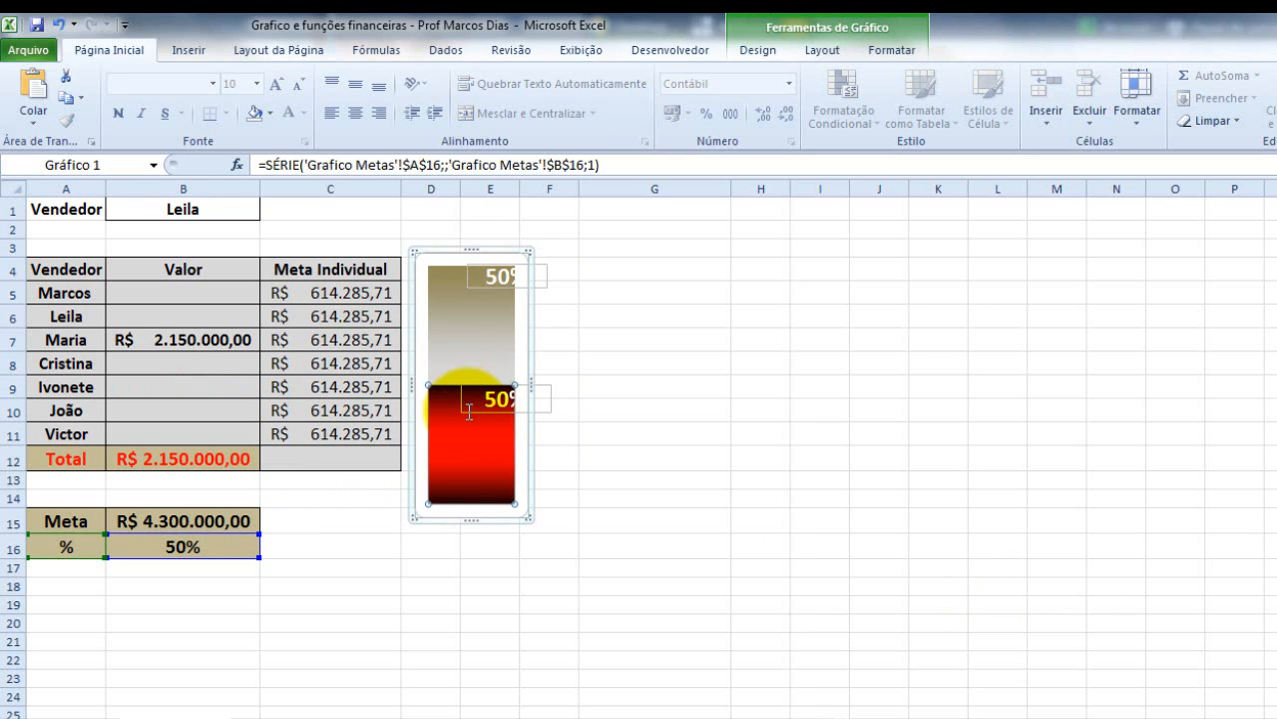
left_click(535, 412)
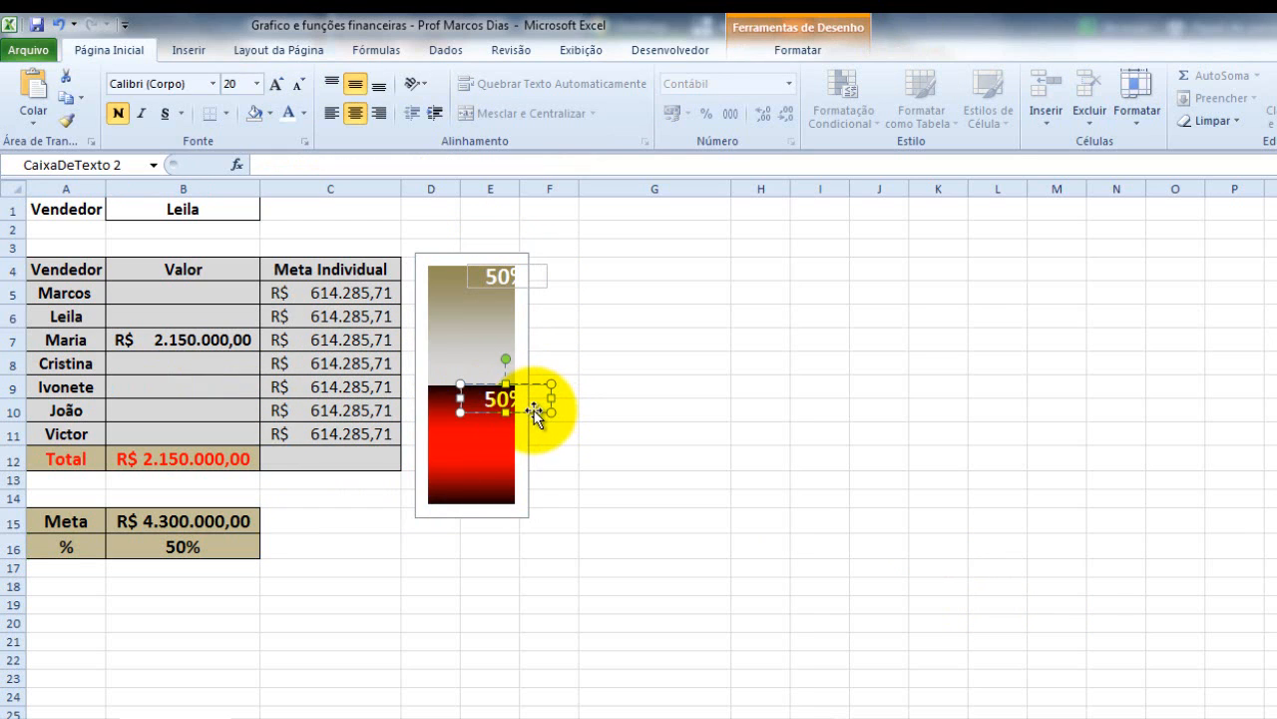
left_click_drag(535, 412, 498, 404)
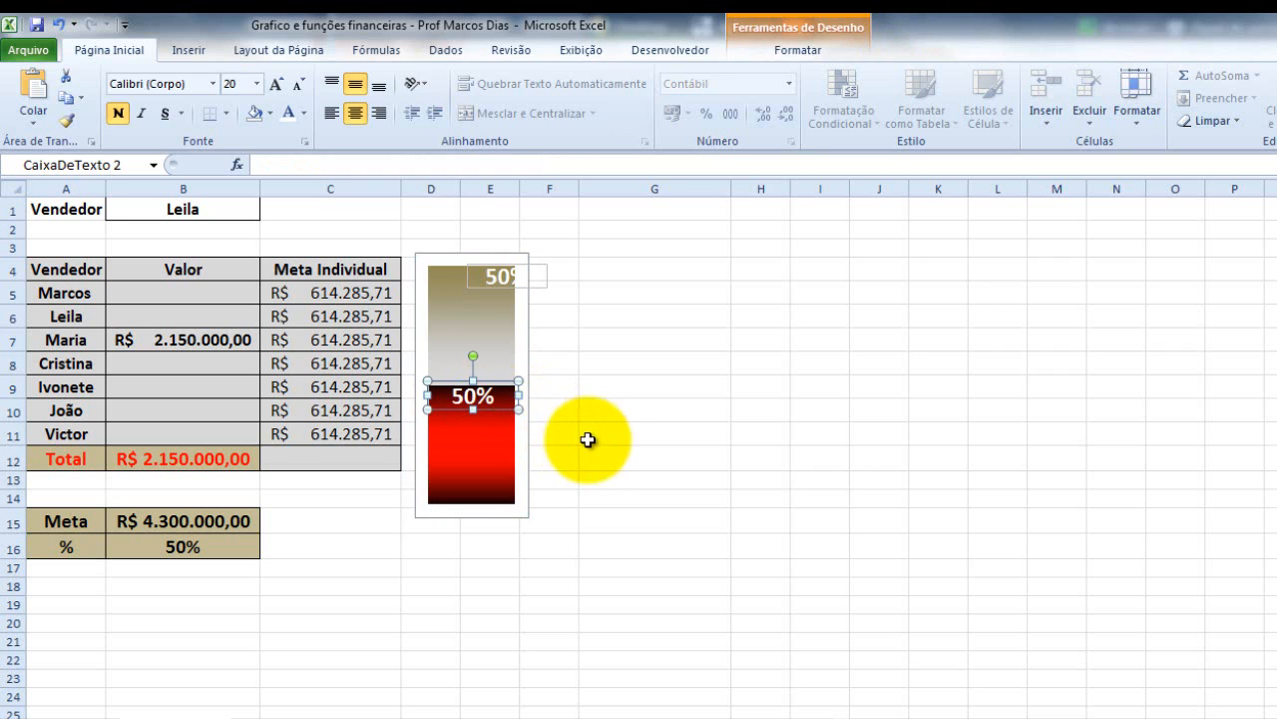
left_click(499, 287)
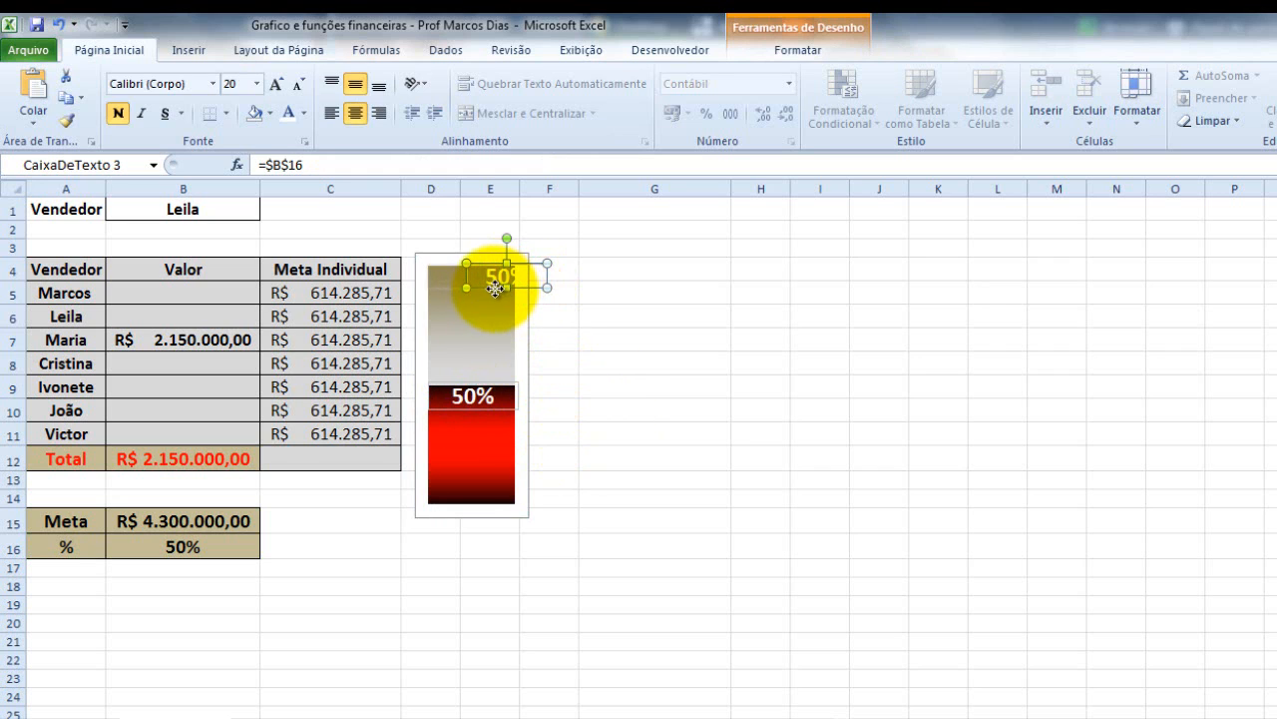
left_click_drag(493, 279, 459, 279)
left_click(655, 340)
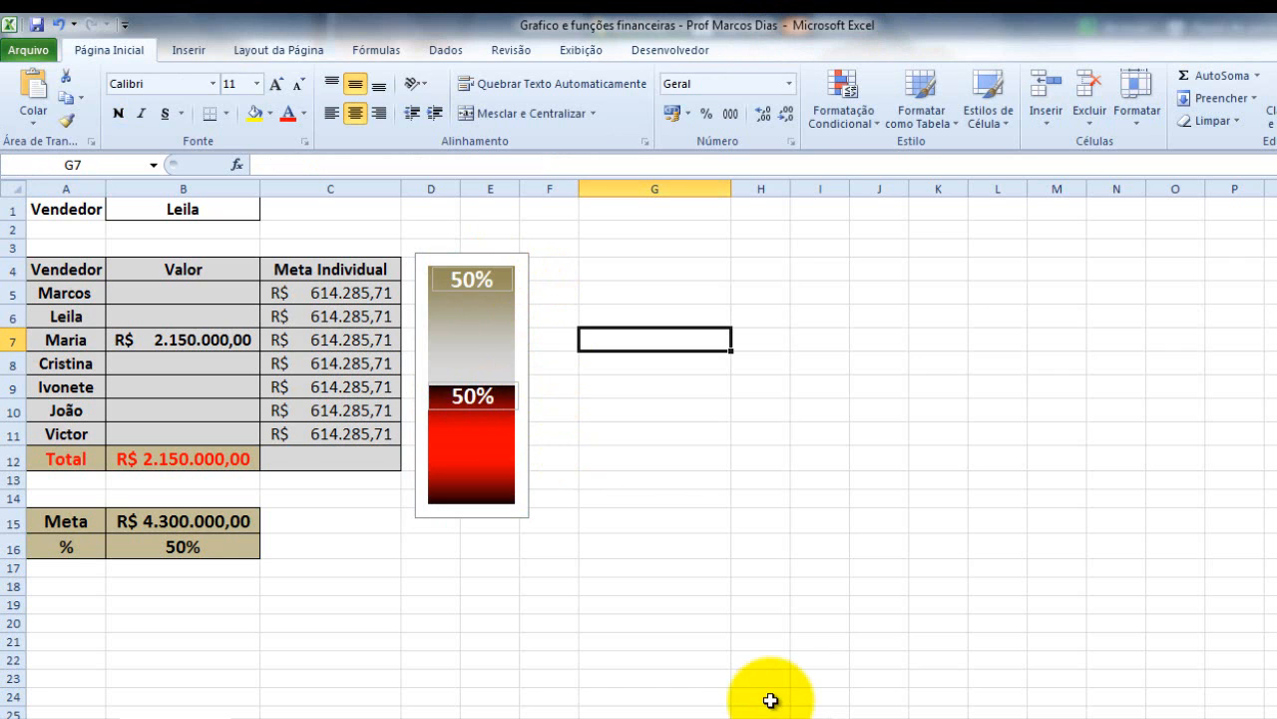
- Clear the manually entered sales value from cell B7
left_click(230, 342)
key("Delete")
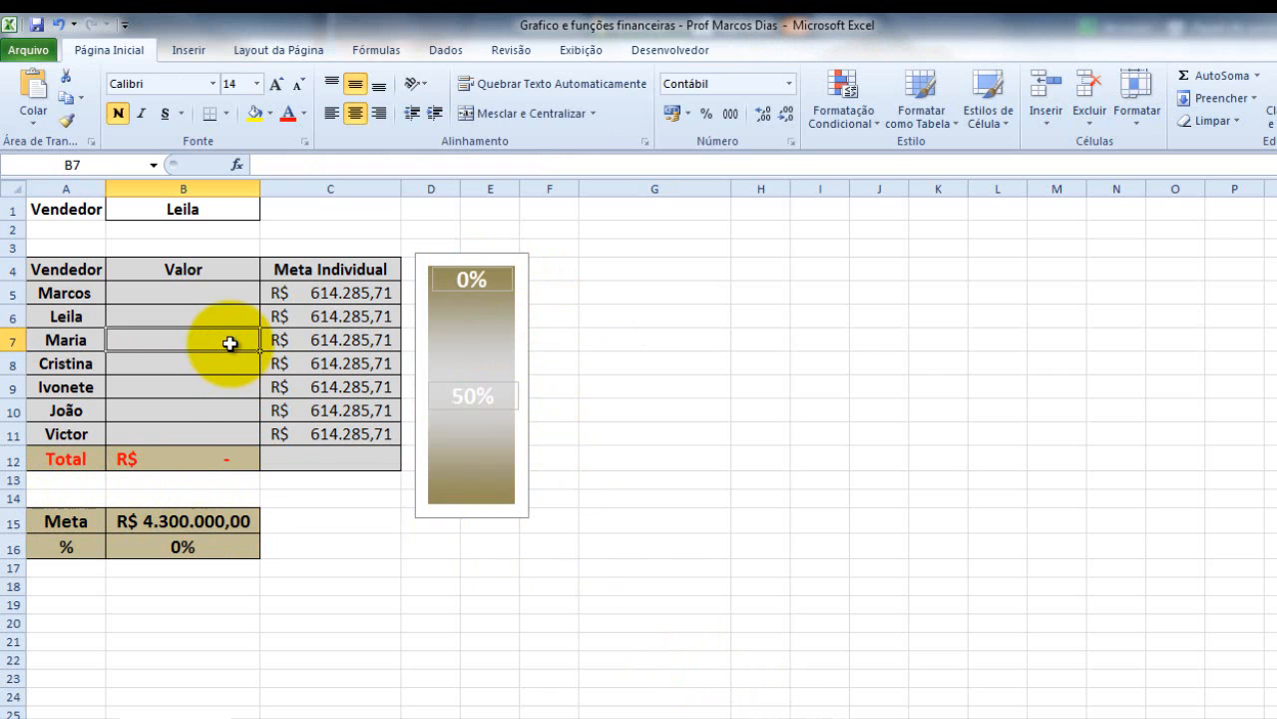
left_click(756, 457)
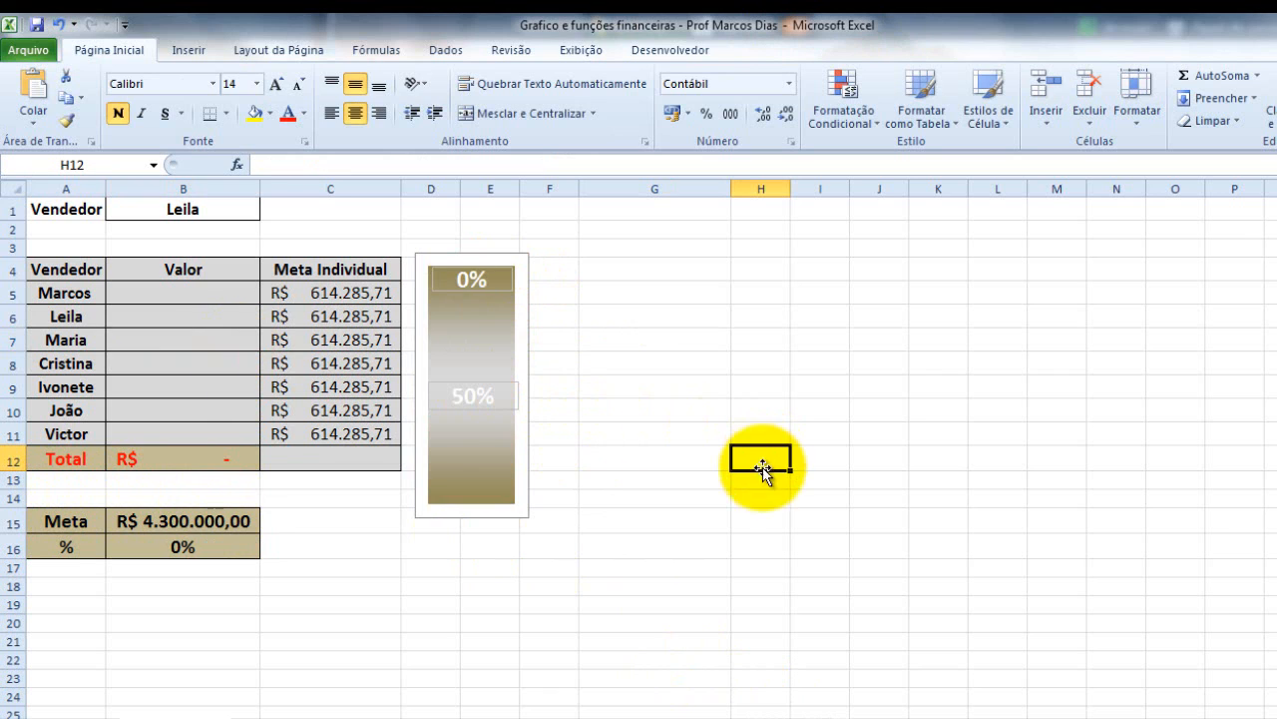
- Begin a SOMASE formula in cell B5 with the absolute range Dados!$A$2:$A$31 as the lookup interval
left_click(145, 294)
type("=")
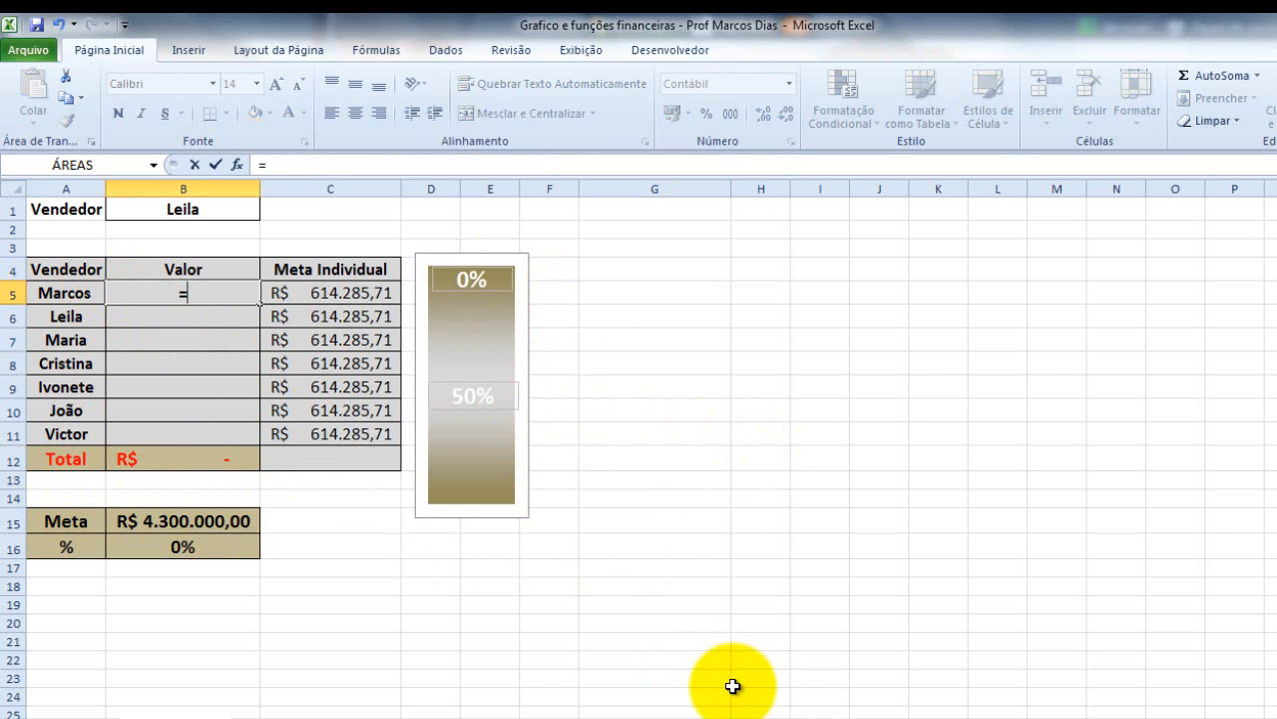
type("so")
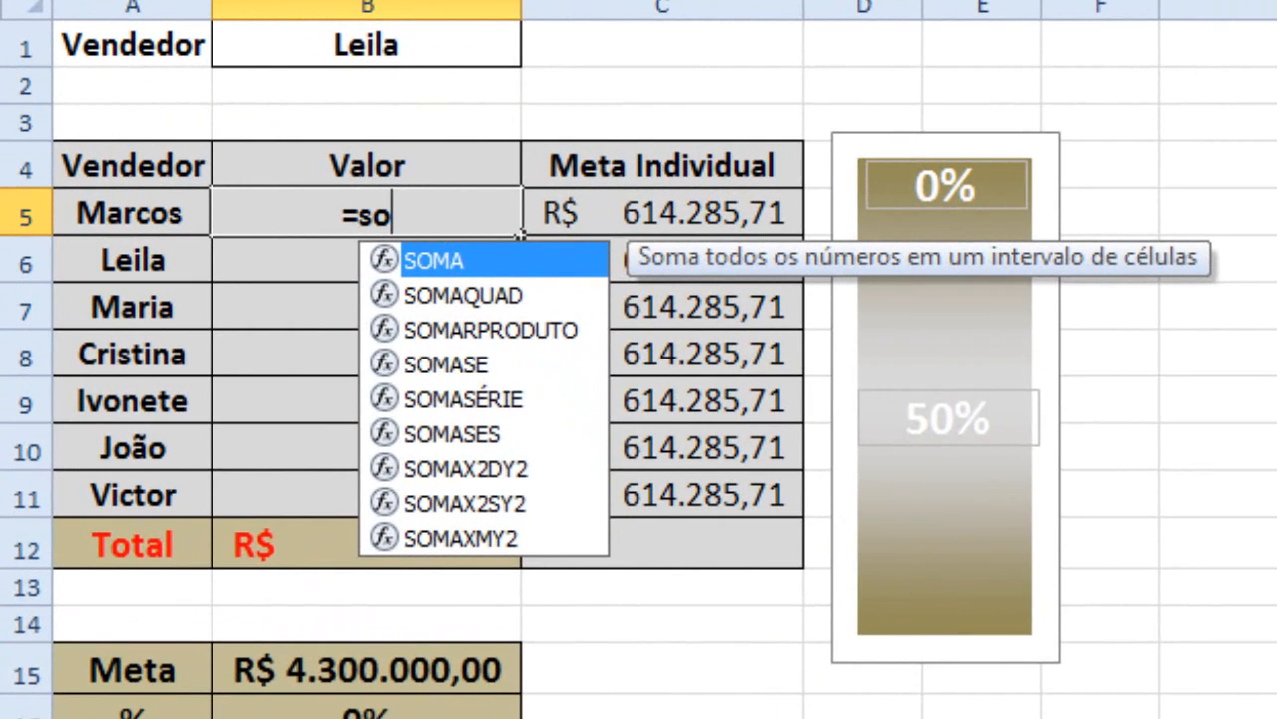
type("mase")
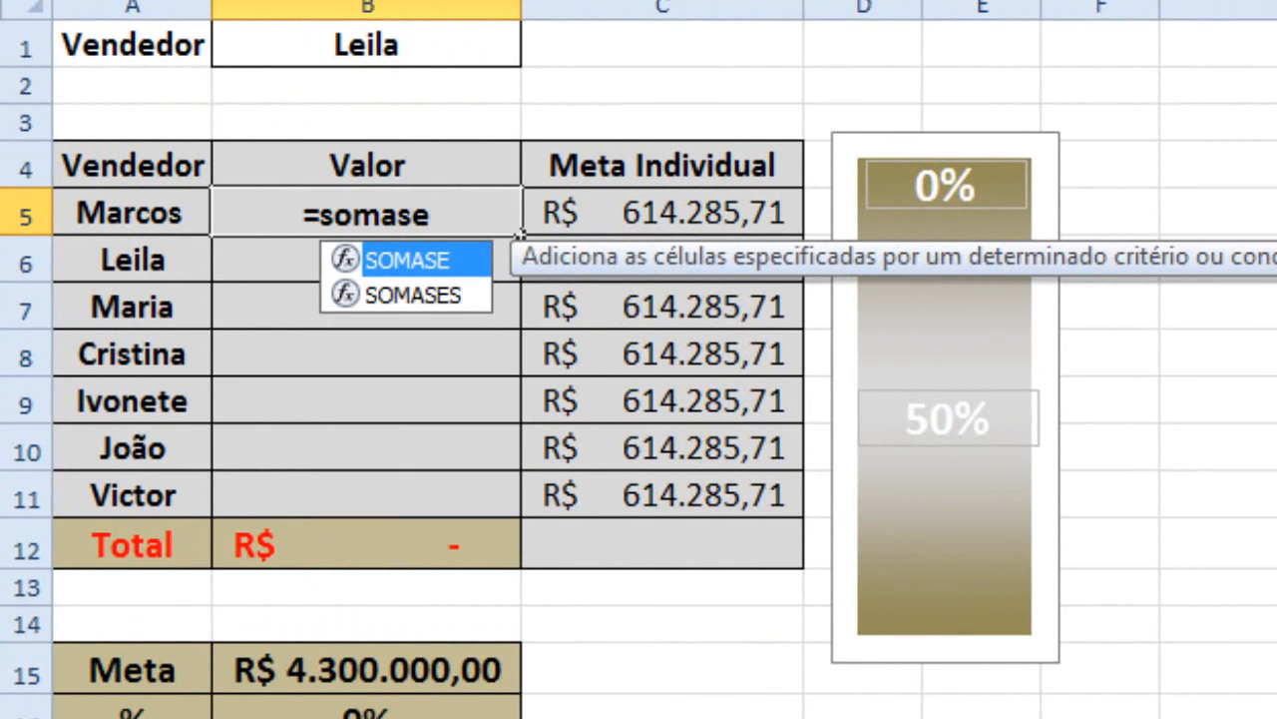
type("(")
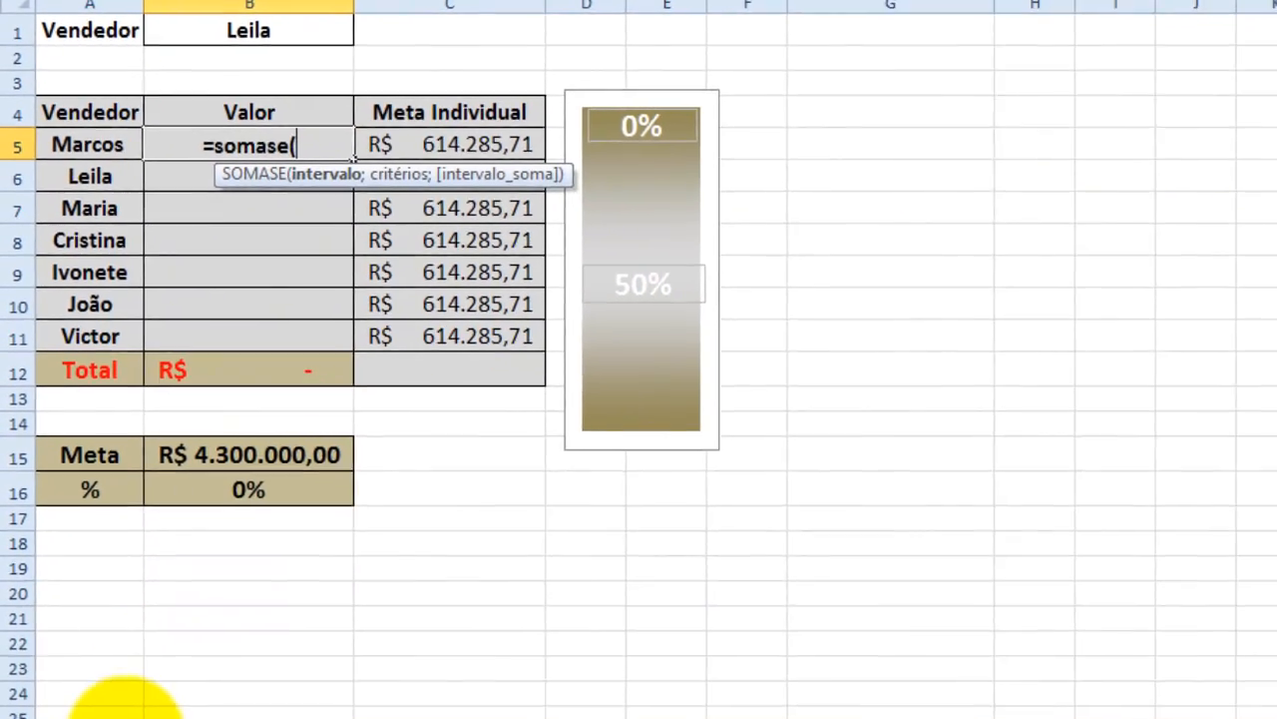
left_click(117, 681)
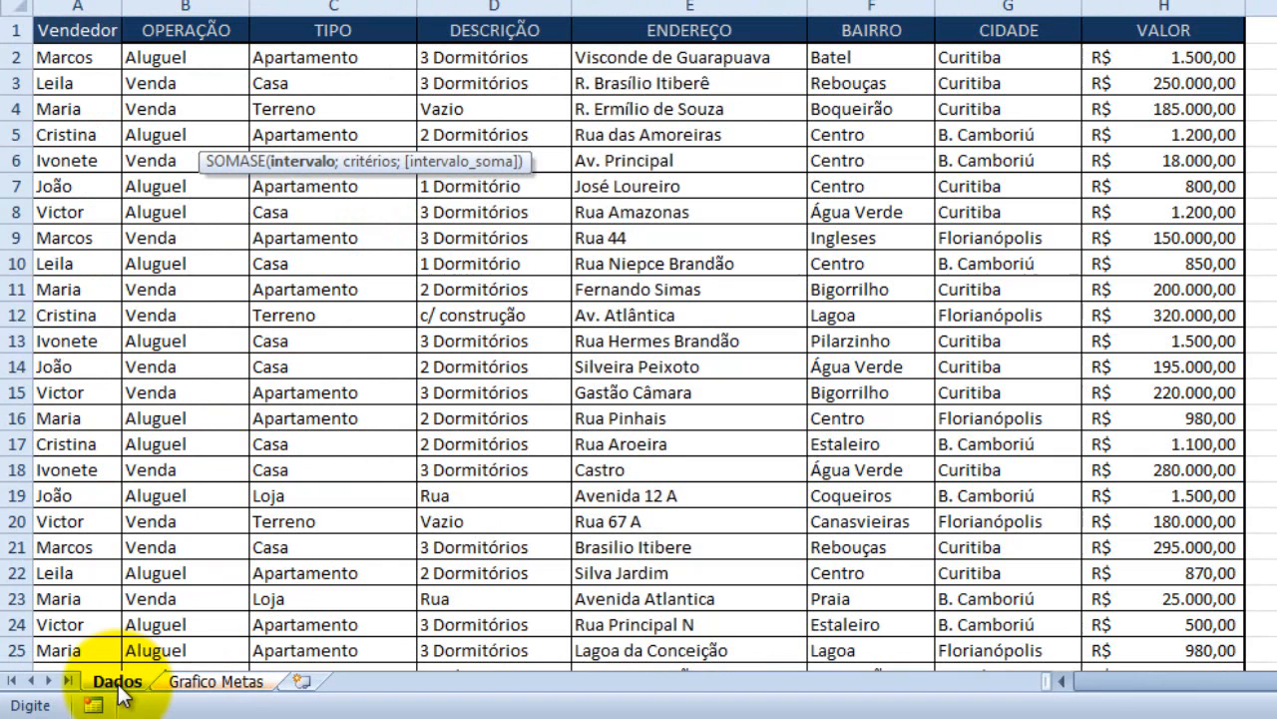
left_click(80, 58)
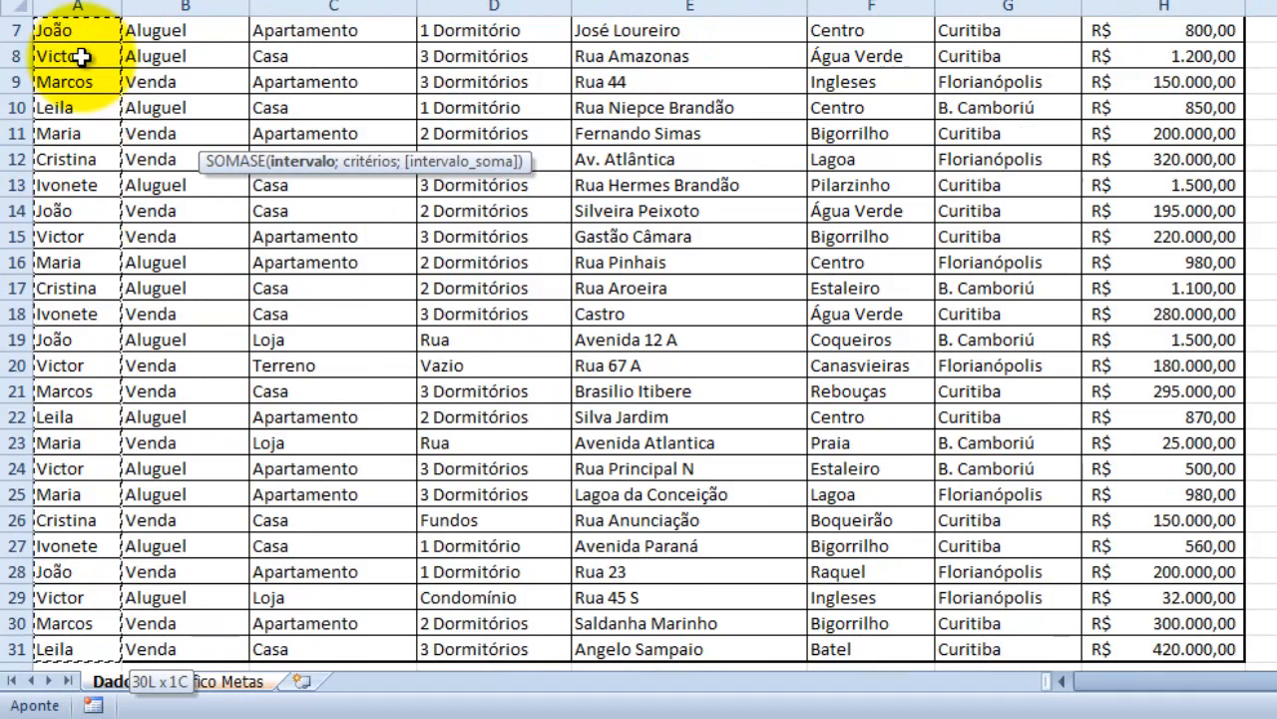
type(";")
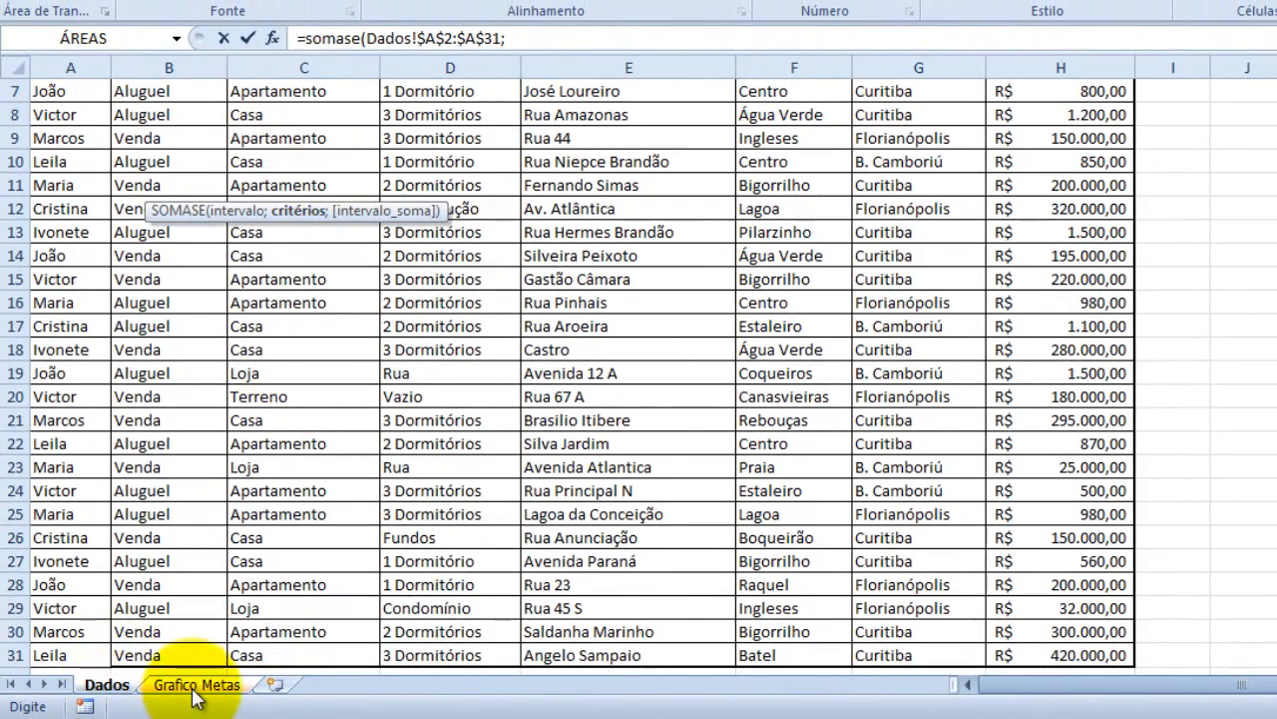
- Complete the SOMASE formula with 'Grafico Metas'!A5 as the criterion and the absolute range H2:H31 of Dados as the sum range
left_click(196, 684)
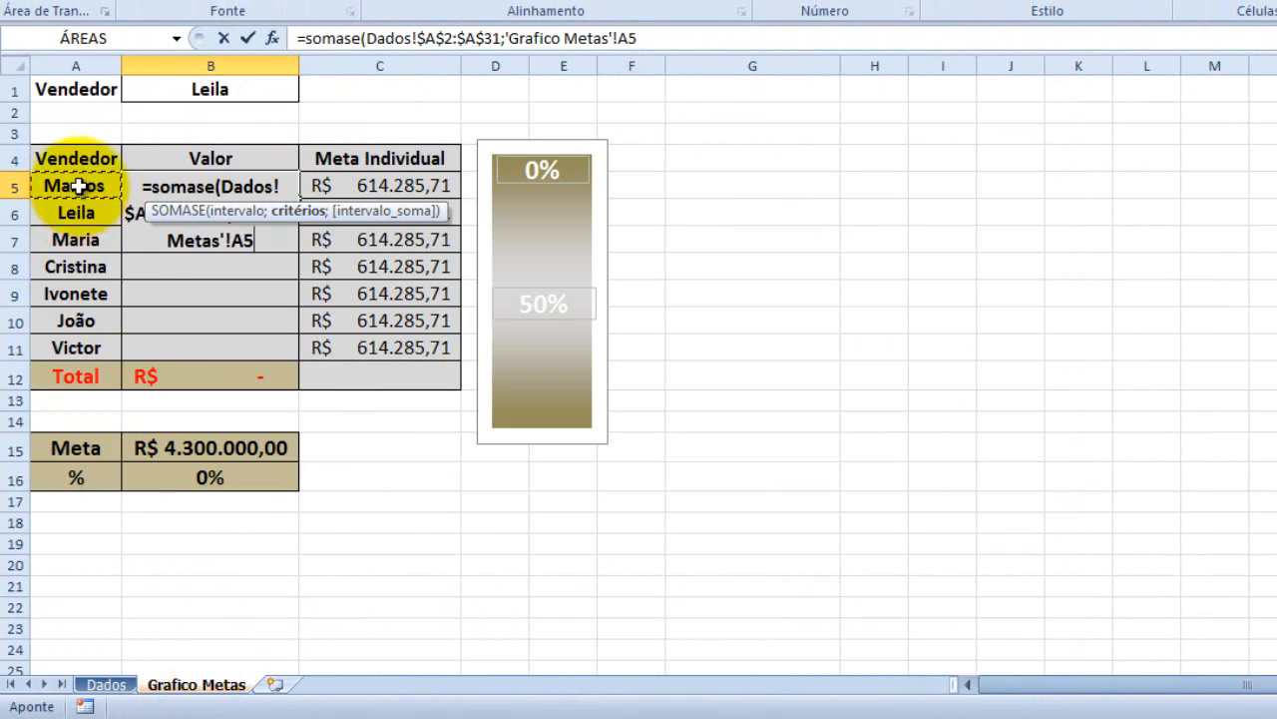
type(";")
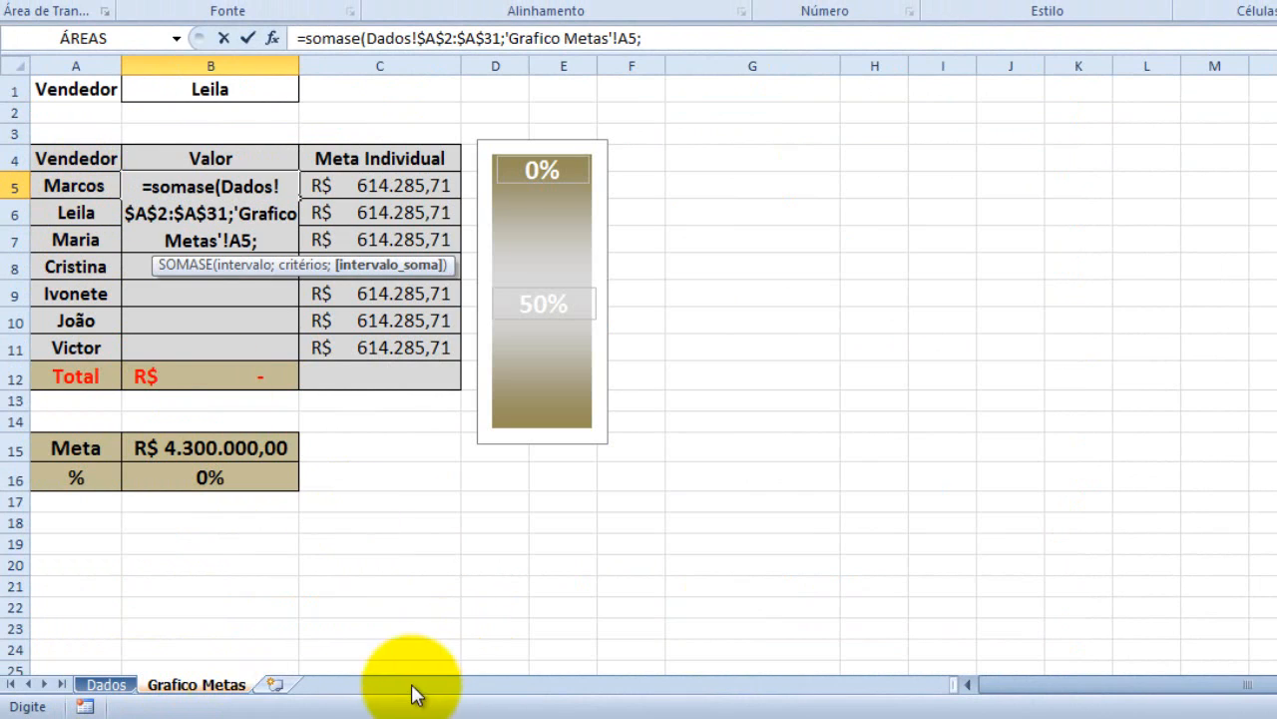
left_click(106, 684)
scroll(1064, 117, "up", 2)
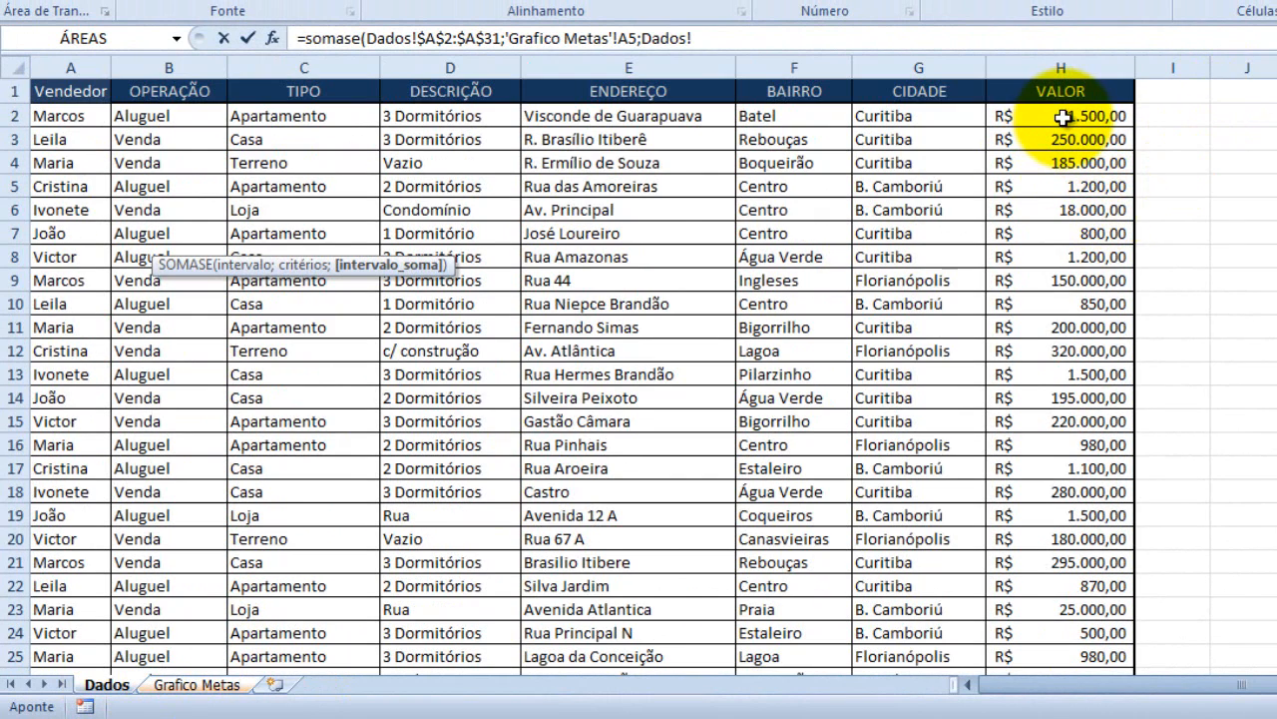
key("ctrl+shift+Down")
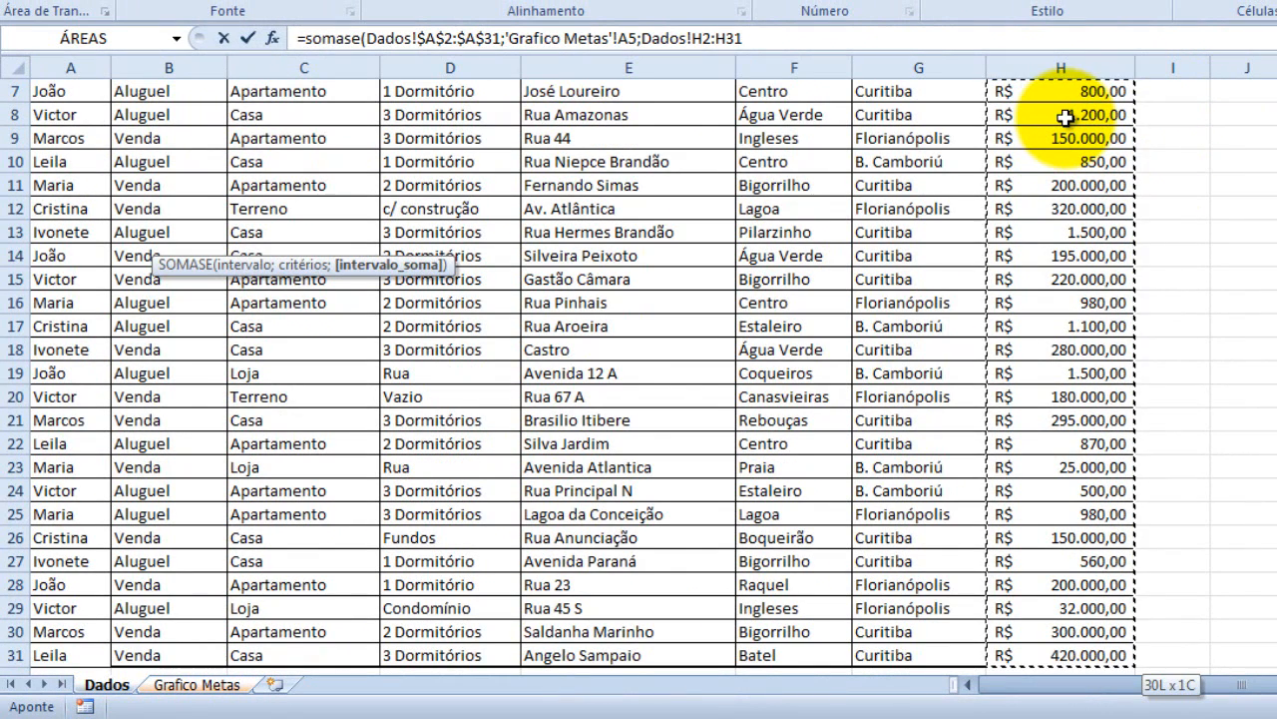
key("F4")
key("Return")
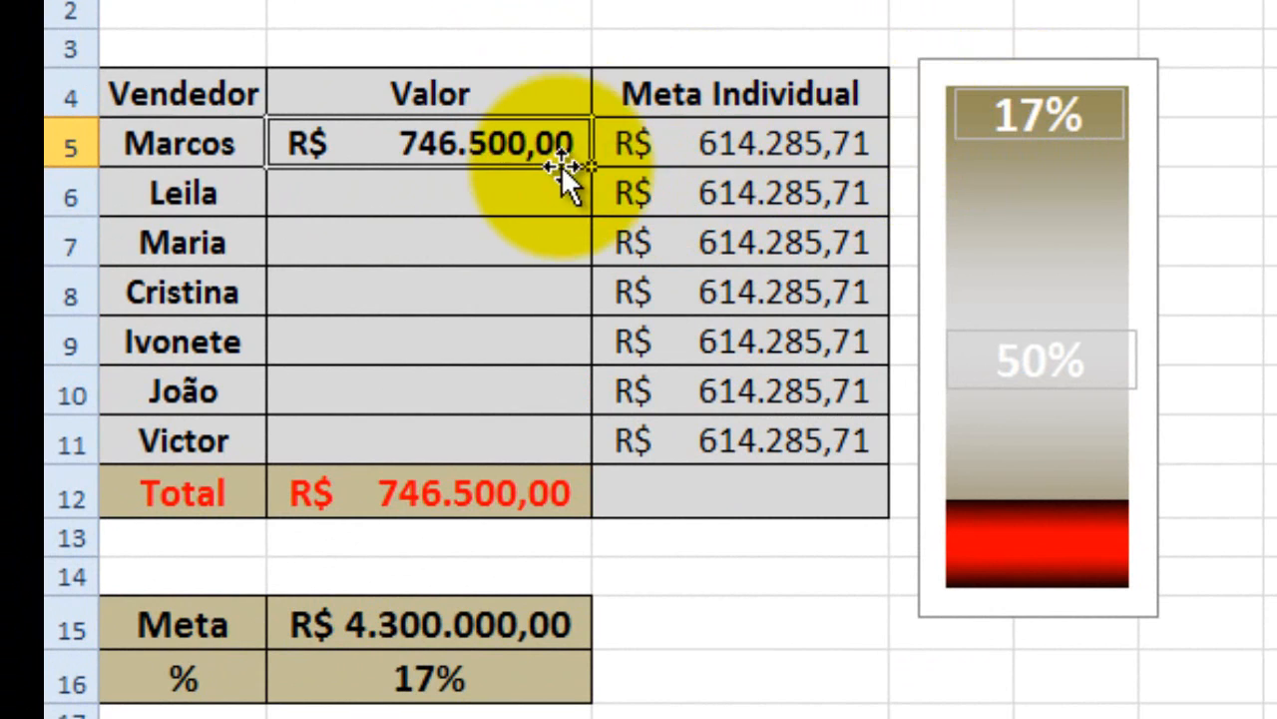
- Fill the SOMASE formula from B5 down to B11 for the remaining sellers
left_click_drag(594, 170, 584, 454)
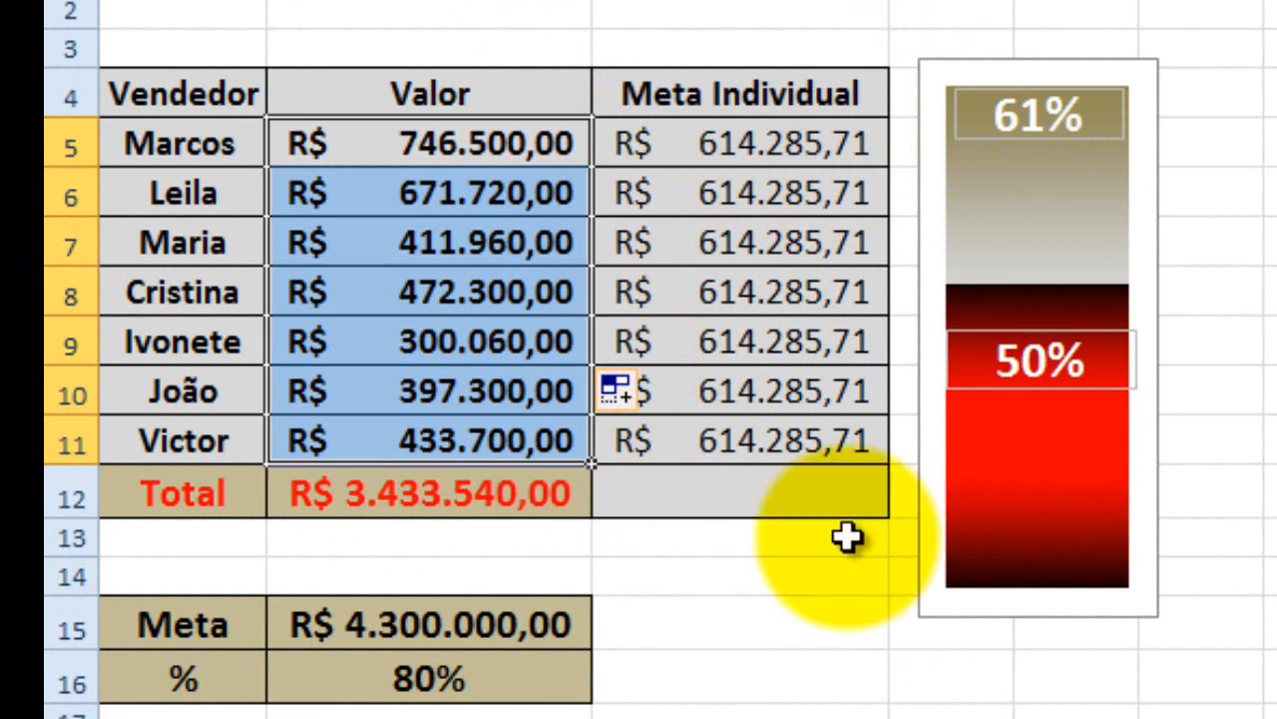
left_click(1273, 193)
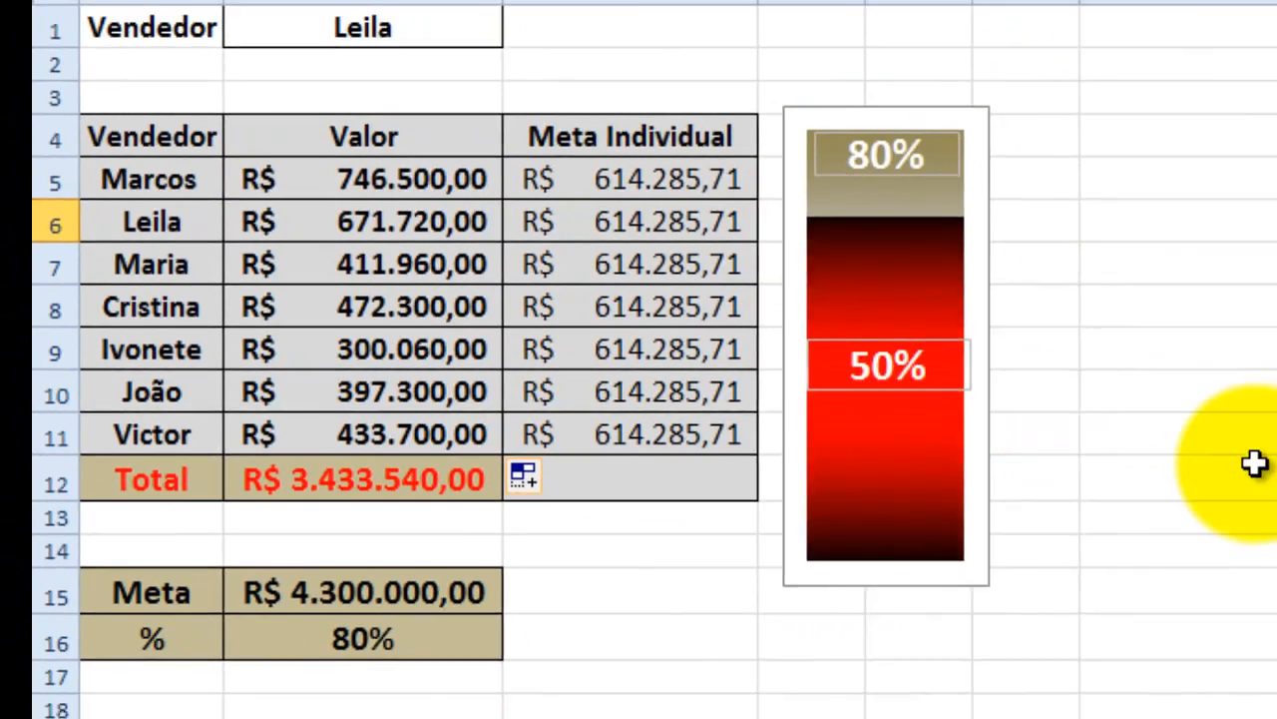
left_click(1254, 462)
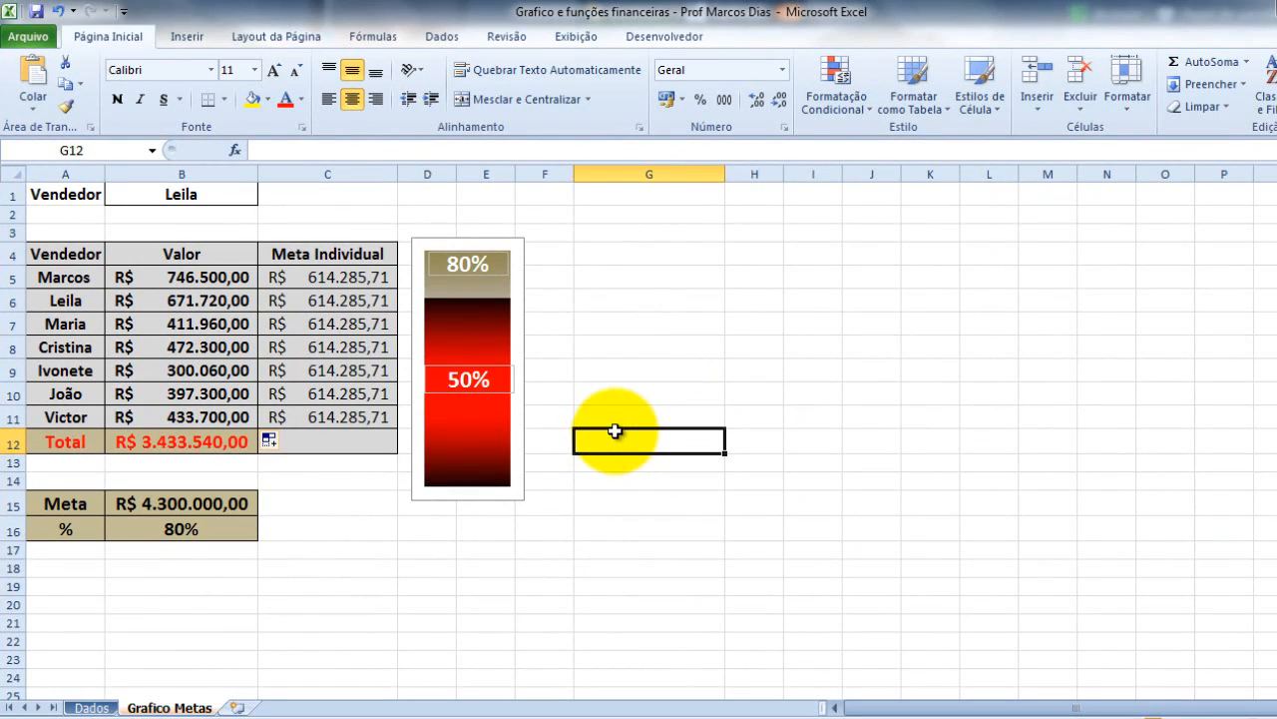
- Insert a 2D clustered column chart from A4:C11 and place it directly beside the thermometer chart
left_click(583, 526)
left_click_drag(40, 254, 320, 421)
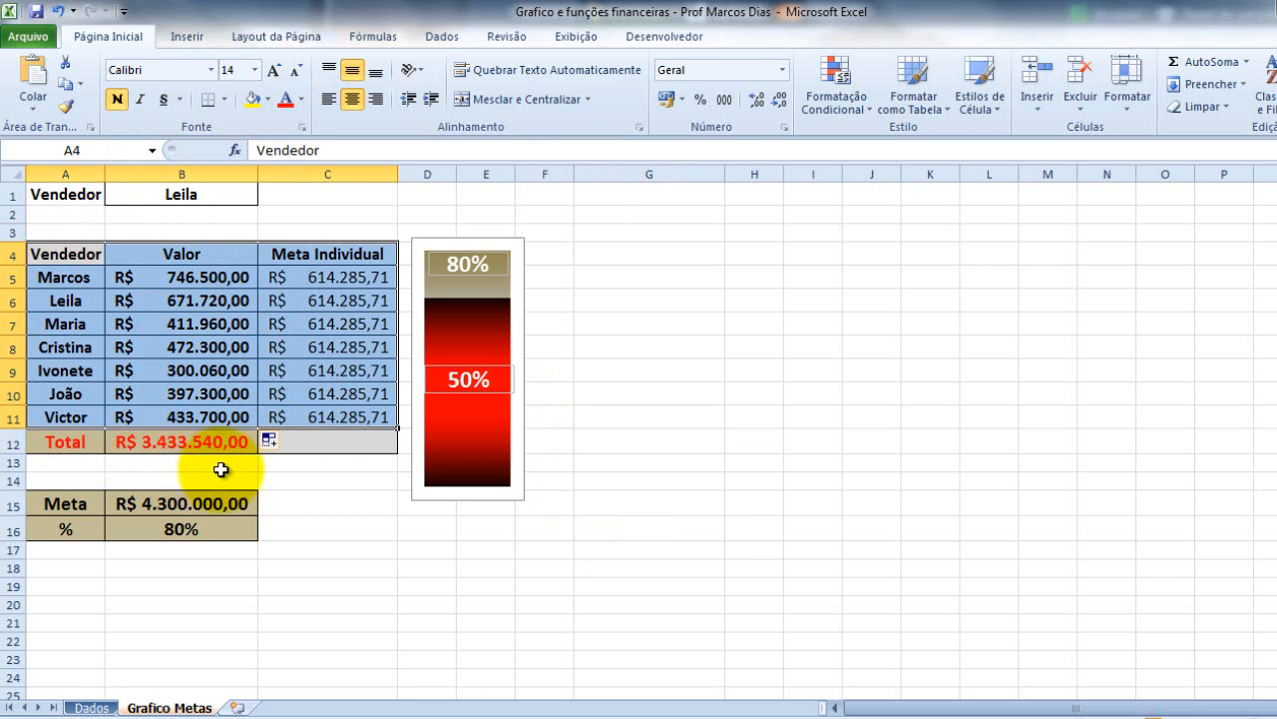
left_click(182, 35)
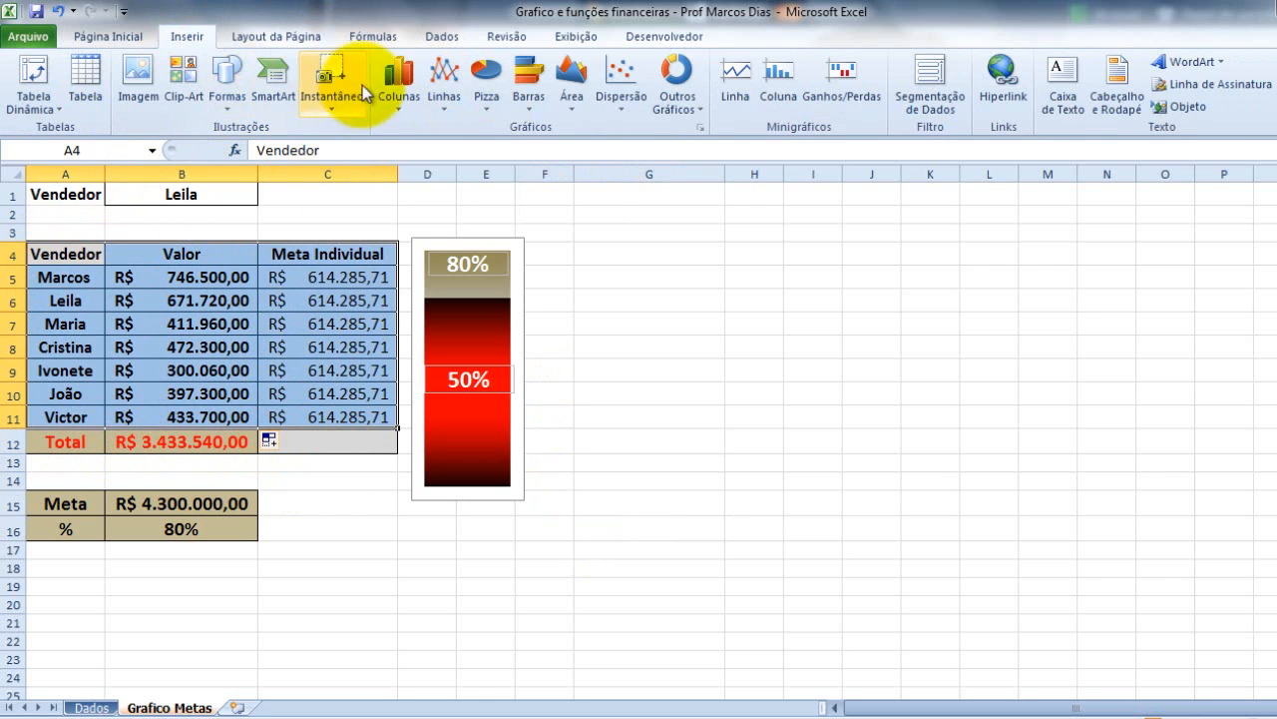
left_click(402, 95)
left_click(404, 165)
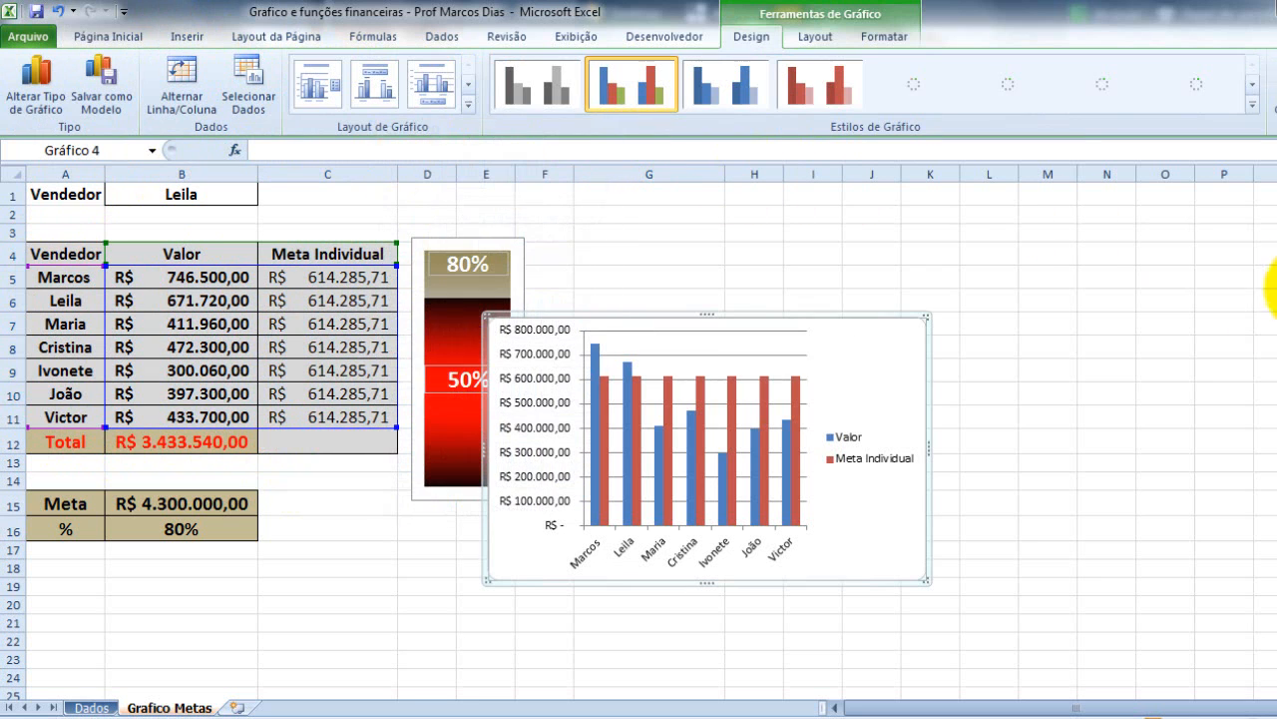
left_click_drag(867, 325, 908, 255)
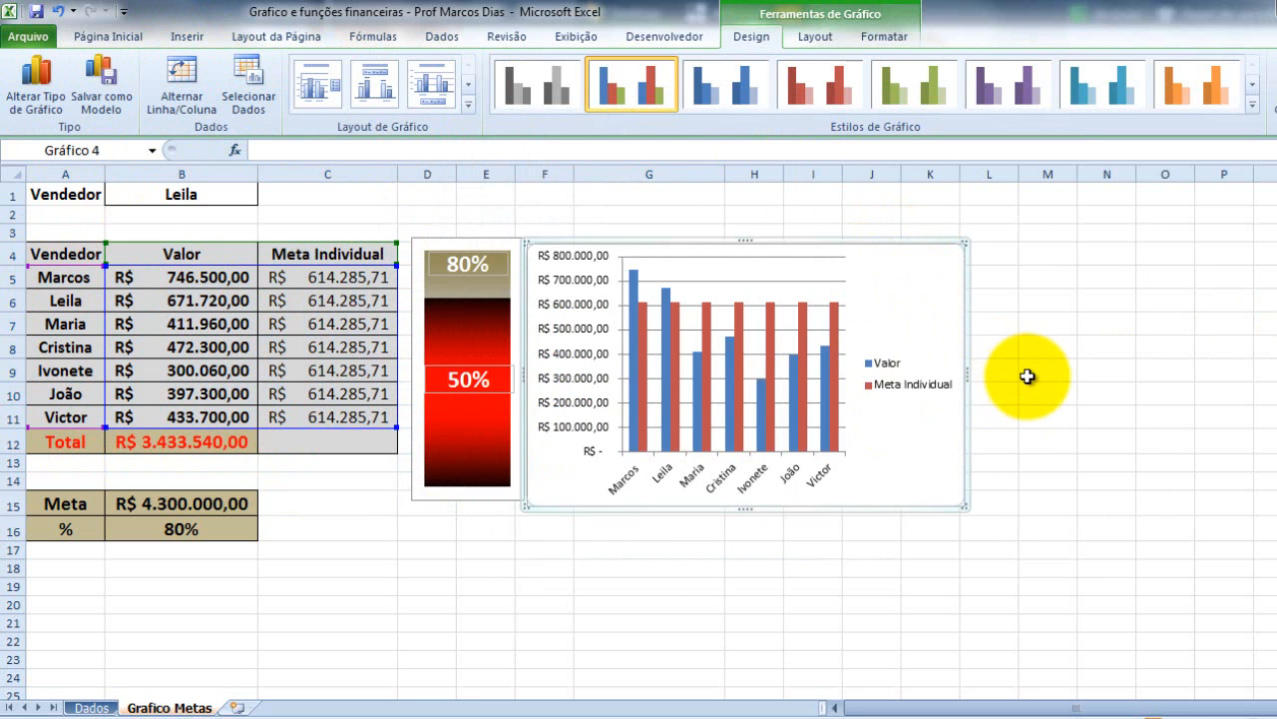
- Set the column chart's legend position to Inferior
left_click(903, 352)
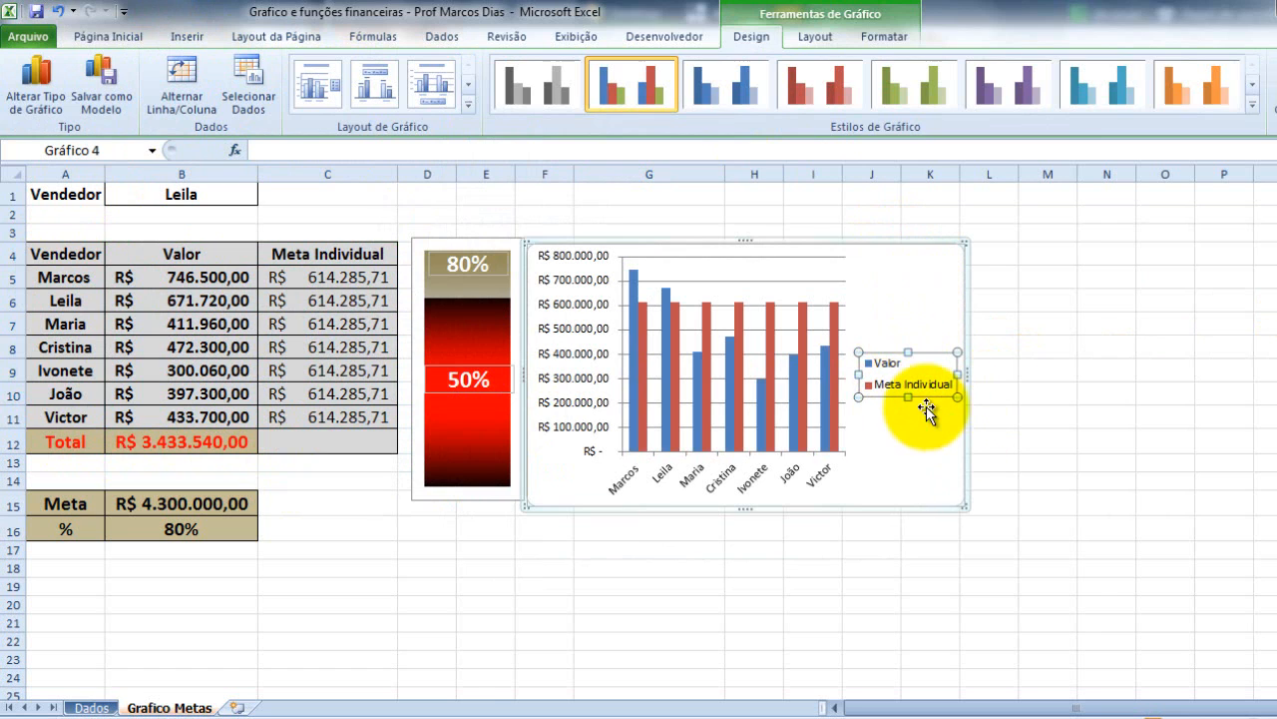
right_click(885, 387)
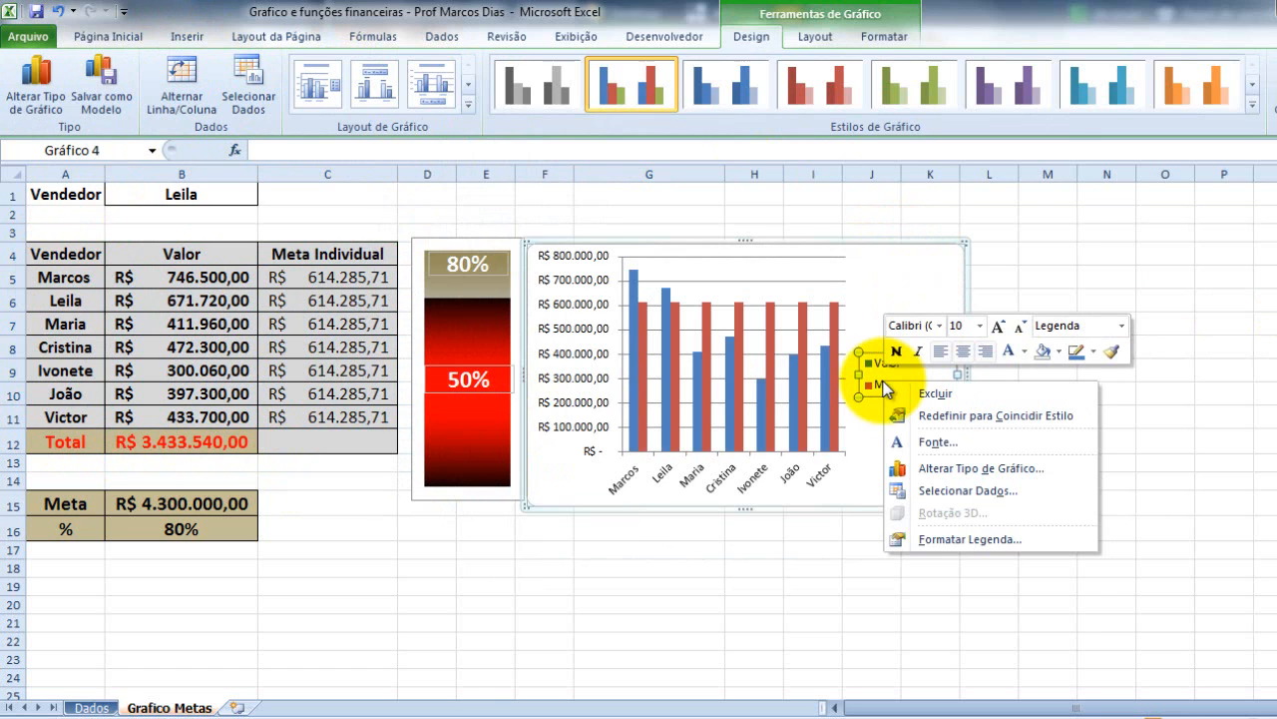
left_click(962, 539)
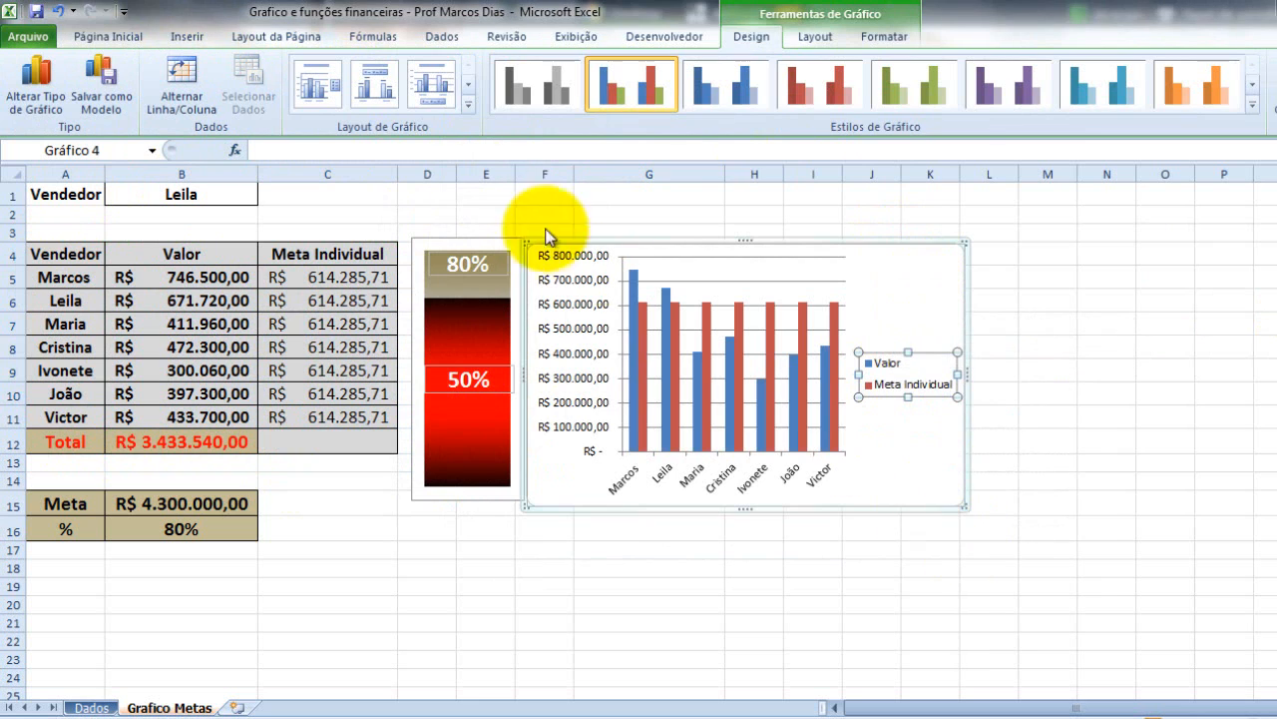
left_click(607, 207)
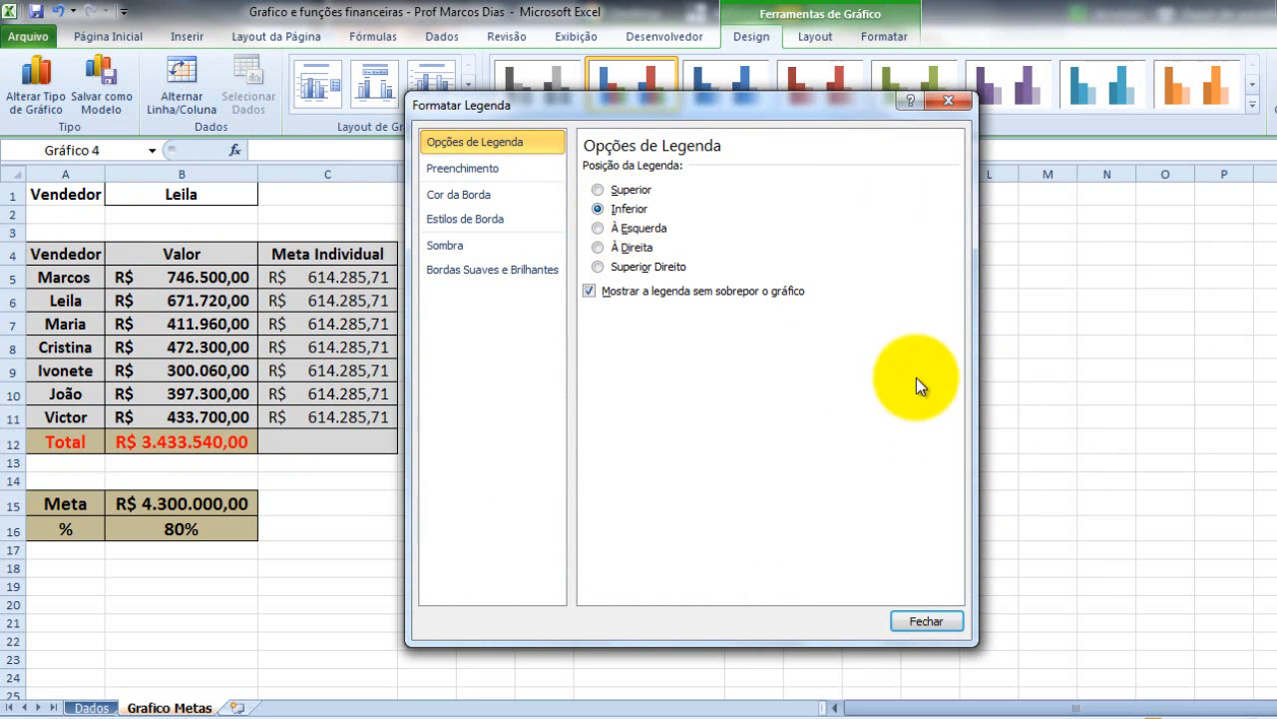
left_click(926, 621)
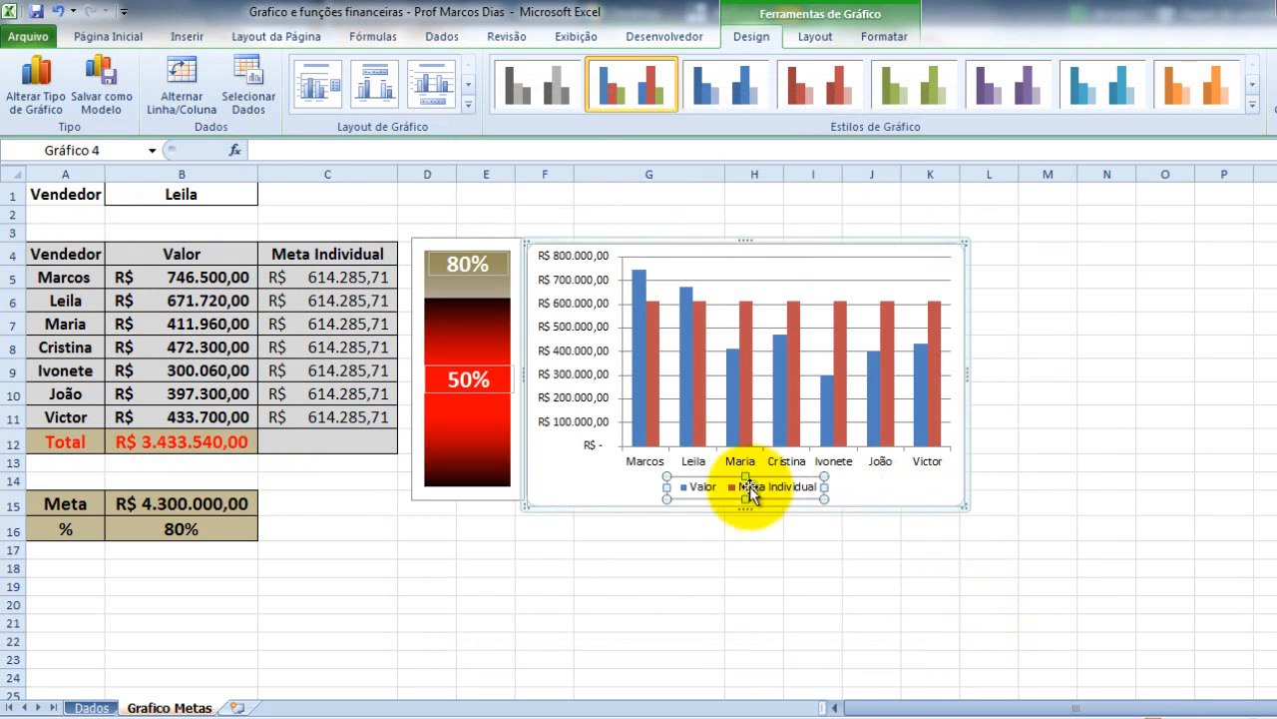
- Change the Meta Individual series of the column chart to the basic line chart type
left_click(751, 324)
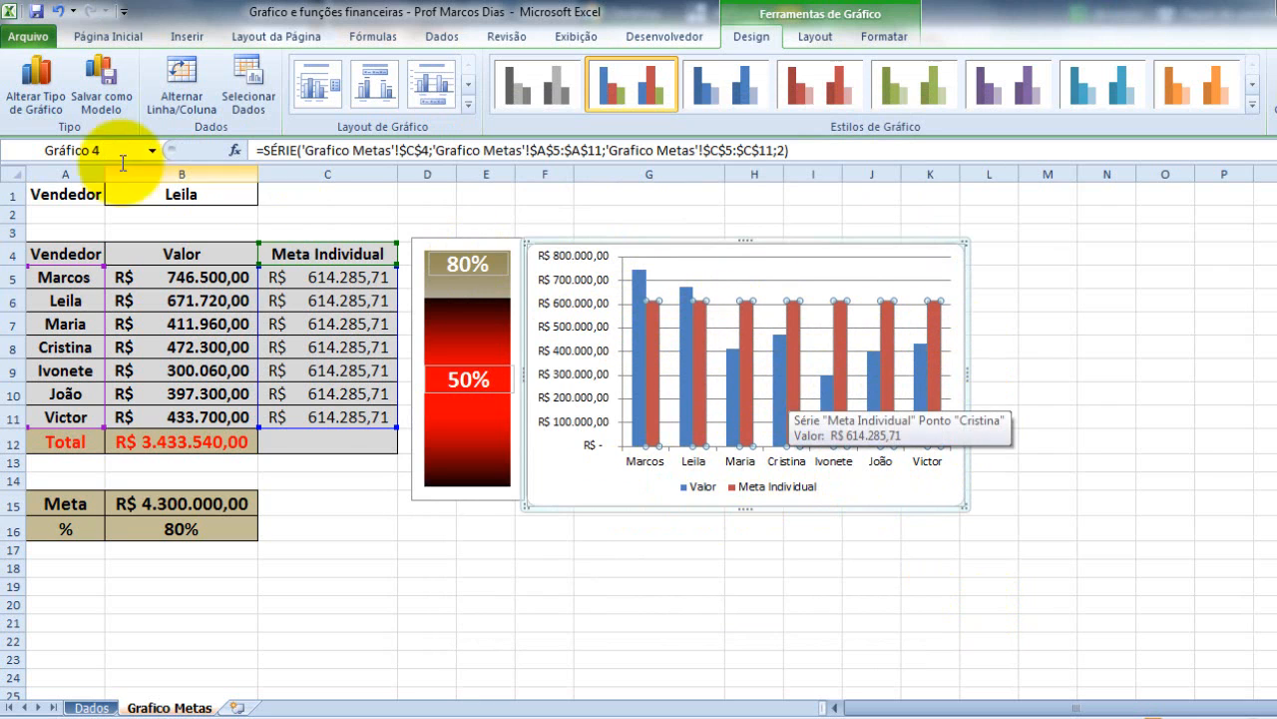
left_click(33, 100)
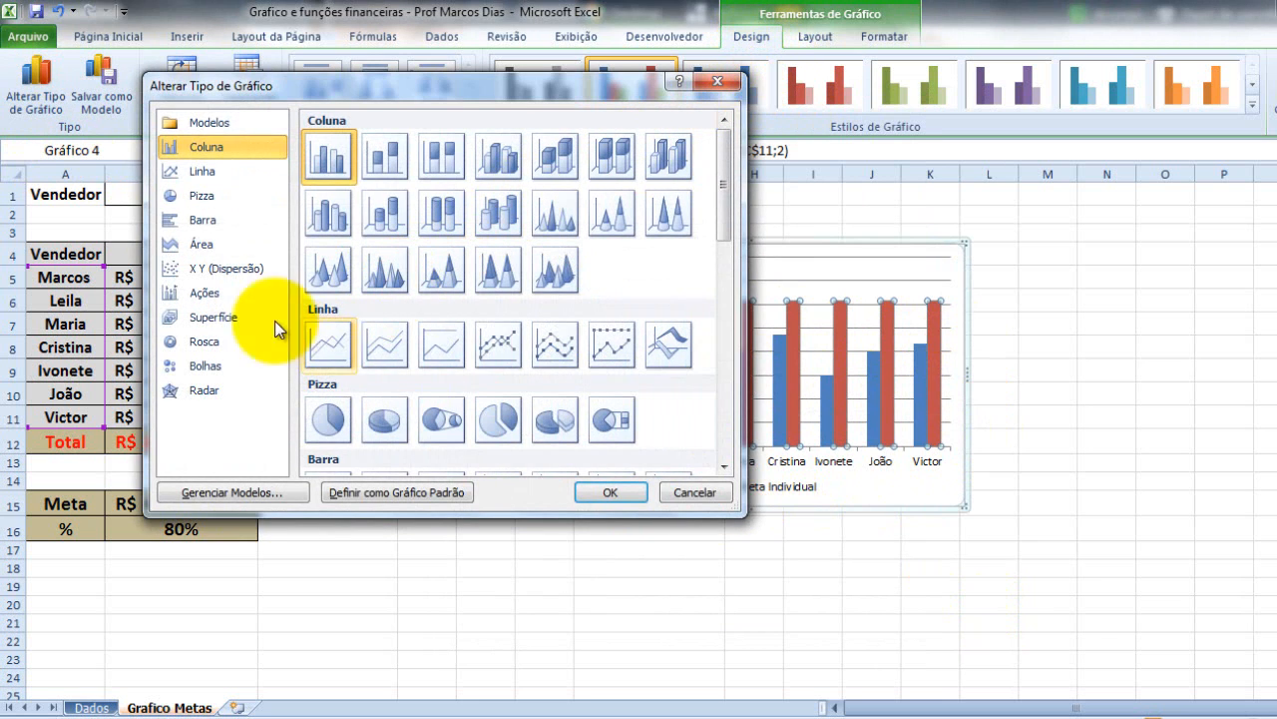
left_click(324, 344)
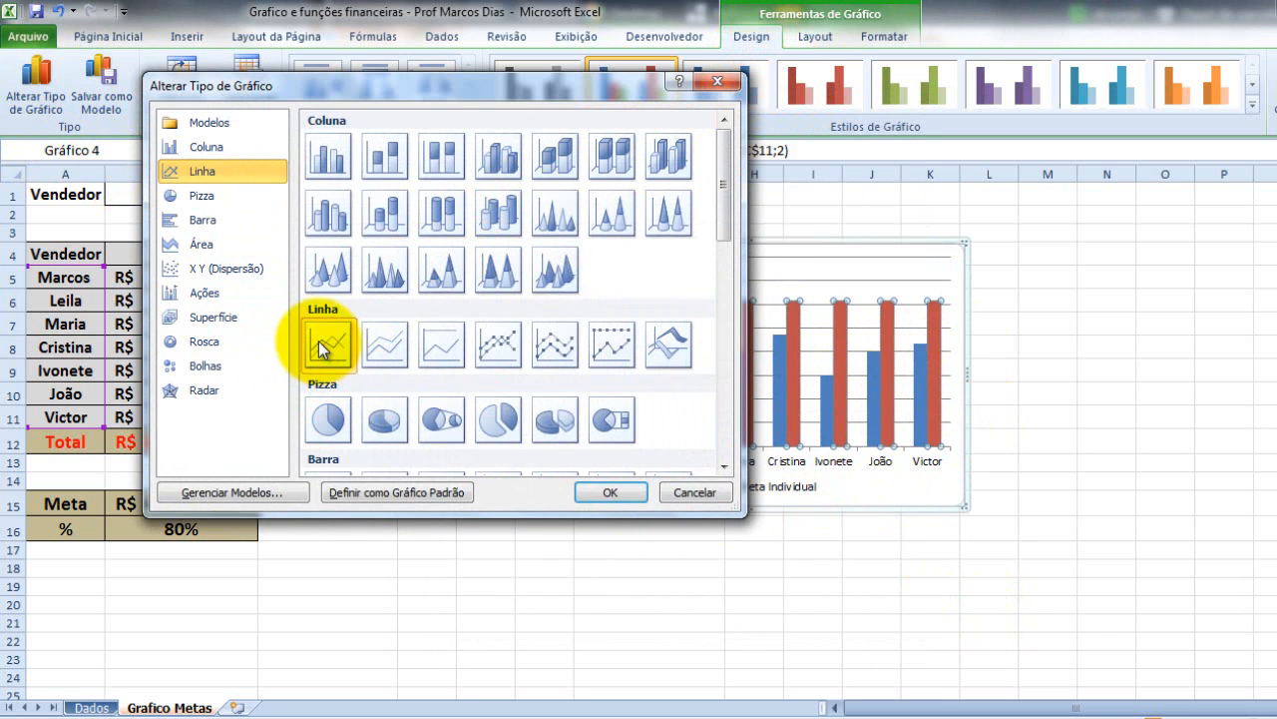
left_click(615, 491)
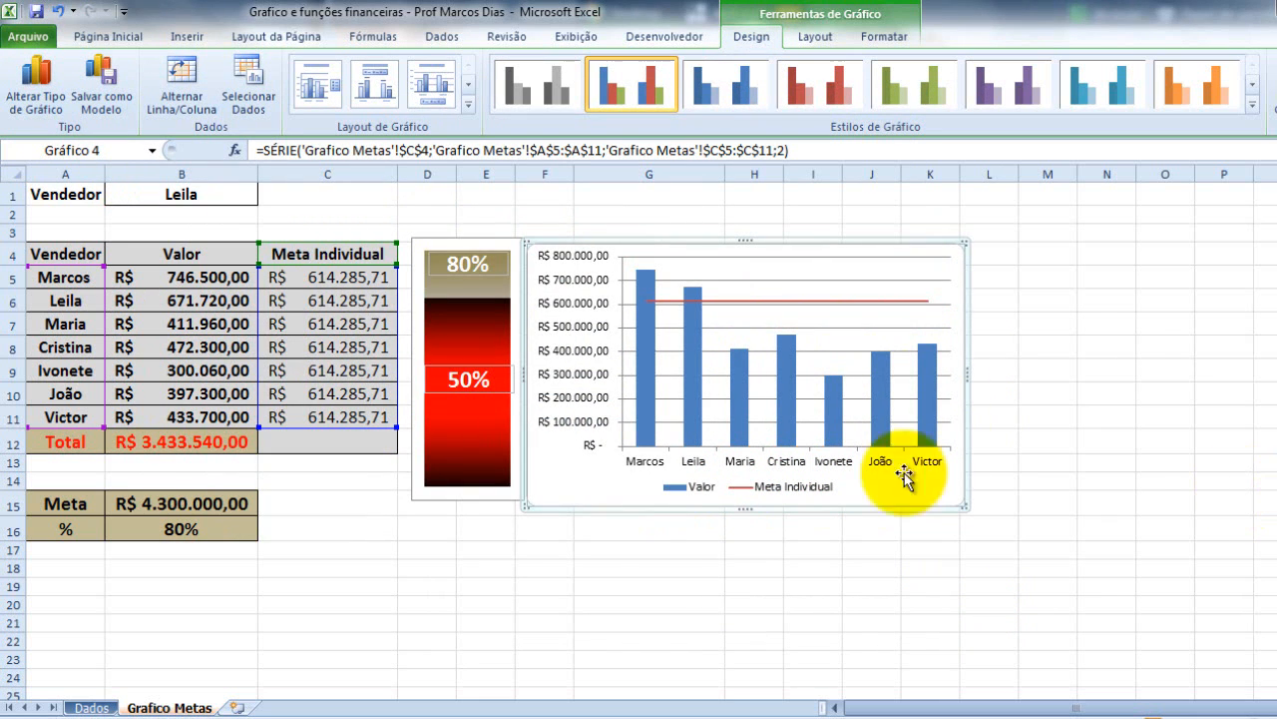
- Enter the formula =C5*2 in cell C6 to test how the individual goal line responds
left_click(356, 322)
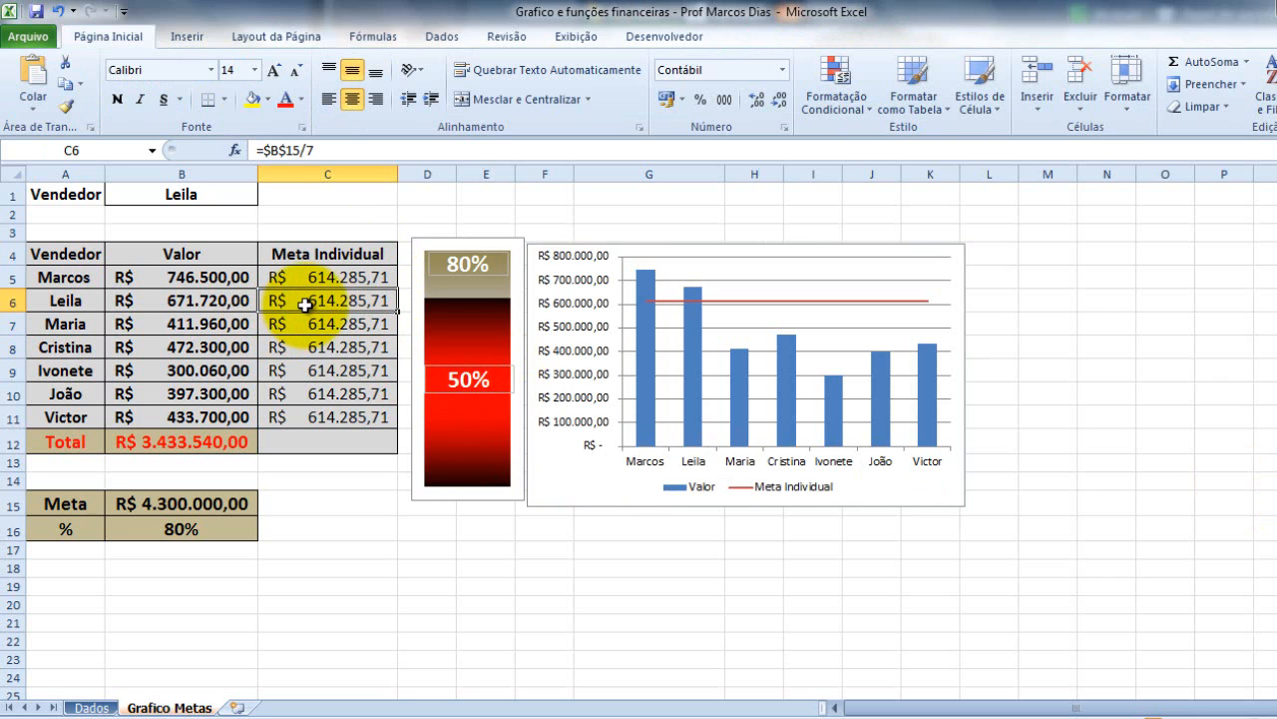
type("=")
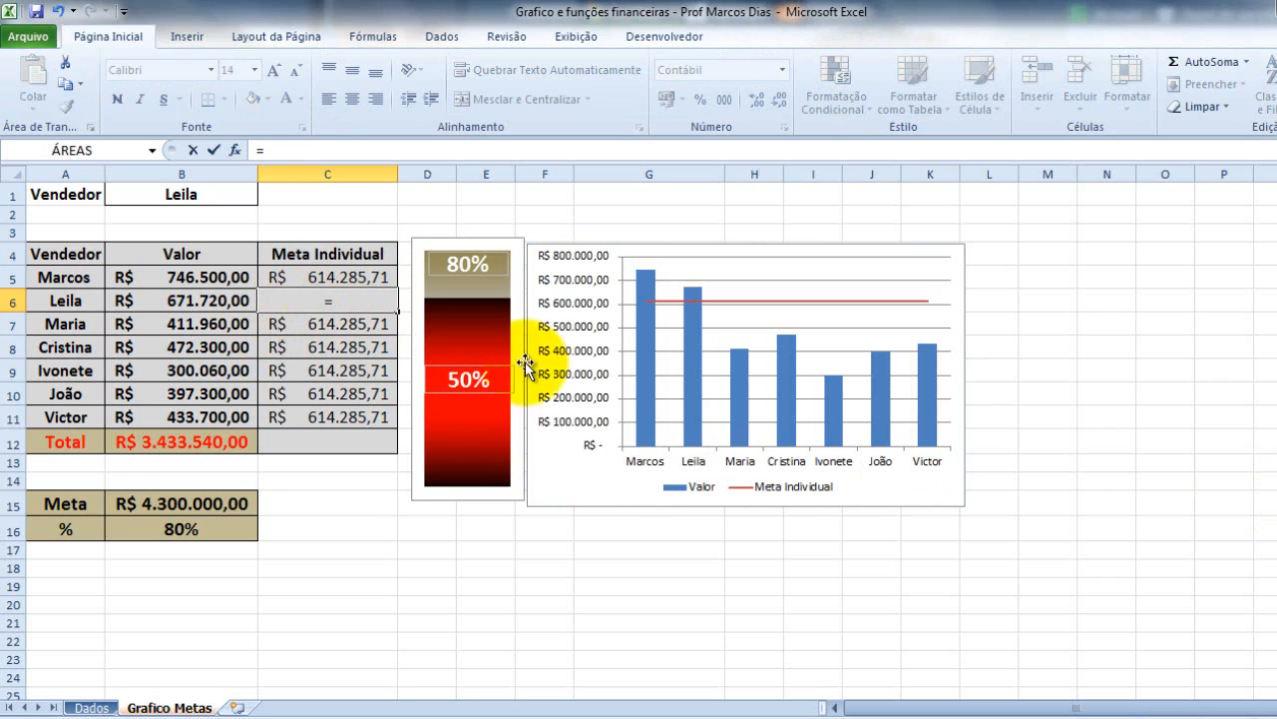
left_click(363, 279)
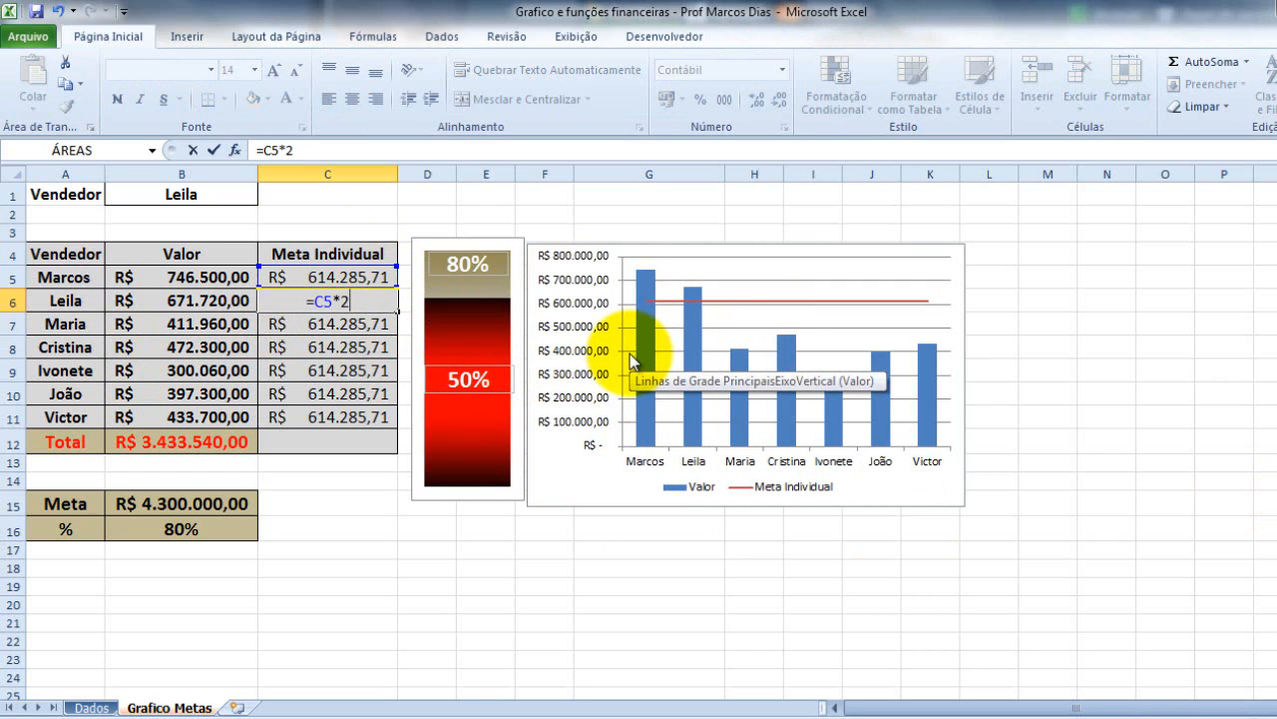
type("*2")
key("Return")
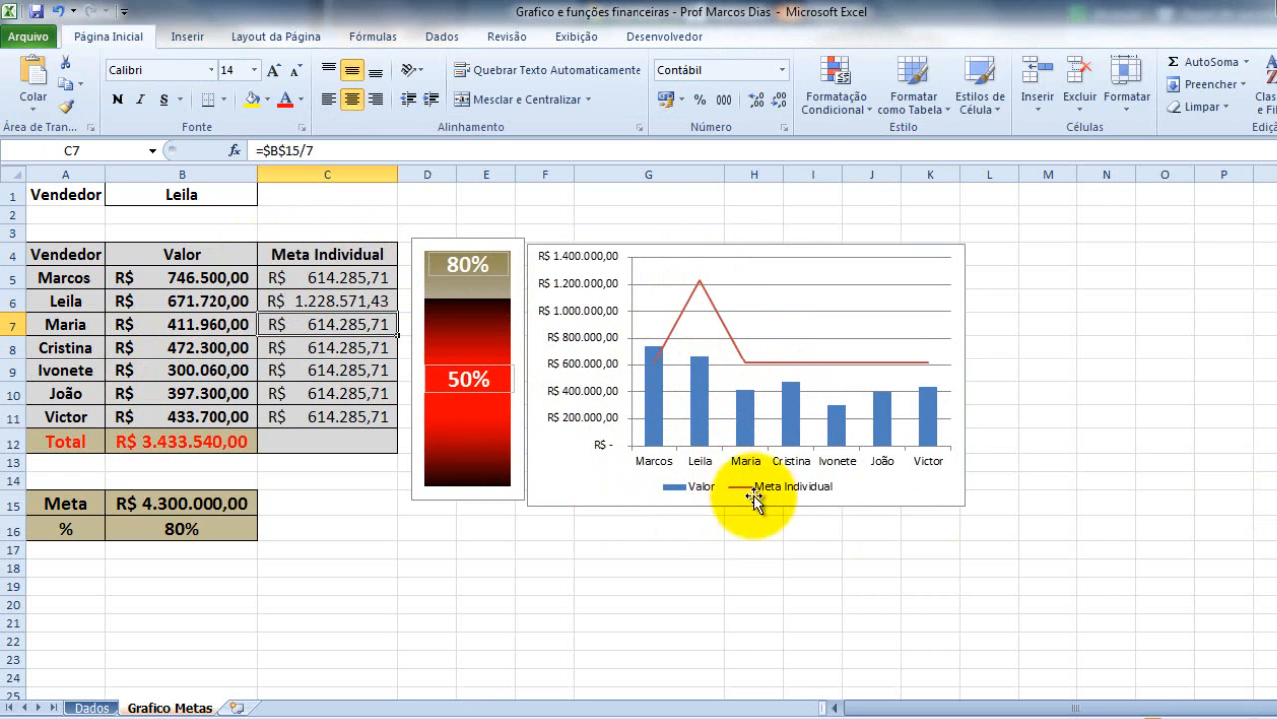
- Restore the individual goal formula in C6 by copying cell C5 over it
left_click(357, 286)
key("ctrl+c")
left_click(364, 305)
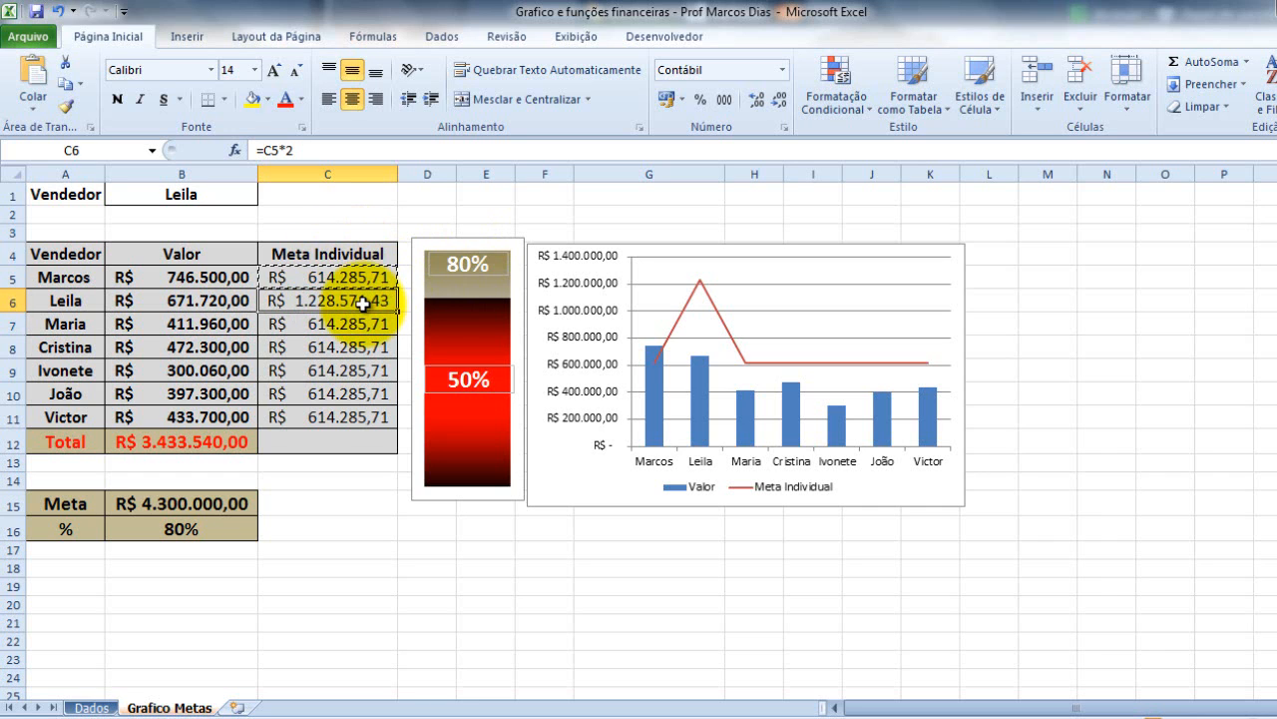
key("ctrl+v")
left_click(1118, 462)
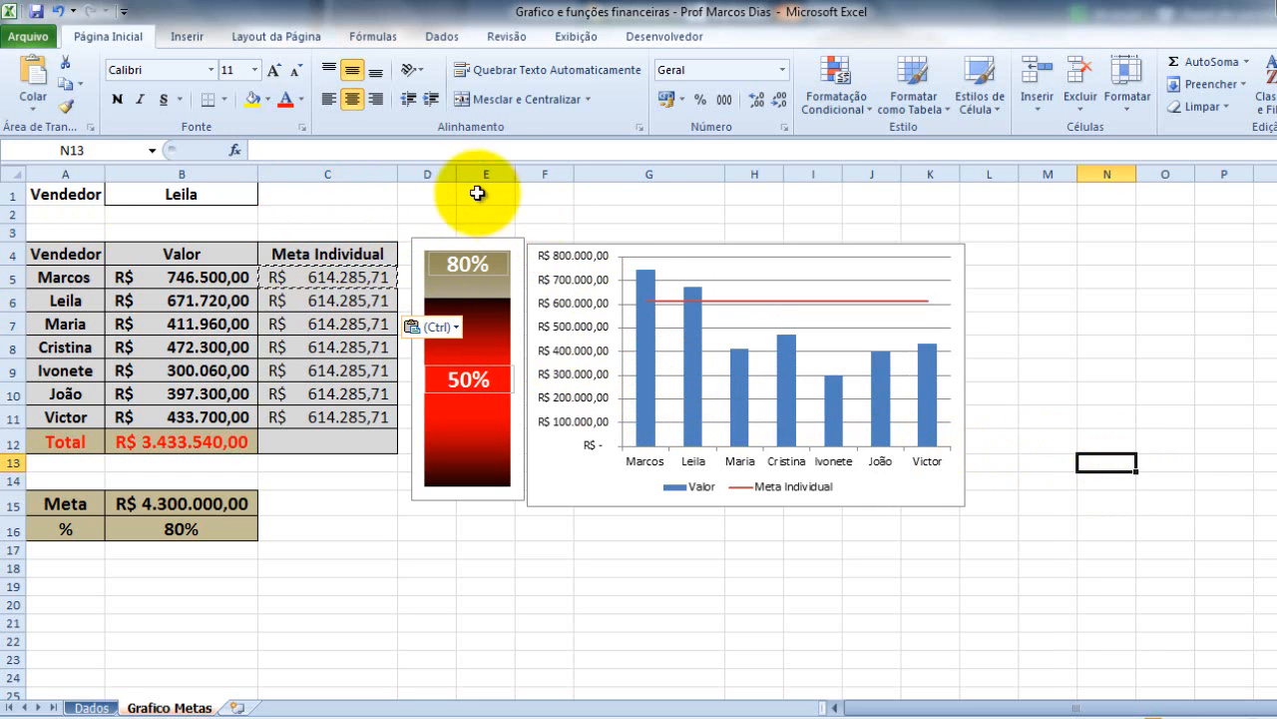
left_click(465, 148)
left_click(1260, 417)
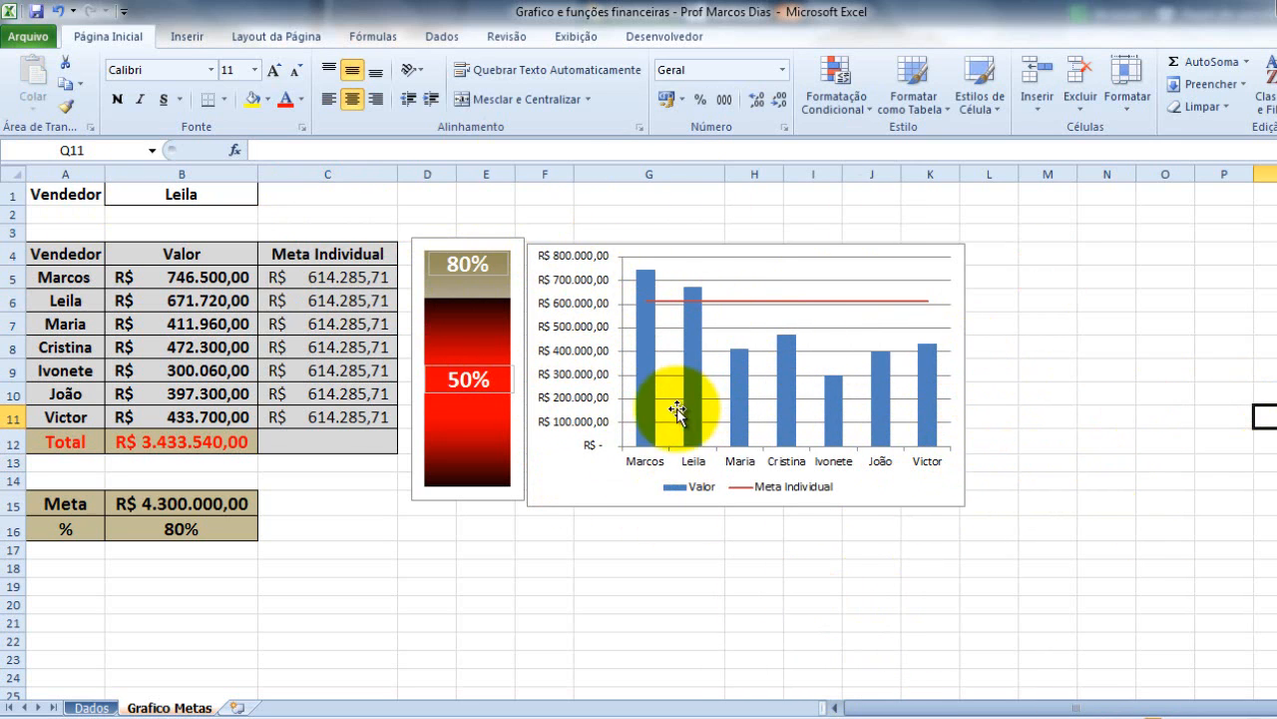
left_click(1103, 370)
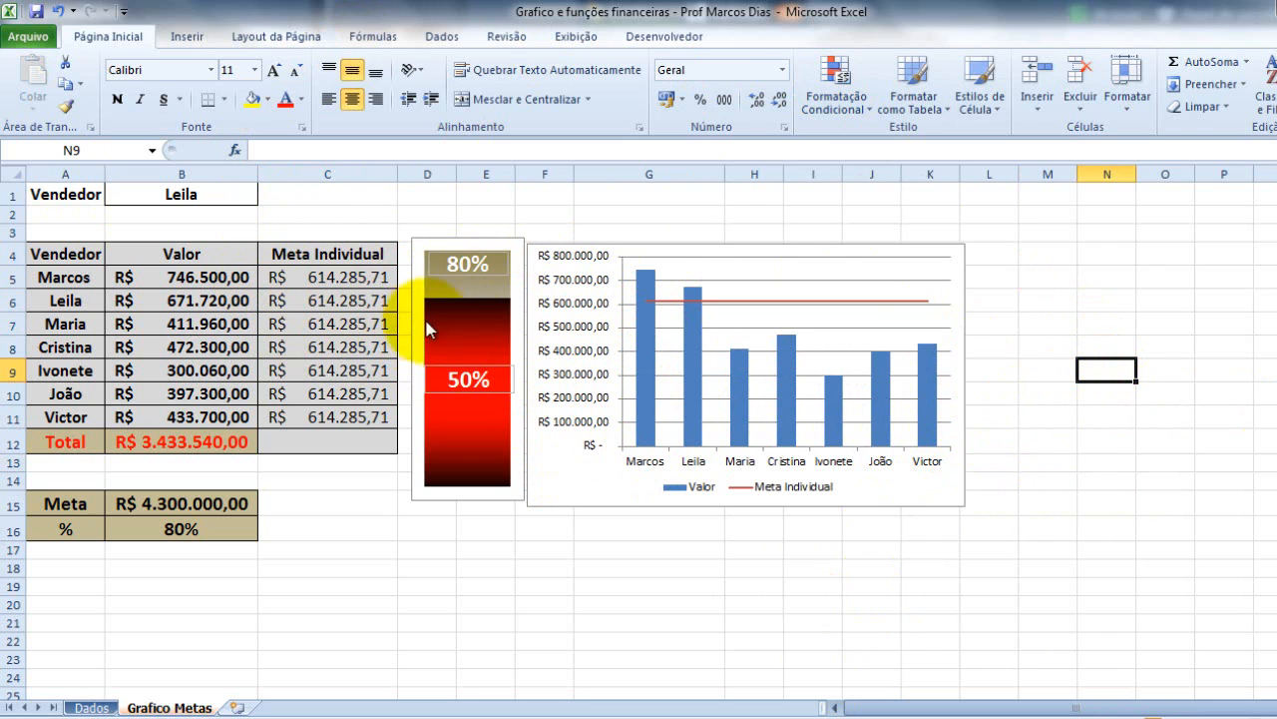
- Clear the existing data validation and the seller name from cell B1
left_click(183, 194)
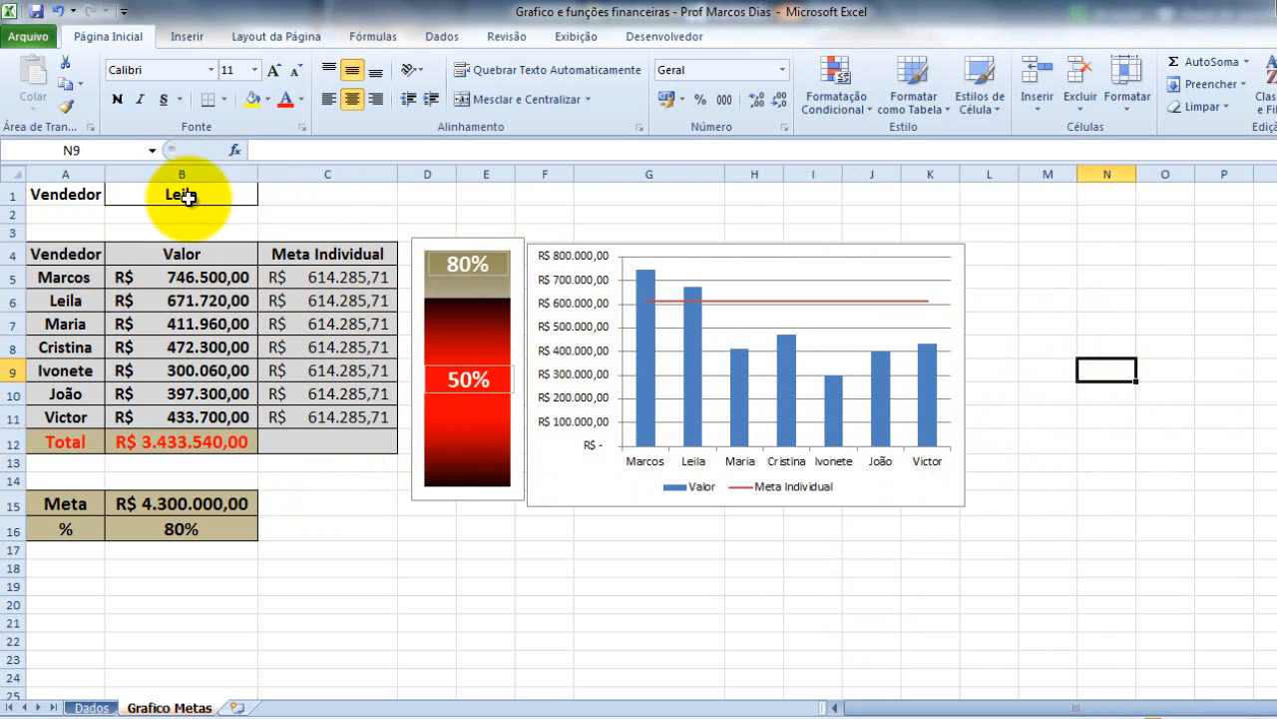
left_click(265, 196)
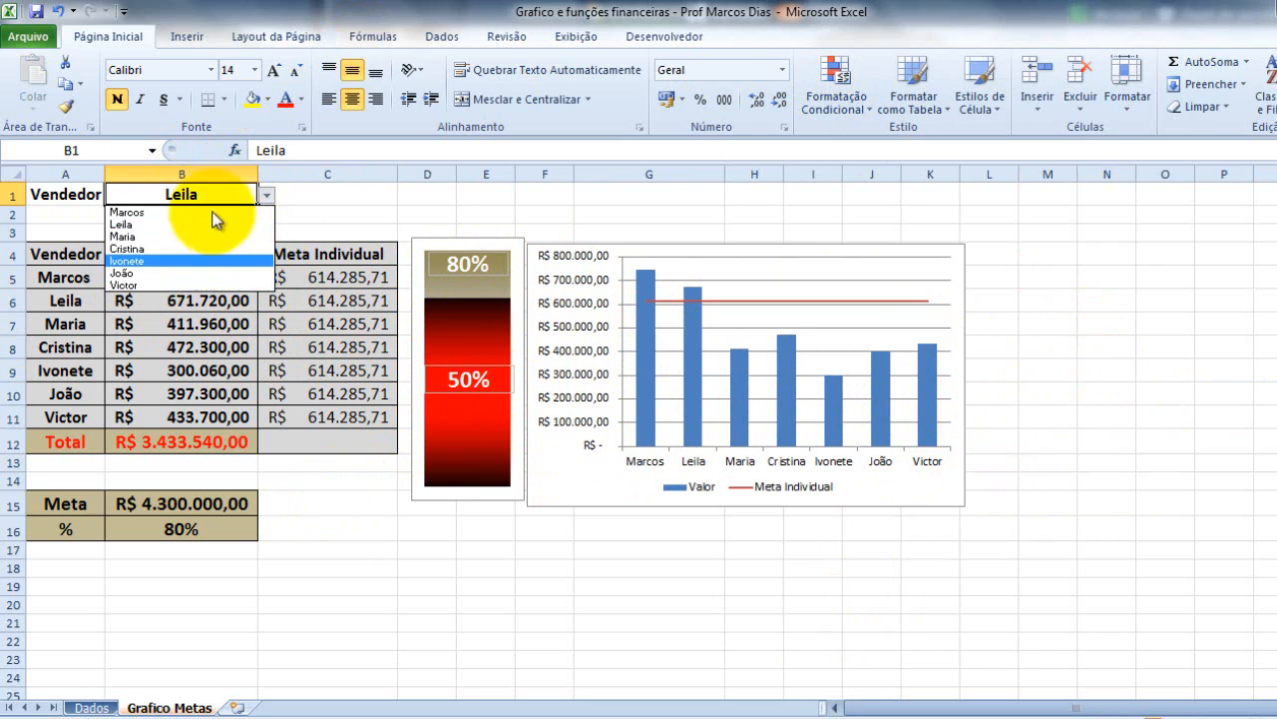
key("Escape")
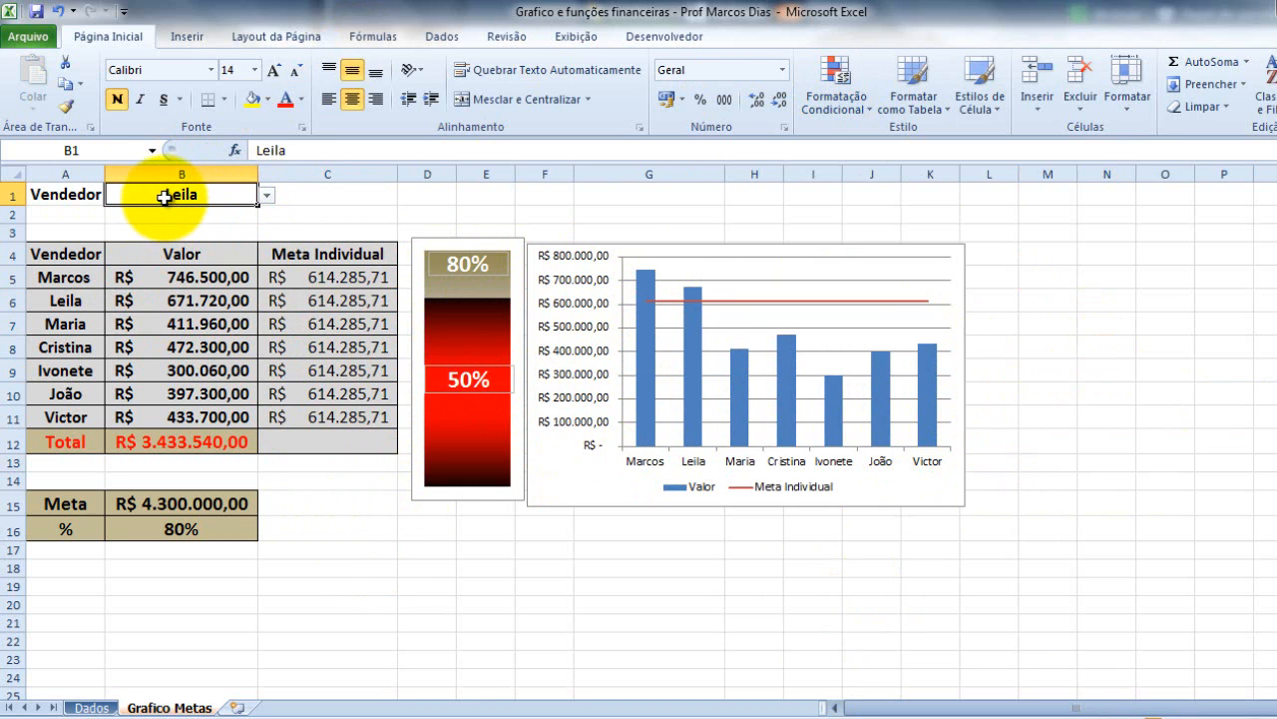
left_click(444, 40)
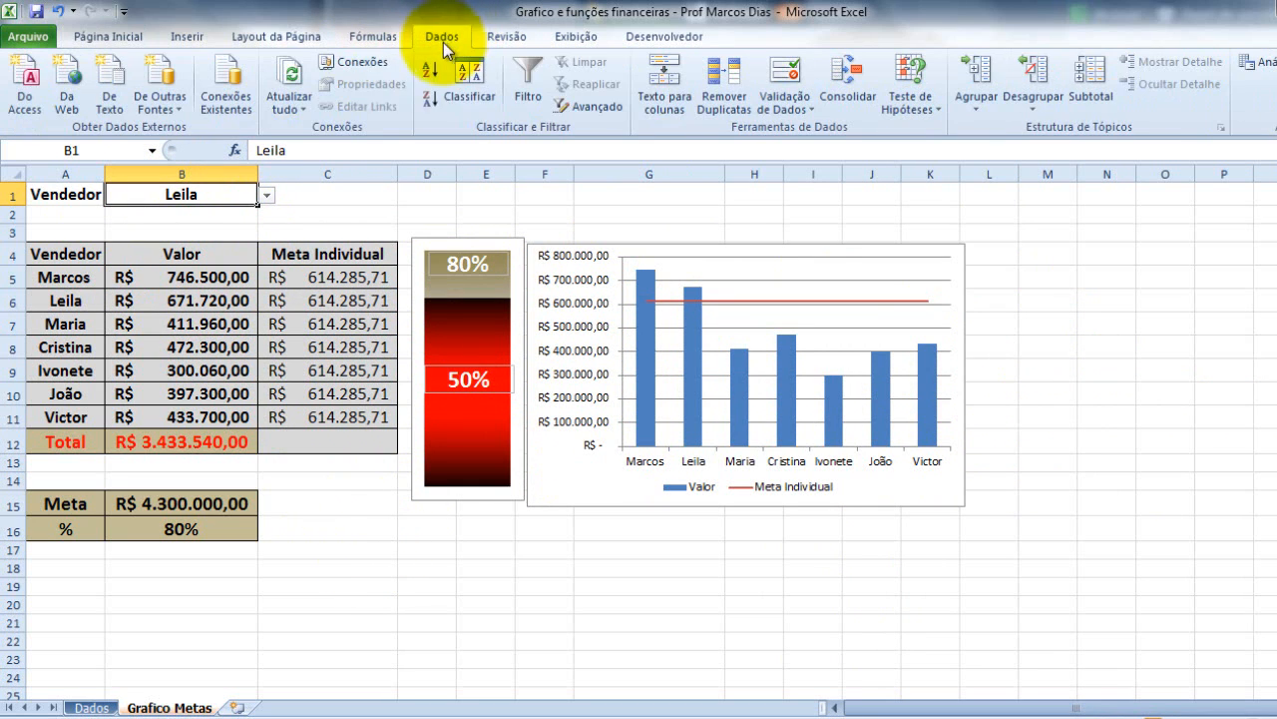
left_click(795, 108)
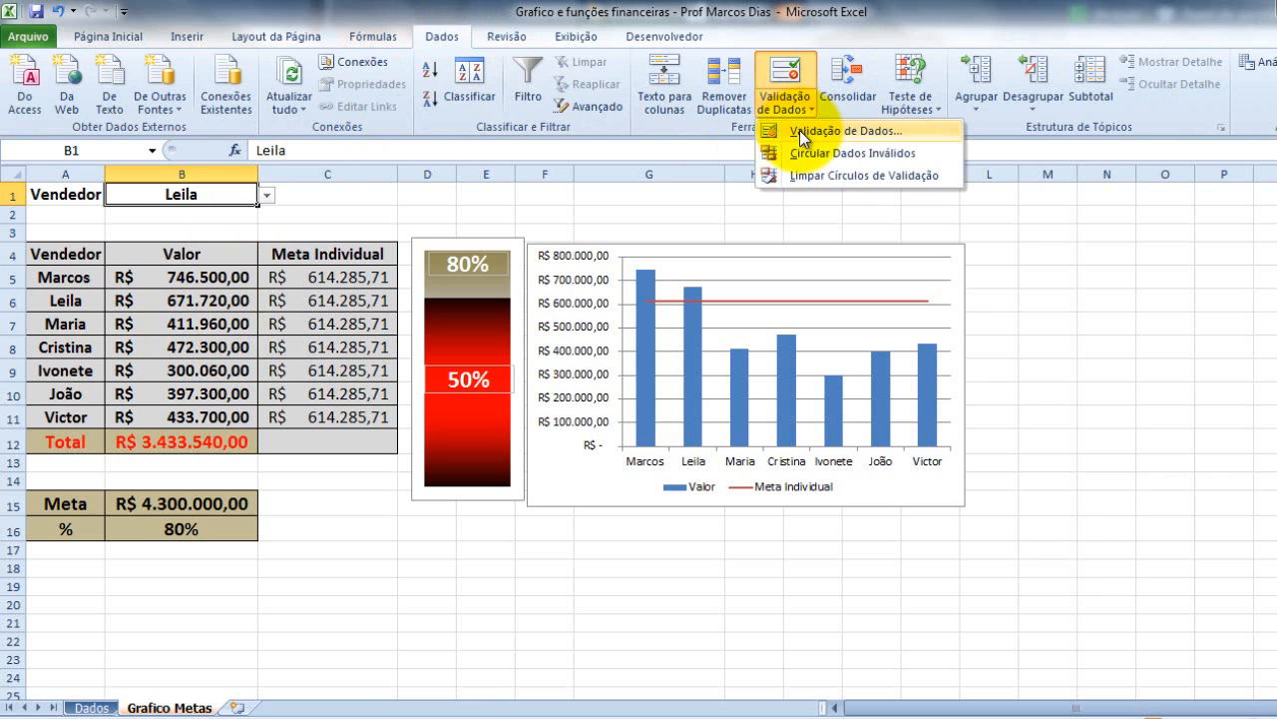
left_click(800, 131)
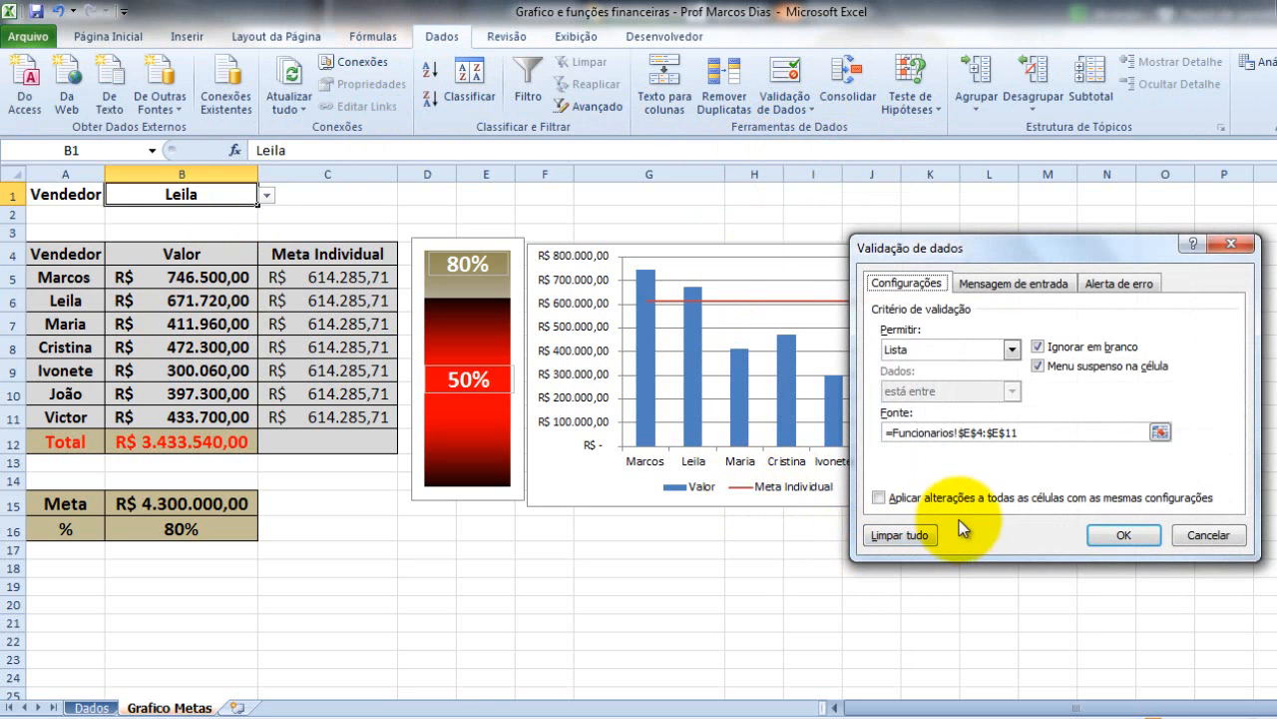
left_click(899, 536)
left_click(1123, 535)
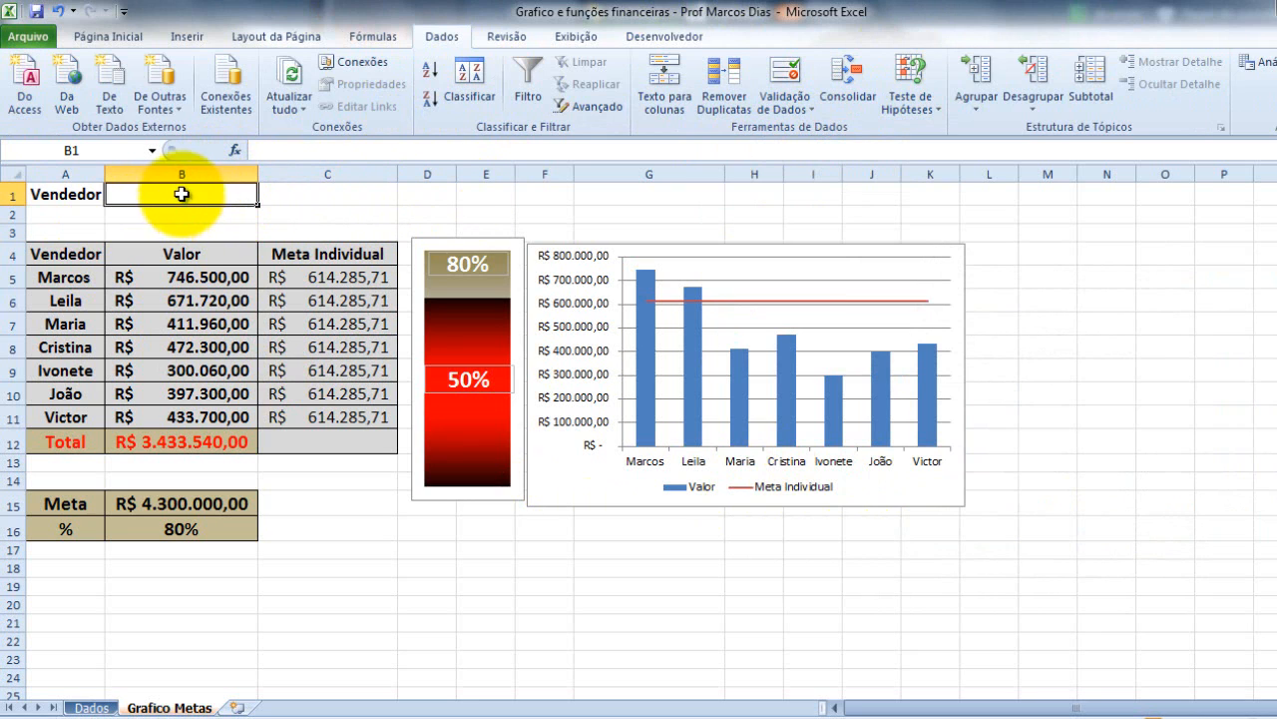
- Add Lista data validation to cell B1 with =Dados!$A$2:$A$8 as its source
left_click(785, 105)
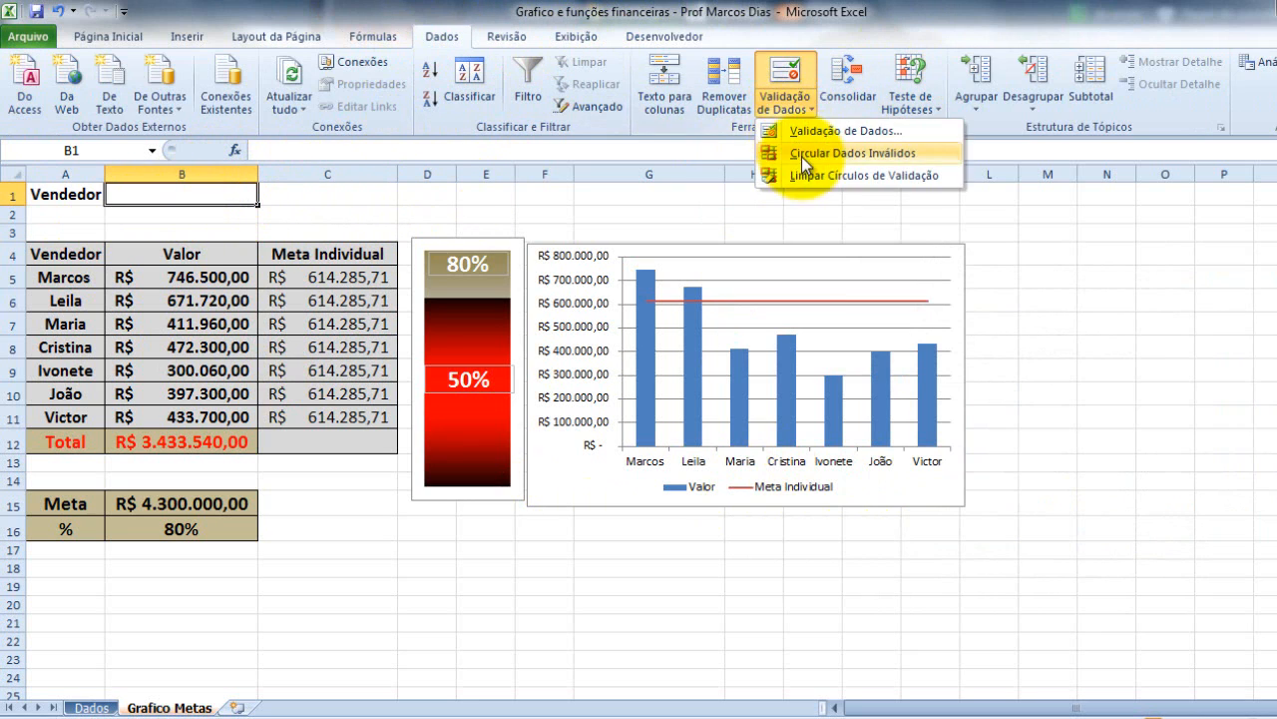
left_click(785, 136)
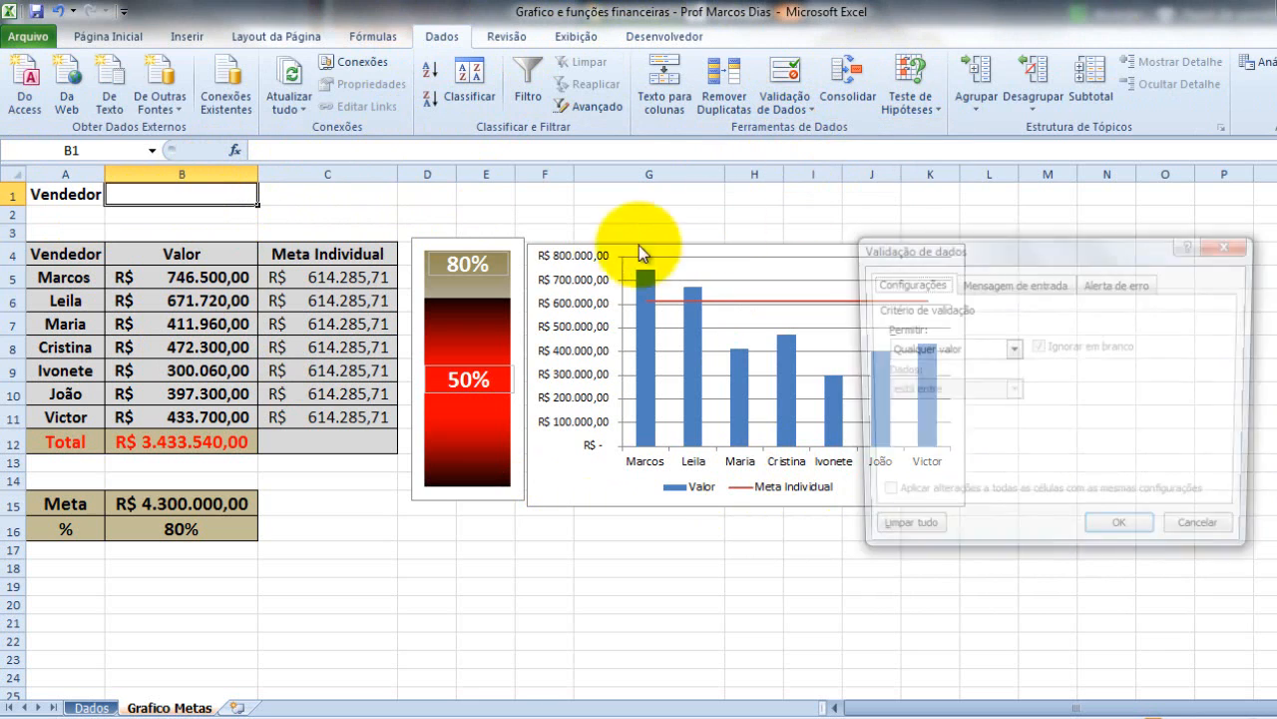
left_click(1010, 349)
left_click(971, 408)
left_click(941, 431)
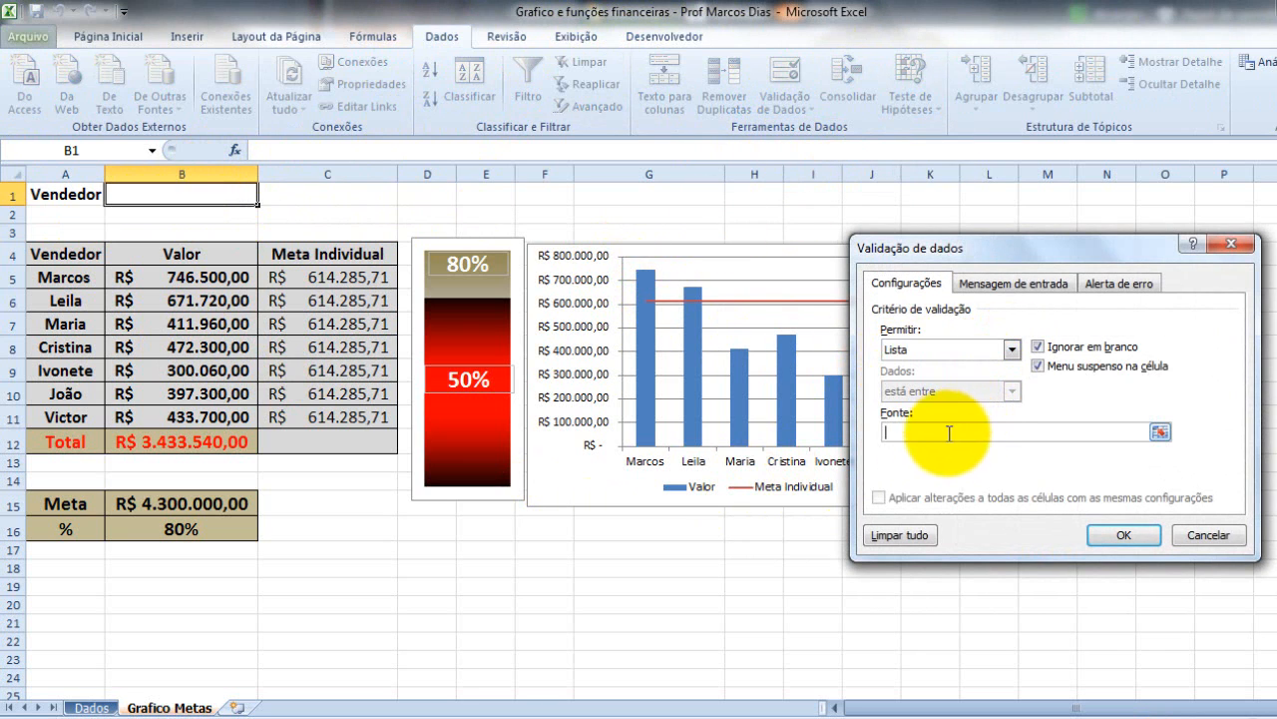
left_click(91, 707)
scroll(95, 547, "up", 2)
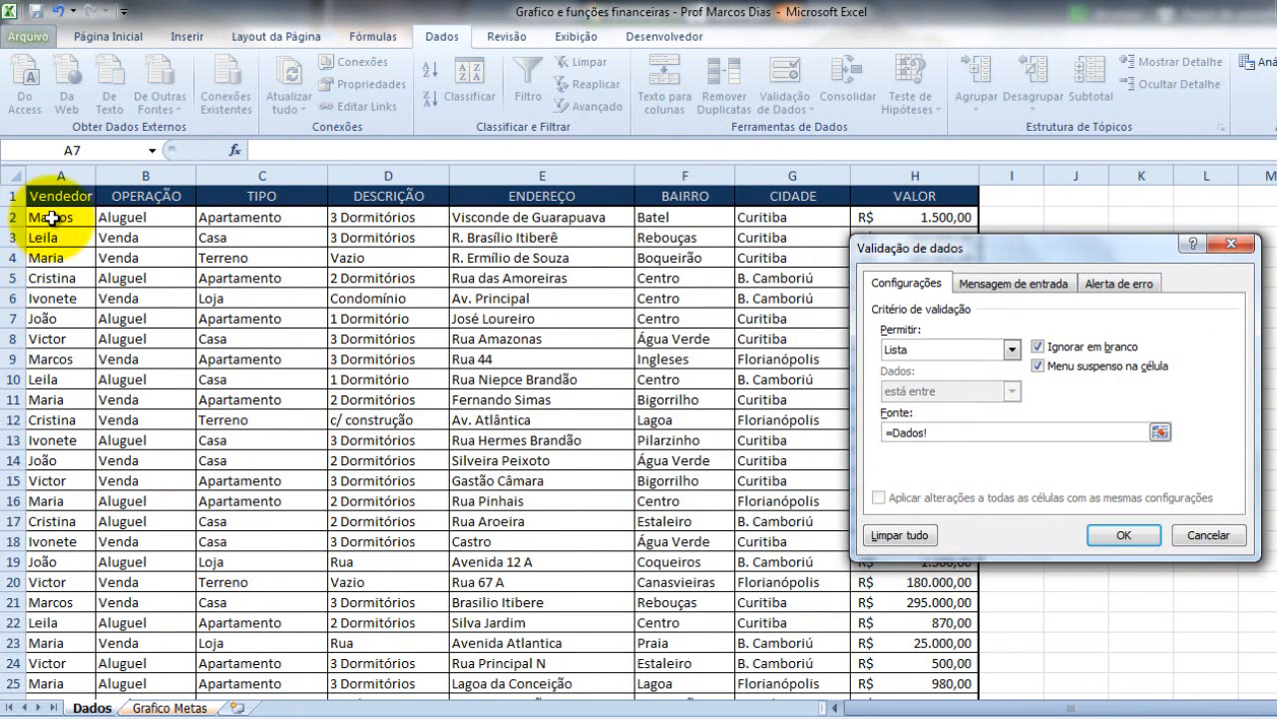
left_click_drag(51, 218, 50, 340)
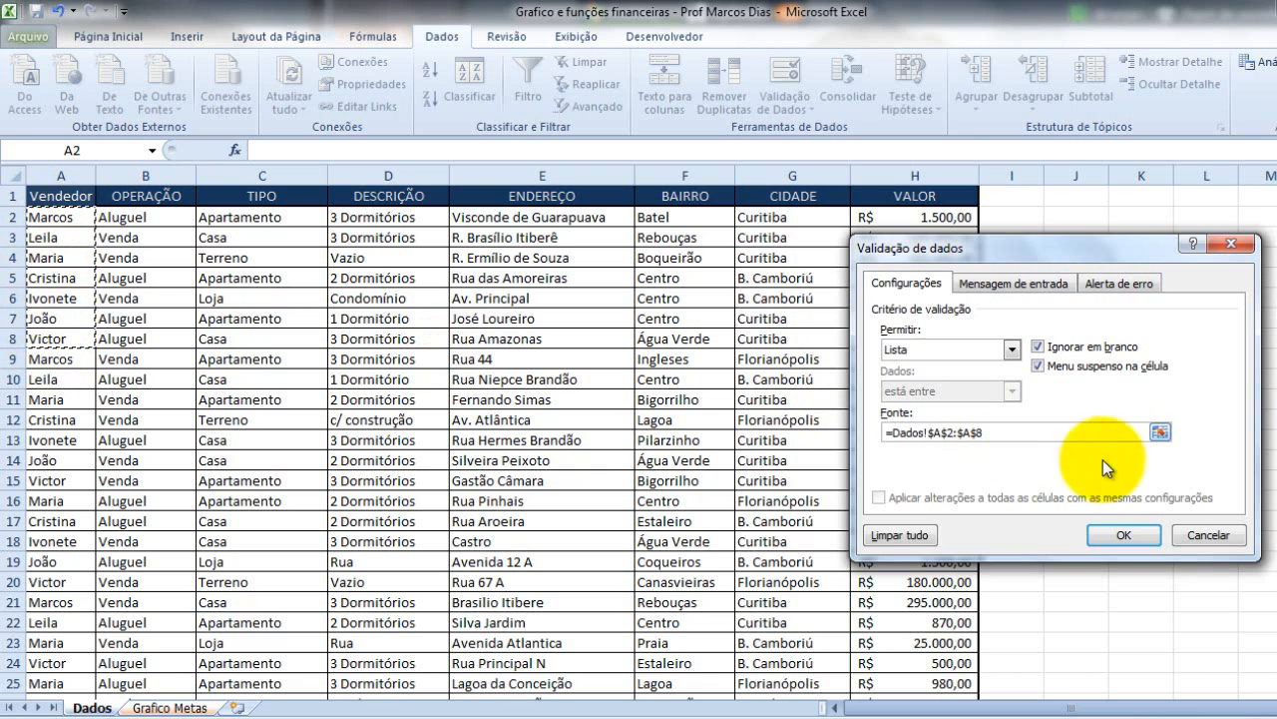
left_click(1122, 536)
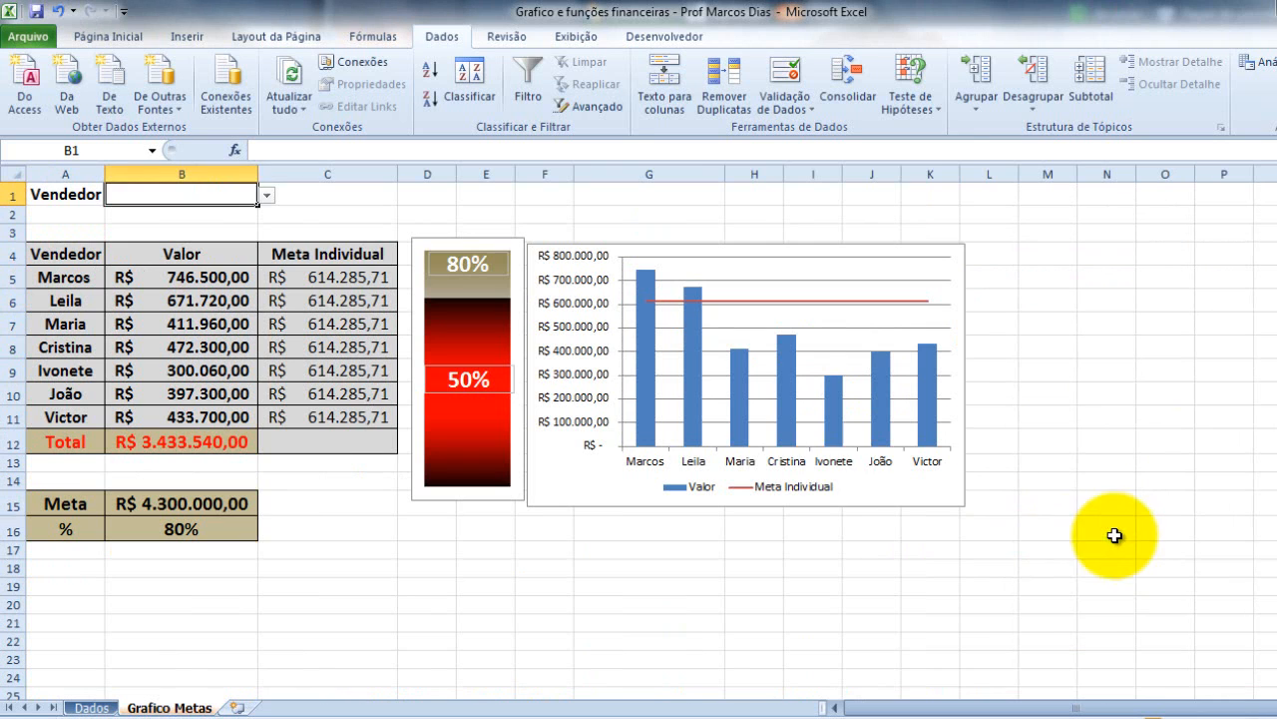
- Try the seller list in B1 with different entries, ending with the seller named in A9 selected
left_click(270, 196)
left_click(255, 233)
left_click(266, 197)
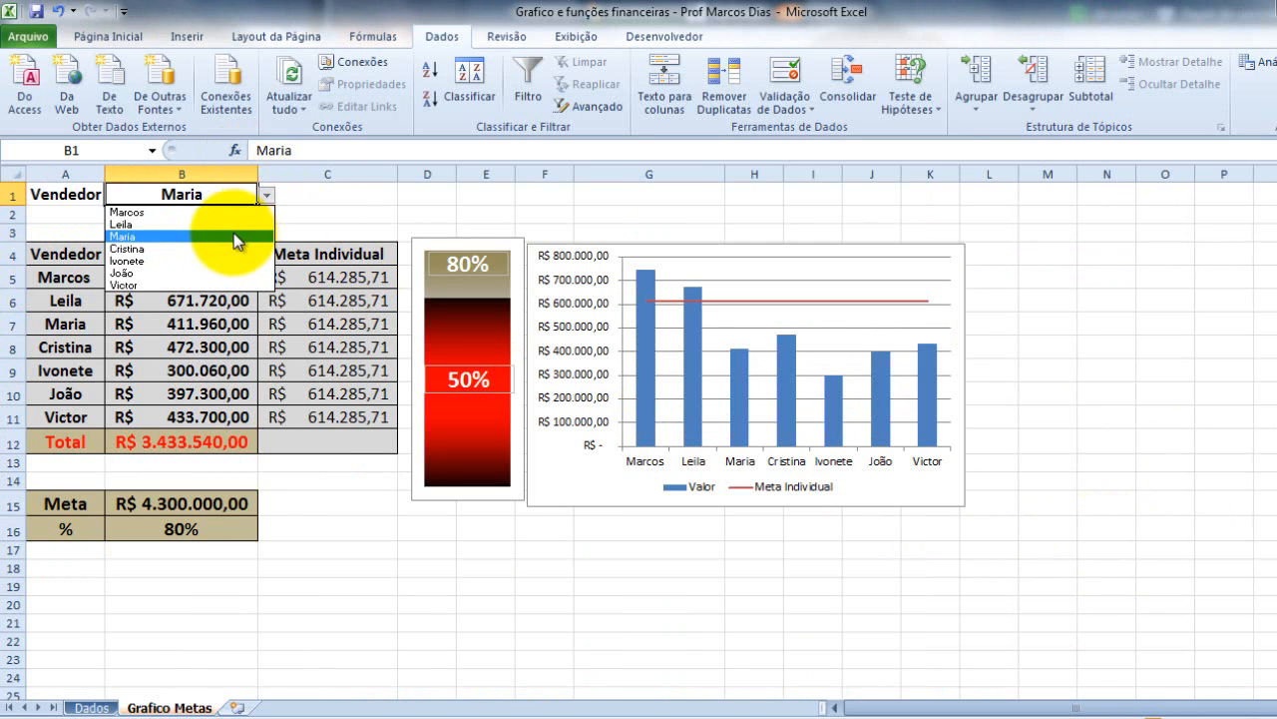
left_click(233, 233)
left_click(265, 198)
left_click(229, 258)
left_click(1053, 352)
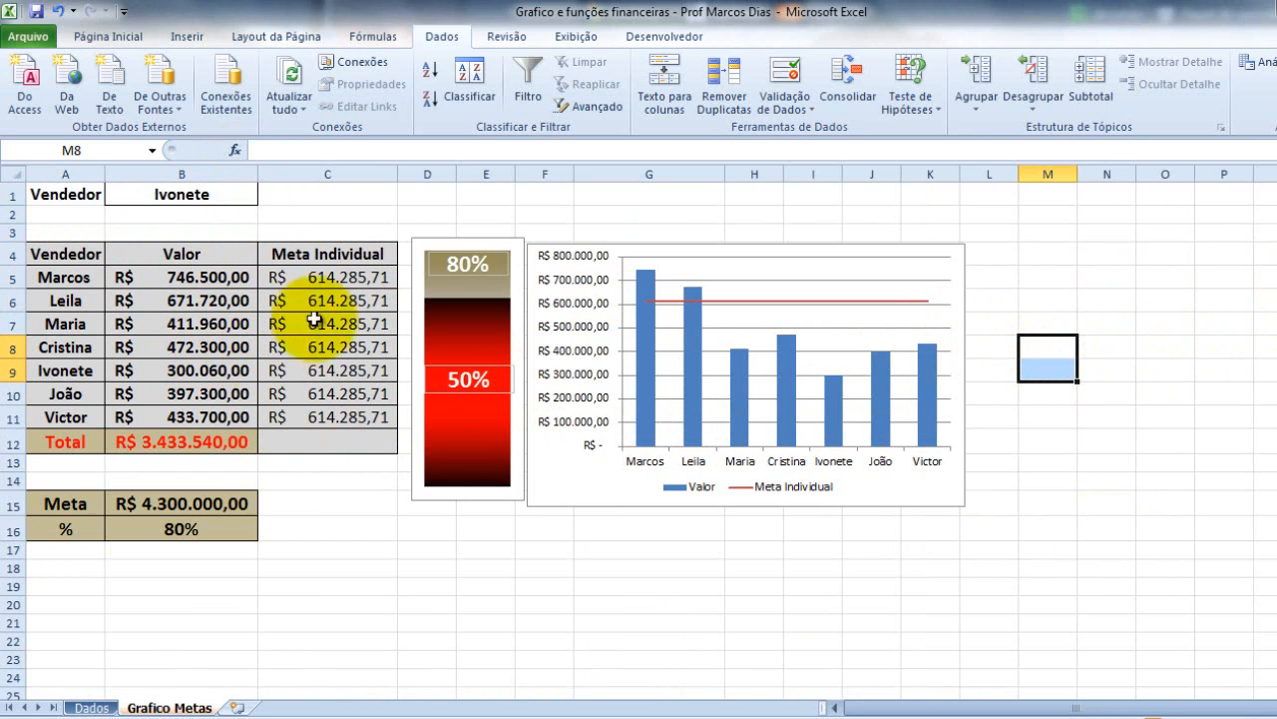
- Begin a nested SE formula in C1 with the test B1=A5 returning B5/C5
left_click(318, 196)
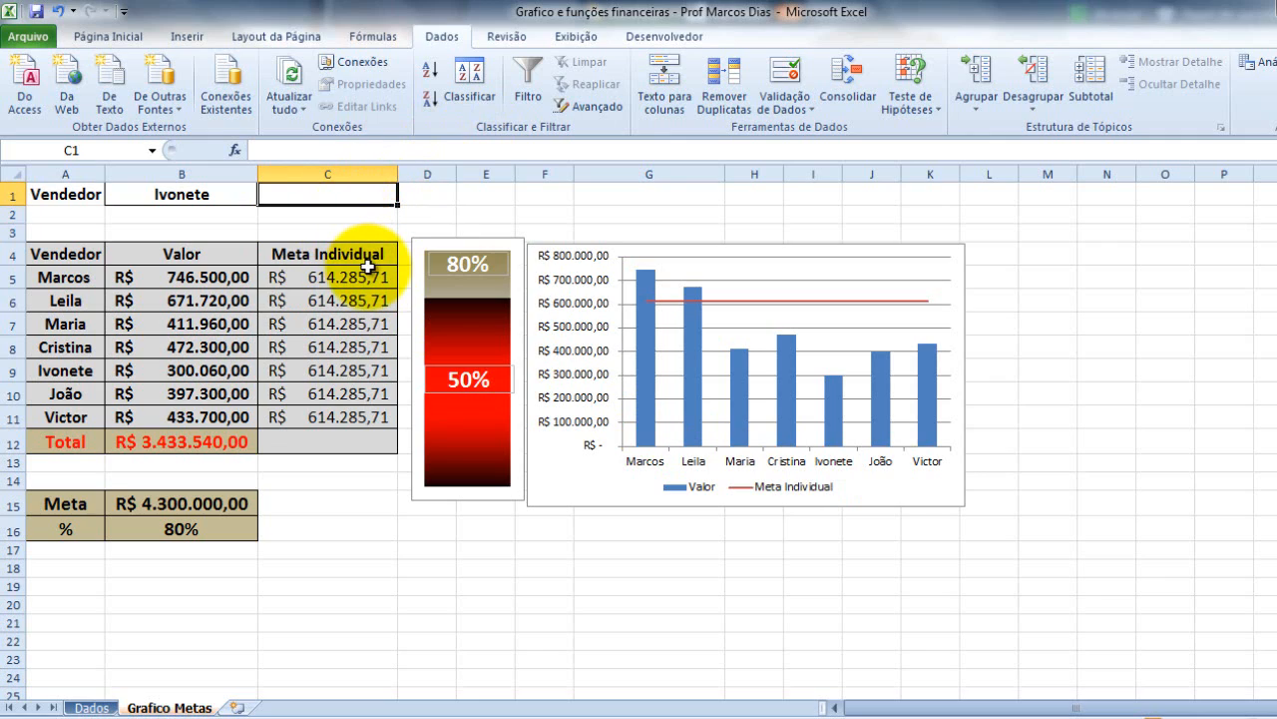
type("=se(")
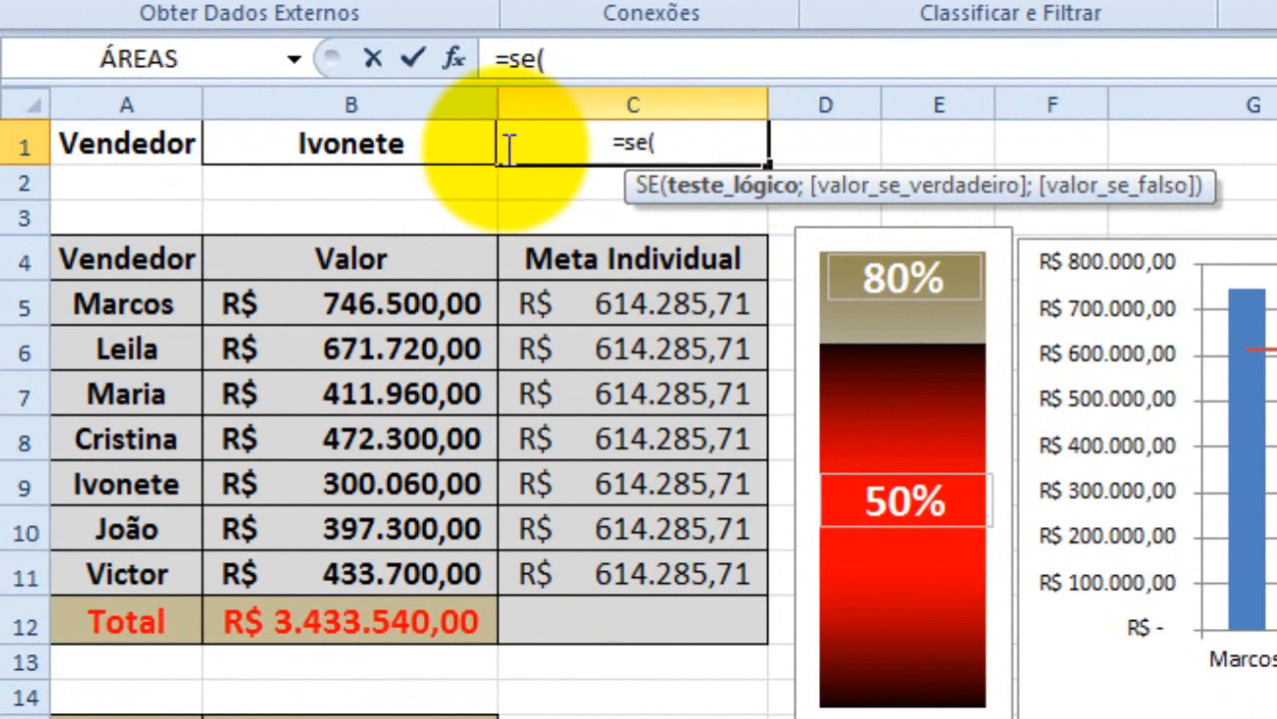
left_click(439, 149)
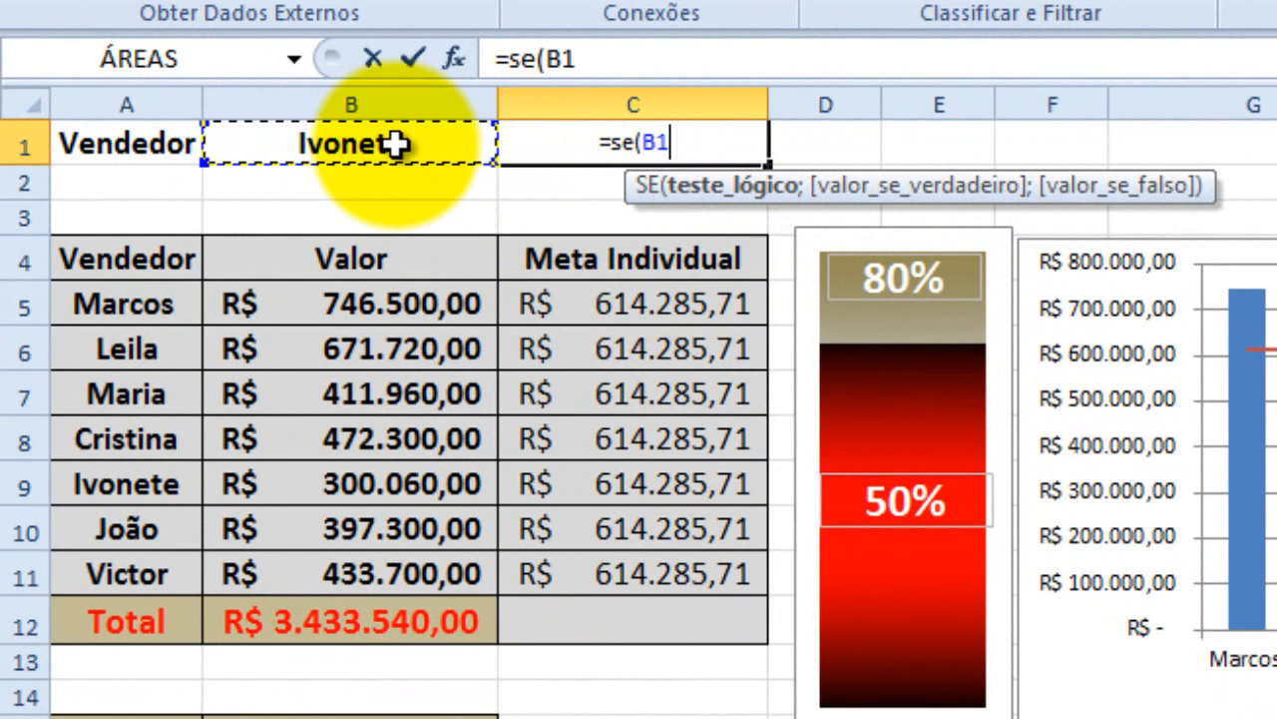
type("=")
left_click(159, 304)
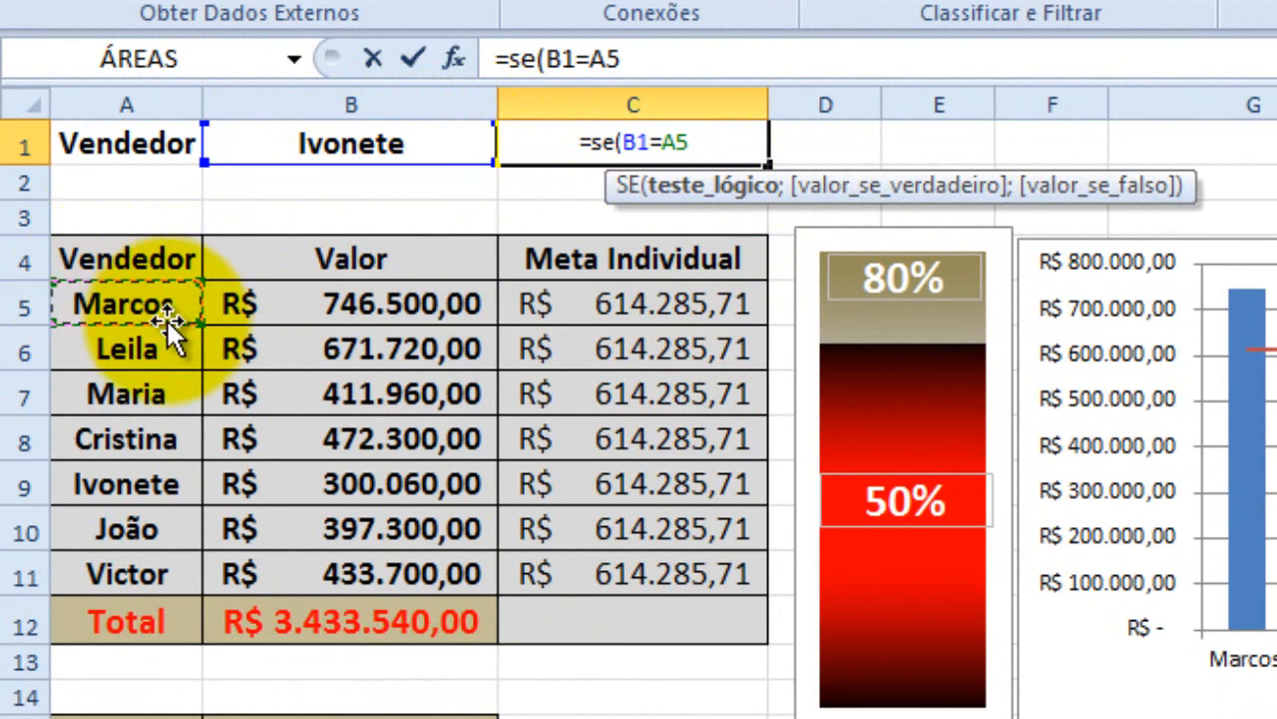
type(";")
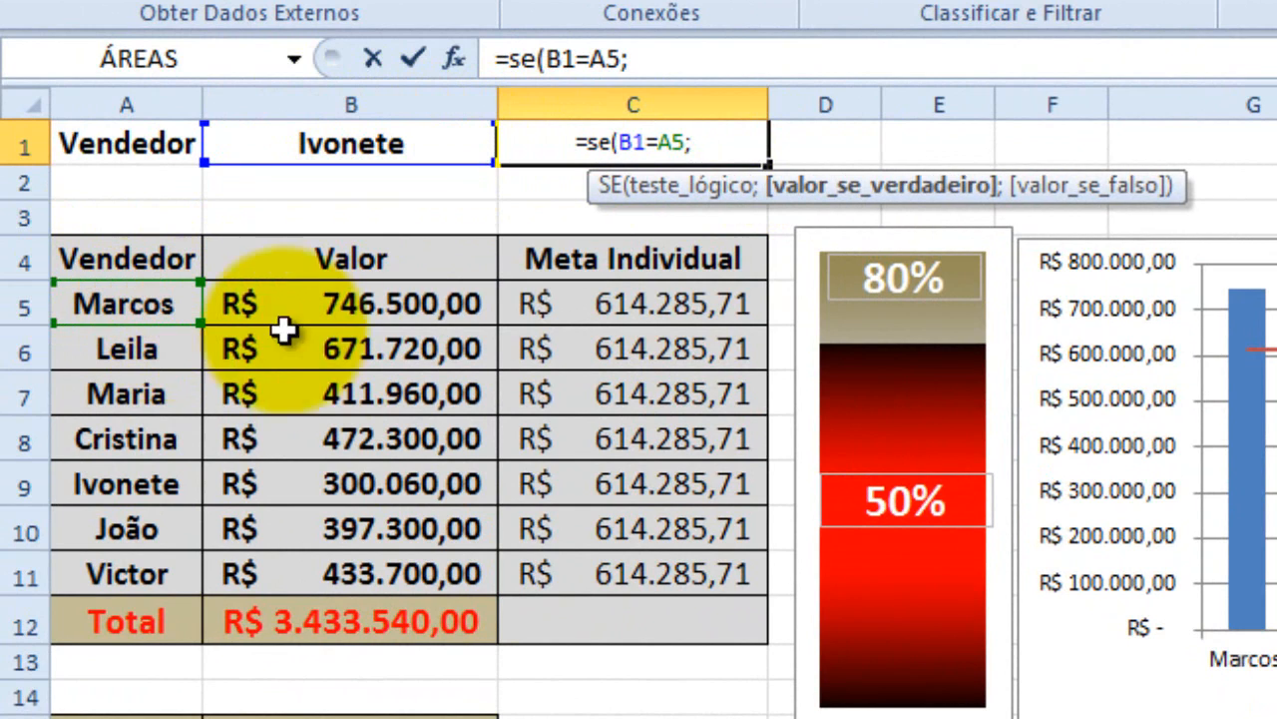
left_click(364, 304)
type("/")
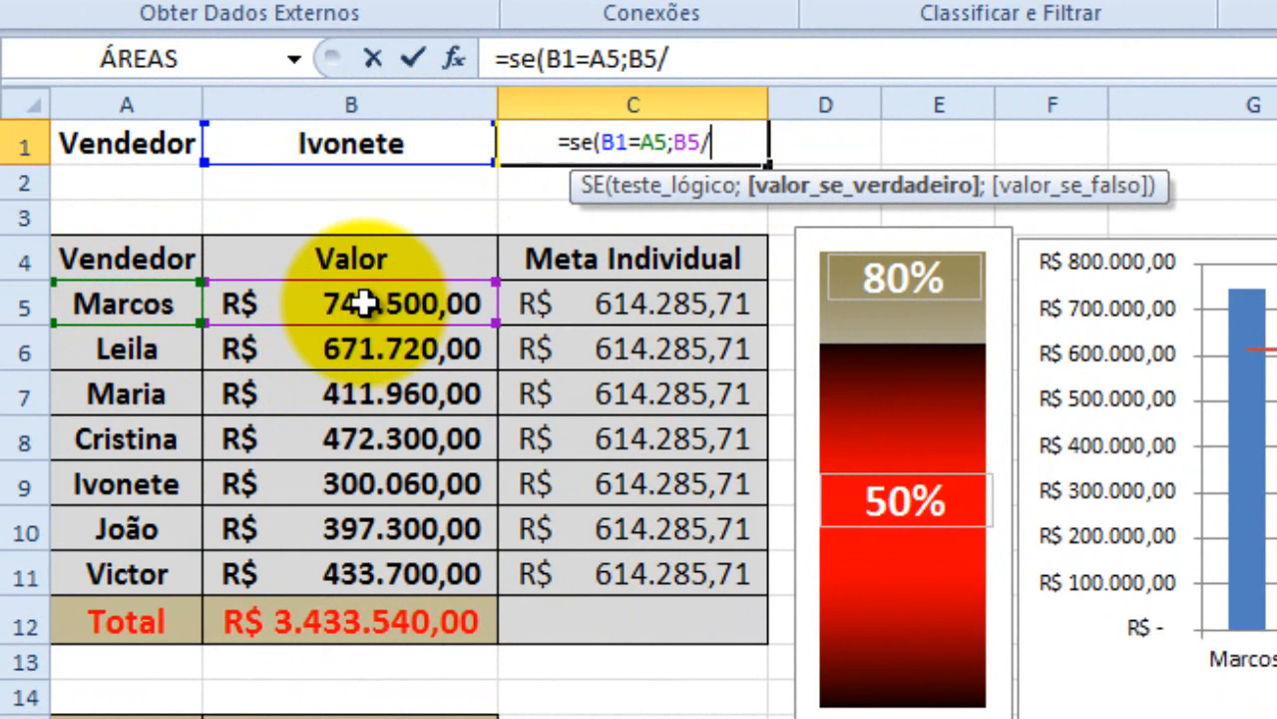
left_click(713, 312)
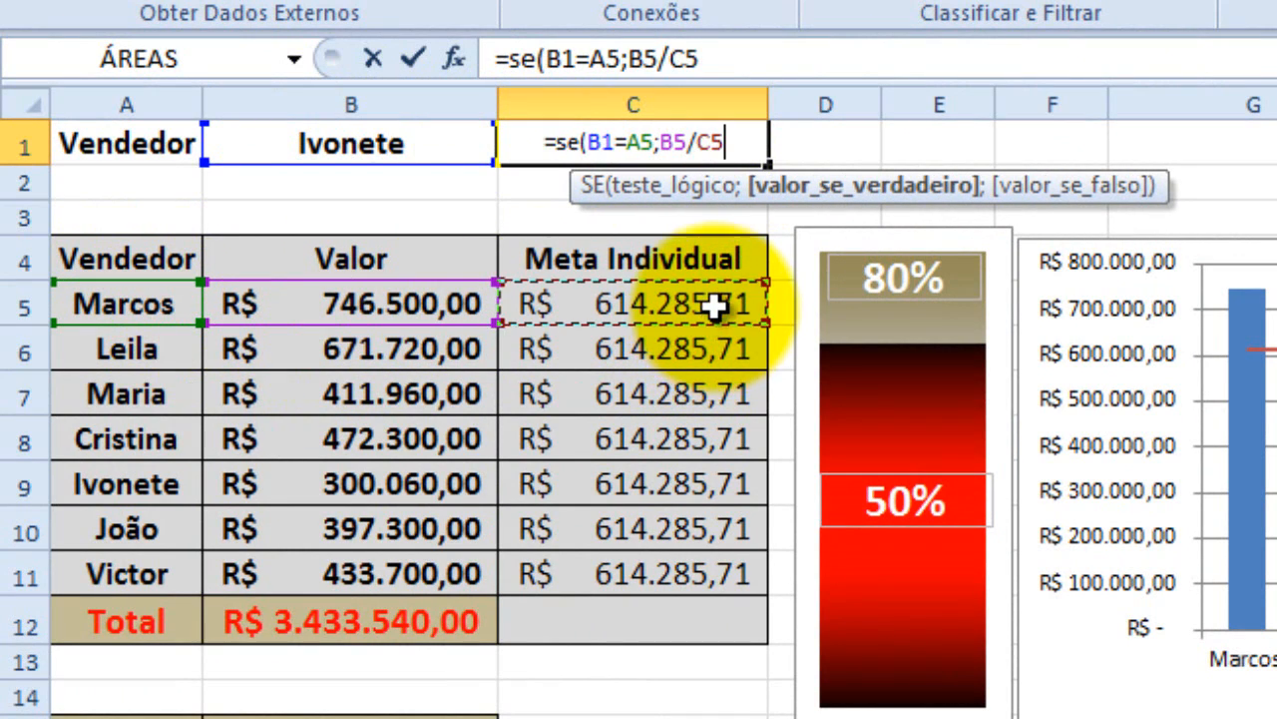
type(";")
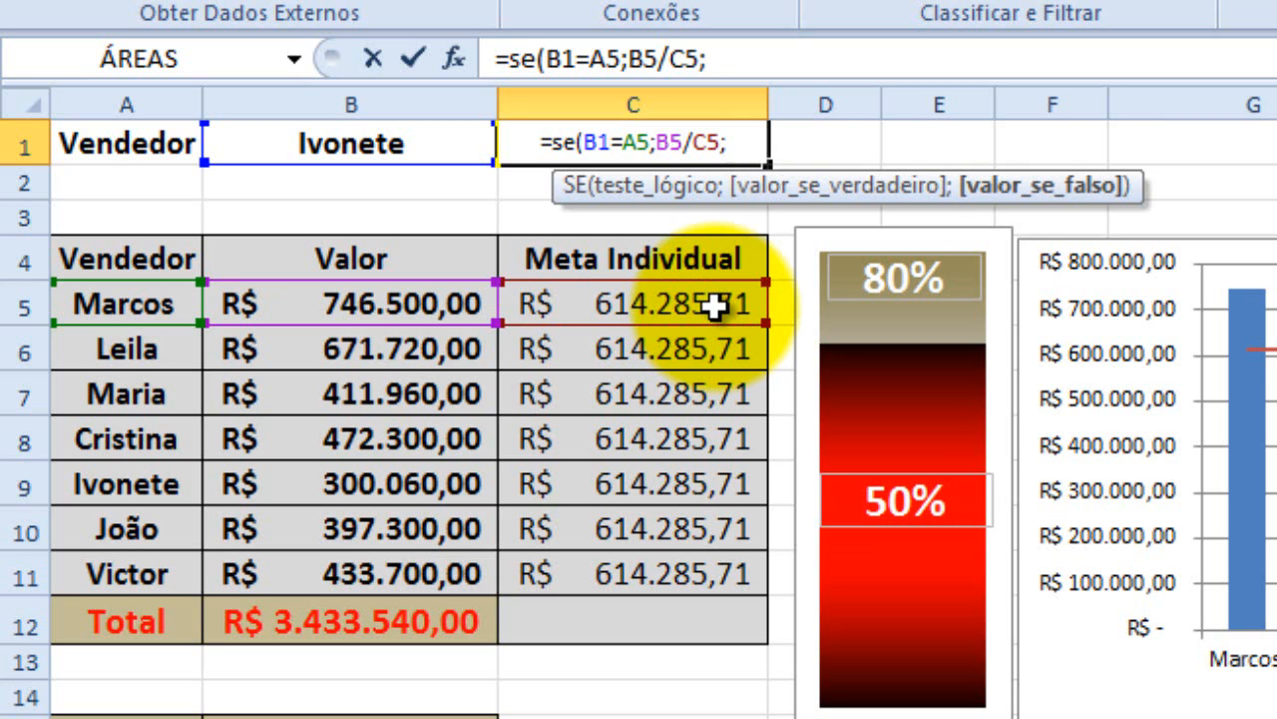
- Nest a second SE in the C1 formula that returns B6/C6 when B1=A6
type("s")
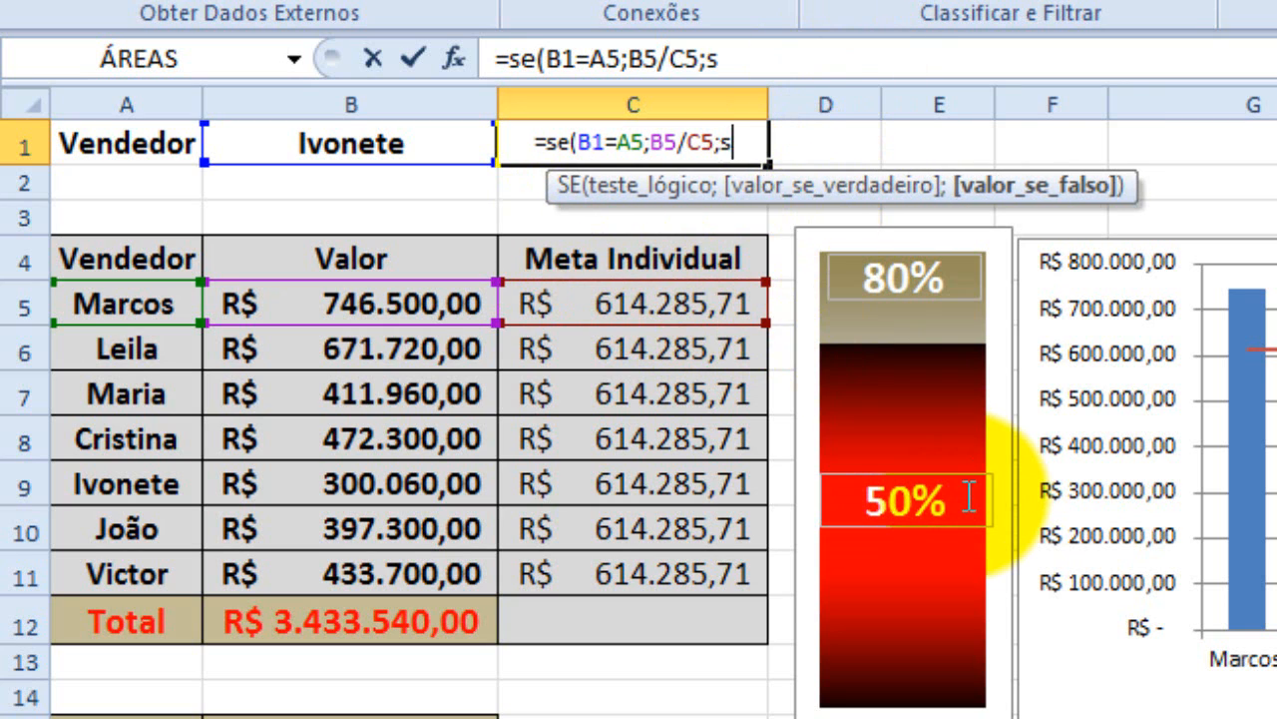
type("e(")
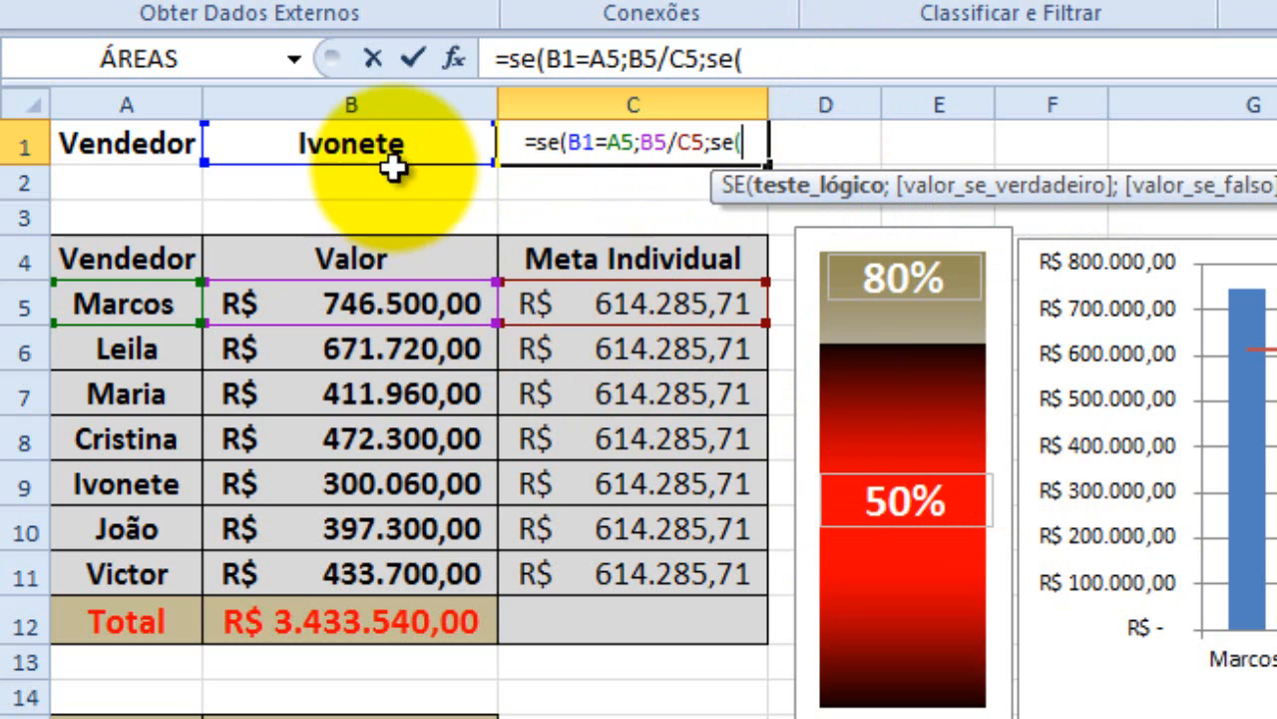
left_click(384, 148)
type("=")
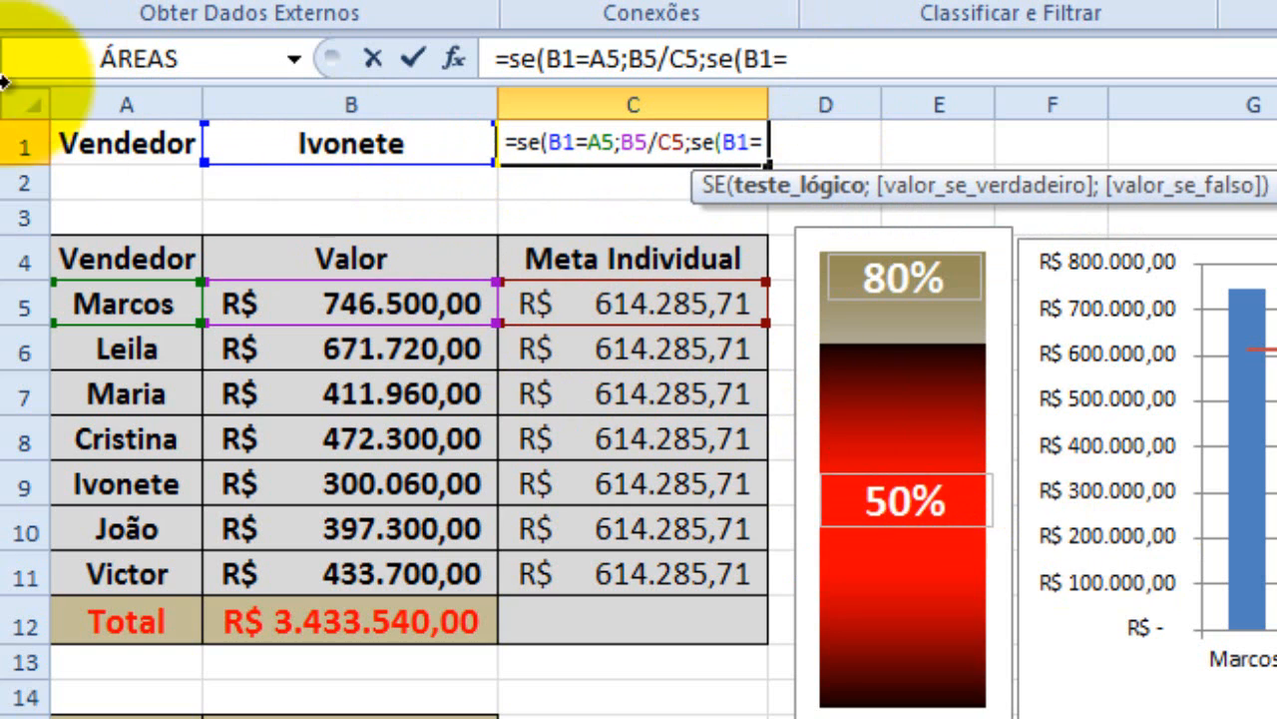
left_click(160, 351)
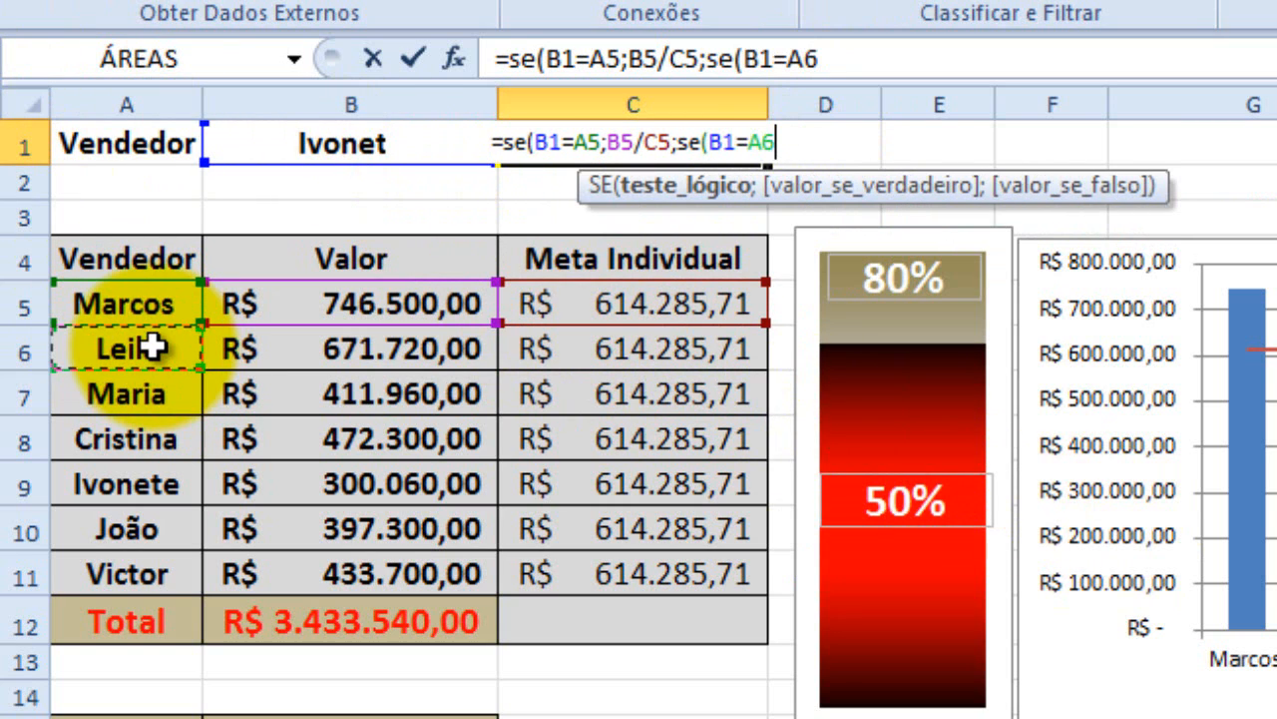
type(";")
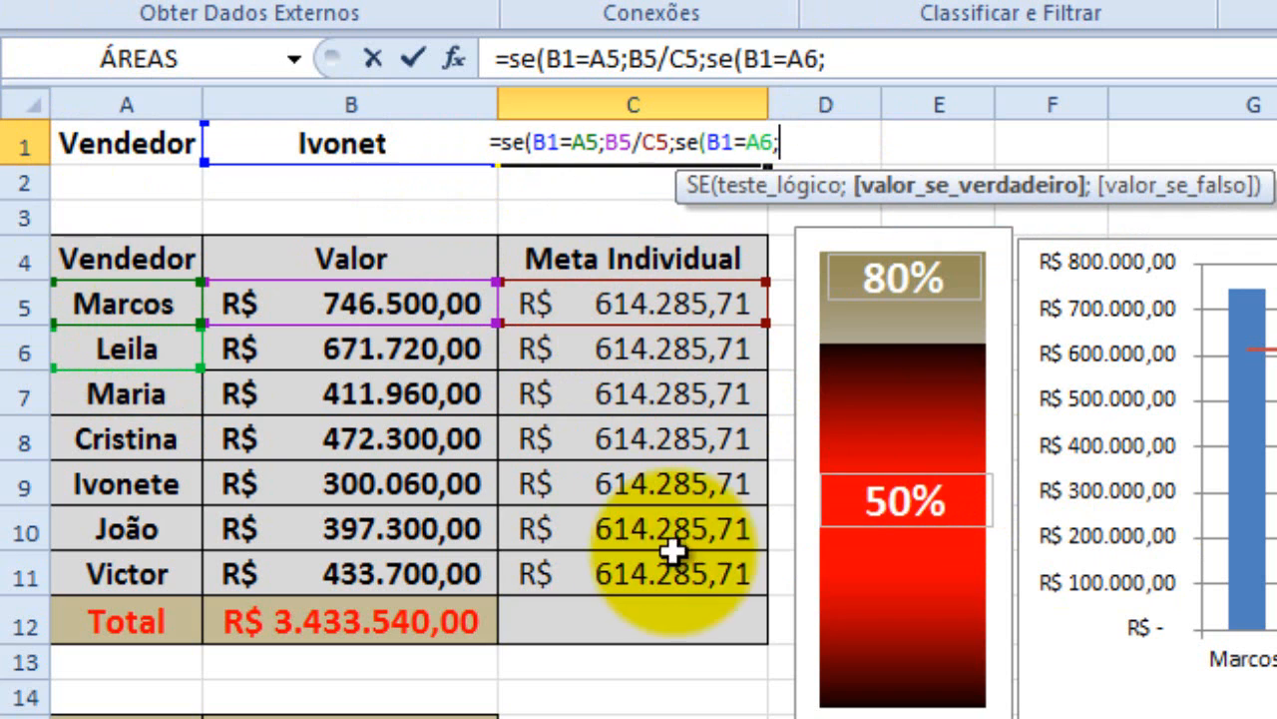
left_click(429, 339)
type("/")
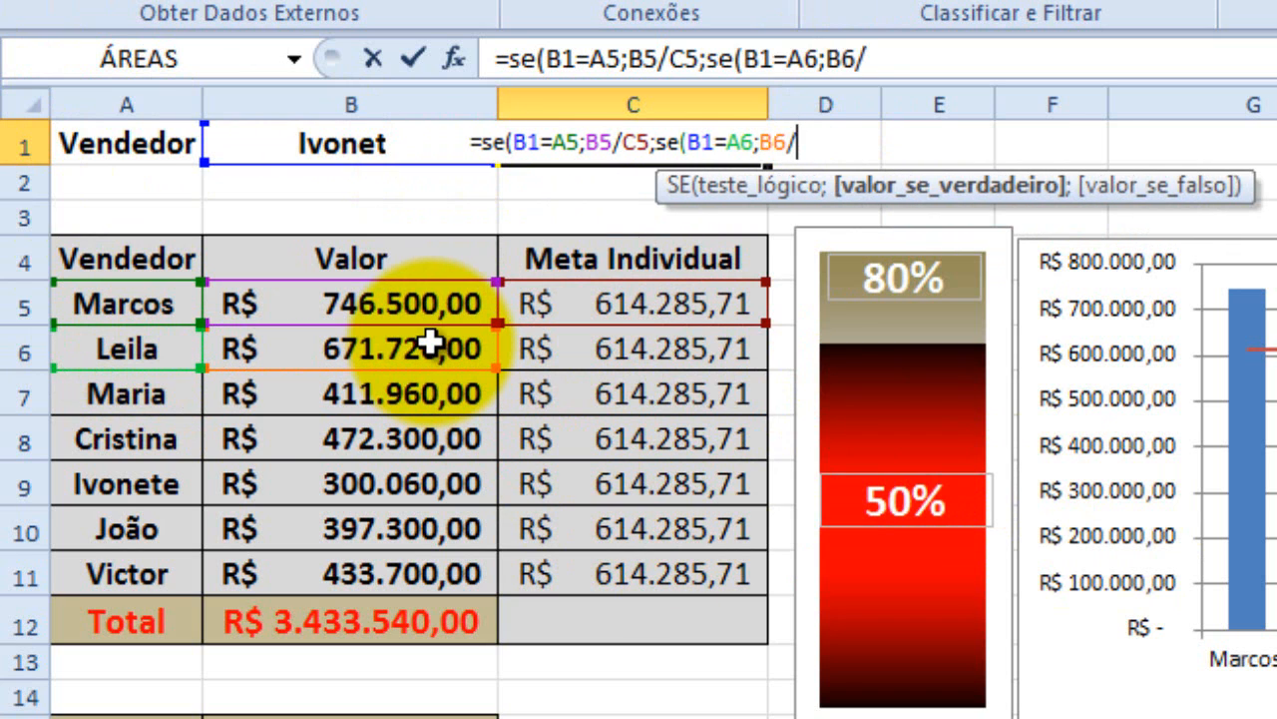
left_click(574, 349)
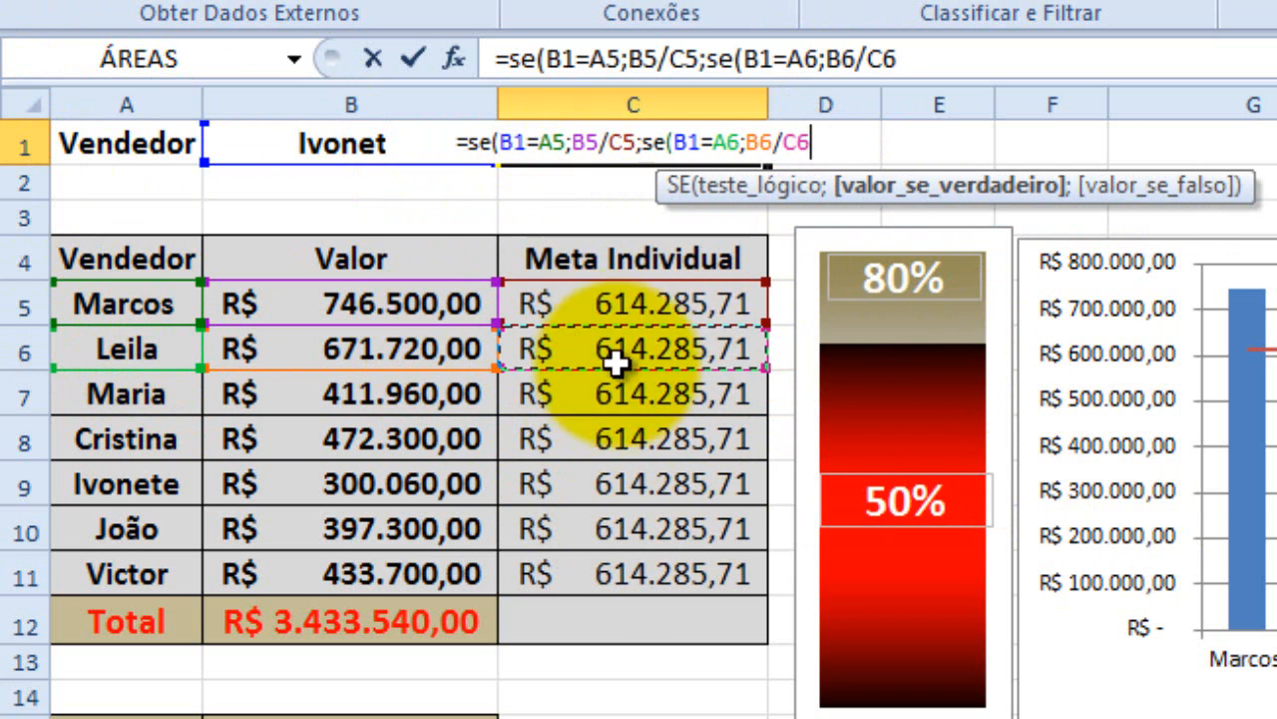
- Nest a third SE in the C1 formula that returns B7/C7 when B1=A7
type(";se(")
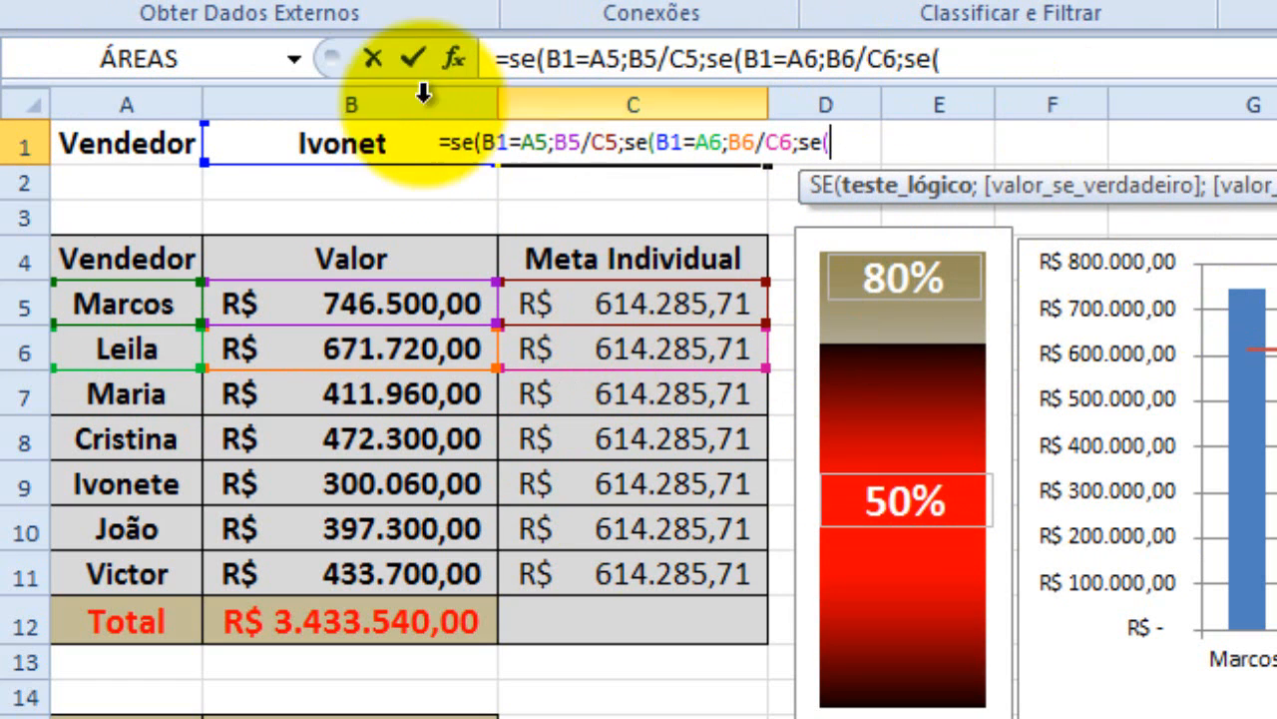
left_click(339, 142)
type("=")
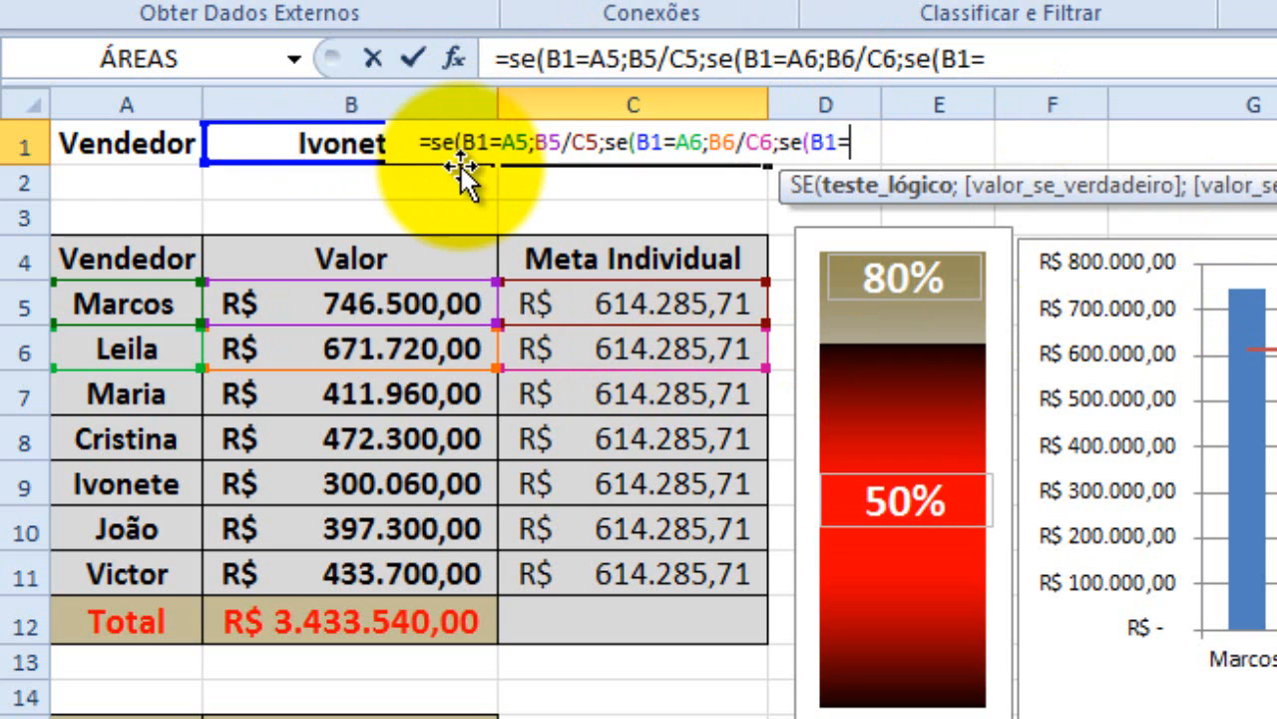
left_click(129, 394)
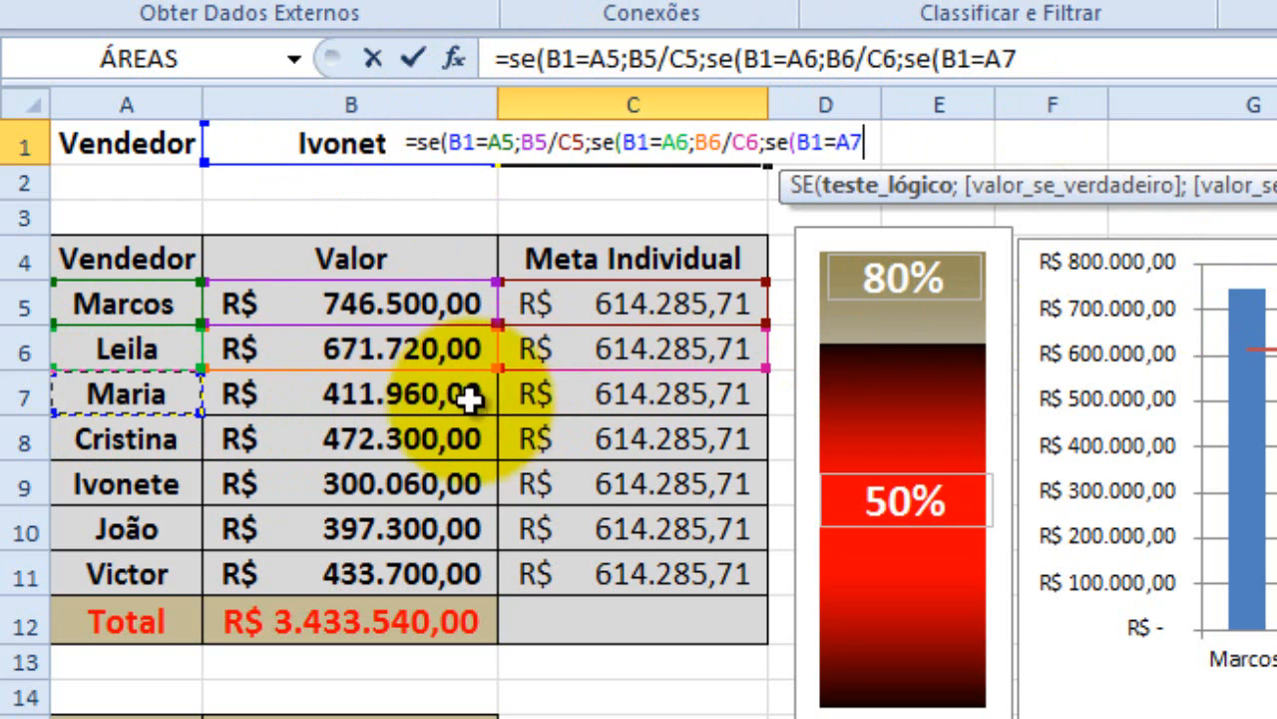
type(";")
left_click(402, 394)
type("/")
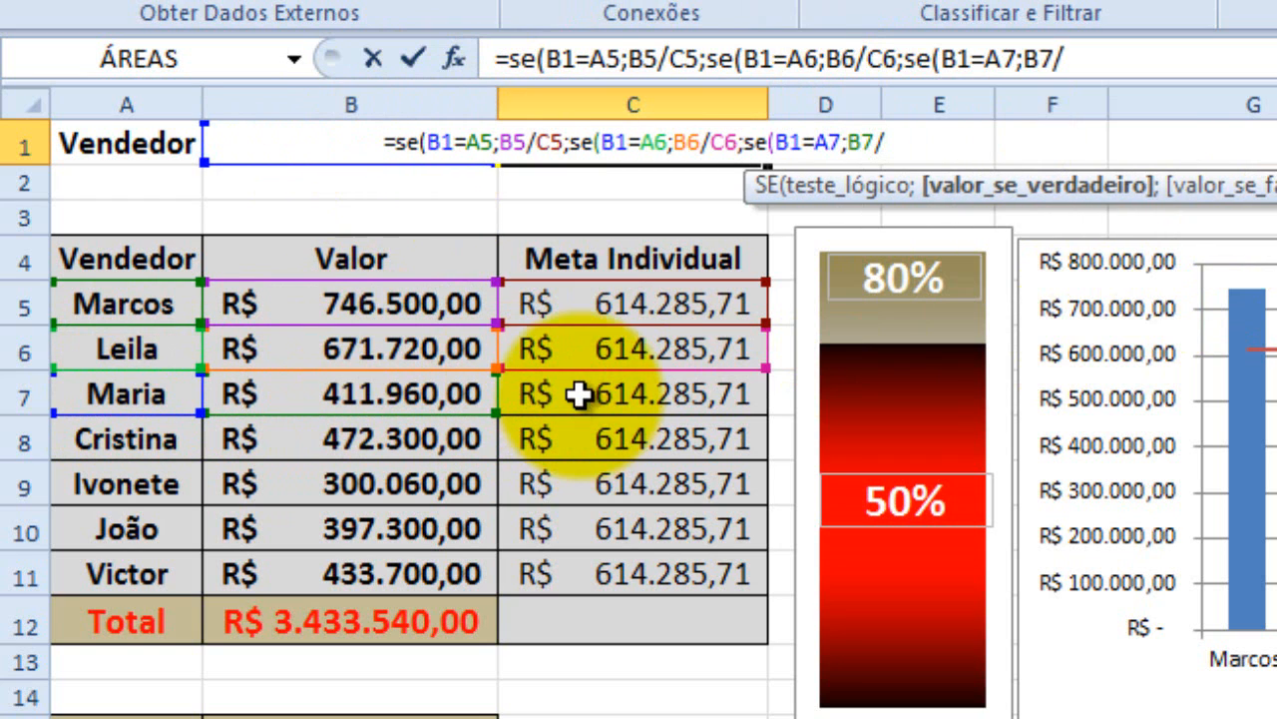
left_click(579, 389)
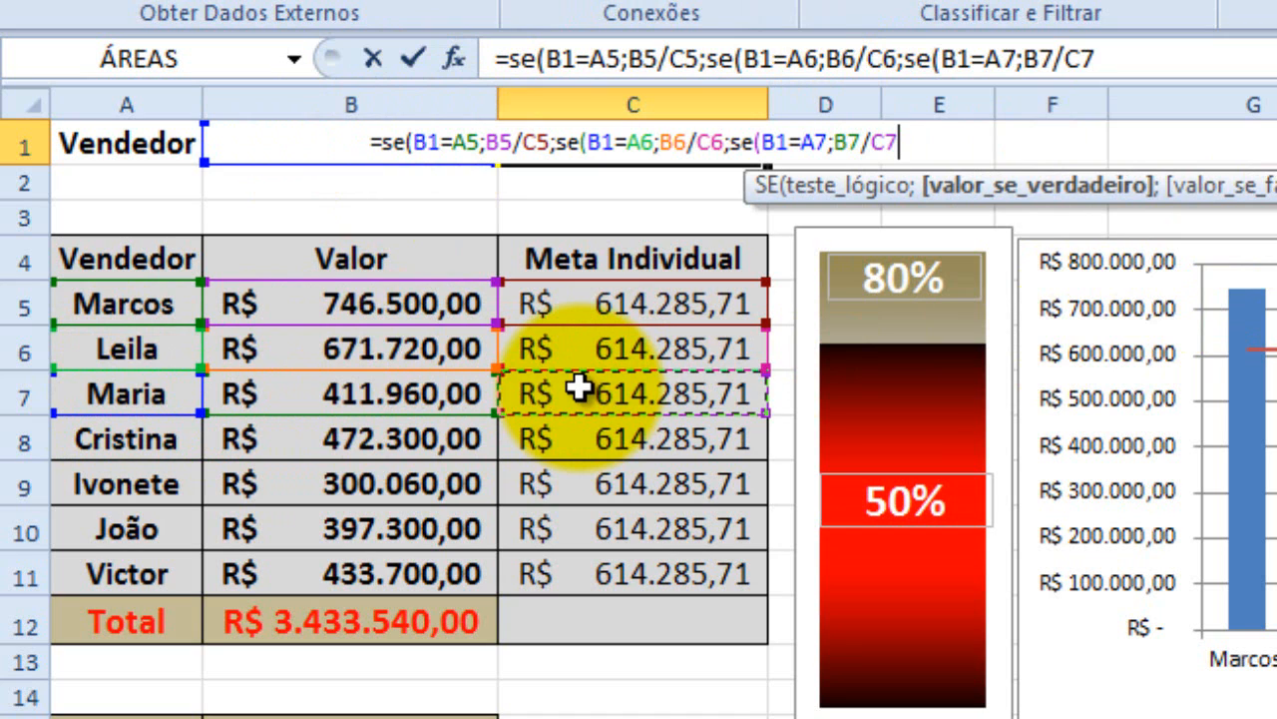
- Nest a fourth SE in the C1 formula that returns B8/C8 when B1=A8
type("e(")
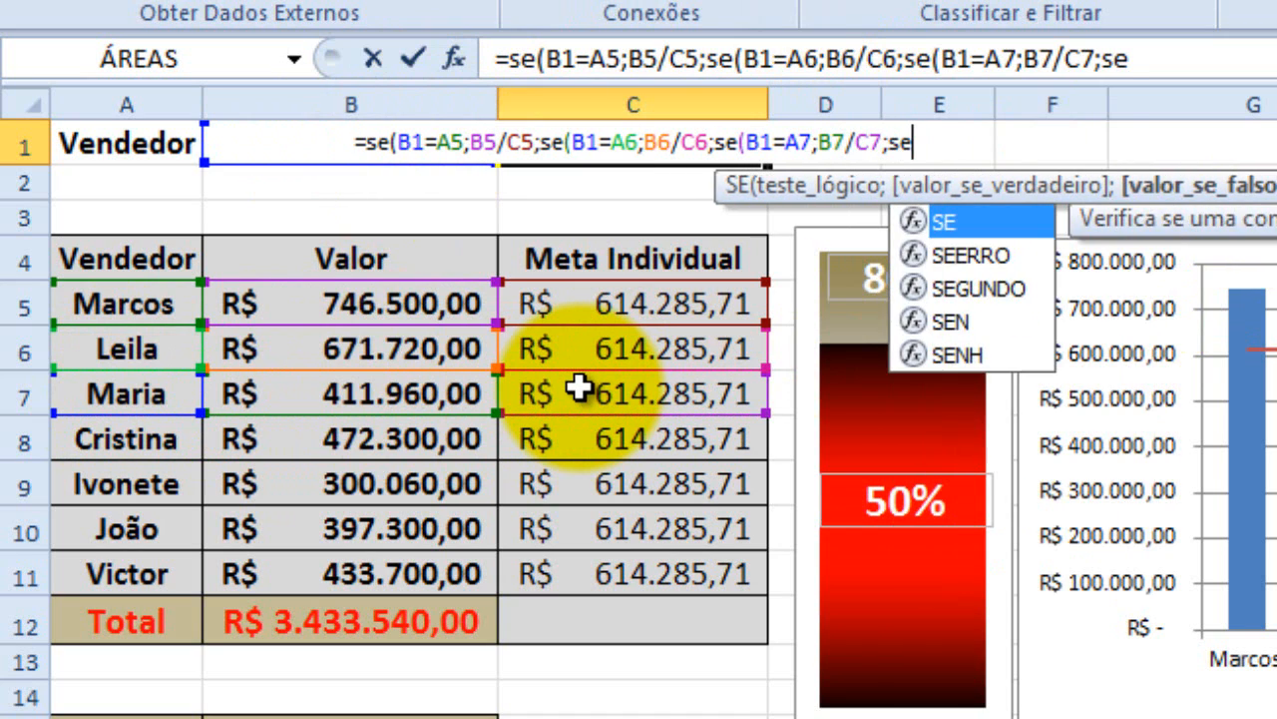
left_click(250, 135)
type("=")
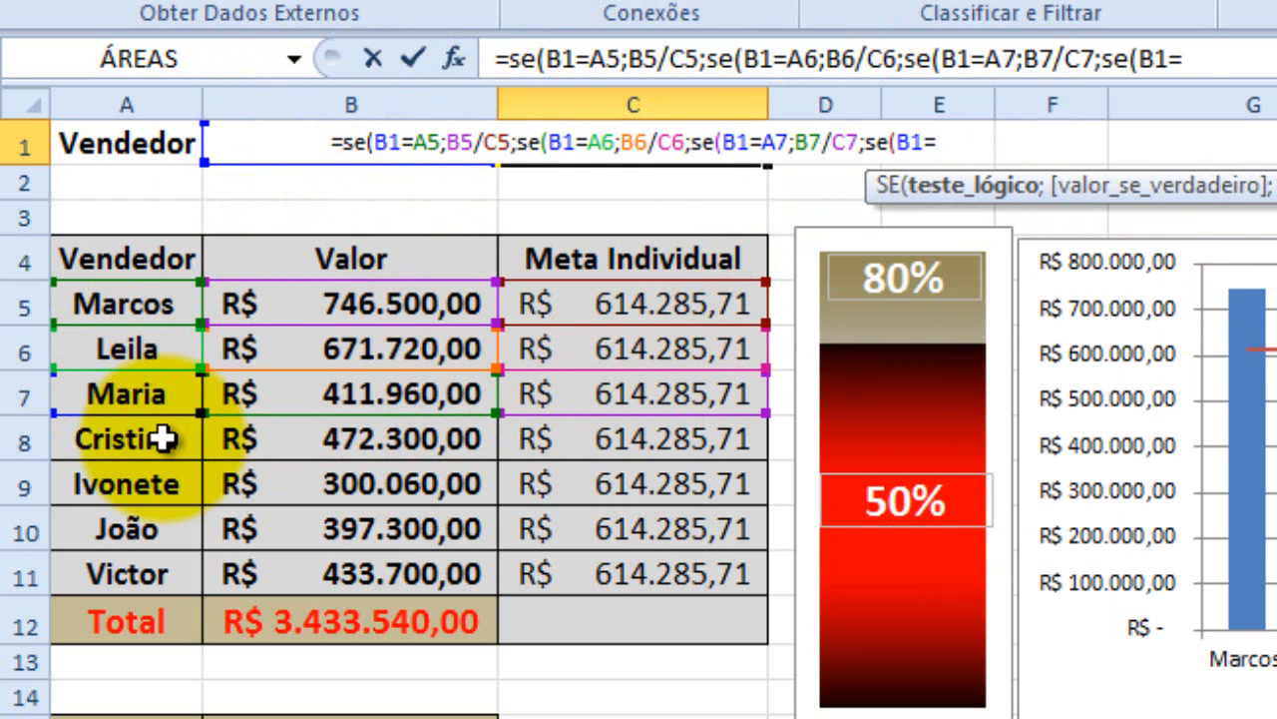
left_click(165, 438)
type(";")
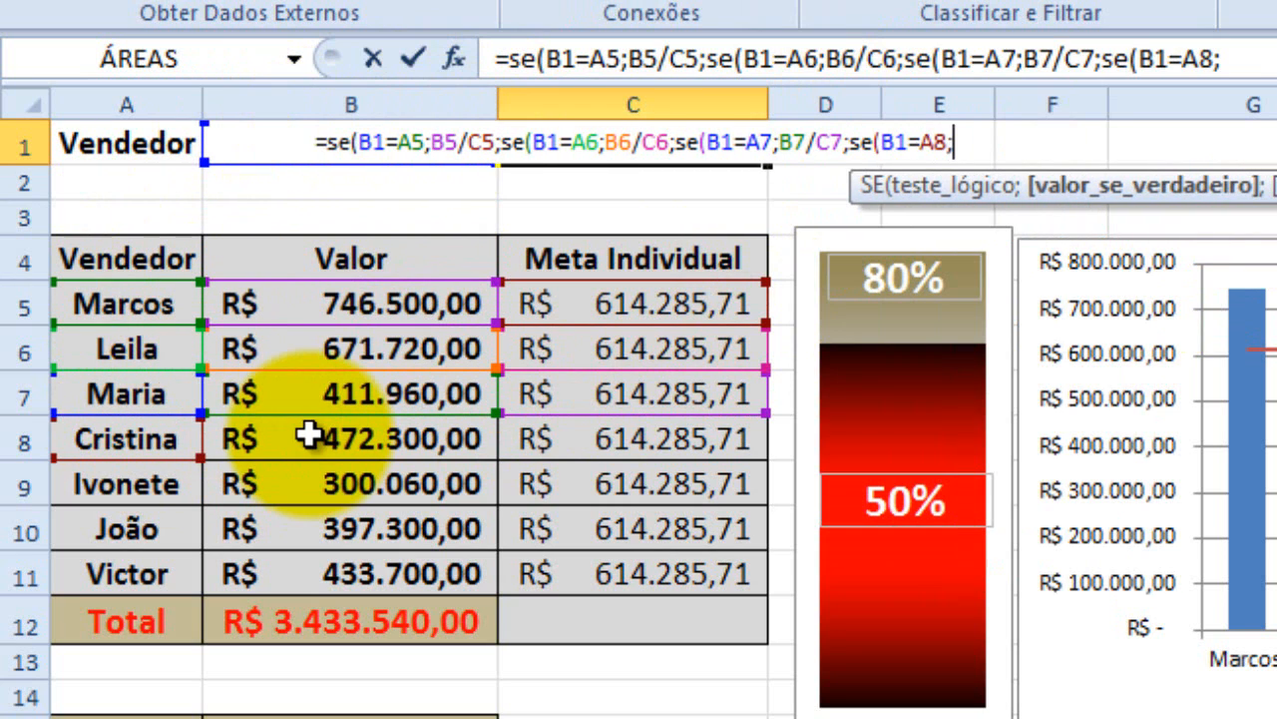
left_click(308, 435)
type("/")
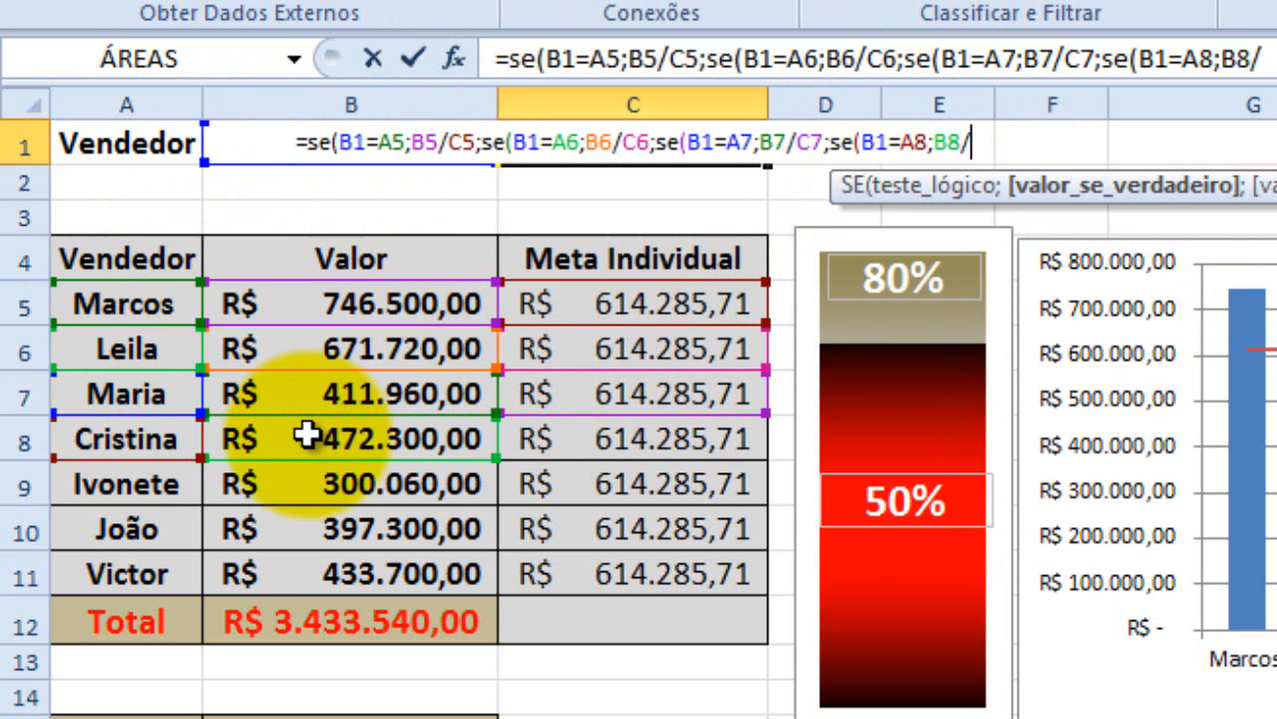
left_click(641, 444)
- Nest a fifth SE in the C1 formula that returns B9/C9 when B1=A9
type(";se(")
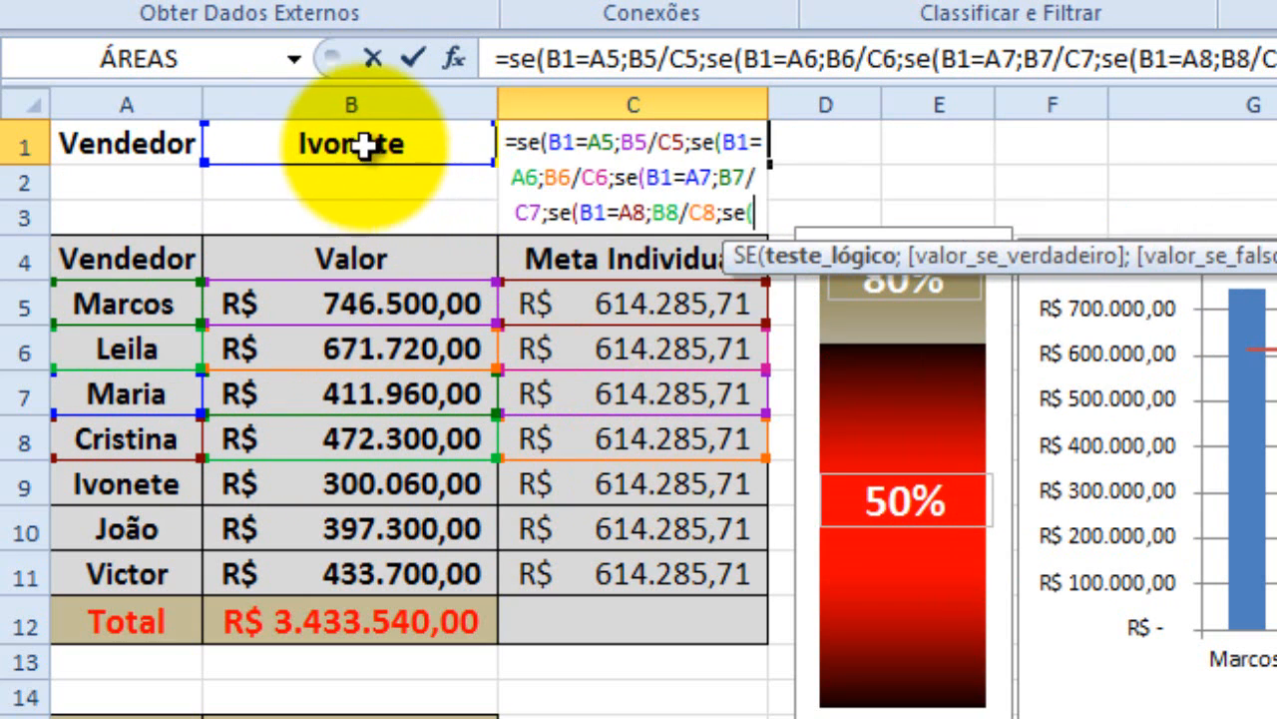
left_click(363, 149)
type("=A5")
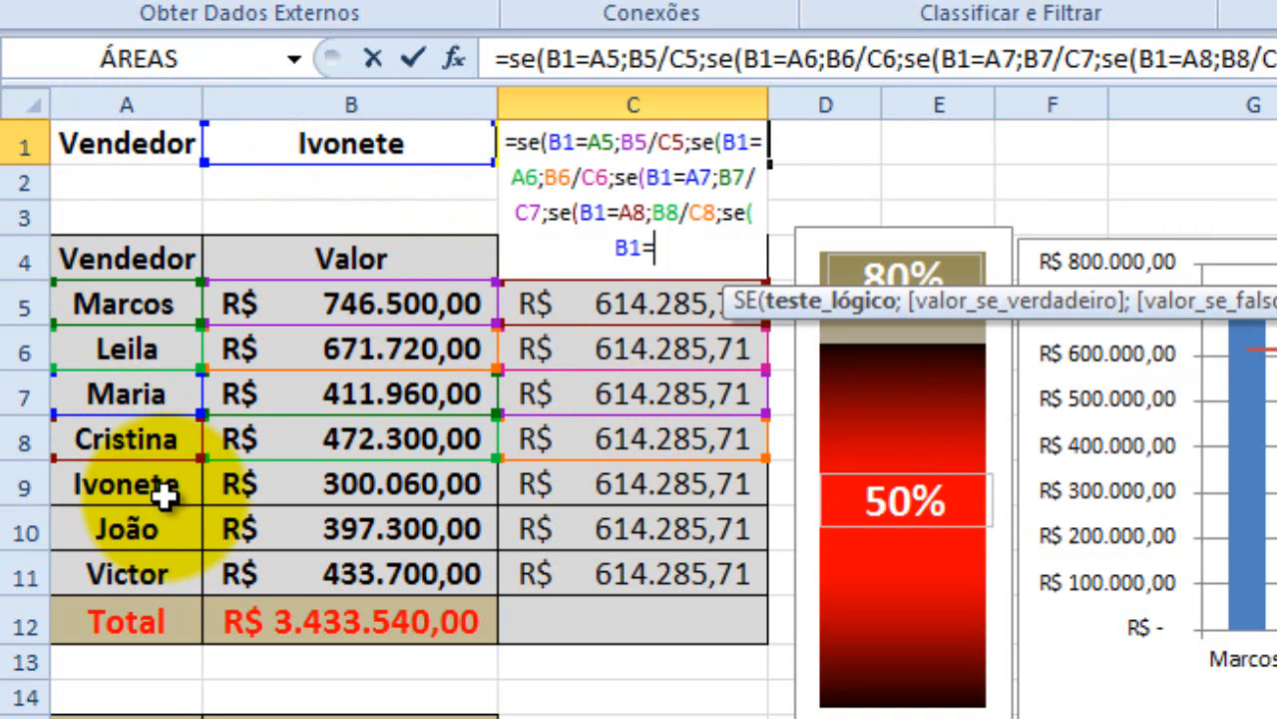
type(";B5")
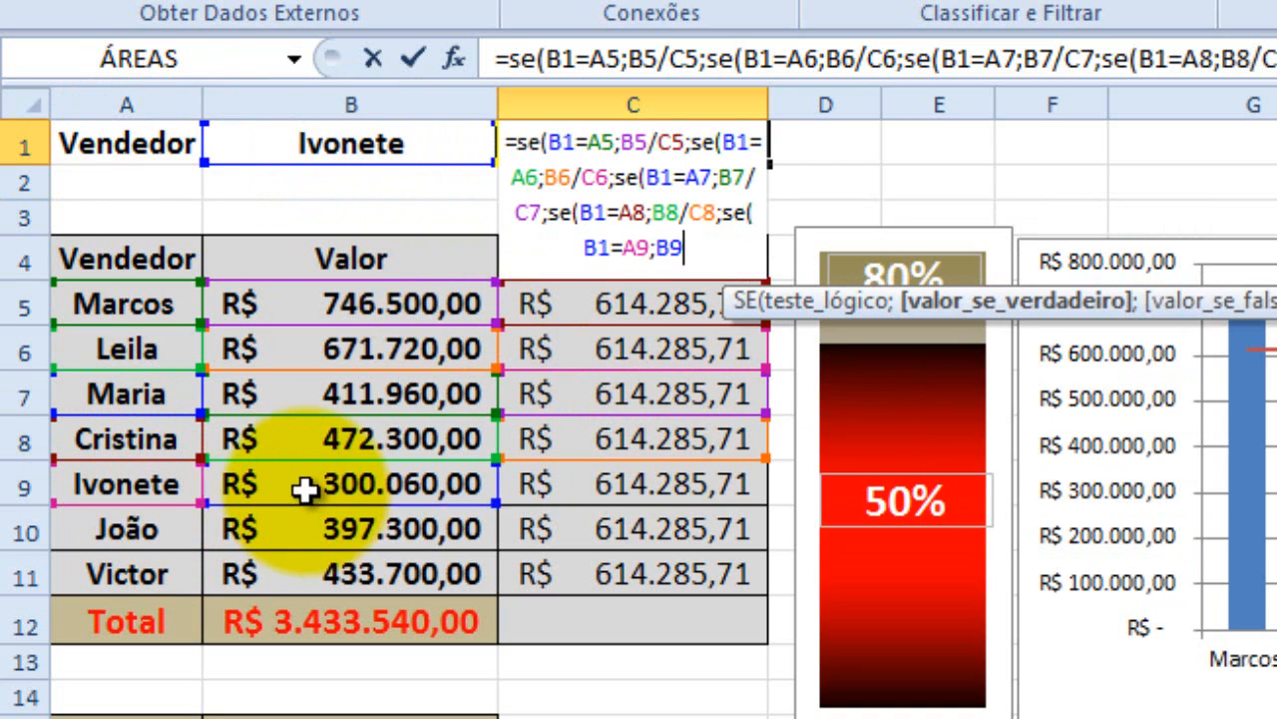
type("/C5;se(")
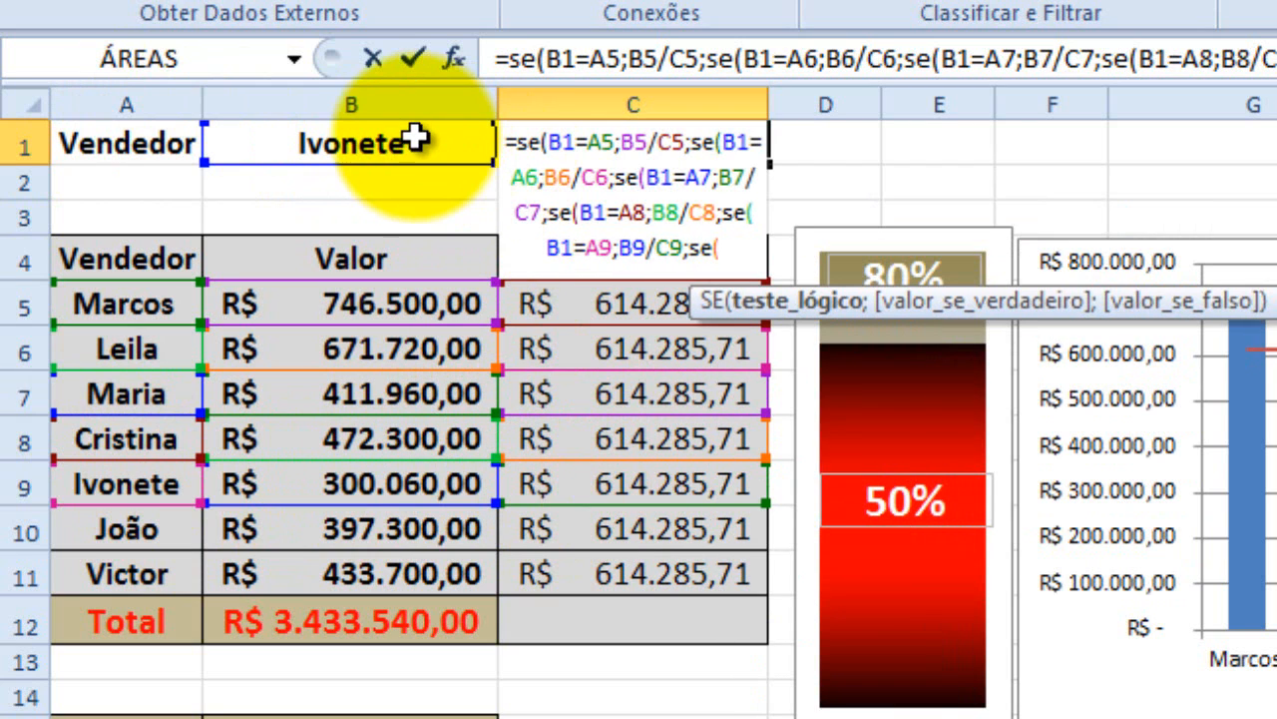
- Complete the sixth nested SE's test and true value in C1, returning B10/C10 when B1=A10
left_click(418, 140)
type("=")
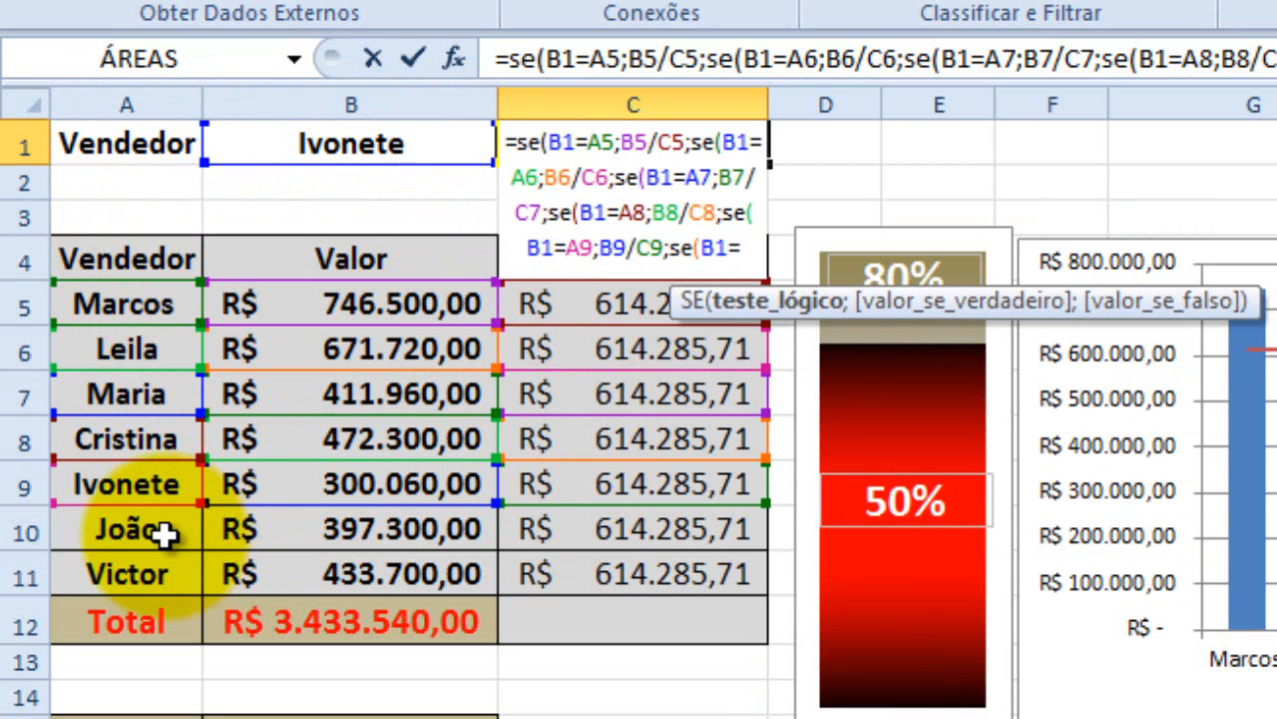
left_click(149, 532)
type(";")
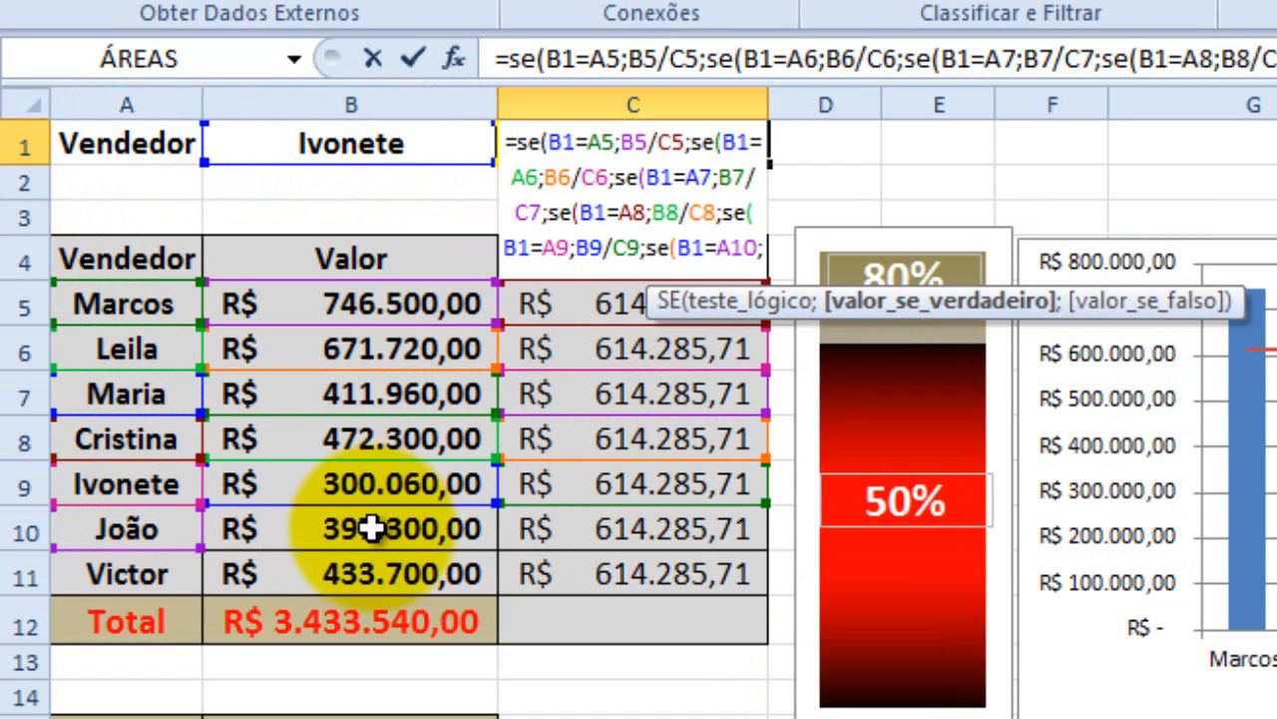
left_click(371, 531)
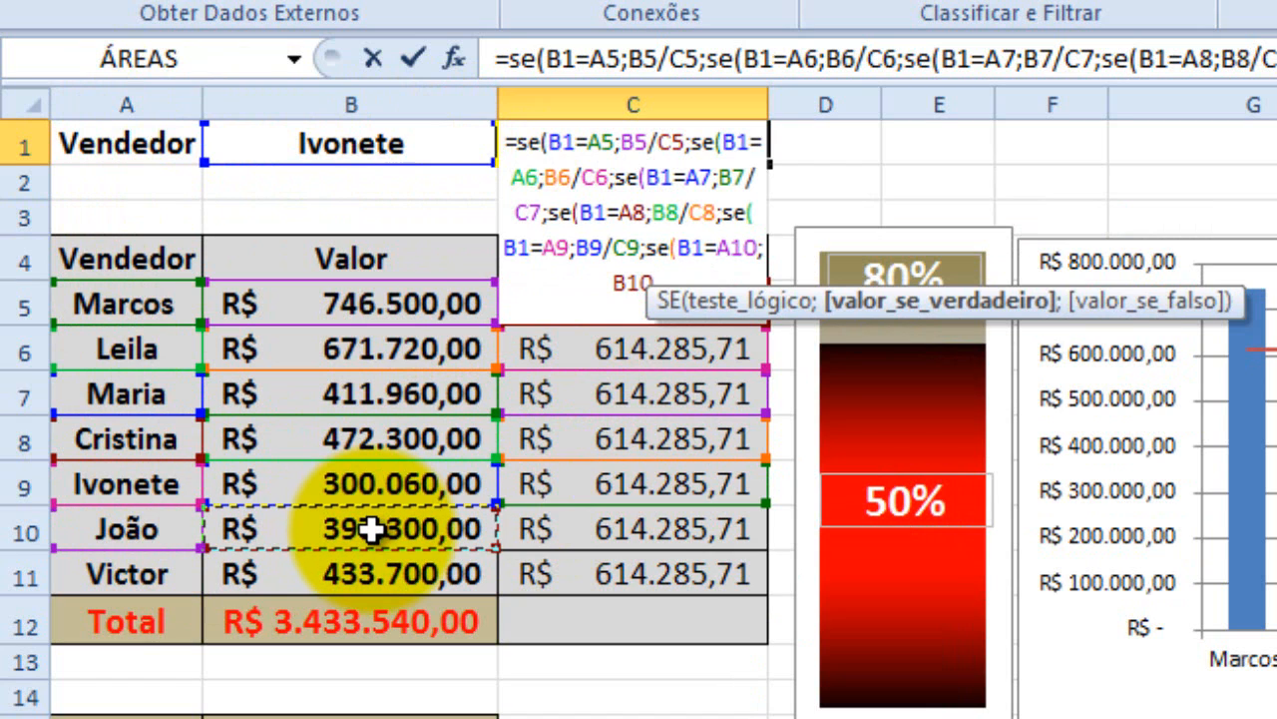
type("/C5")
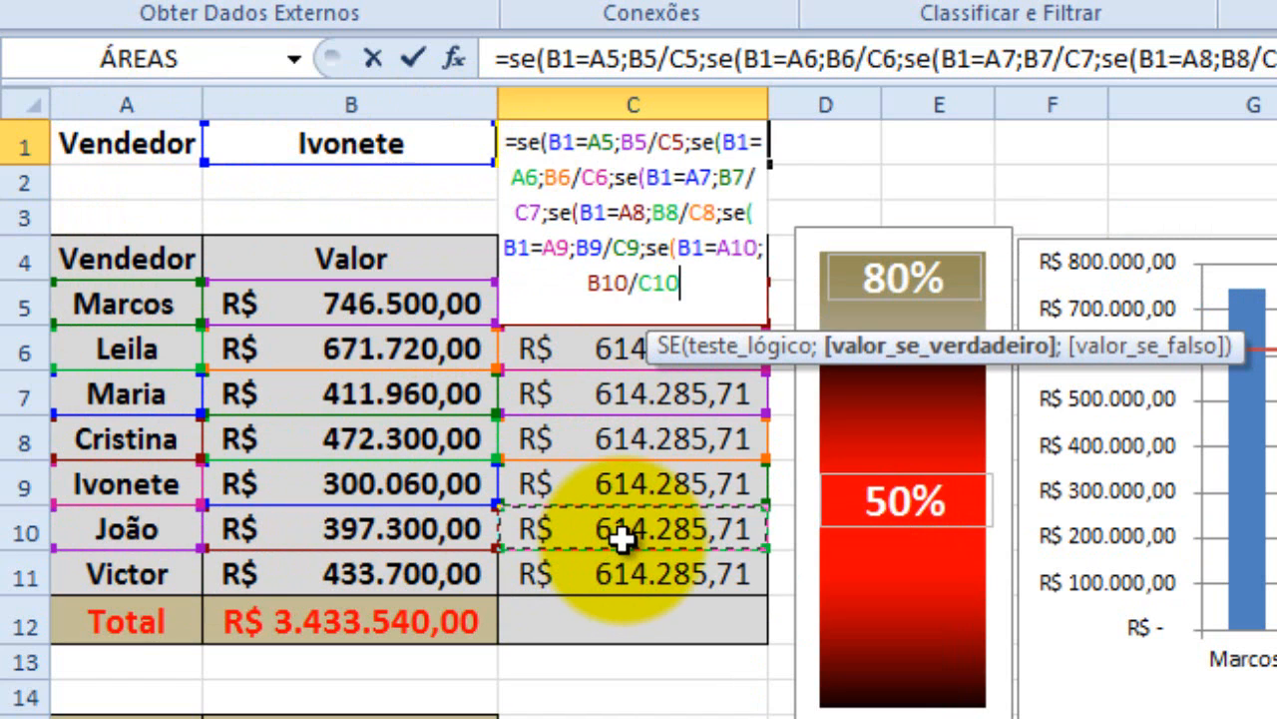
type(";")
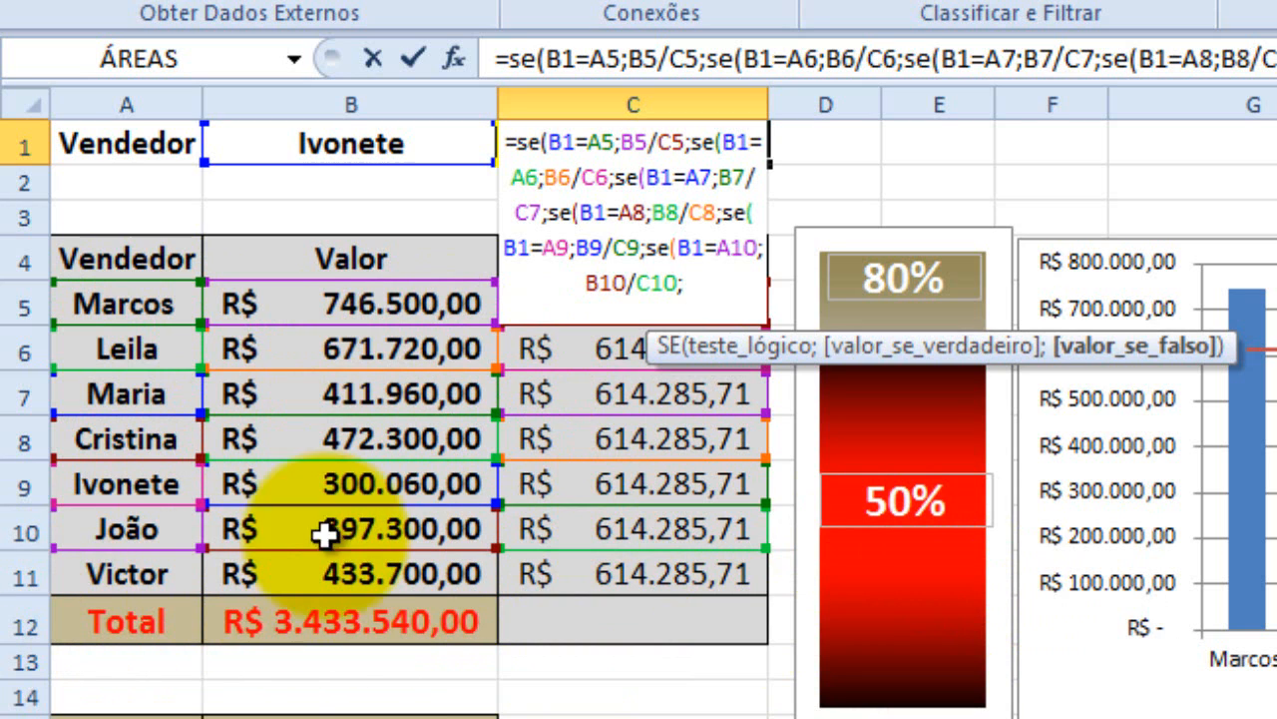
- Finish the nested SE formula in C1 with B11/C11 as the last false value, and format C1 as a percentage
type("/")
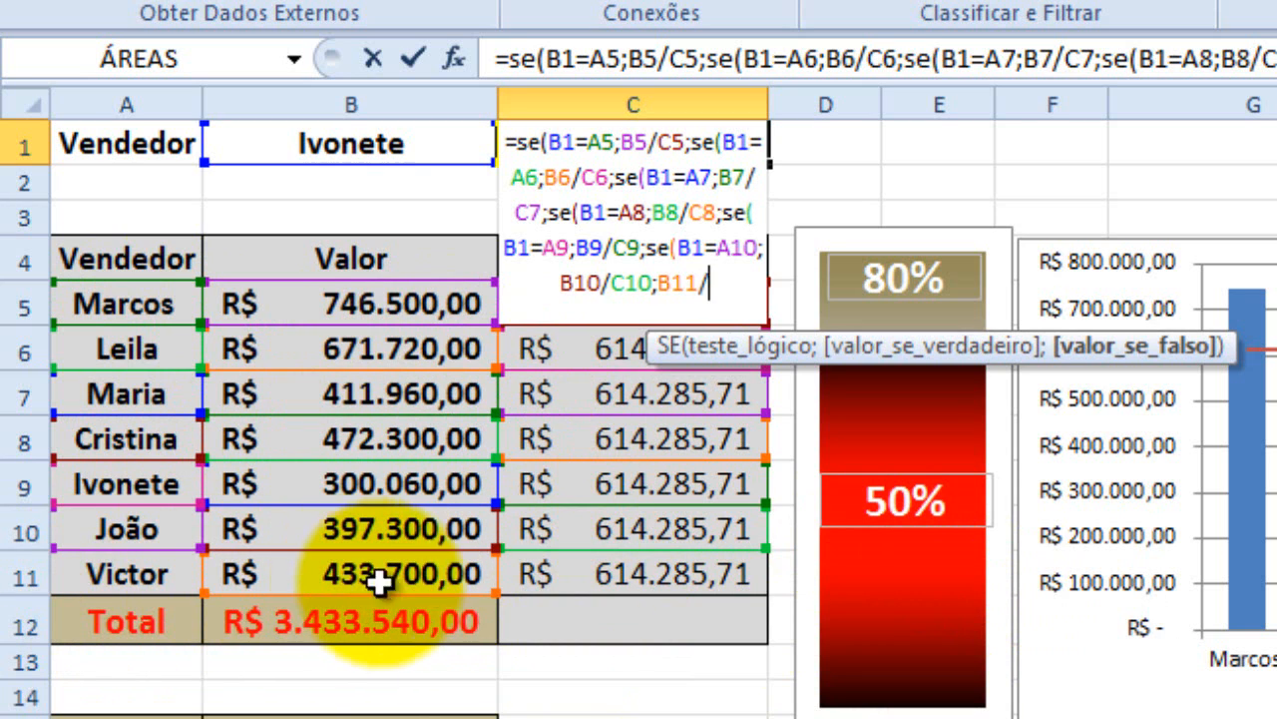
left_click(586, 570)
type(")")
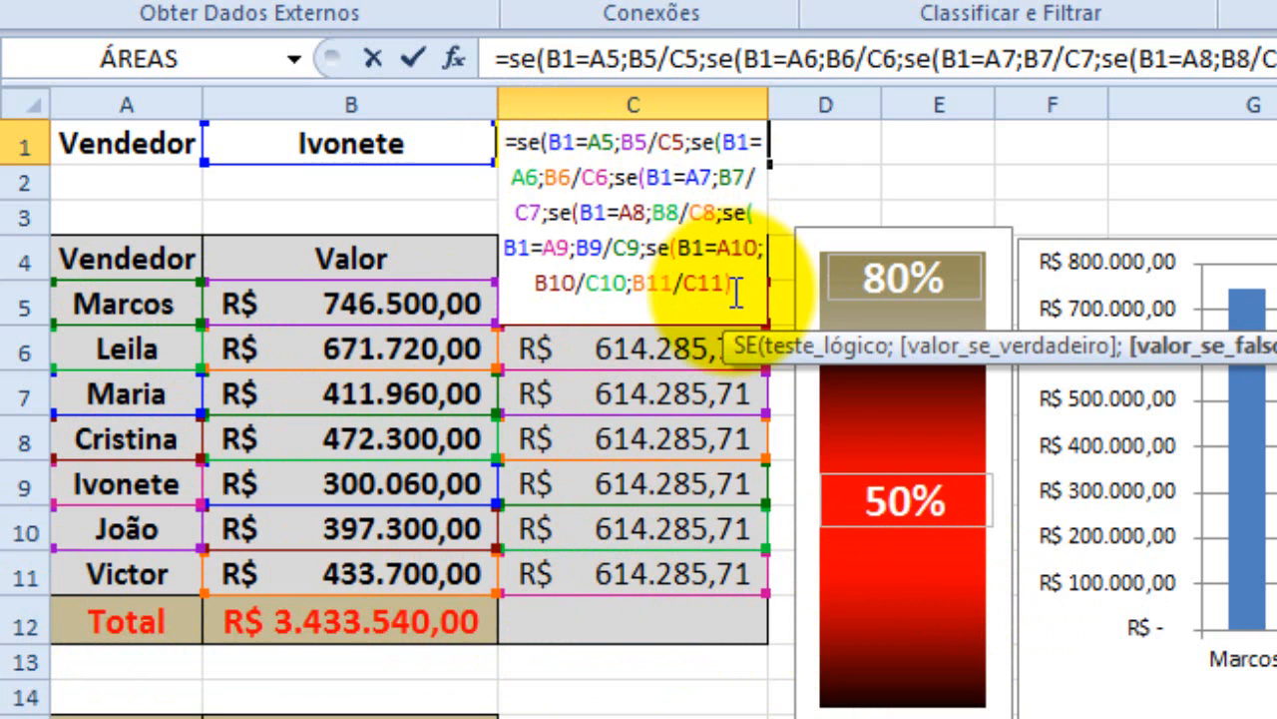
type("))")
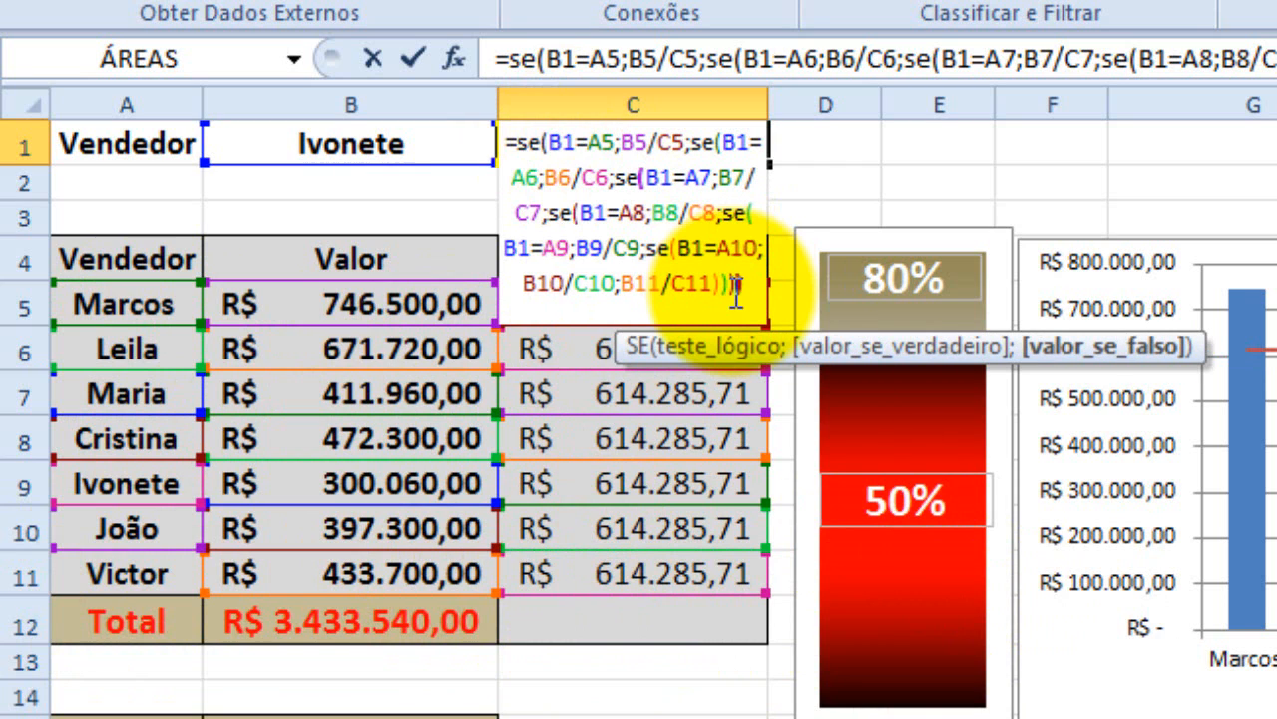
type("))")
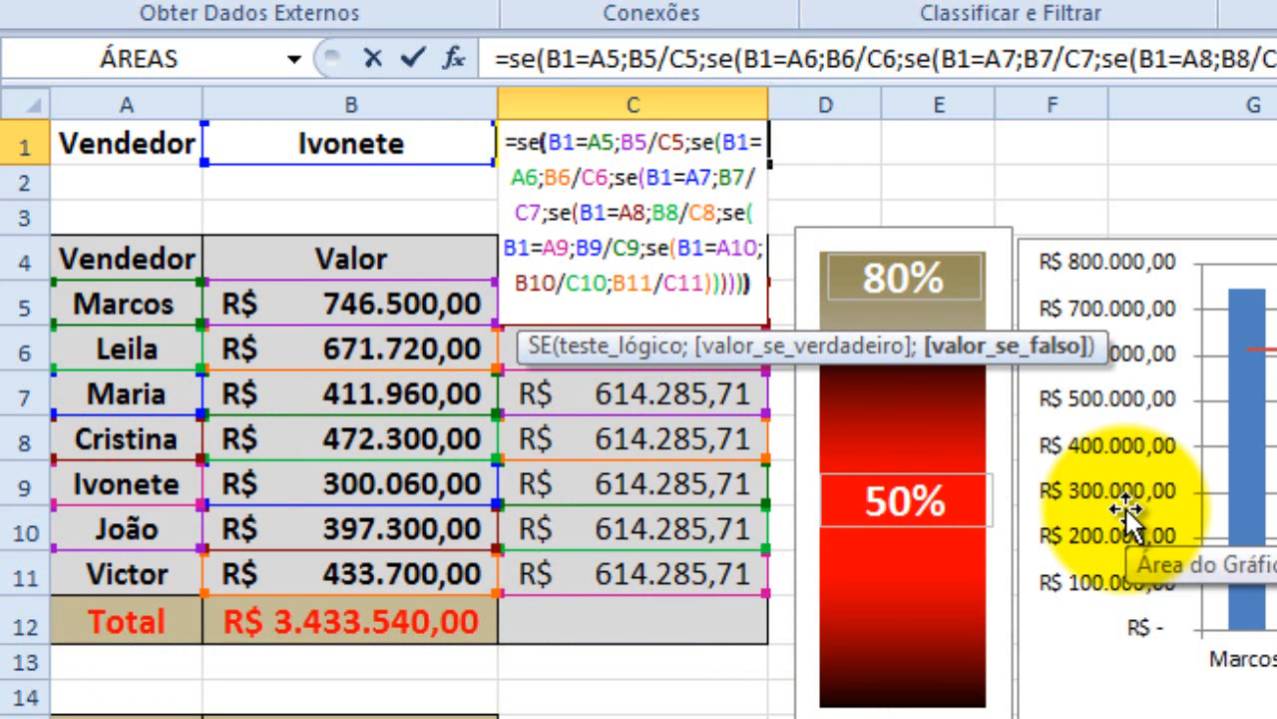
type(")")
key("Return")
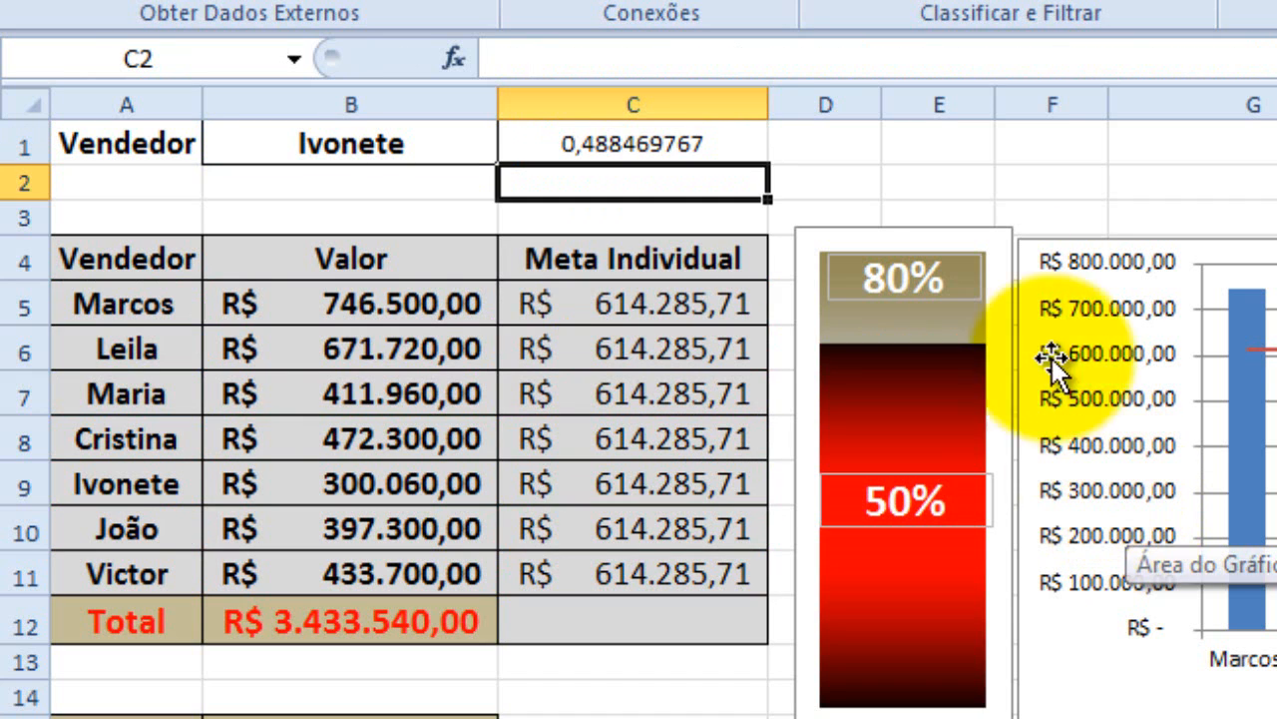
left_click(665, 151)
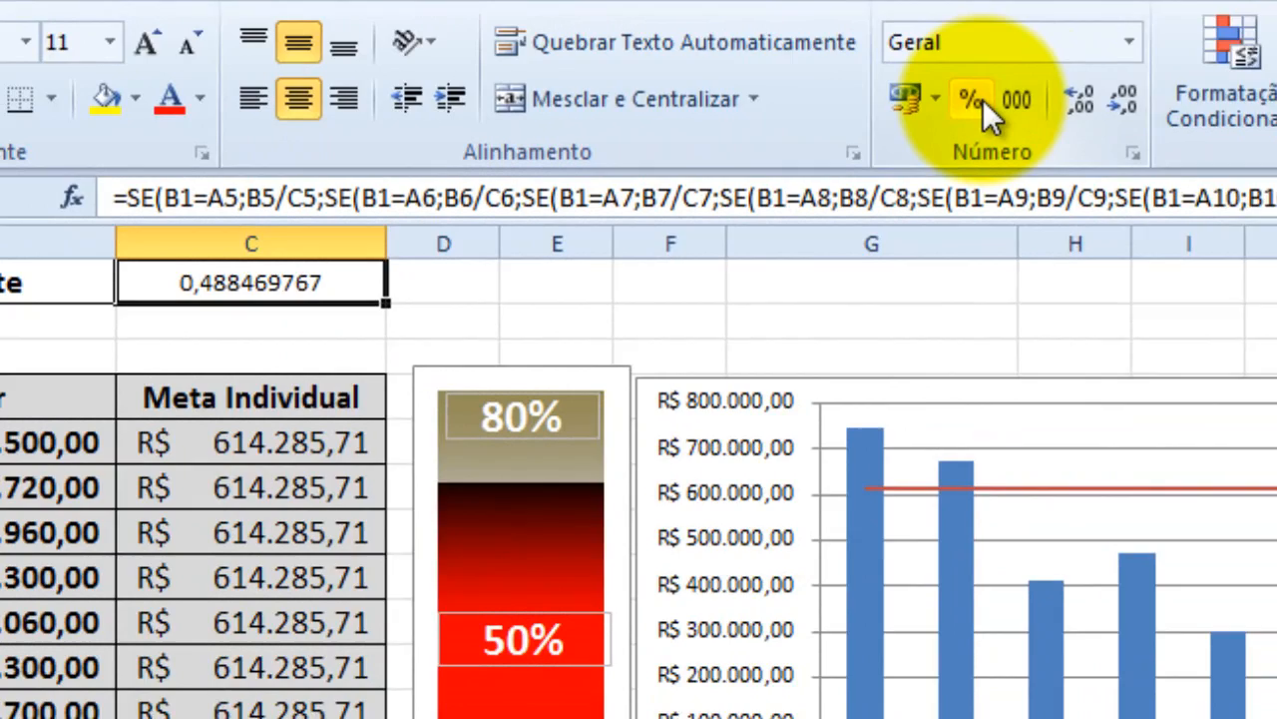
left_click(983, 100)
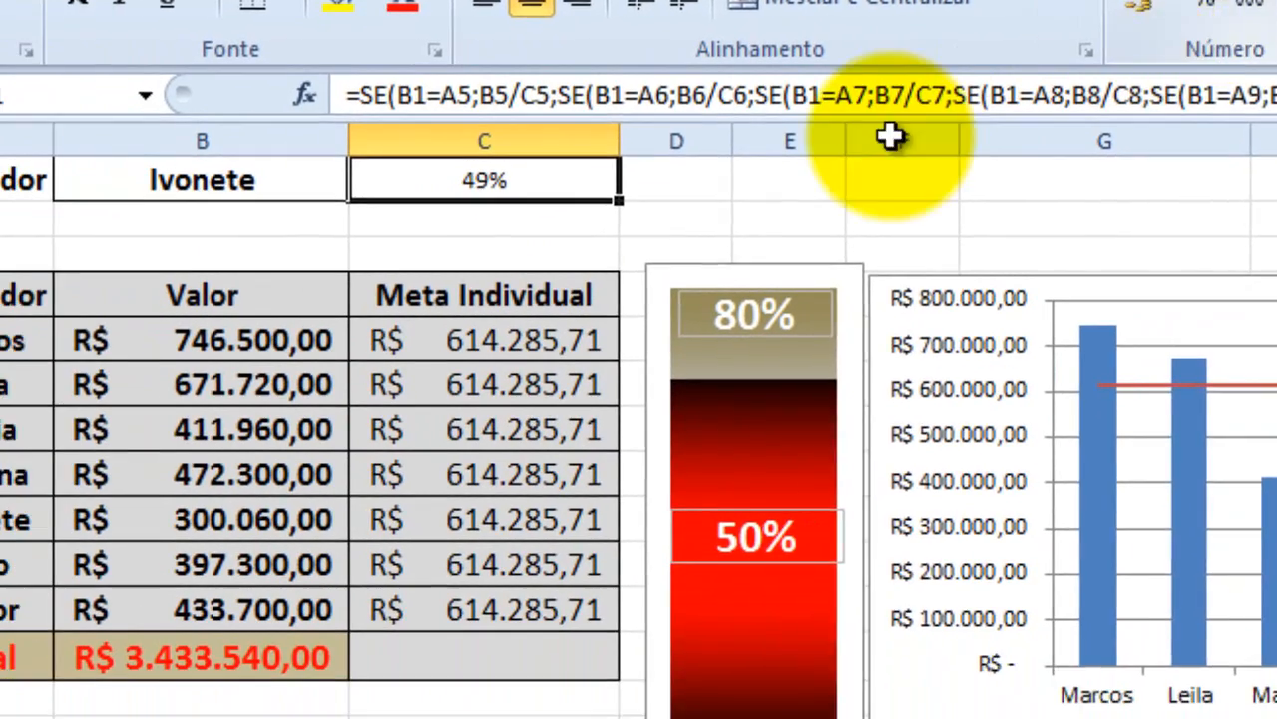
- Check the C1 formula by choosing the sellers from A8, A11 and A5 in turn in B1
left_click(466, 94)
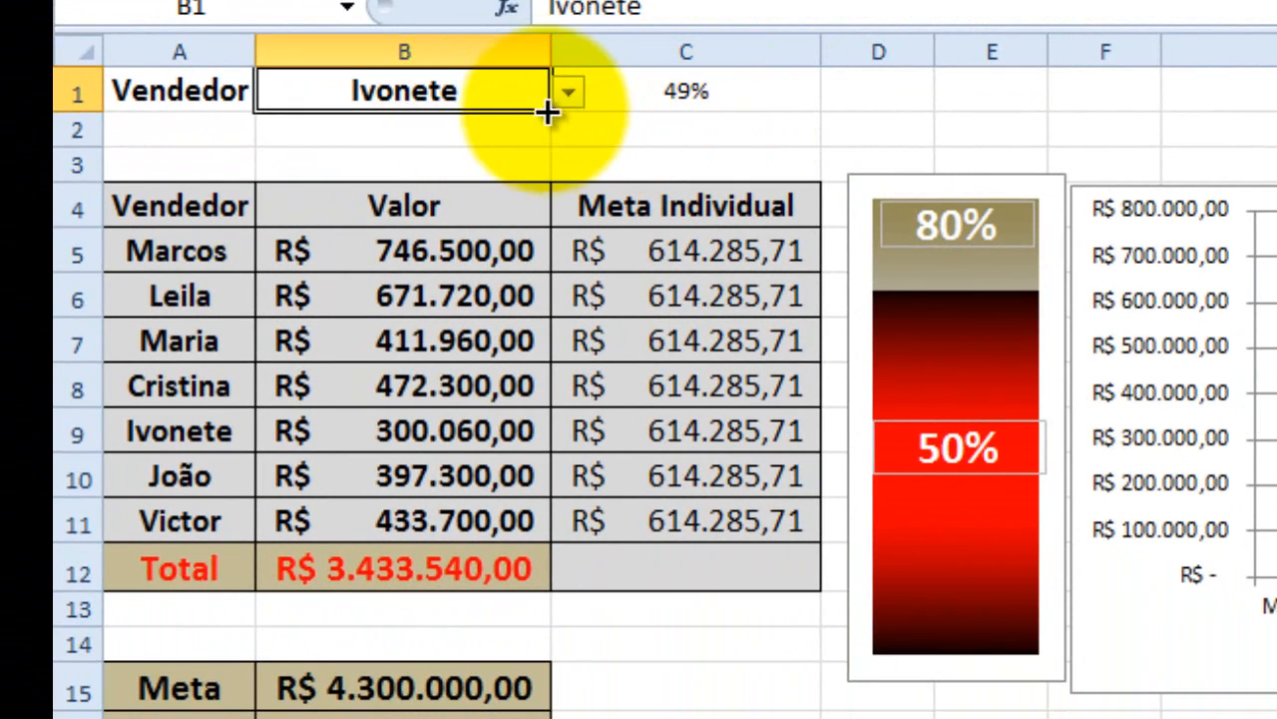
left_click(568, 91)
left_click(494, 194)
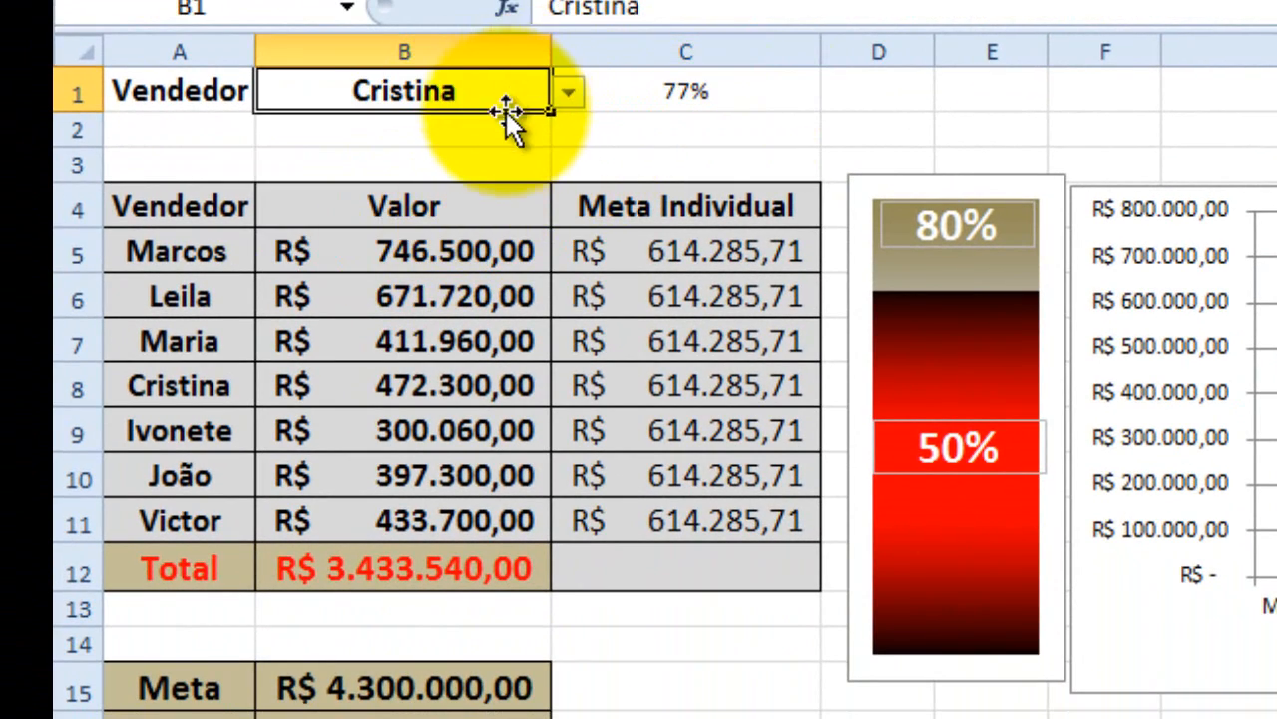
left_click(567, 90)
left_click(476, 264)
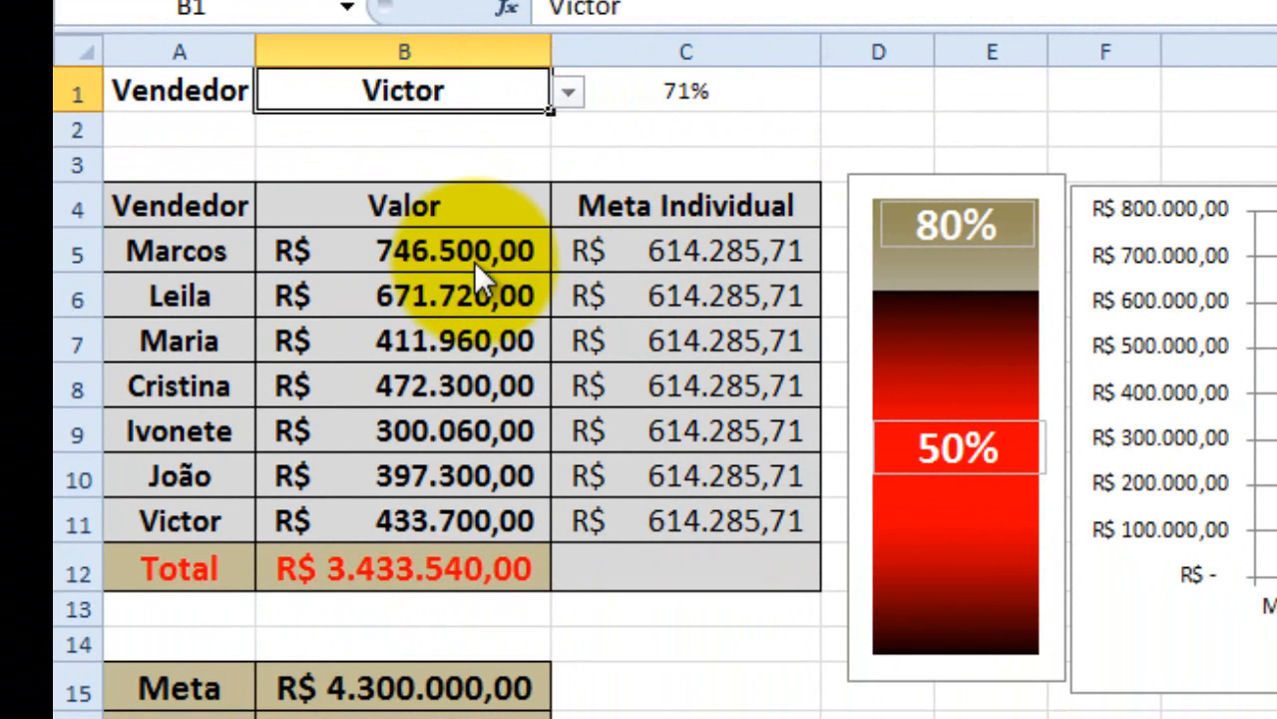
left_click(568, 91)
left_click(494, 125)
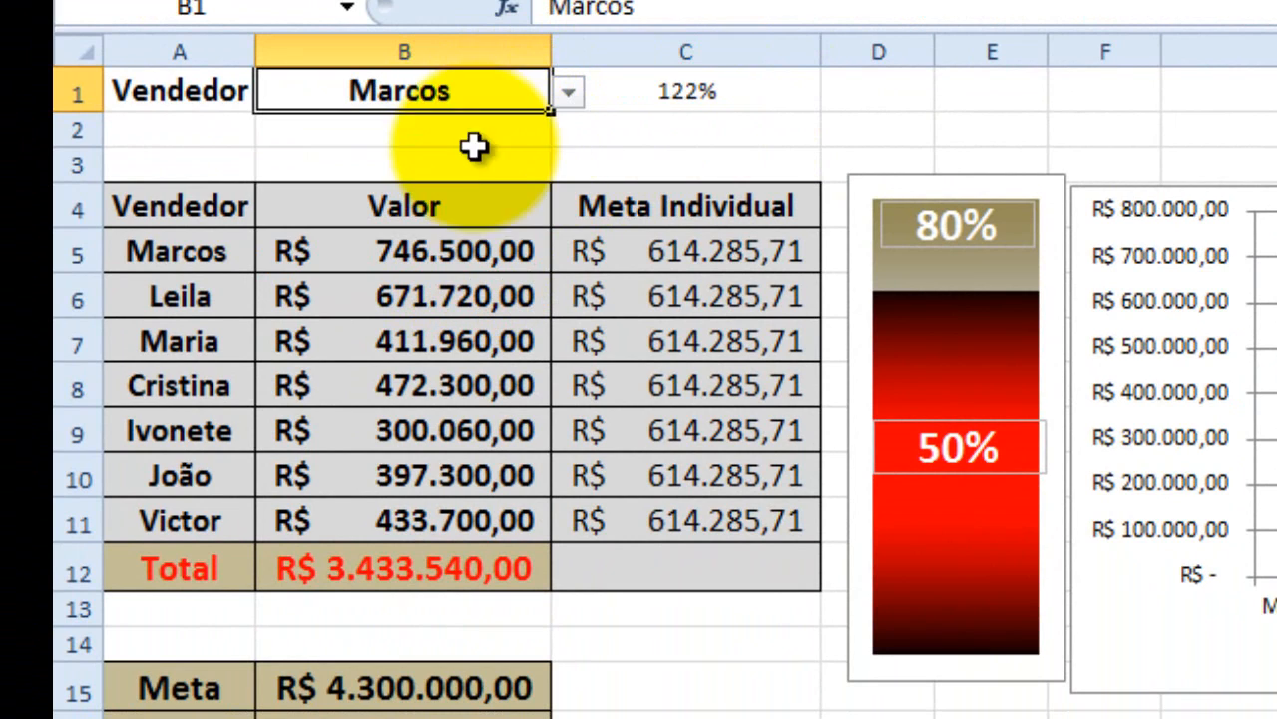
left_click(685, 95)
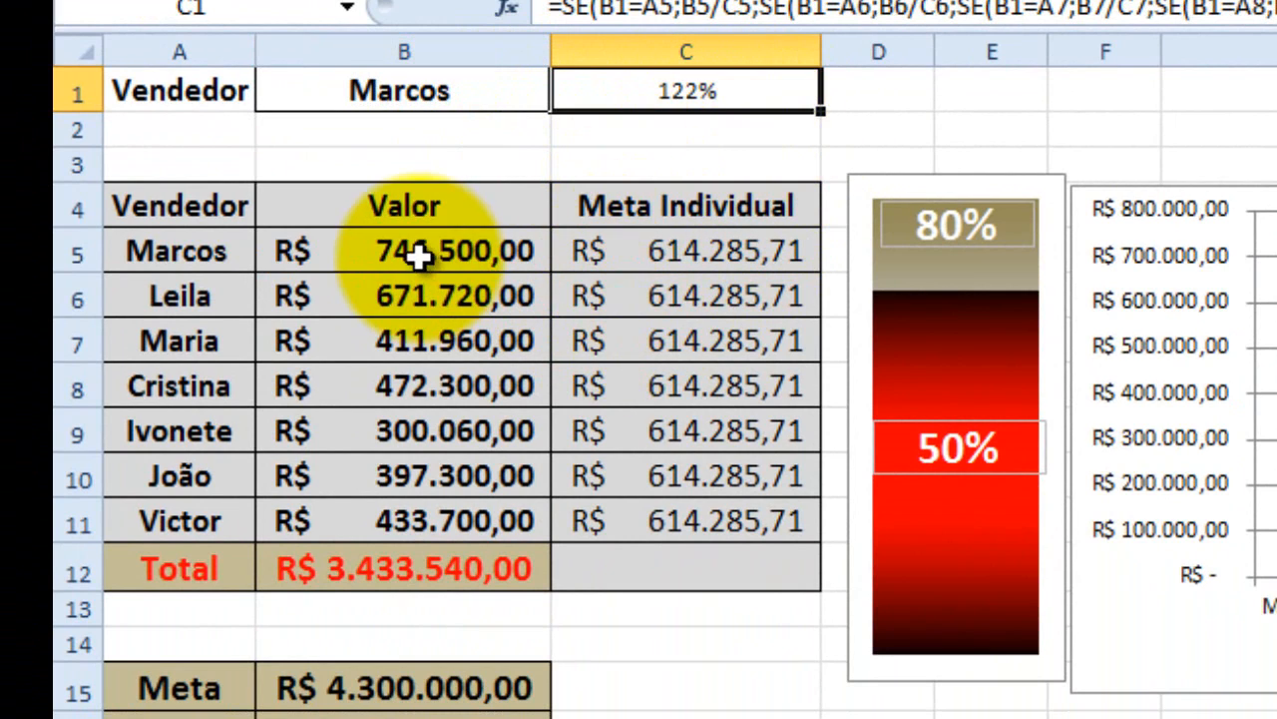
left_click(1142, 117)
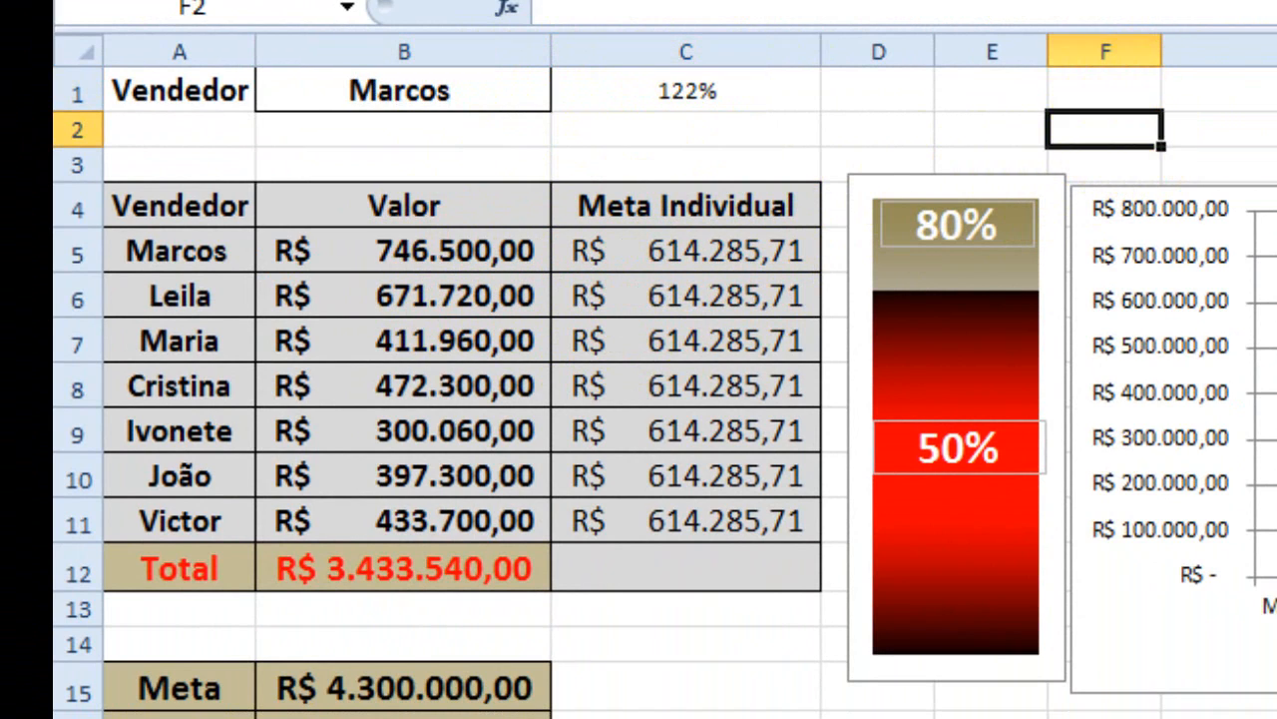
left_click(1276, 295)
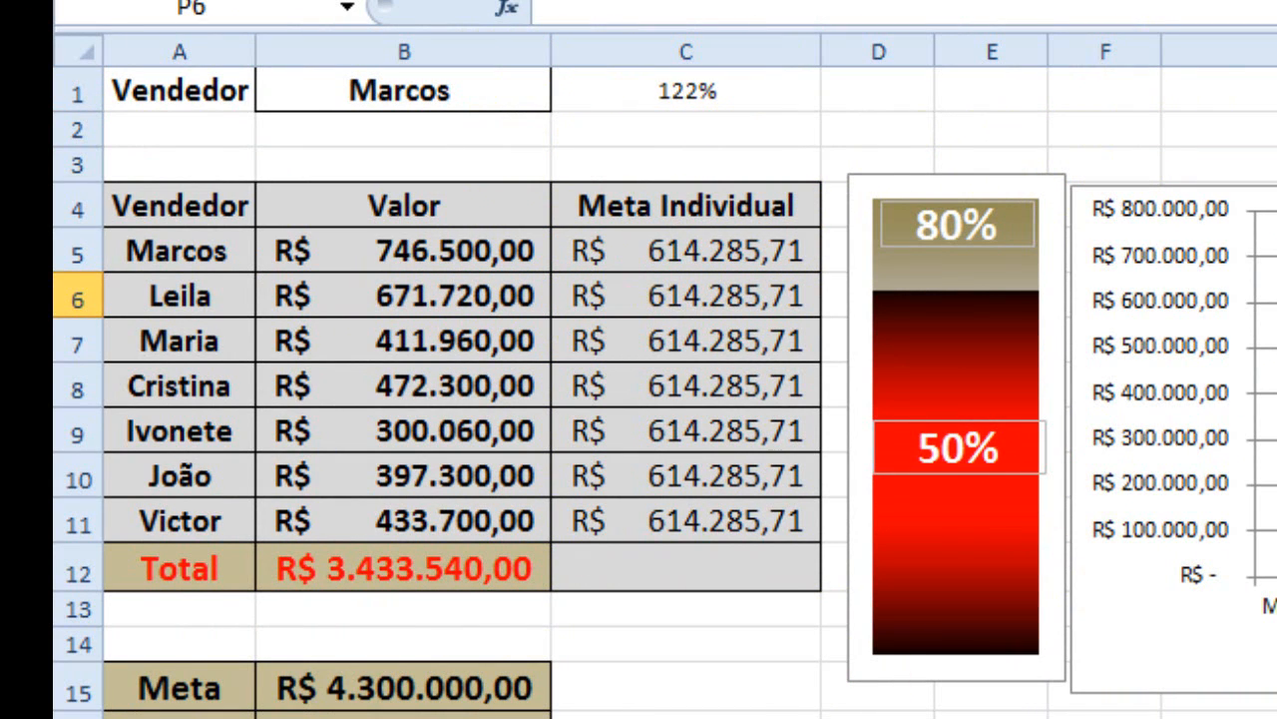
left_click(1276, 609)
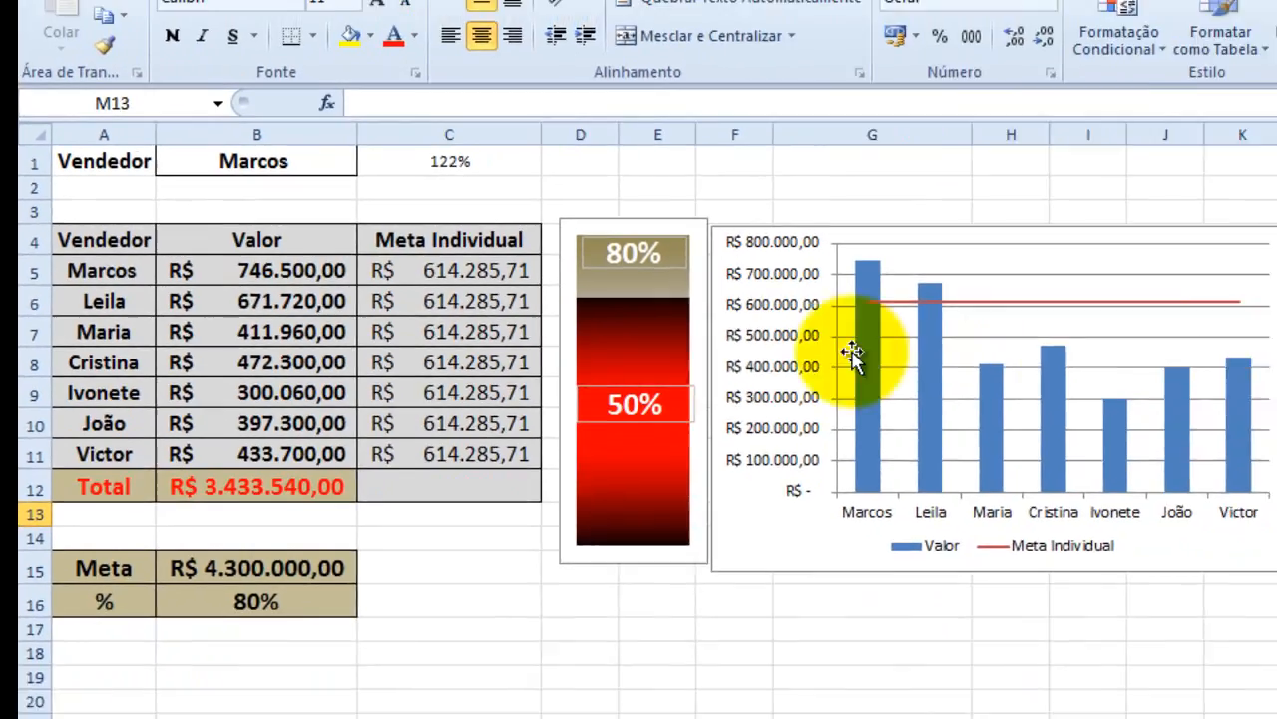
- Insert a 2-D column chart from B1:C1 and move it toward the free area beyond the Meta Individual chart
left_click_drag(215, 160, 418, 171)
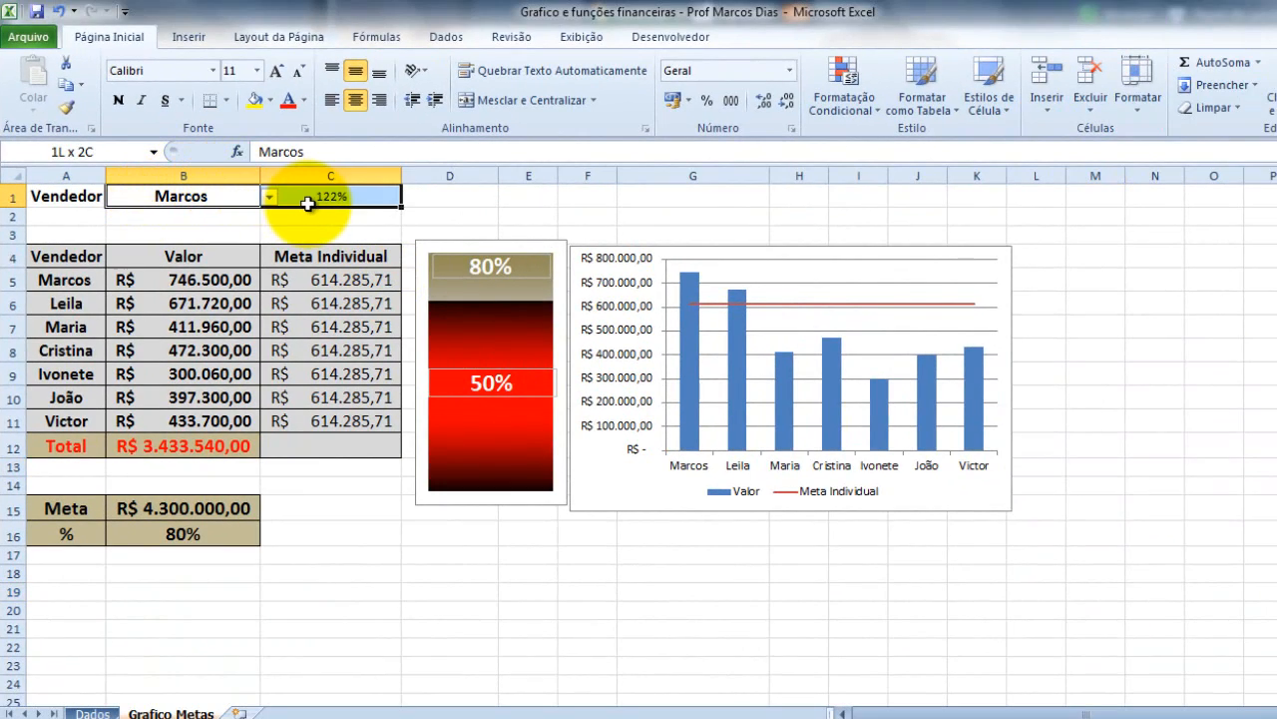
left_click(203, 30)
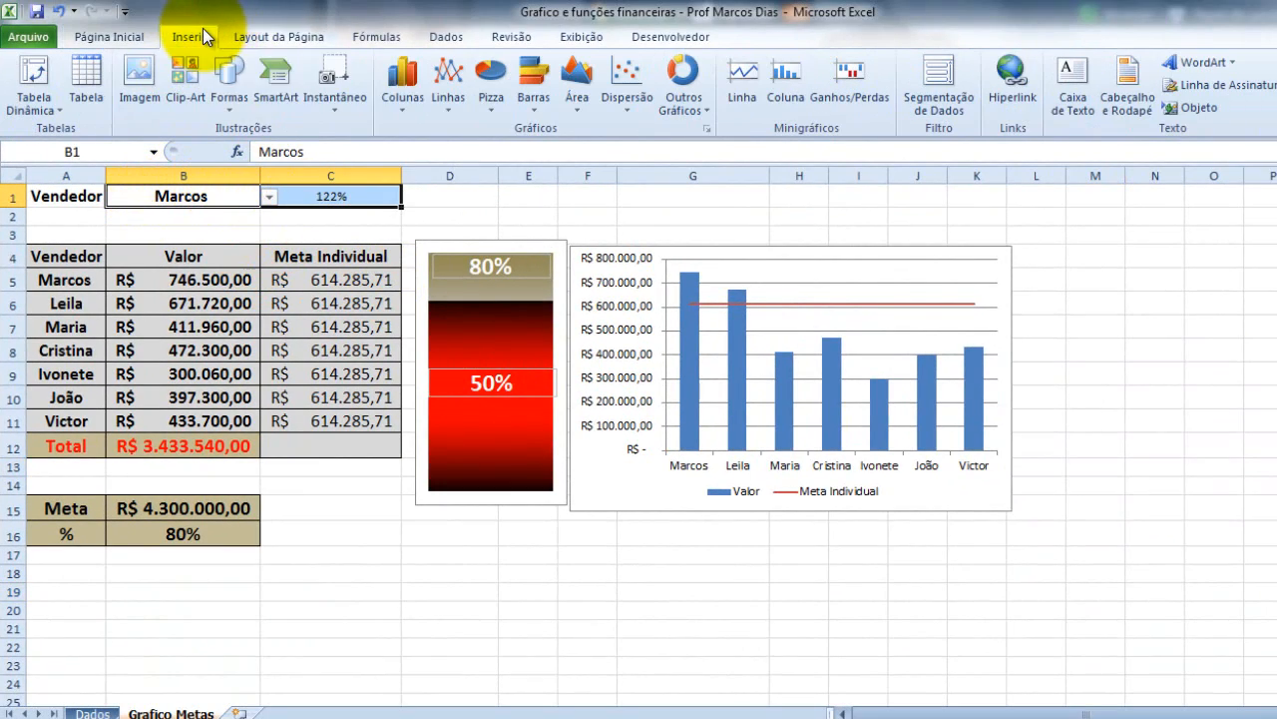
left_click(405, 109)
left_click(406, 172)
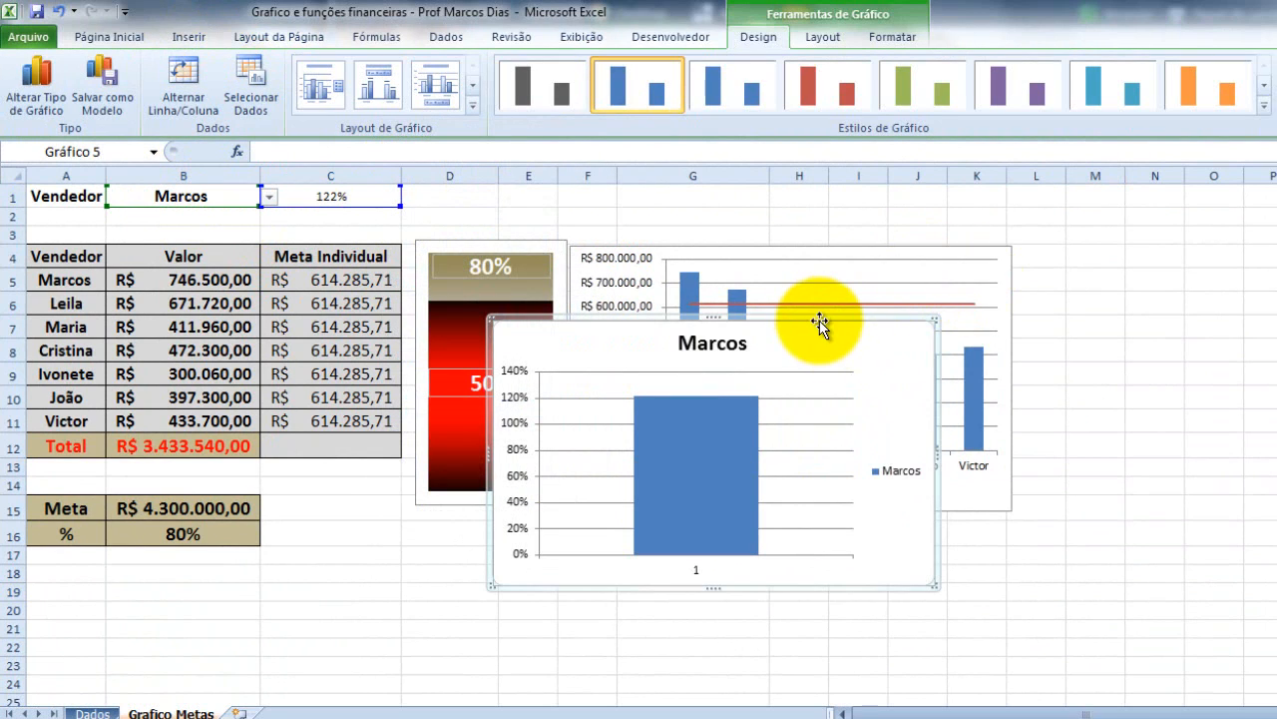
left_click_drag(819, 321, 1167, 263)
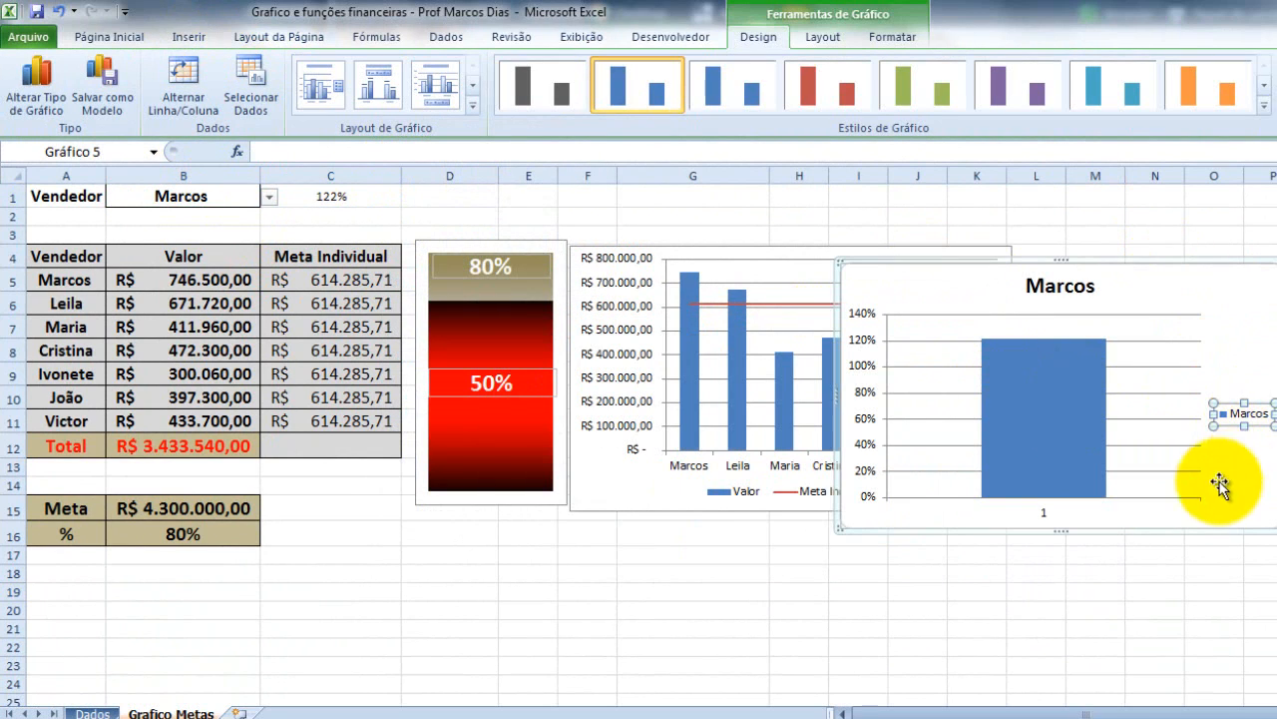
- Remove the legend, horizontal axis and gridlines from the new chart, and shift the chart slightly back toward the table
key("Delete")
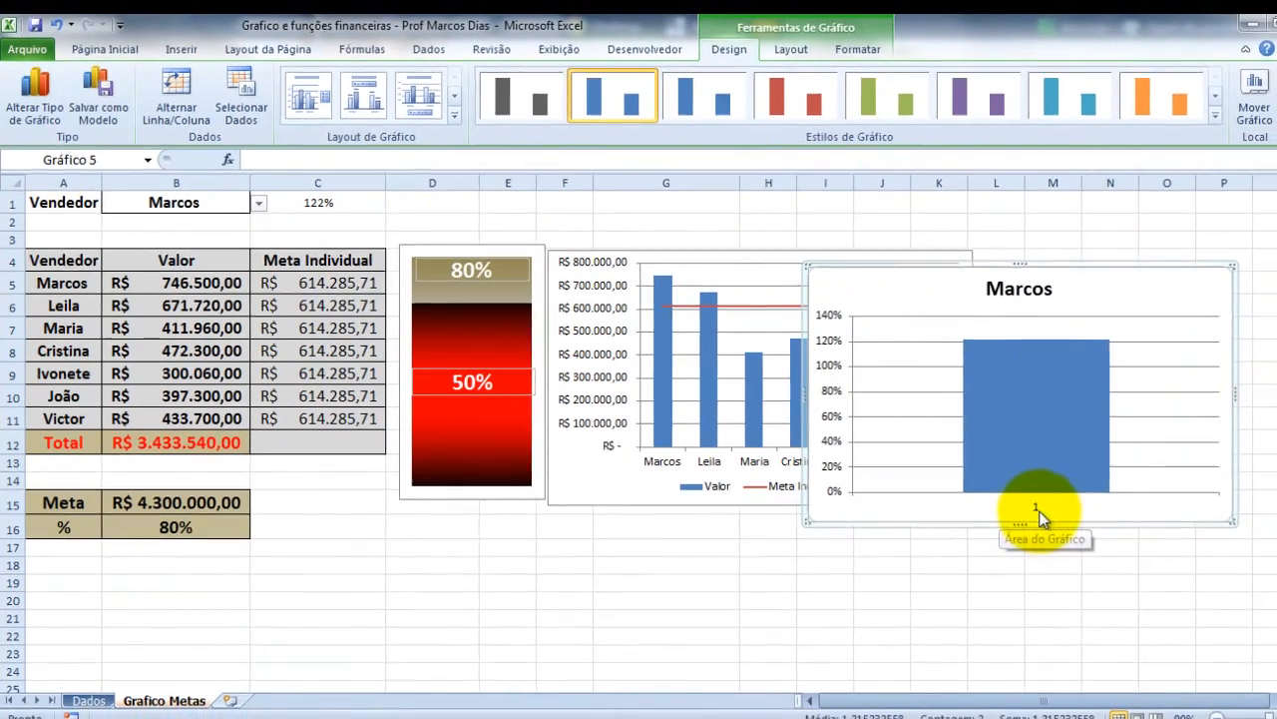
left_click(1063, 513)
key("Delete")
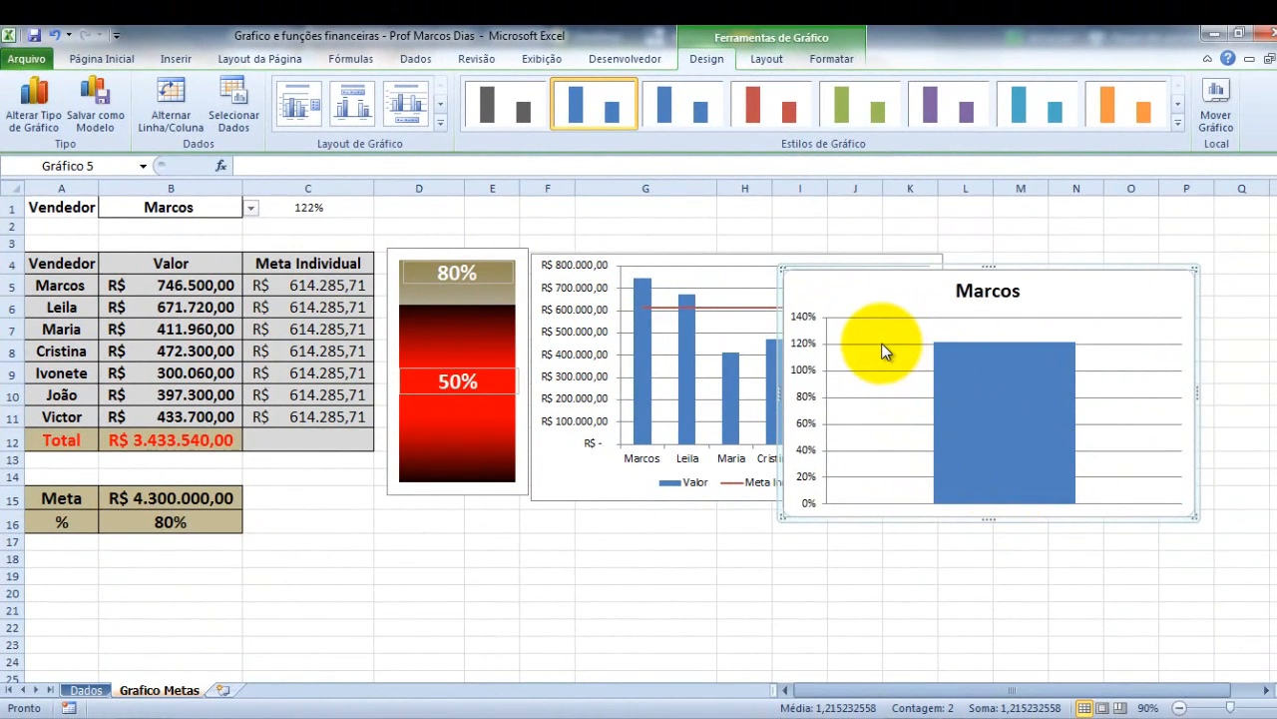
left_click(881, 343)
key("Delete")
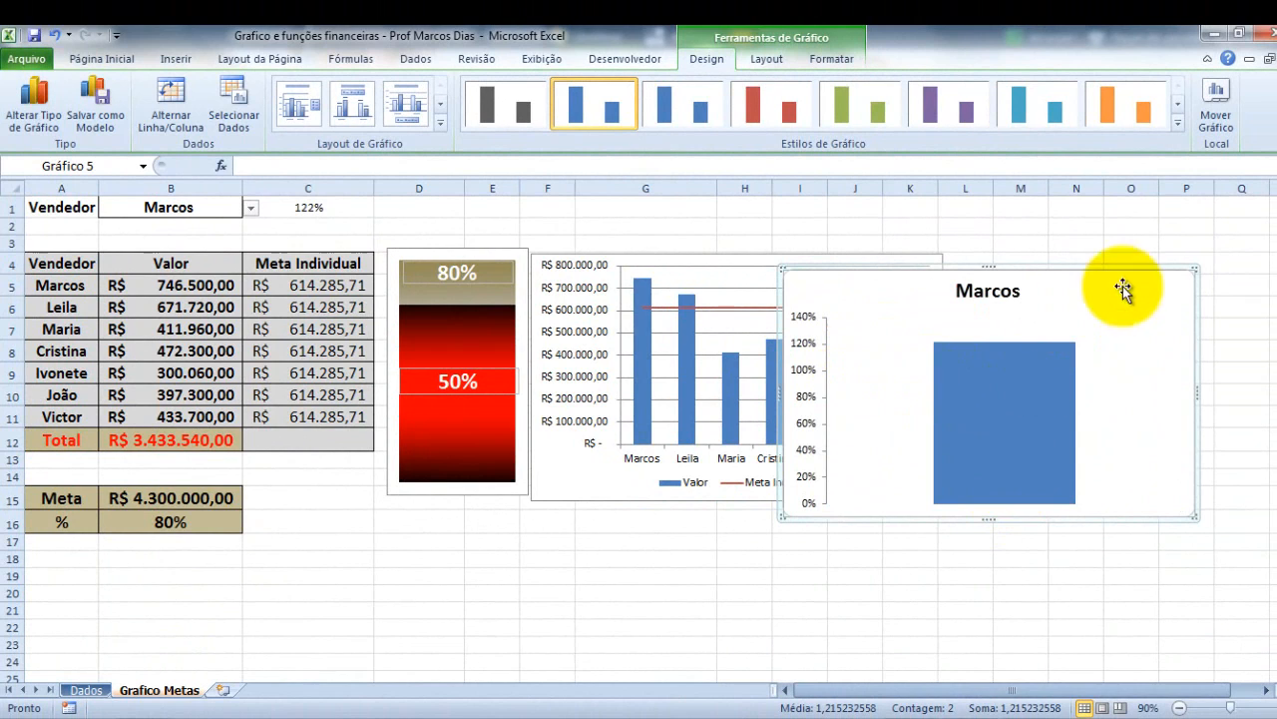
left_click_drag(1092, 270, 1043, 271)
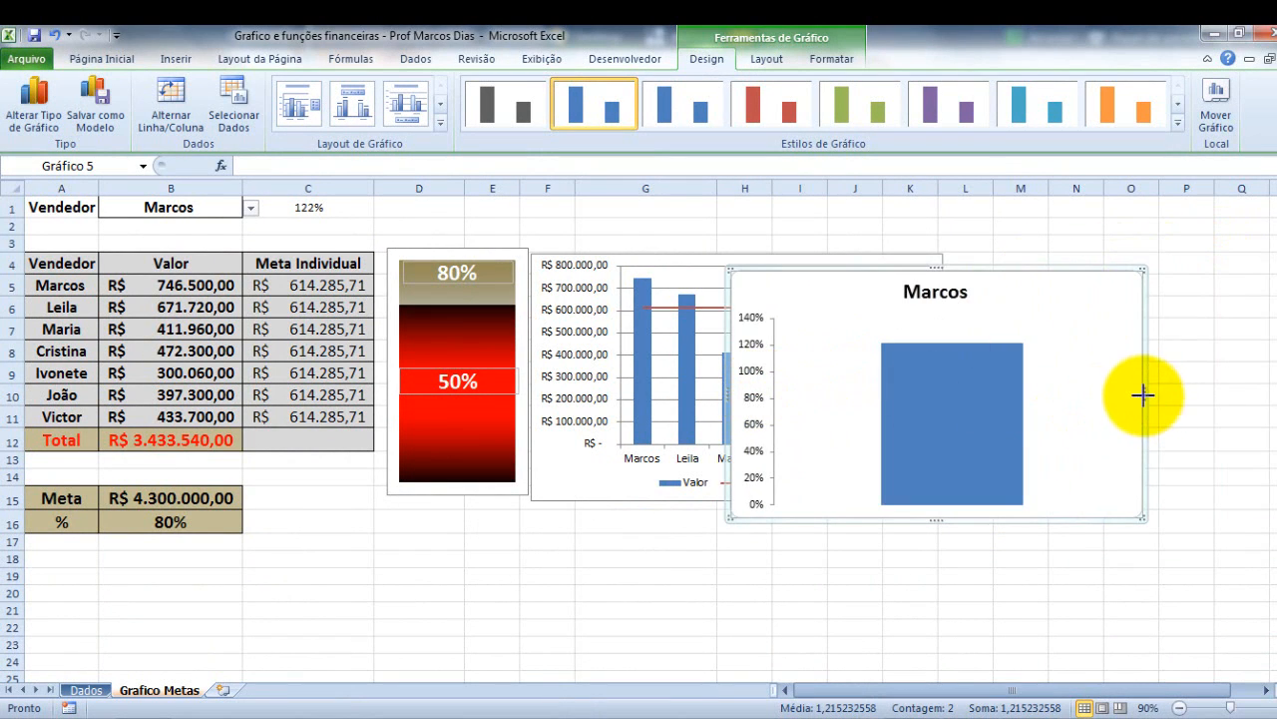
left_click_drag(1143, 395, 878, 395)
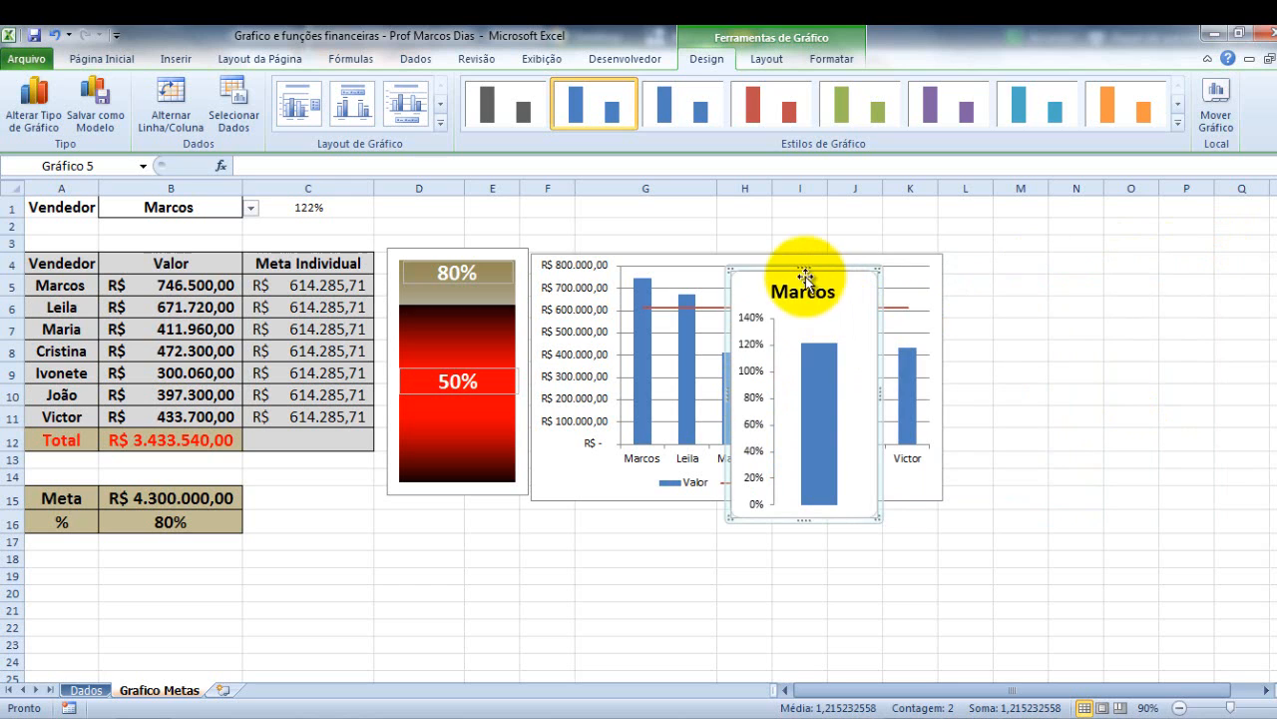
left_click_drag(797, 268, 1007, 250)
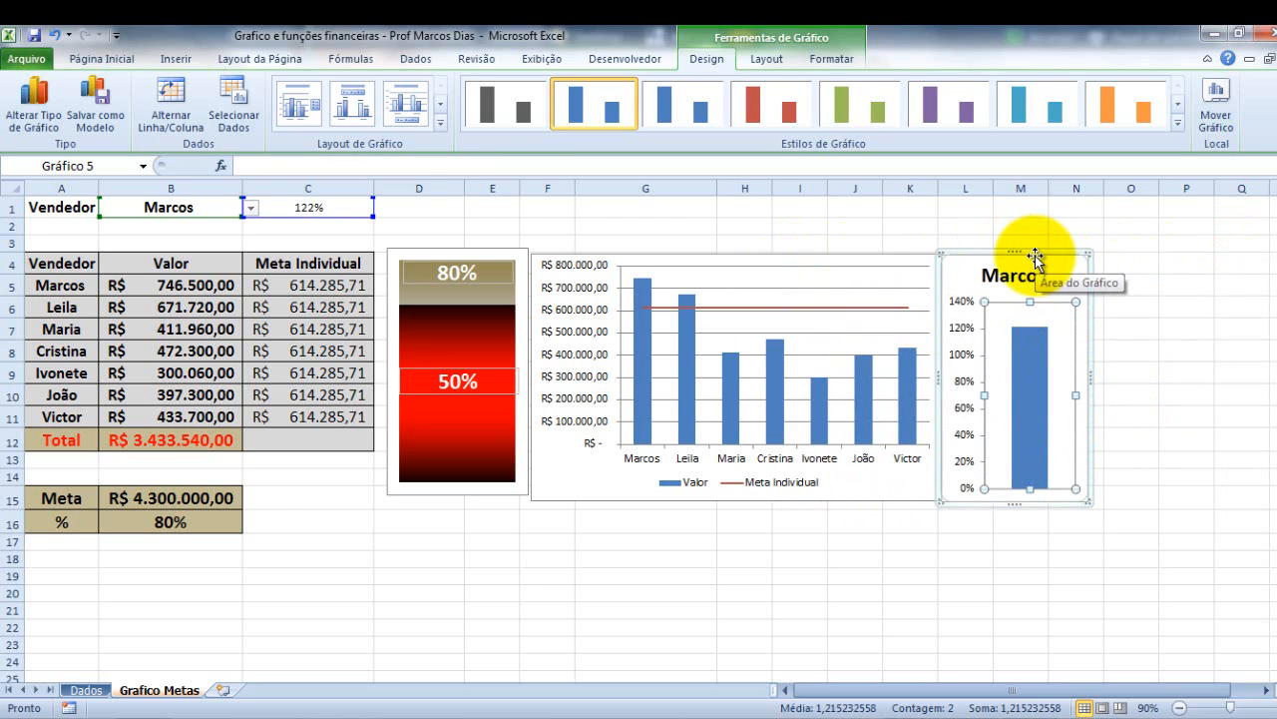
left_click_drag(1036, 250, 1060, 256)
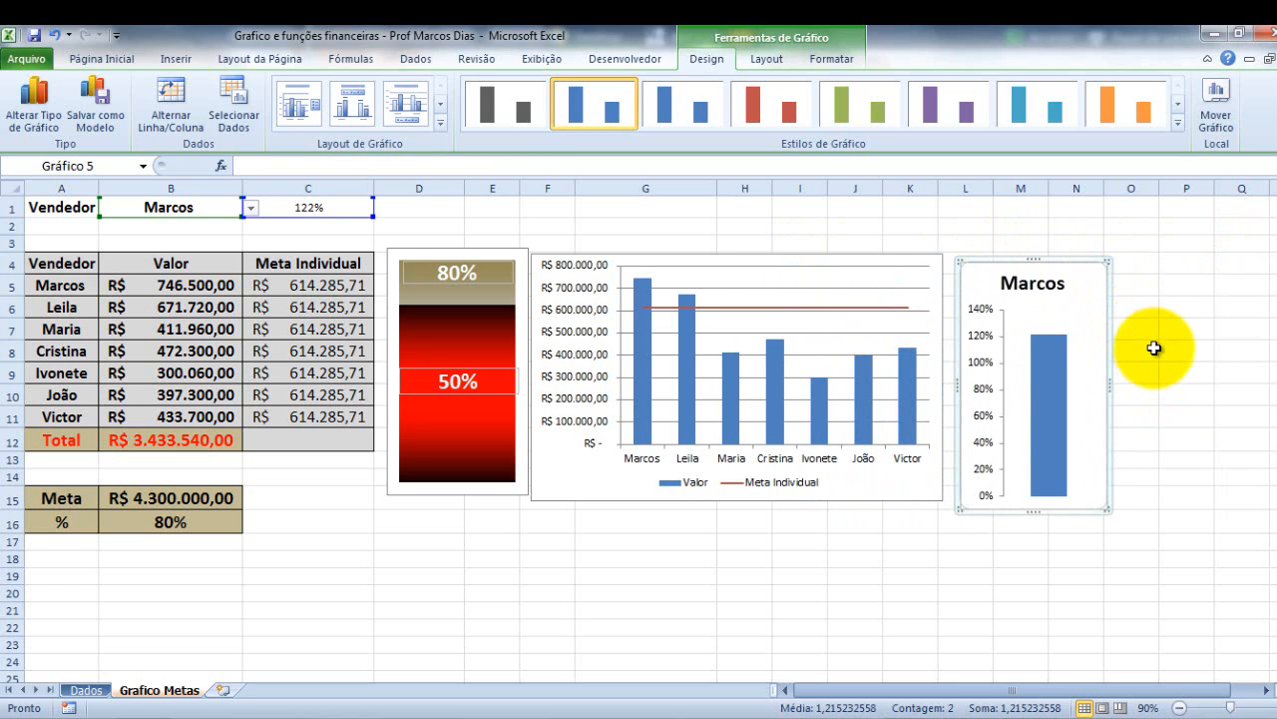
key("ctrl+z")
key("ctrl+z")
key("ctrl+z")
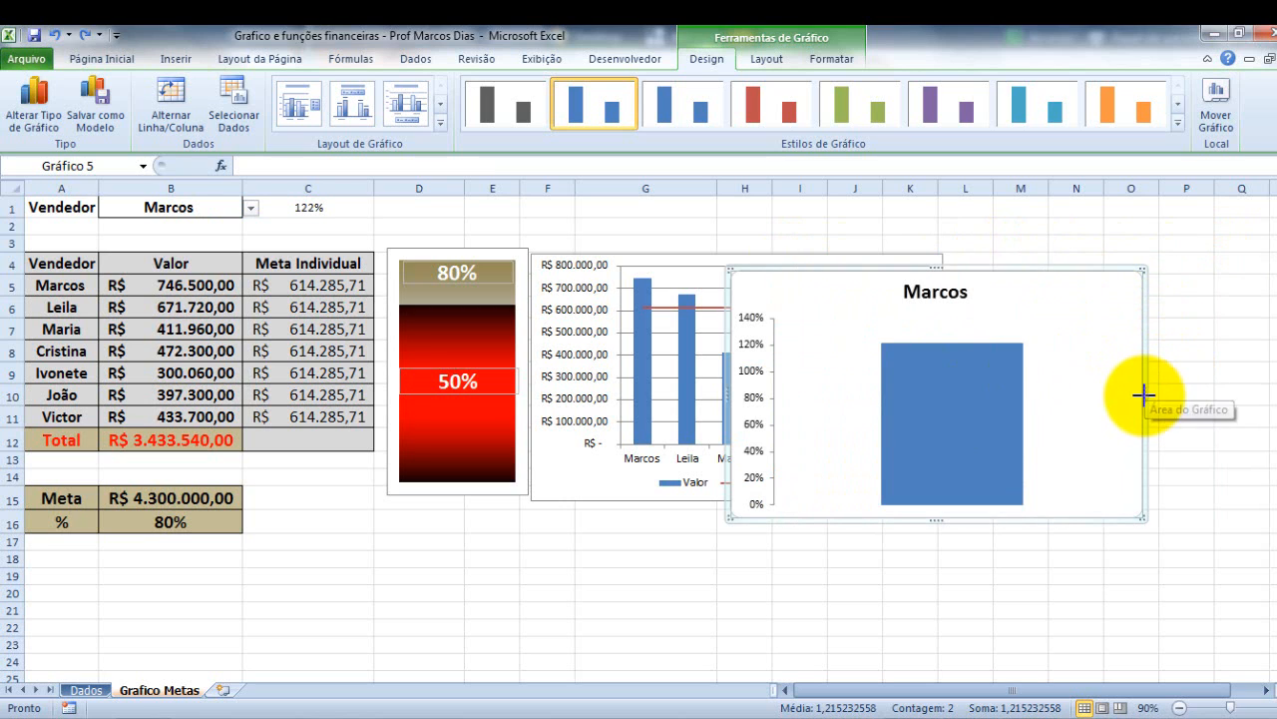
- Narrow the selected seller's chart to roughly a third of its width and place it directly beside the Meta Individual chart
left_click_drag(1144, 395, 860, 394)
left_click_drag(830, 271, 1014, 247)
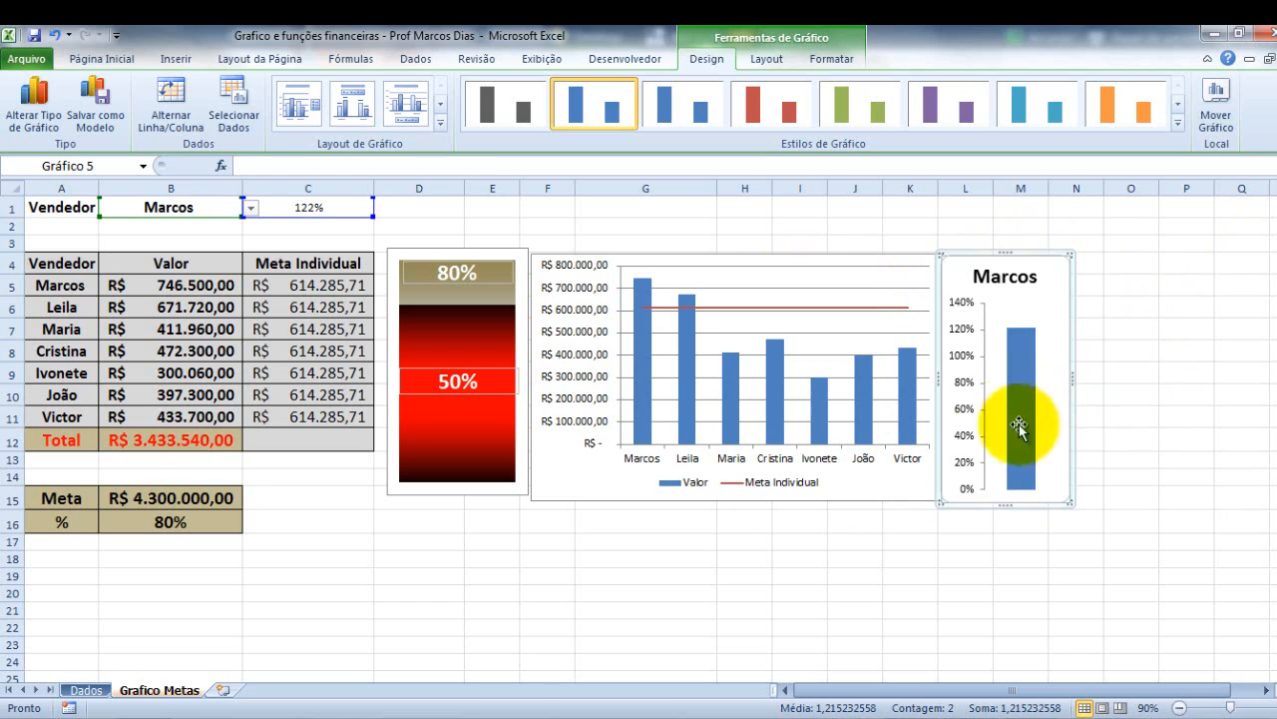
- Set a fixed maximum of 1 for the vertical axis of the selected seller's chart
right_click(961, 414)
left_click(1013, 601)
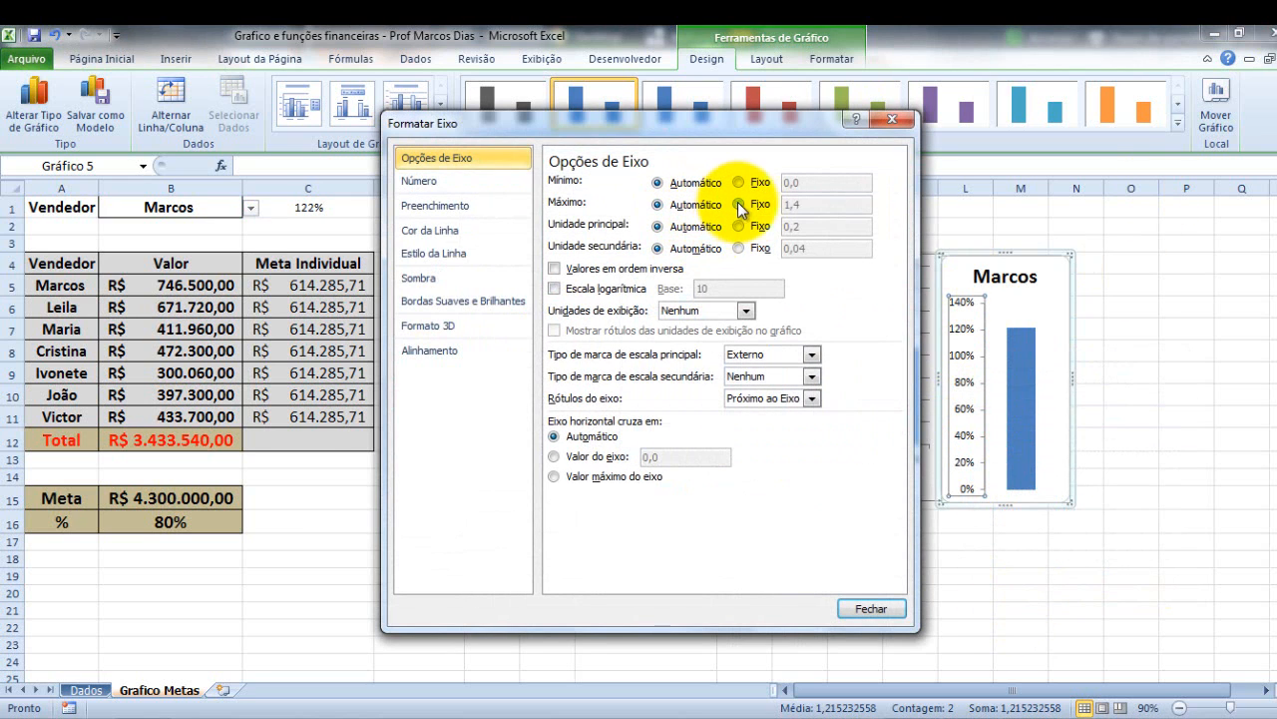
left_click(739, 205)
type("1")
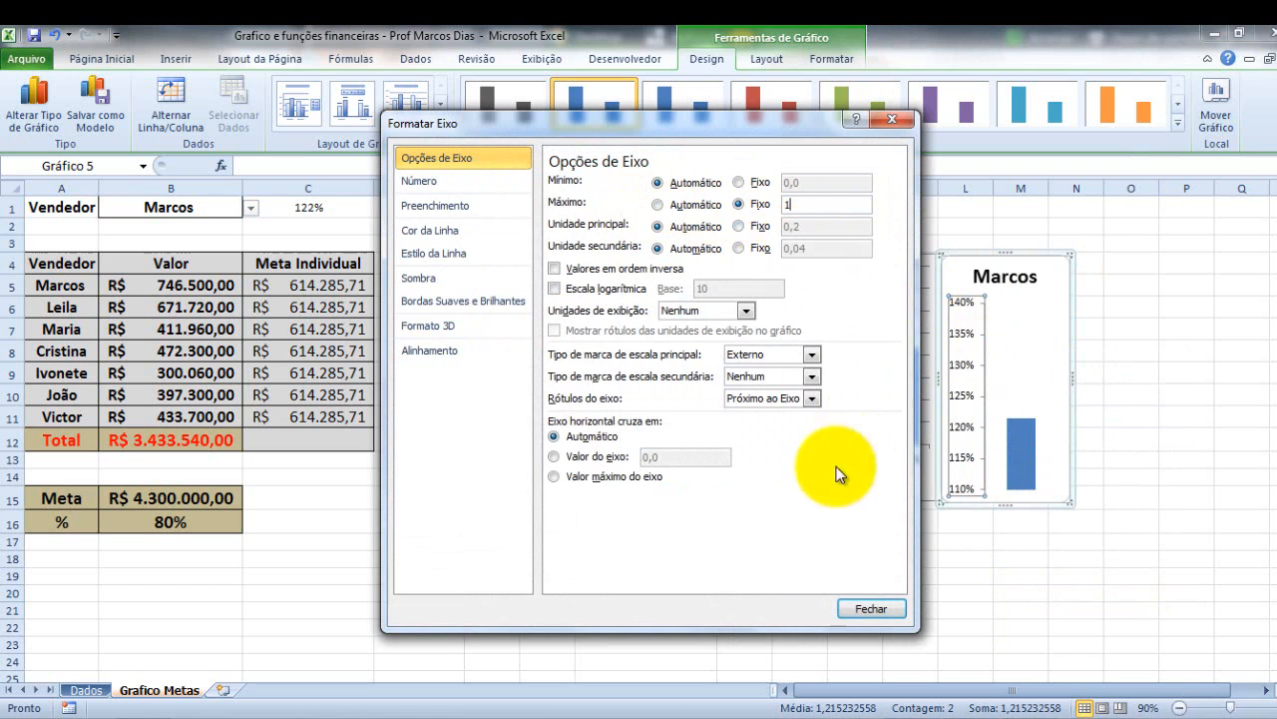
left_click(867, 608)
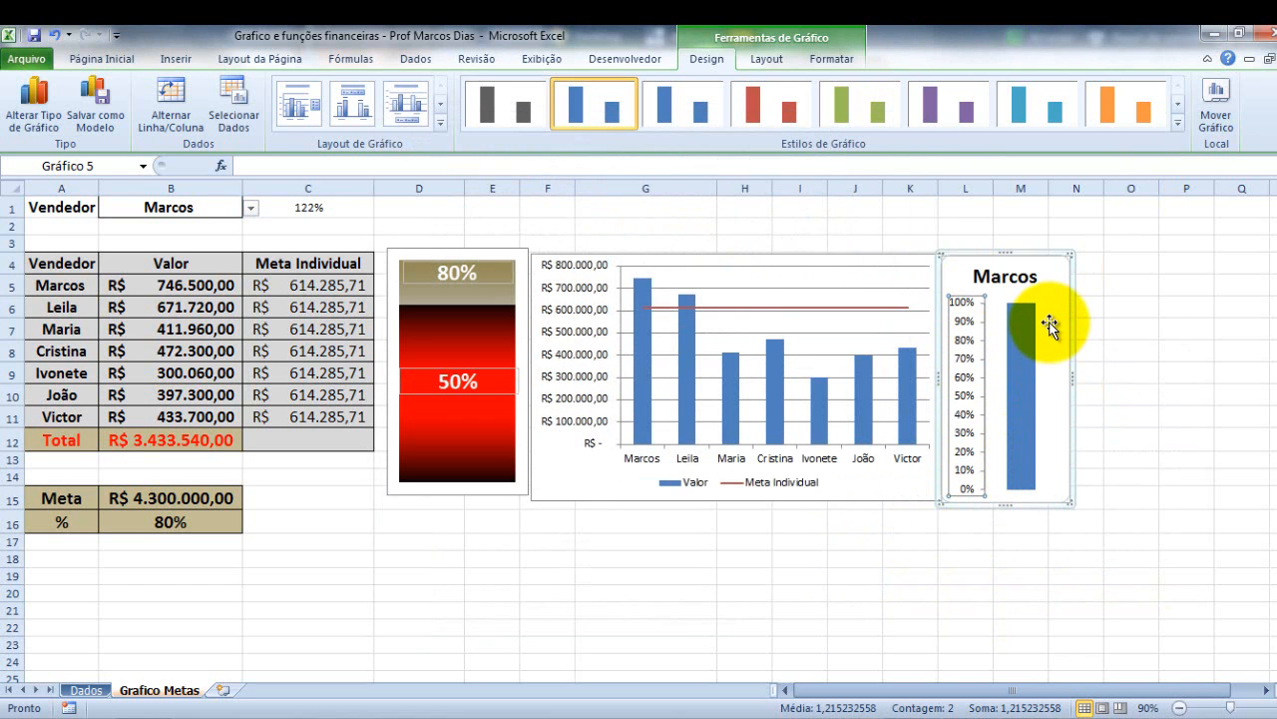
- Choose the seller from A9 in B1 to test the new chart, and deselect the chart
left_click(252, 207)
left_click(204, 271)
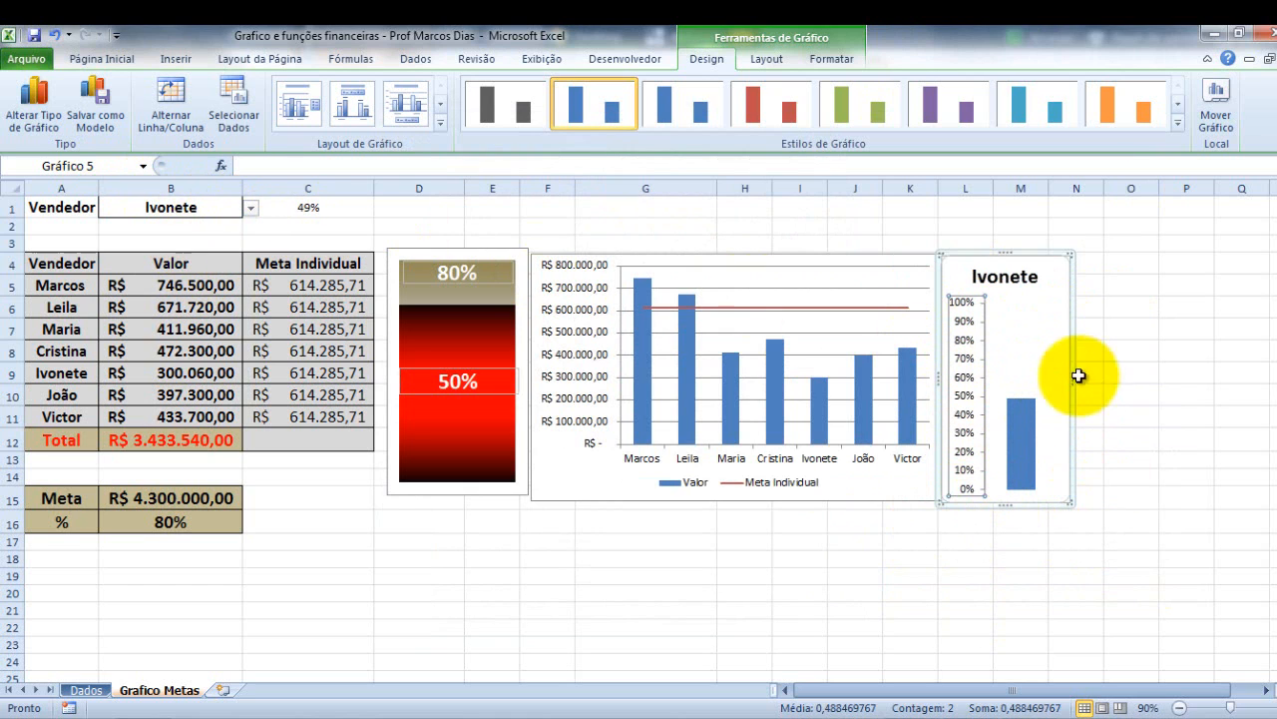
left_click(1136, 437)
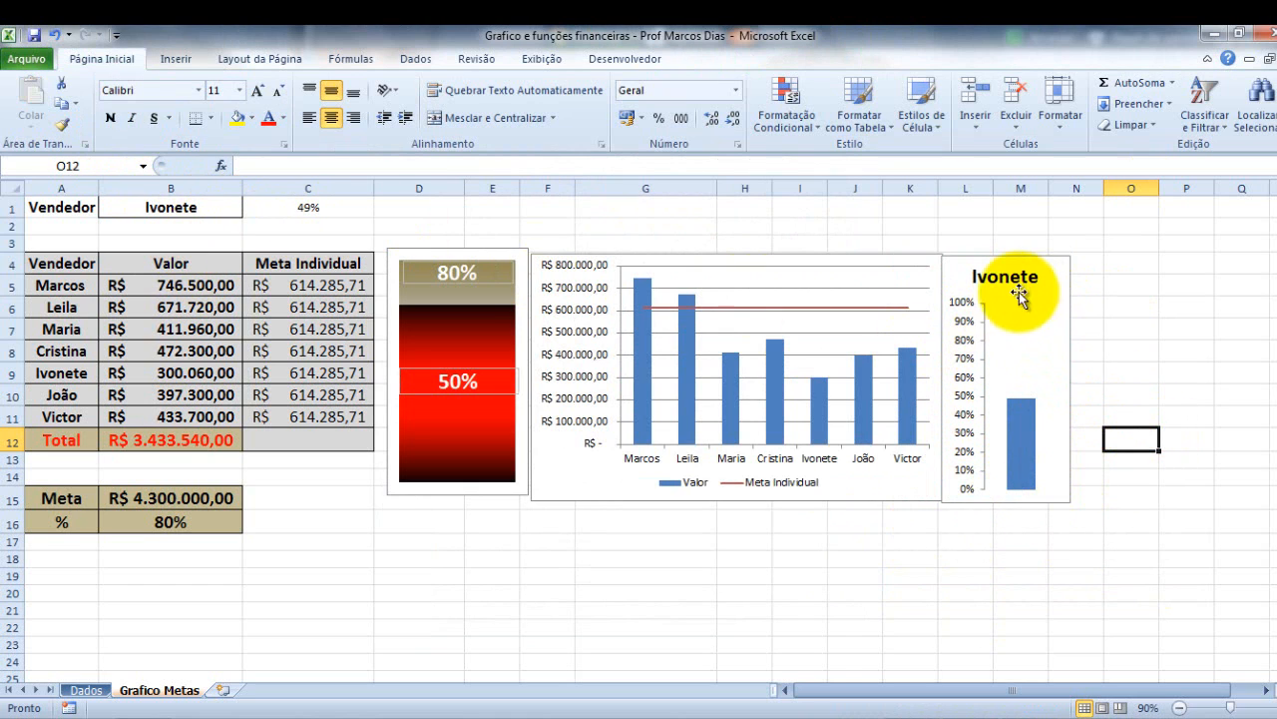
- Remove the vertical axis from the selected seller's chart
left_click(954, 357)
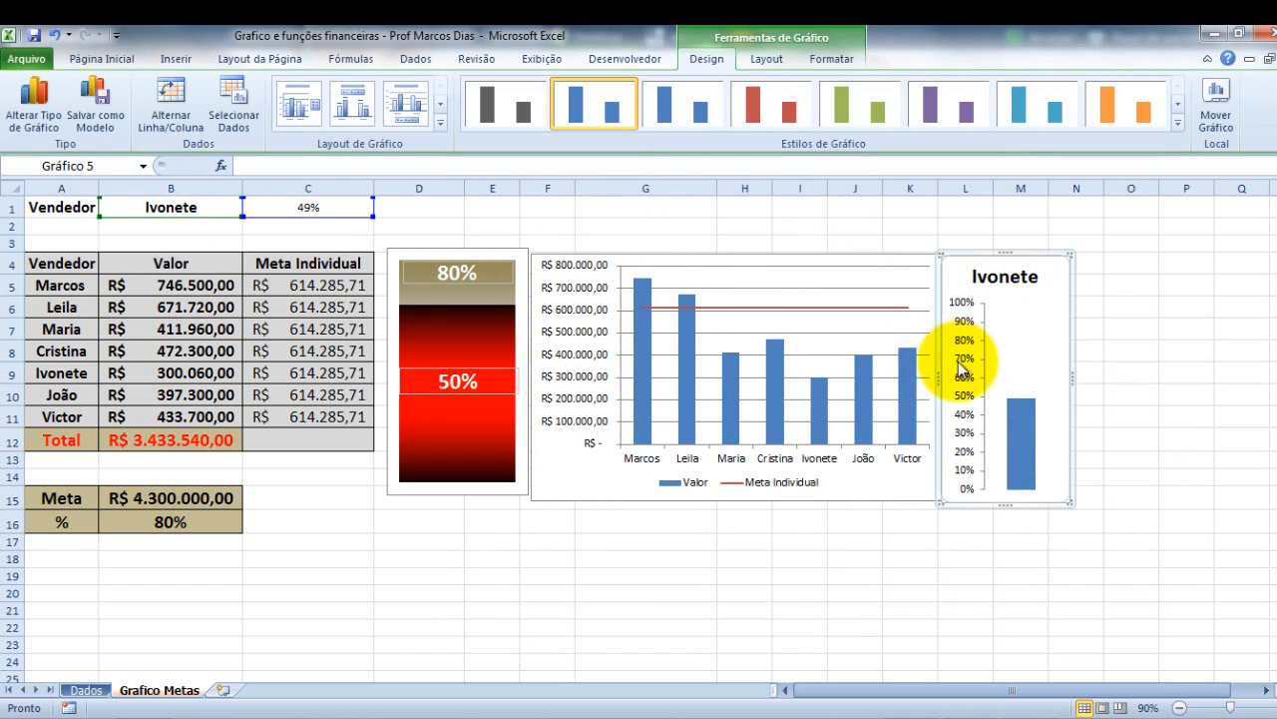
key("Delete")
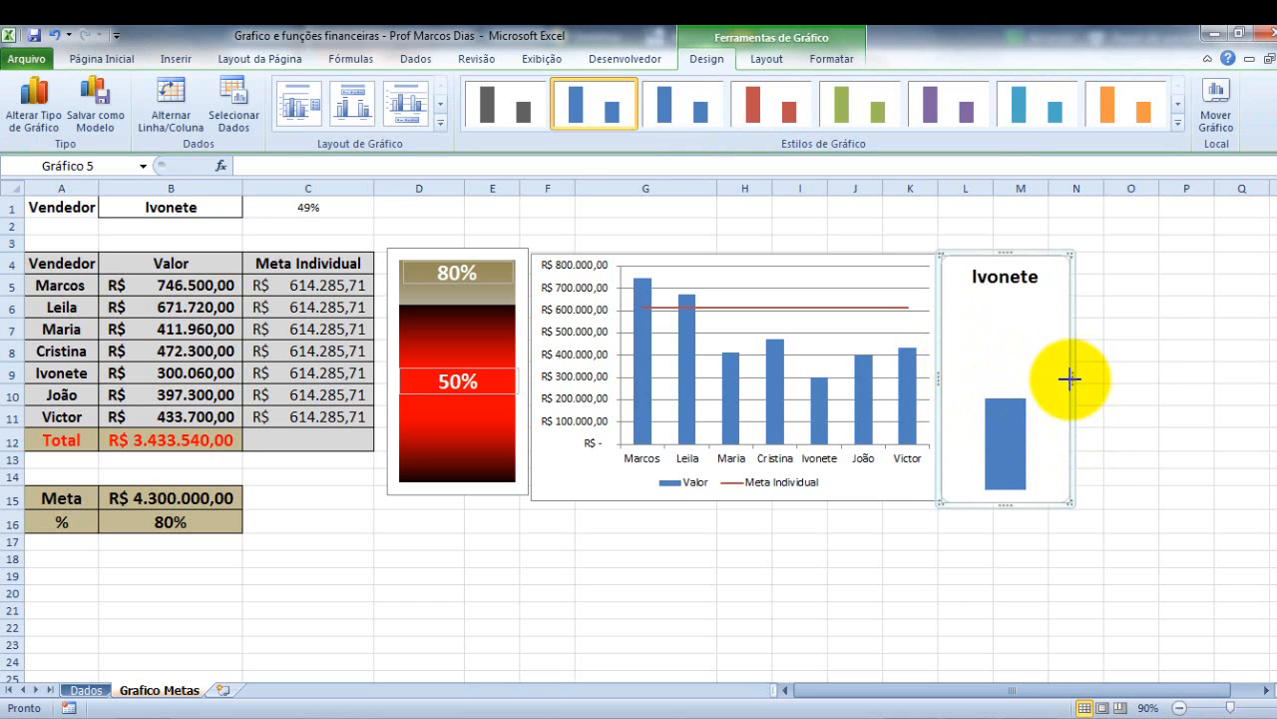
- Narrow the selected seller's chart slightly more, set its column's gap width to 0%, and deselect the chart
left_click_drag(1070, 378, 1045, 371)
right_click(988, 436)
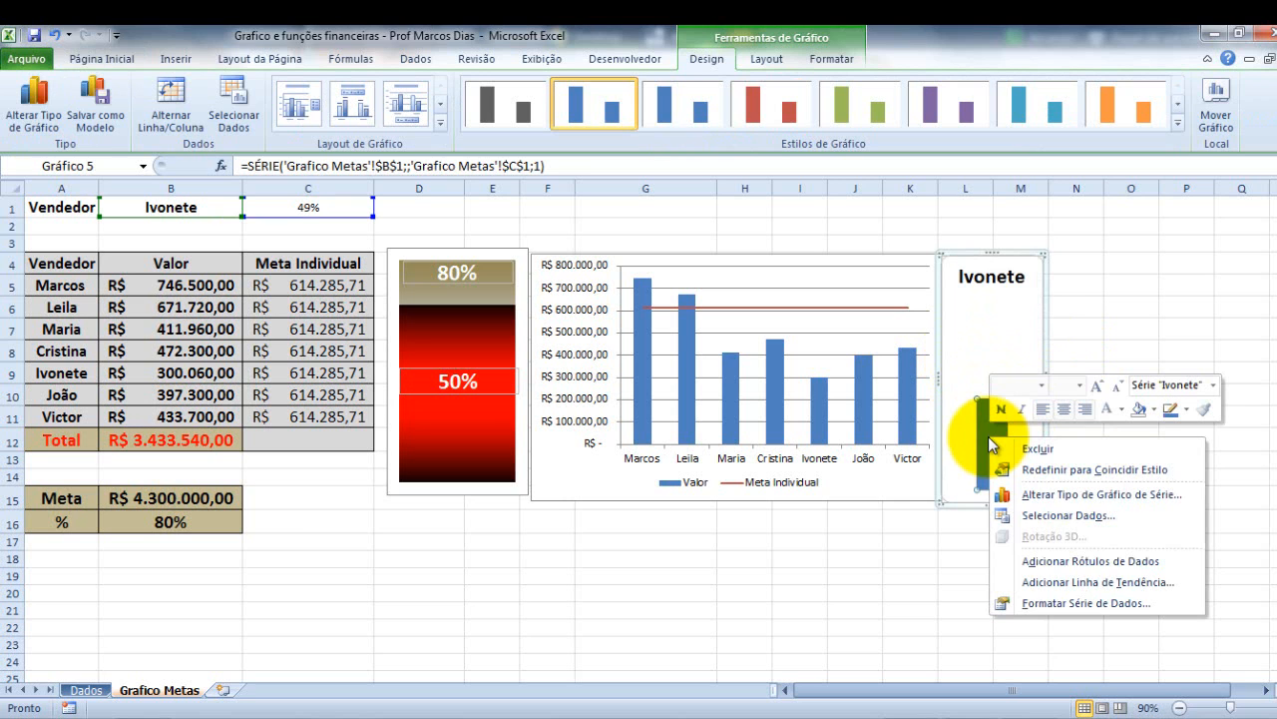
left_click(1050, 599)
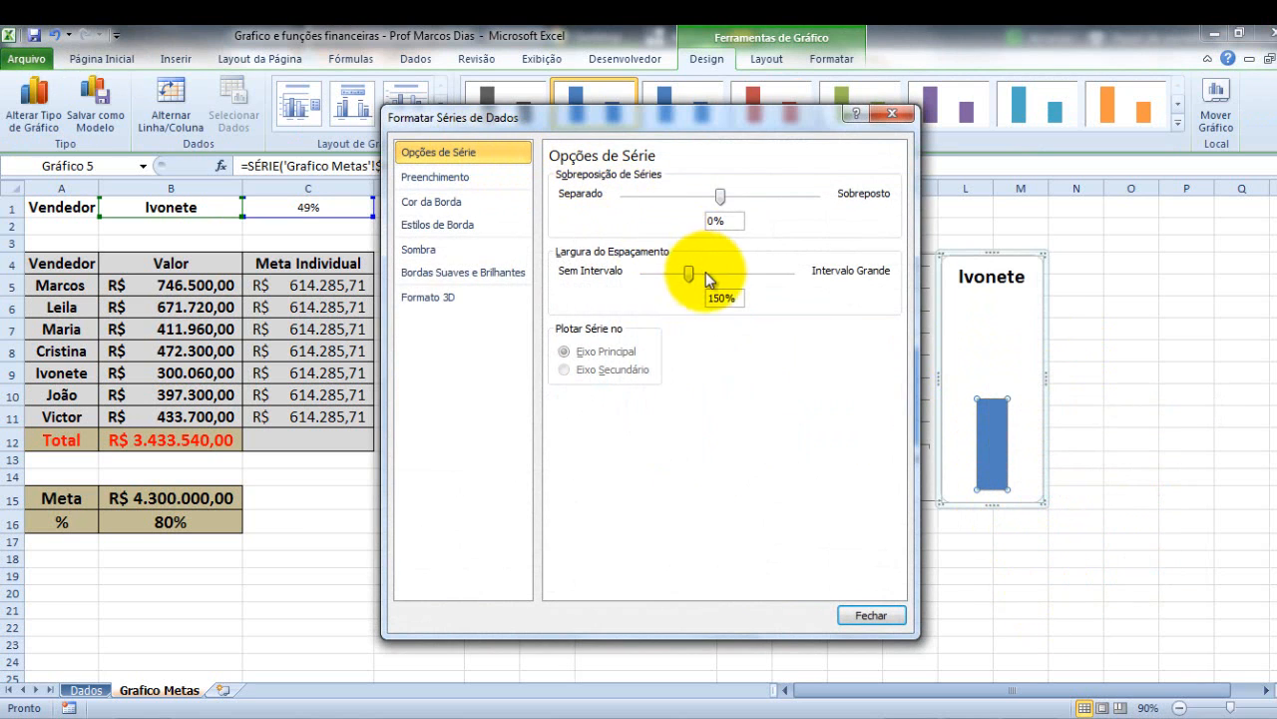
left_click_drag(685, 278, 554, 265)
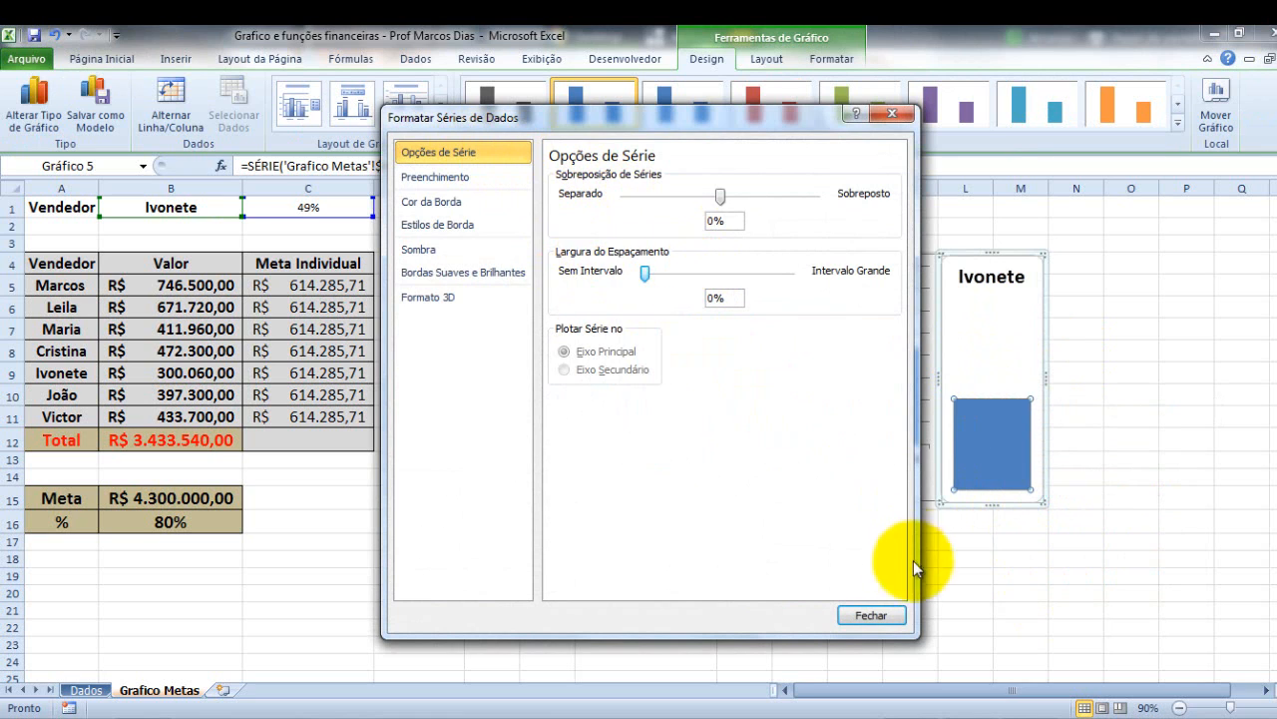
left_click(883, 615)
left_click(980, 365)
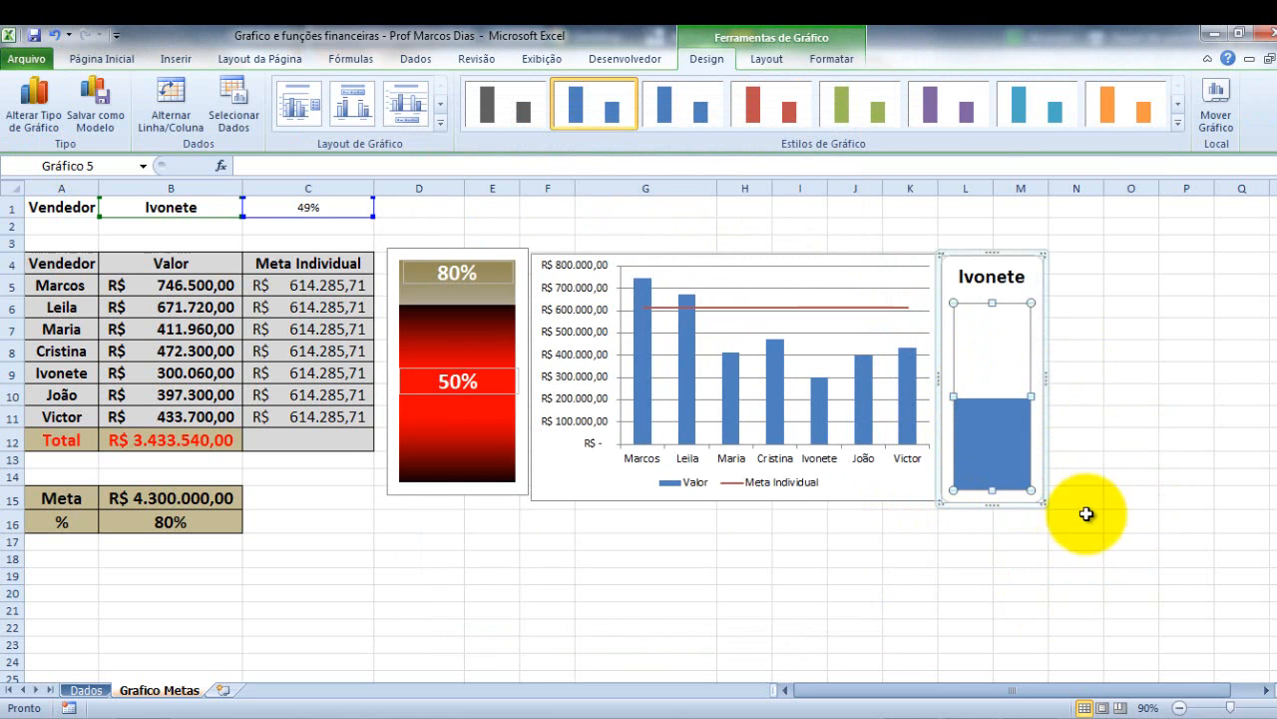
left_click(1133, 415)
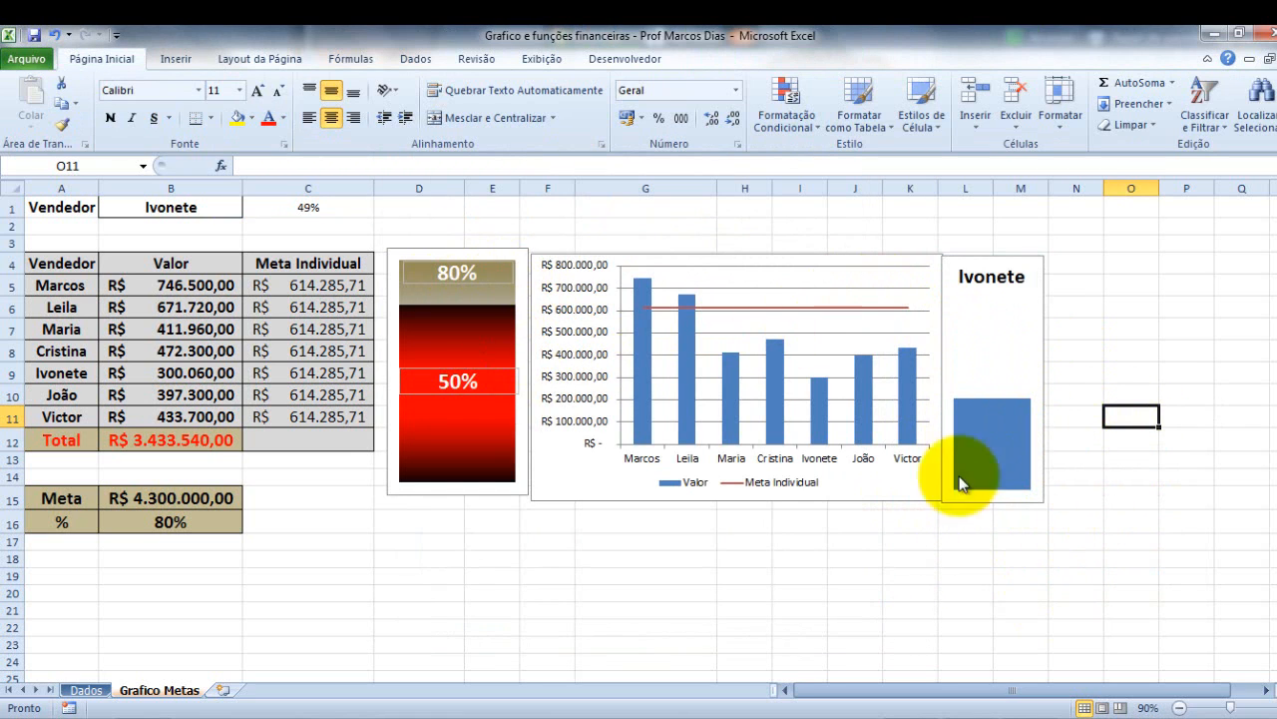
- Fill the selected seller's column with the default linear tan-and-grey gradient at 90°
right_click(1006, 454)
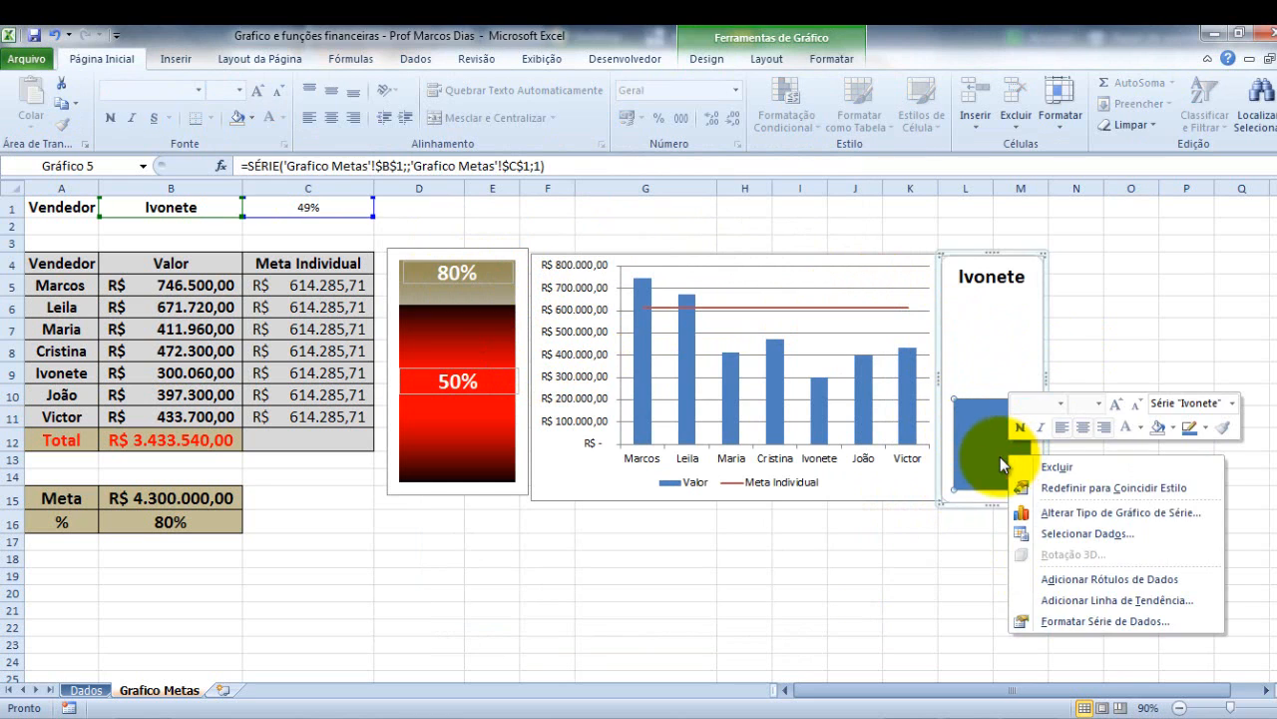
left_click(1099, 624)
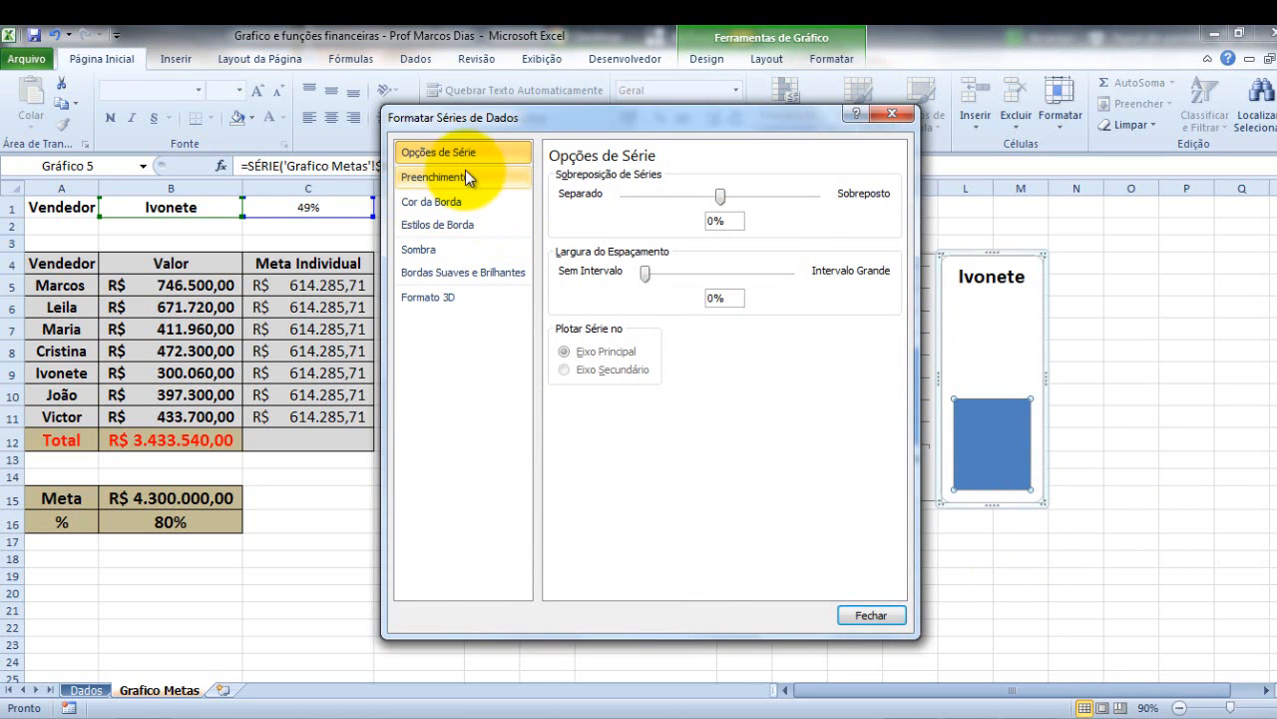
left_click(465, 177)
left_click(613, 213)
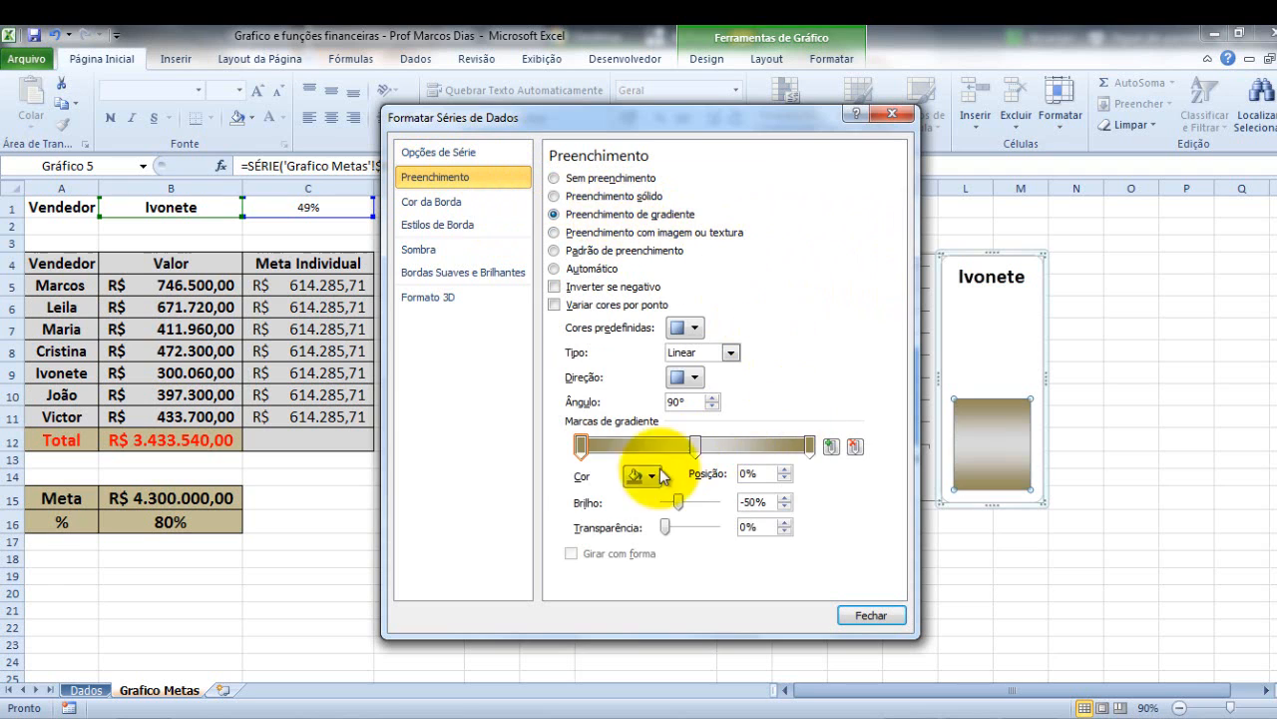
left_click(651, 478)
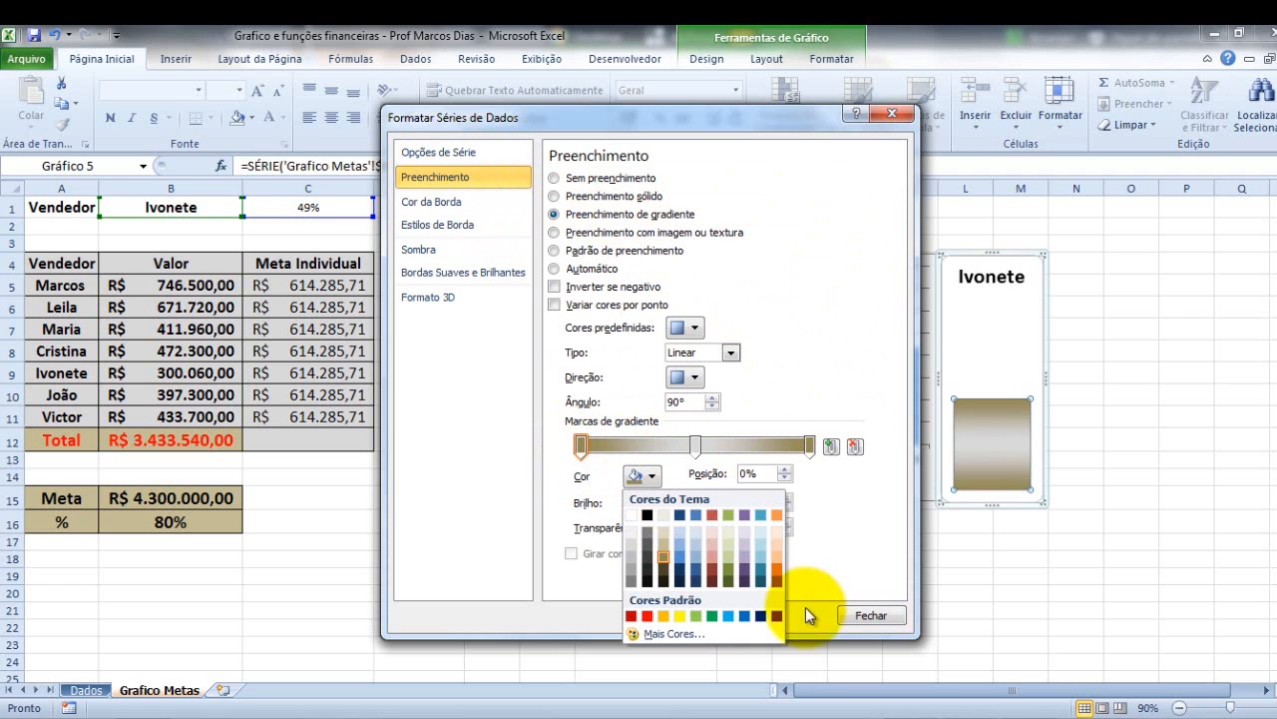
left_click(860, 613)
left_click(868, 616)
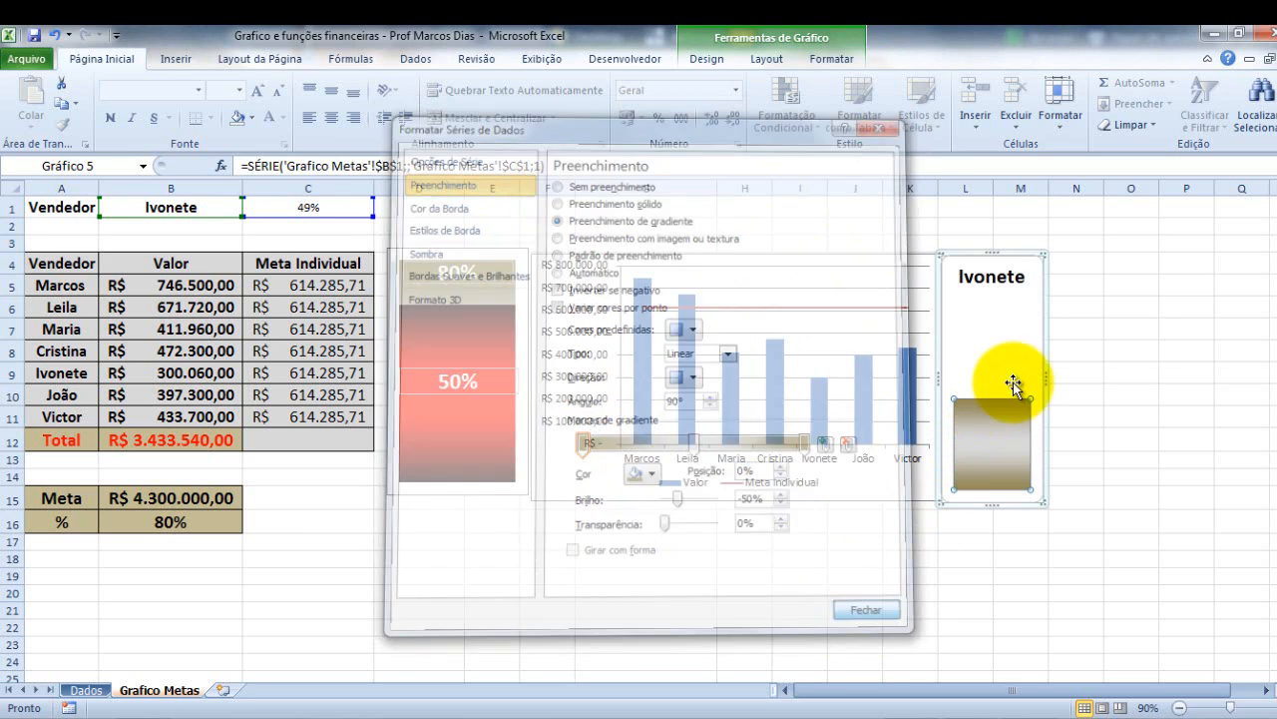
- Give the selected seller's chart plot area a linear gradient fill with dark purple first and last stops
left_click(998, 349)
right_click(986, 346)
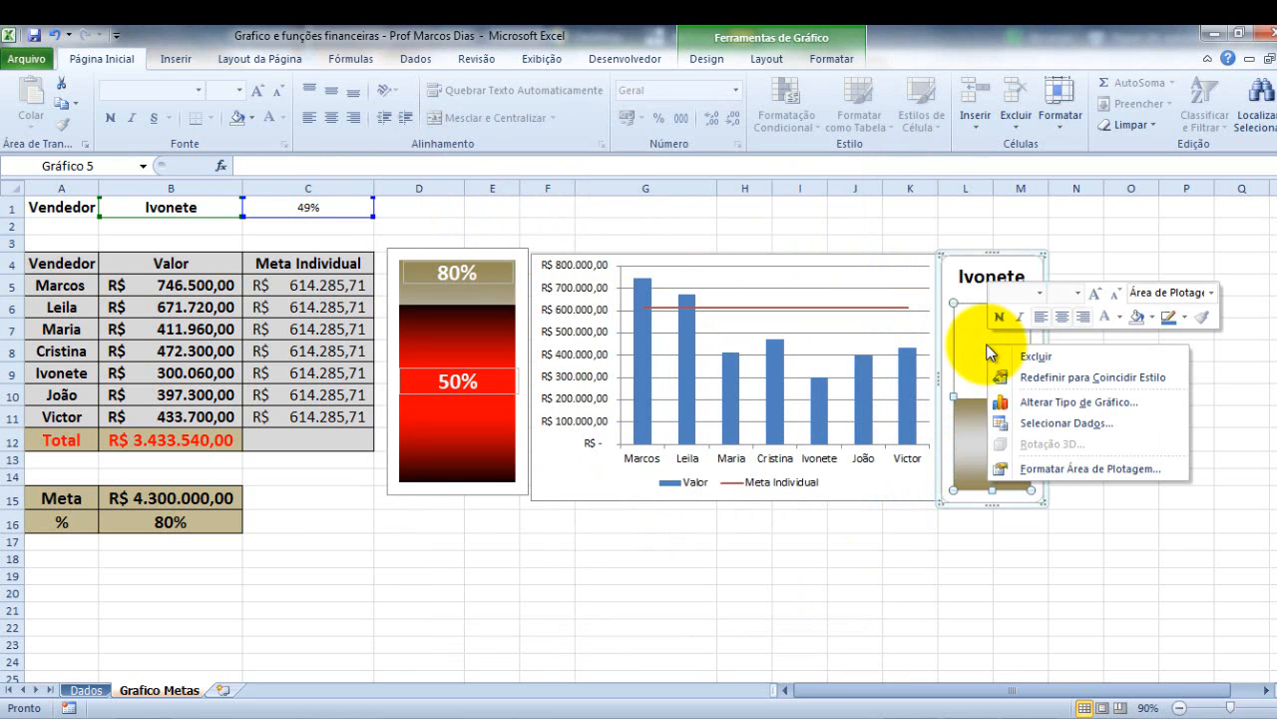
left_click(1033, 471)
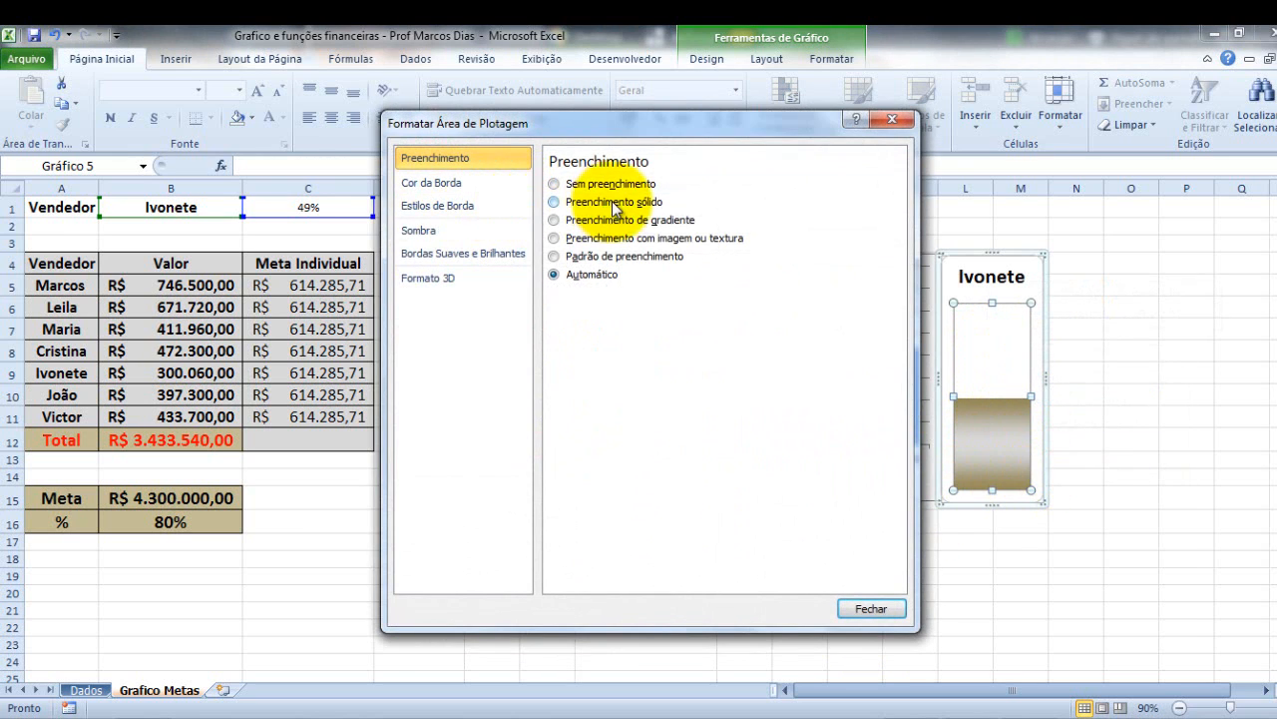
left_click(588, 222)
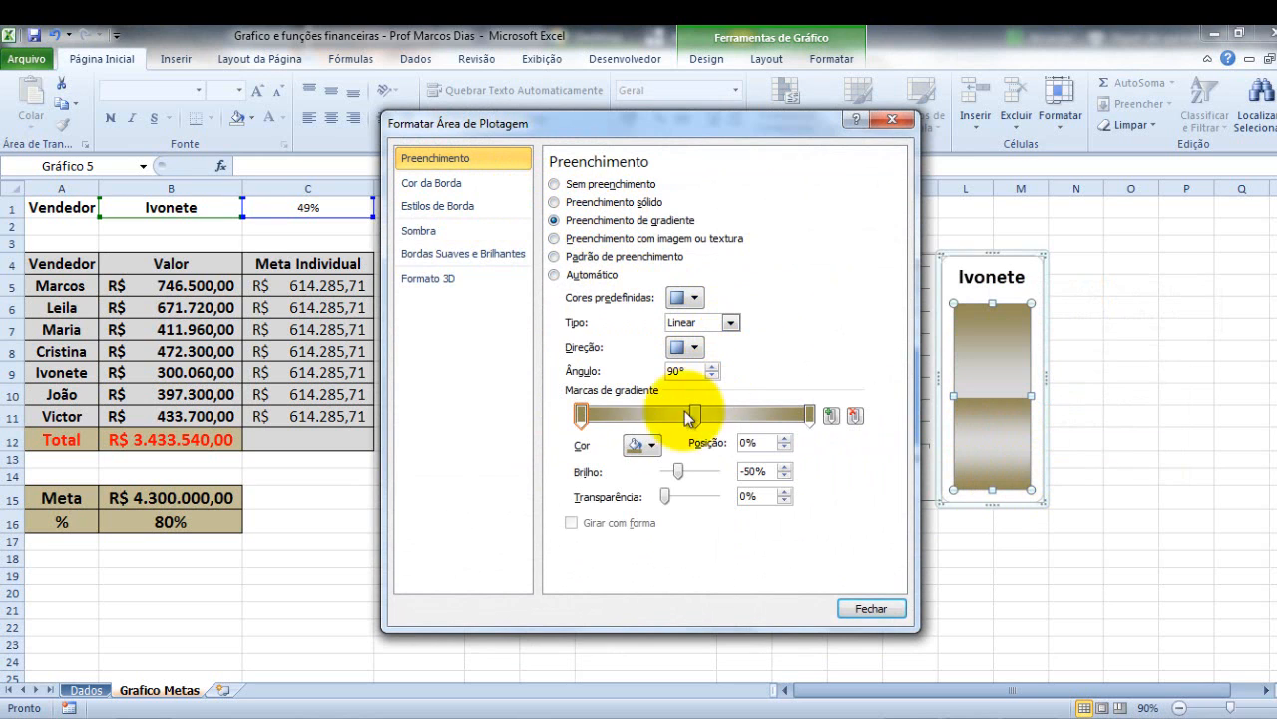
left_click(644, 447)
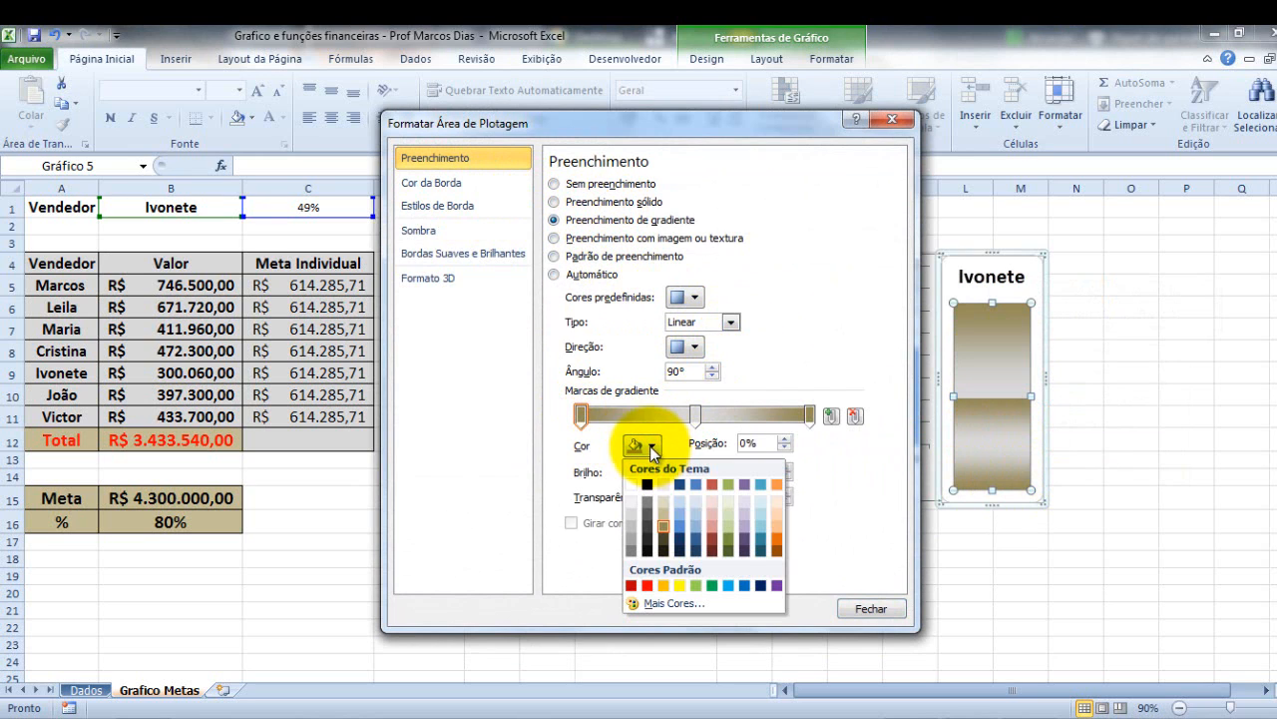
left_click(747, 544)
left_click(809, 414)
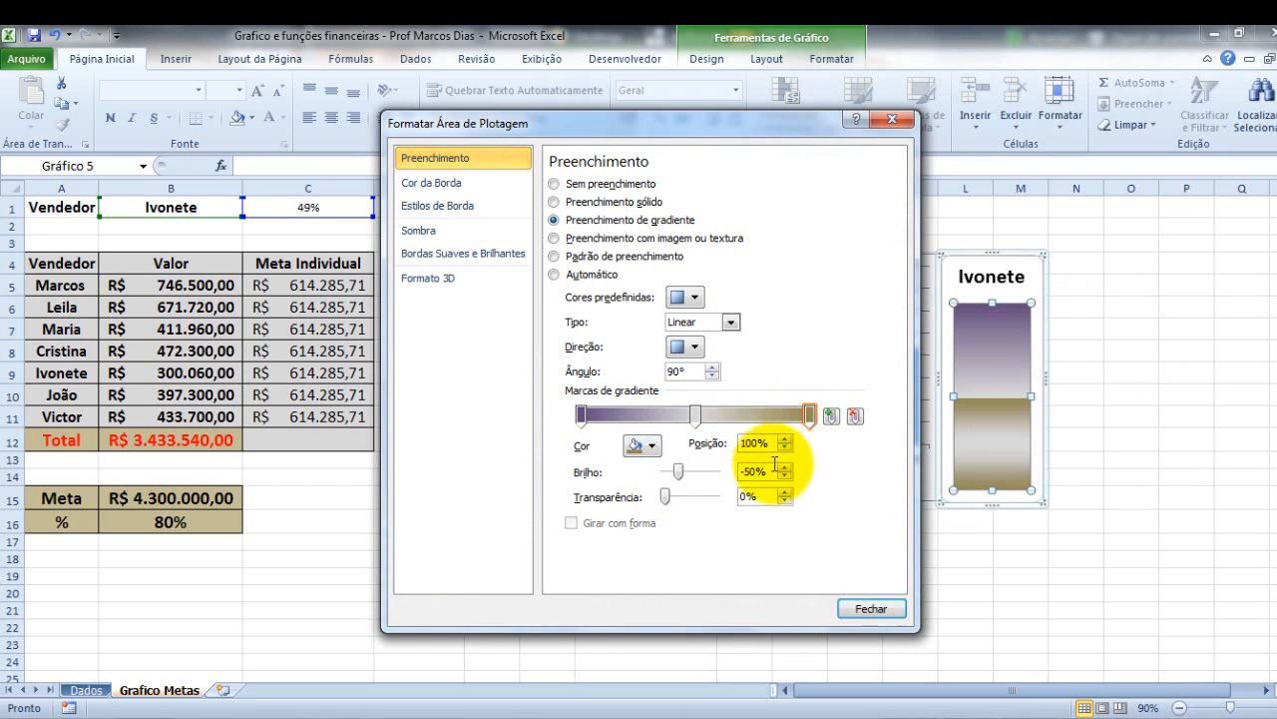
left_click(644, 446)
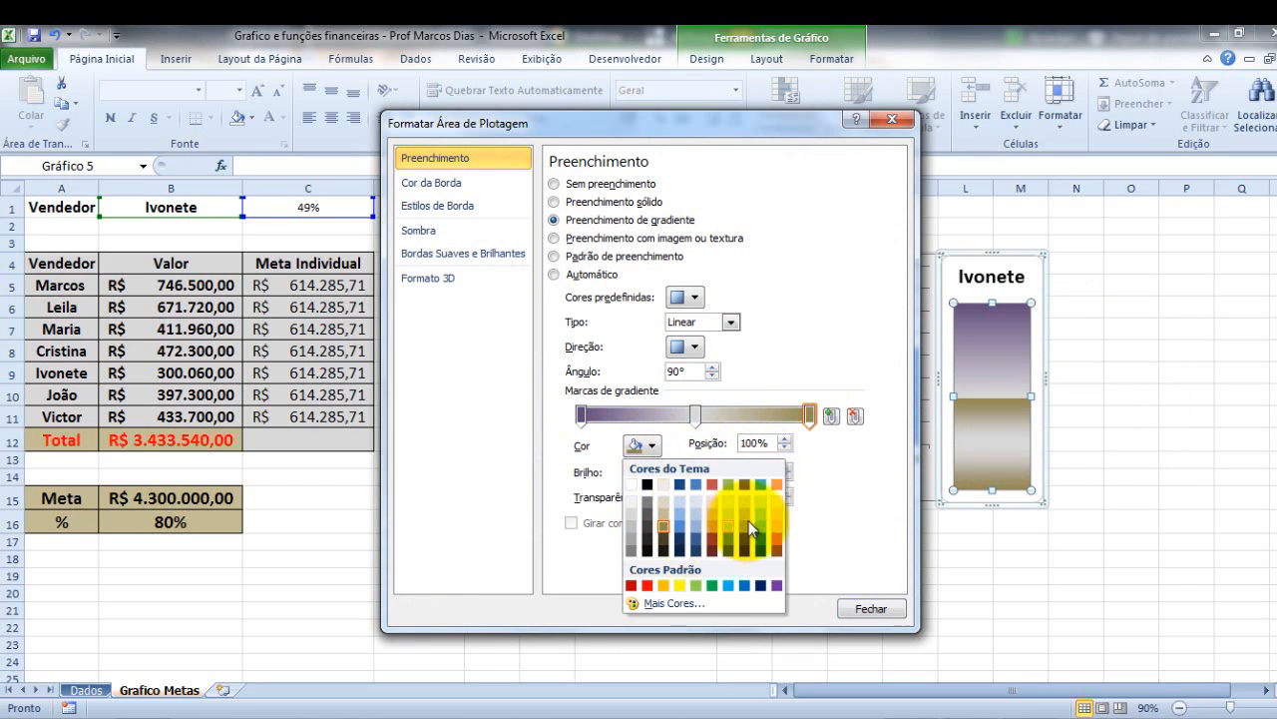
left_click(746, 544)
- Set the middle stop of the plot area's gradient to dark blue and deselect the chart
left_click(696, 414)
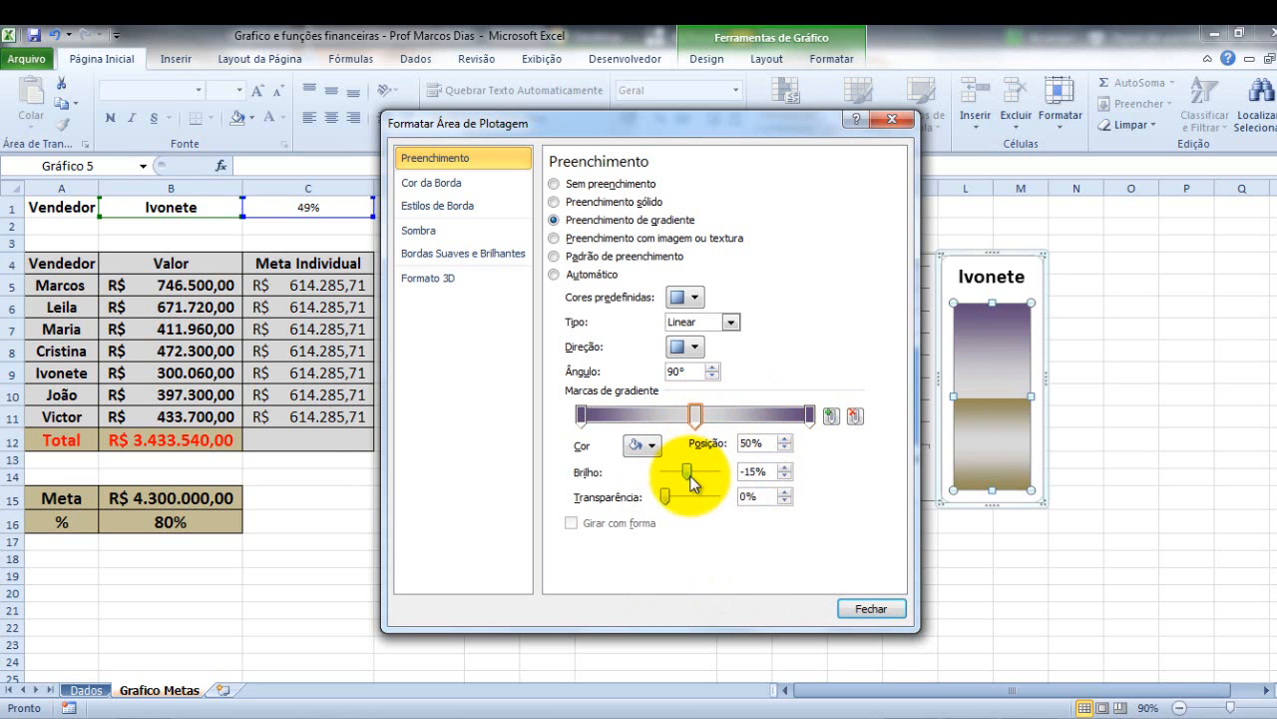
left_click(651, 446)
left_click(678, 542)
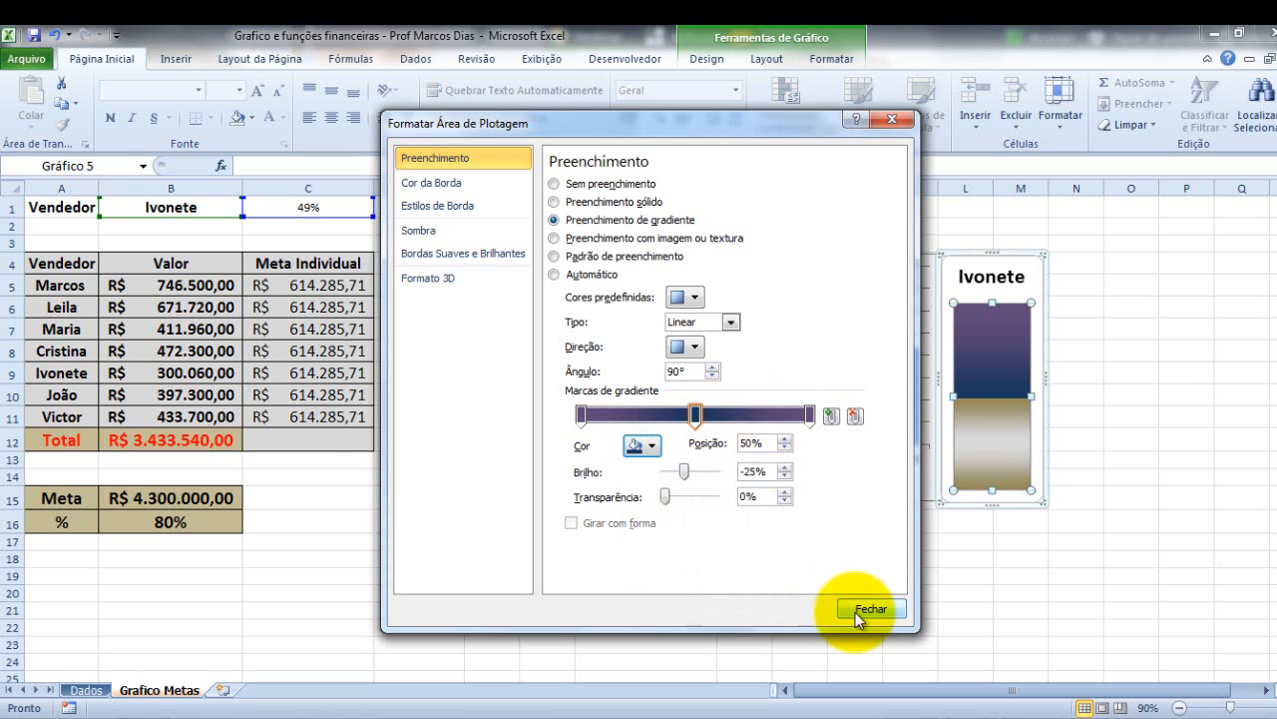
left_click(864, 610)
left_click(1129, 493)
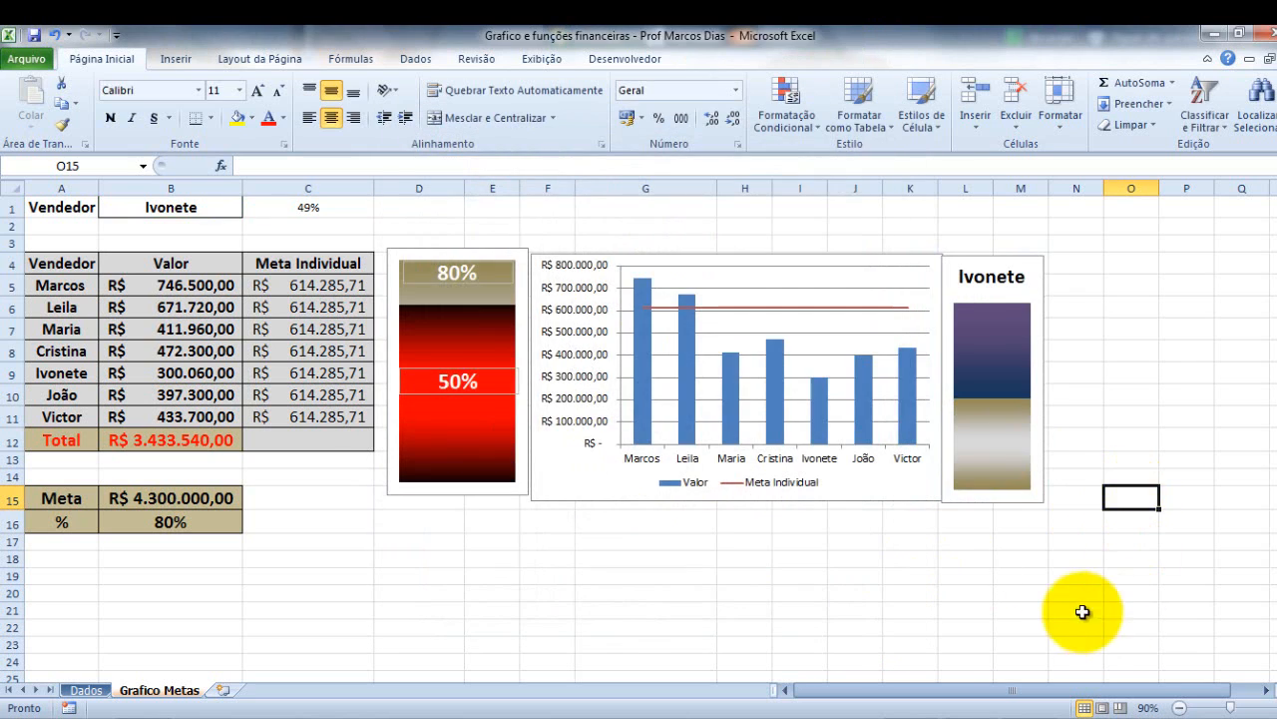
- Draw a column-wide text box over the base of the selected seller's column and remove its fill
left_click(173, 59)
left_click(214, 105)
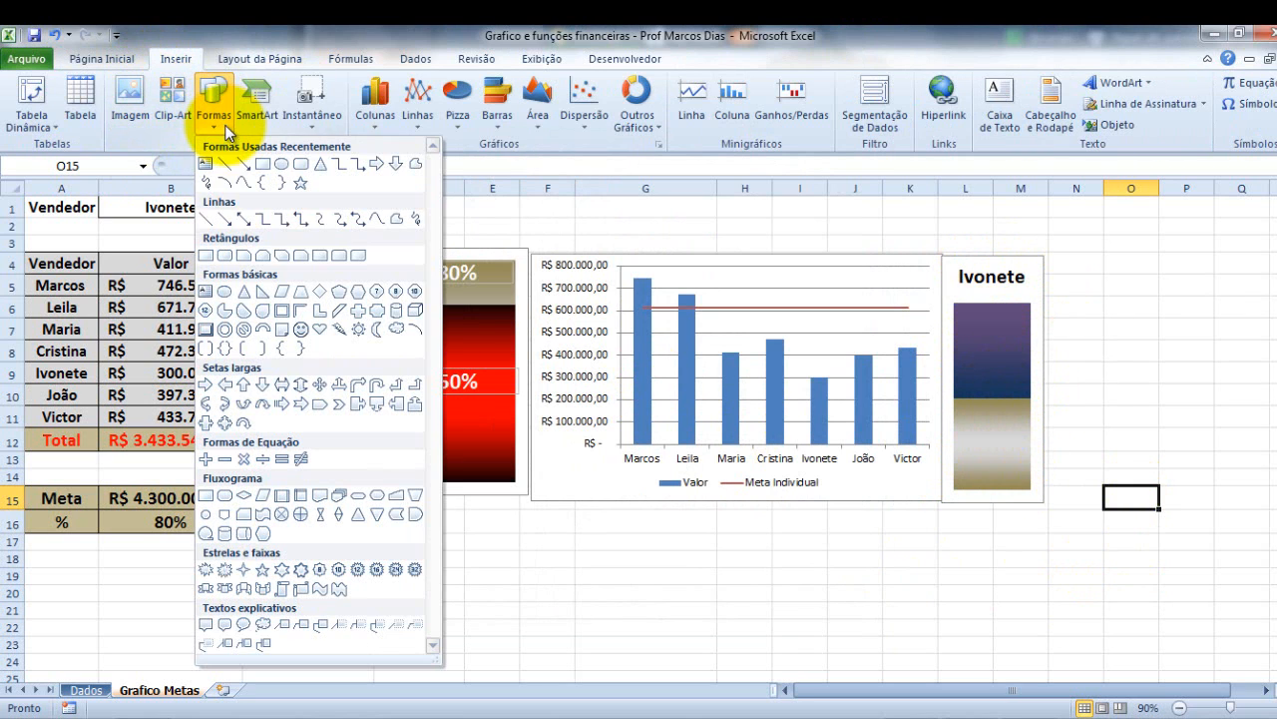
left_click(199, 169)
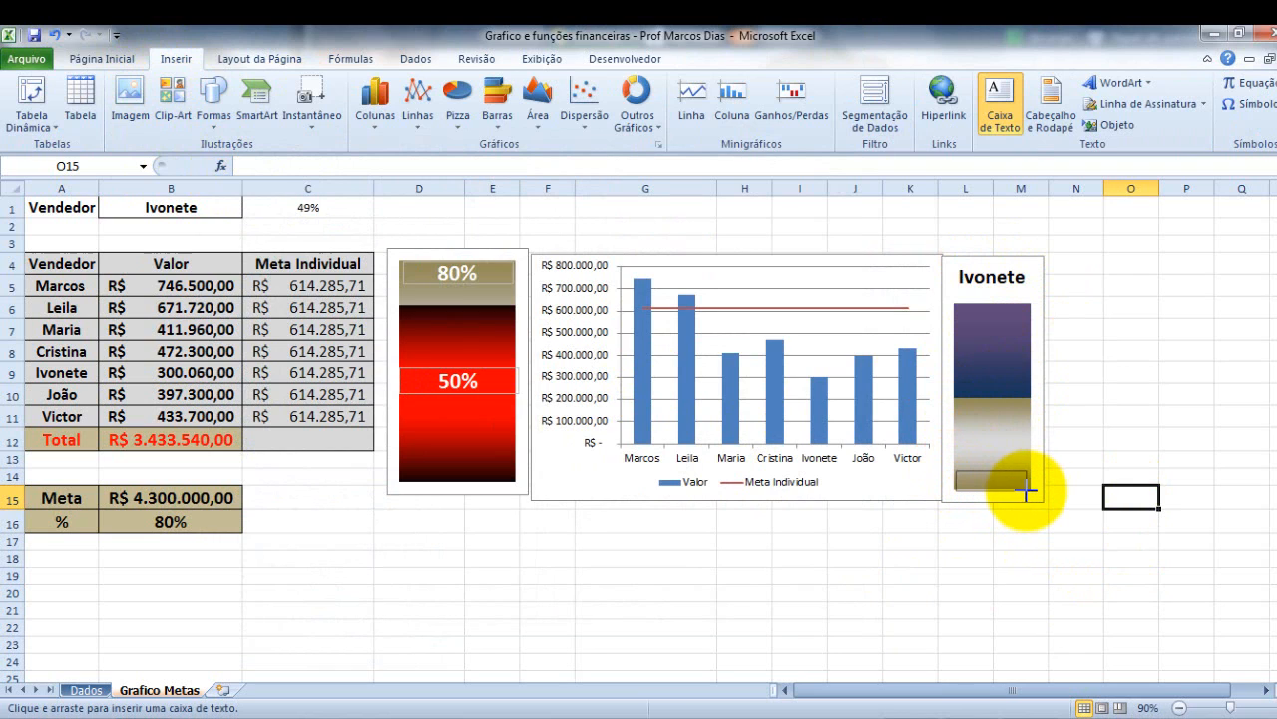
left_click_drag(1026, 489, 1027, 491)
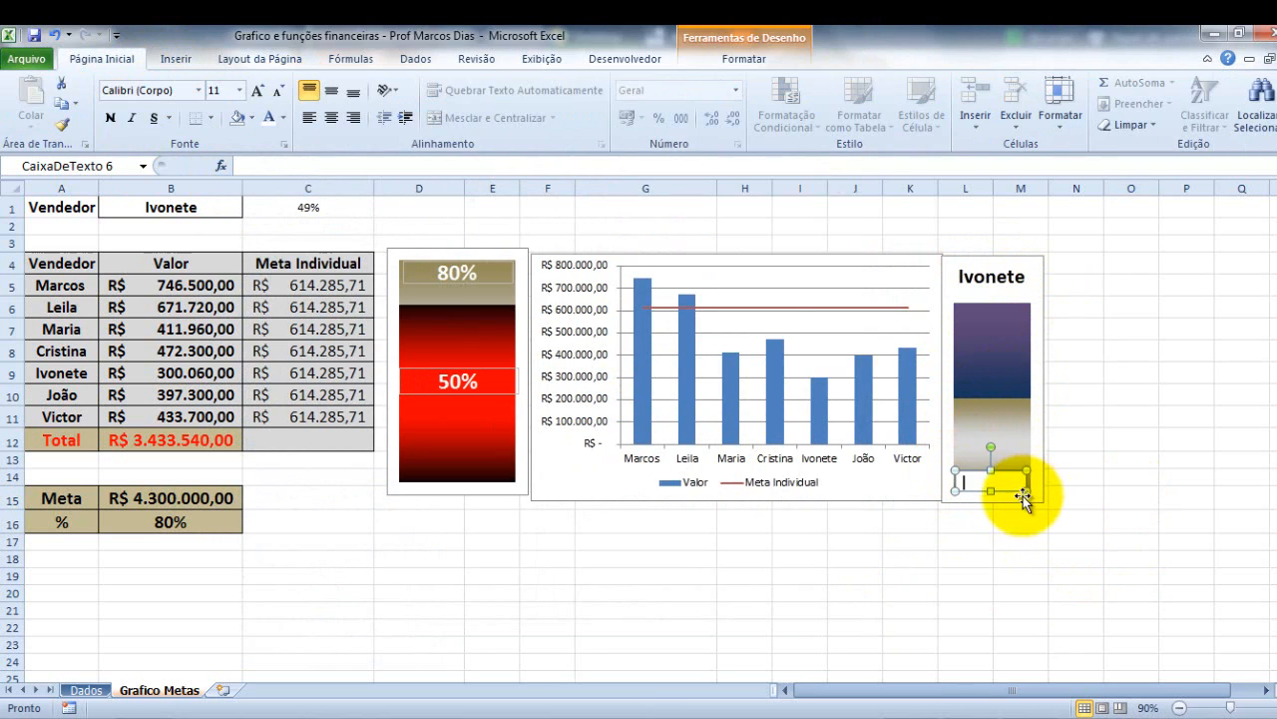
left_click(252, 117)
left_click(285, 297)
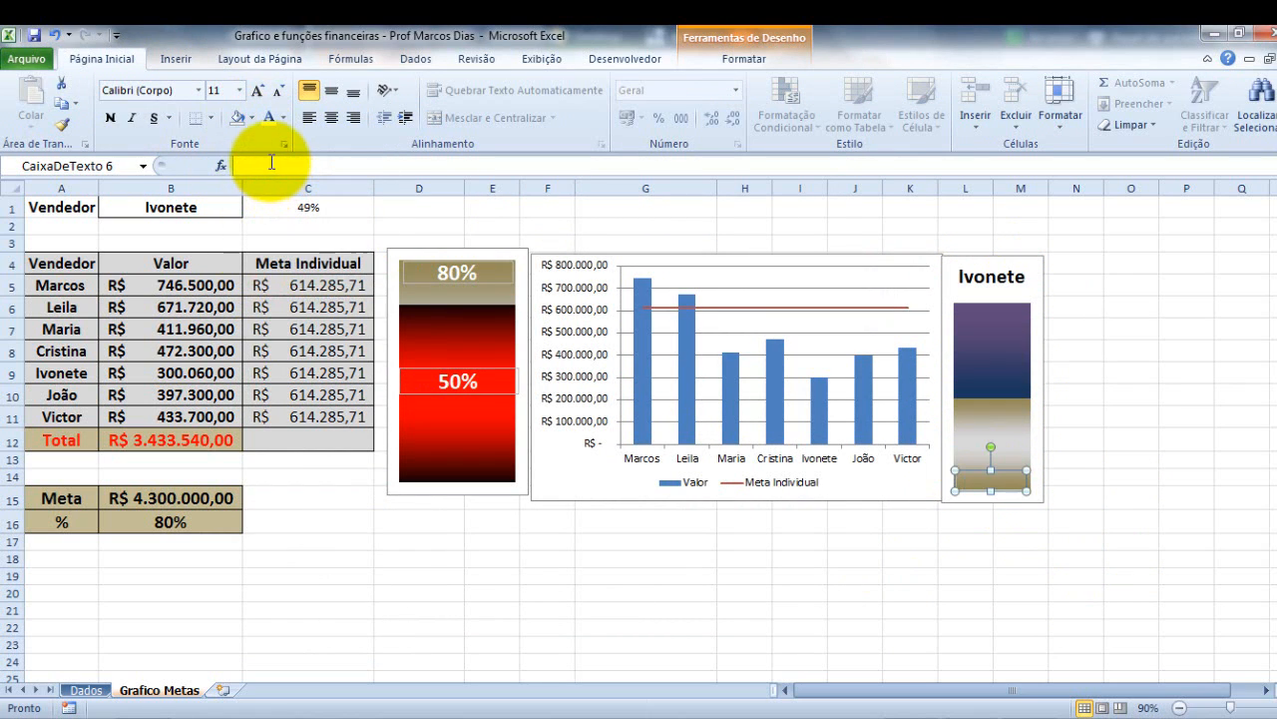
- Link the new text box to the percentage in C1 with the formula =$C$1
left_click(271, 163)
type("=")
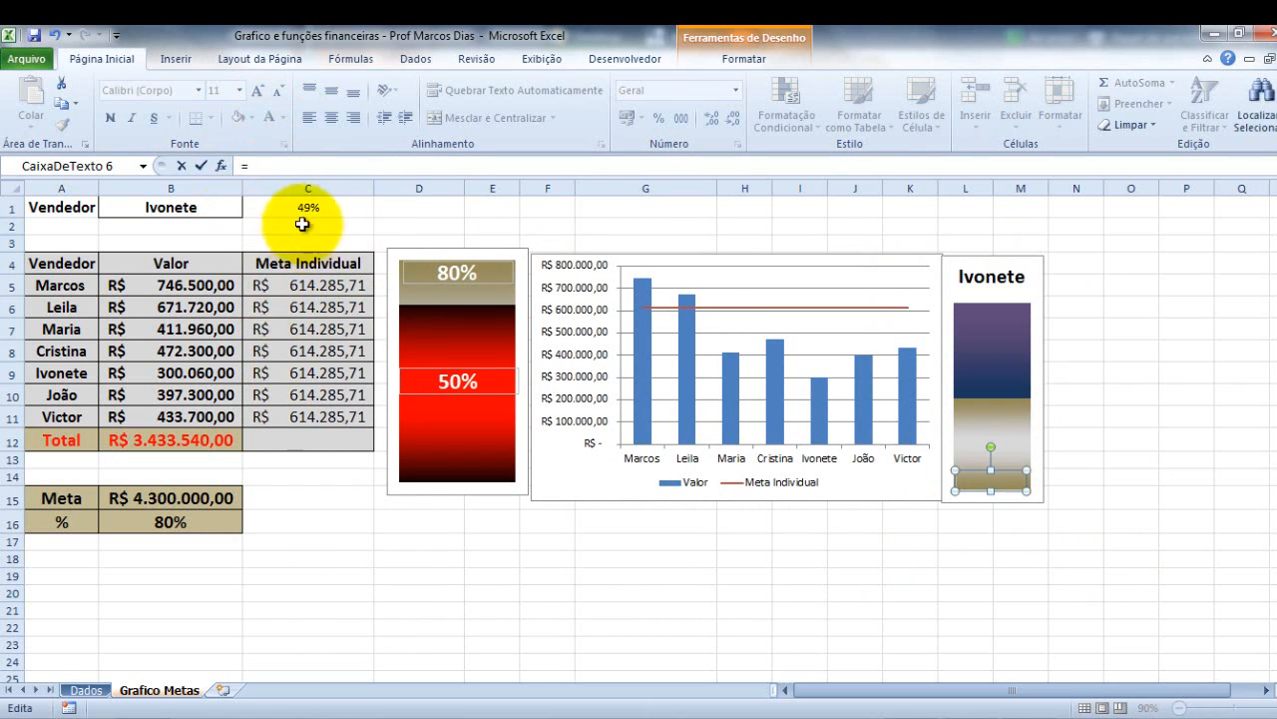
left_click(312, 208)
key("Return")
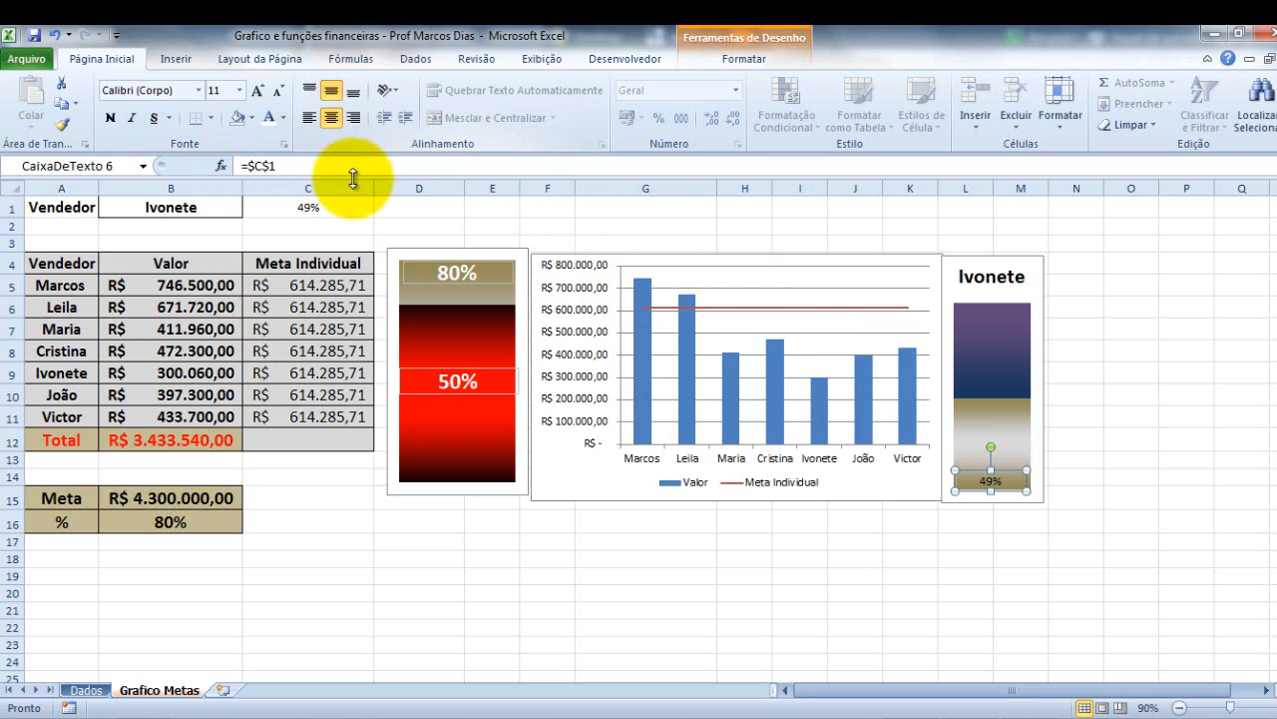
- Format the linked percentage in the text box as 16 pt, bold and white, and deselect the text box
left_click(257, 93)
left_click(112, 122)
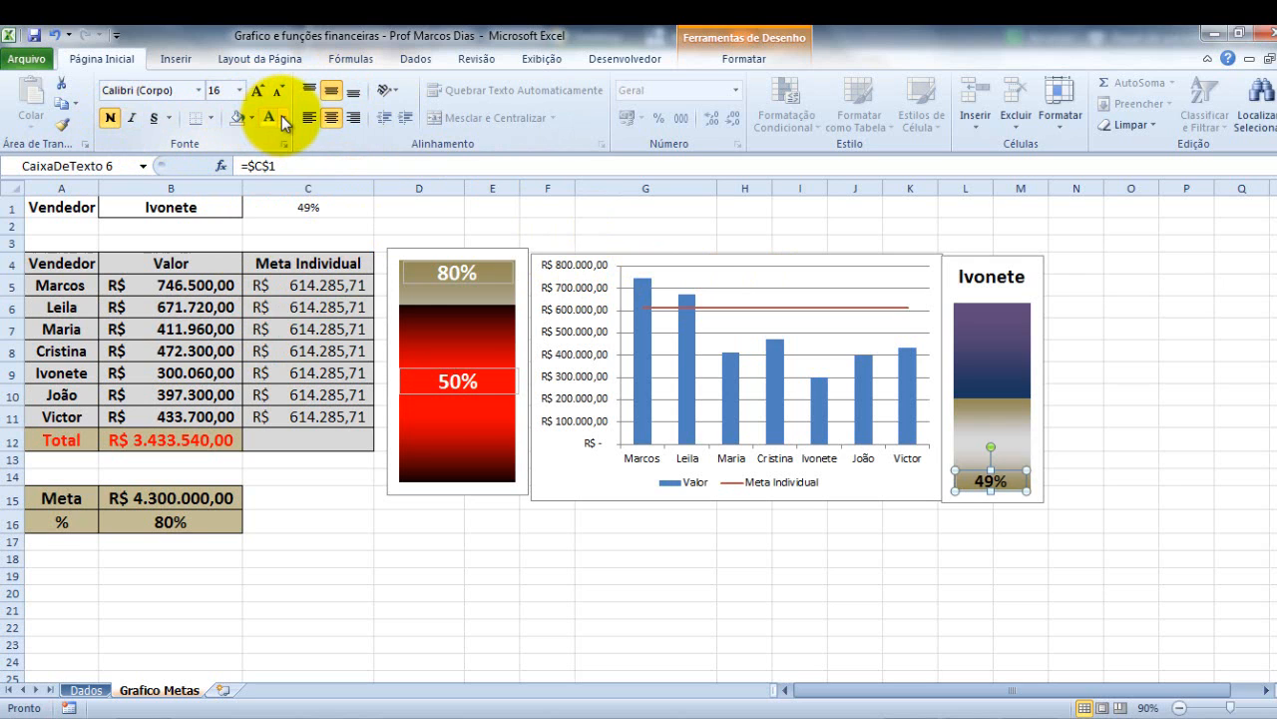
left_click(284, 118)
left_click(275, 176)
left_click(1184, 370)
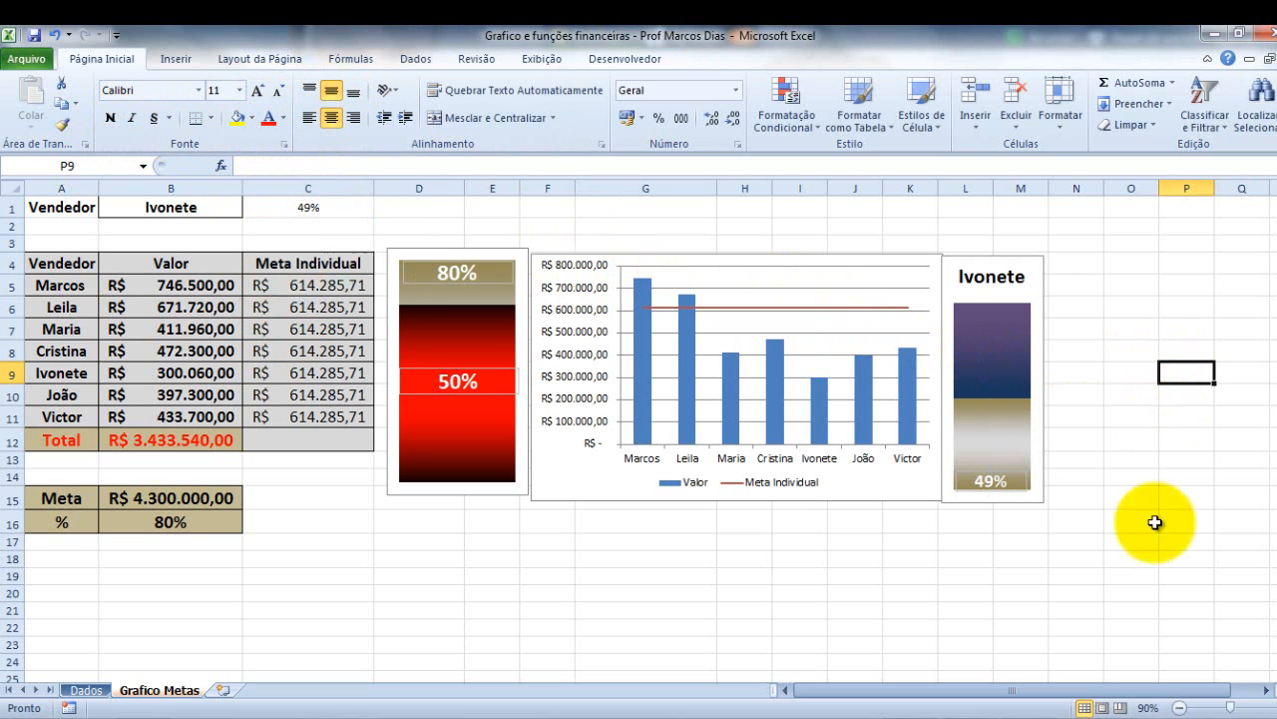
- Switch the seller in B1 several times to test the dynamic chart, ending with the seller from A8
left_click(232, 210)
left_click(251, 208)
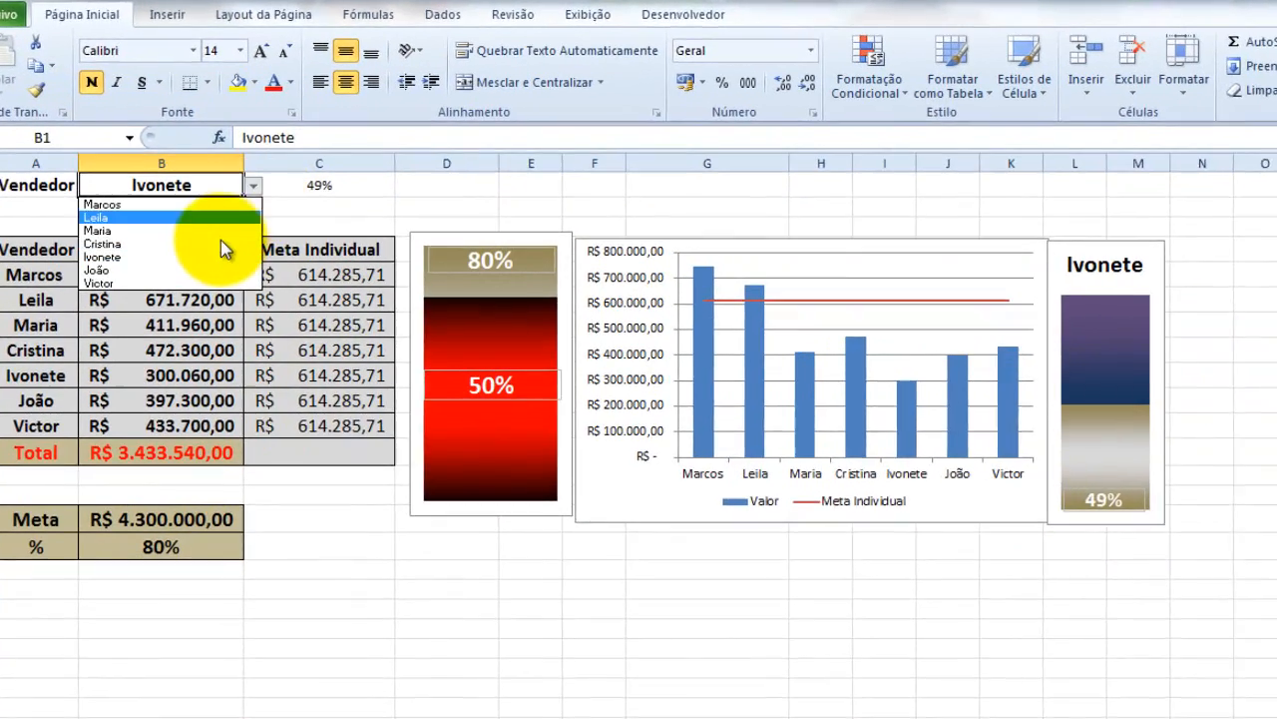
left_click(221, 239)
left_click(257, 172)
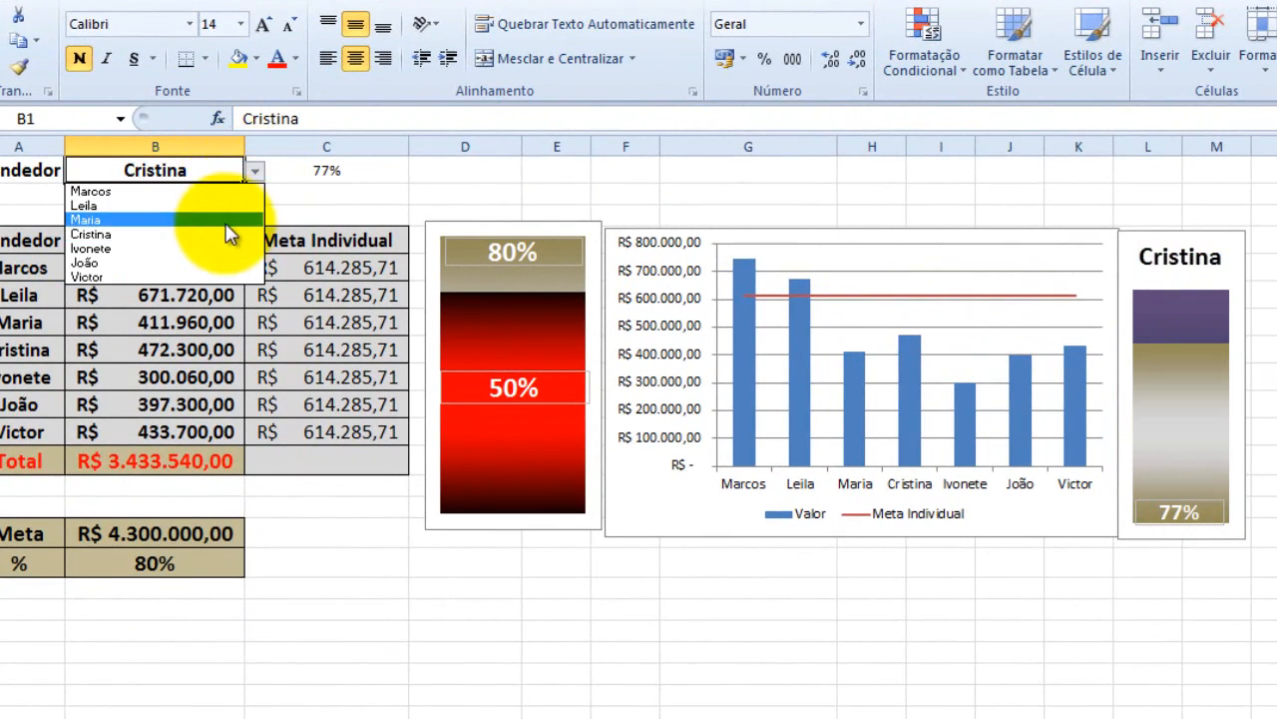
left_click(225, 215)
left_click(257, 172)
left_click(221, 232)
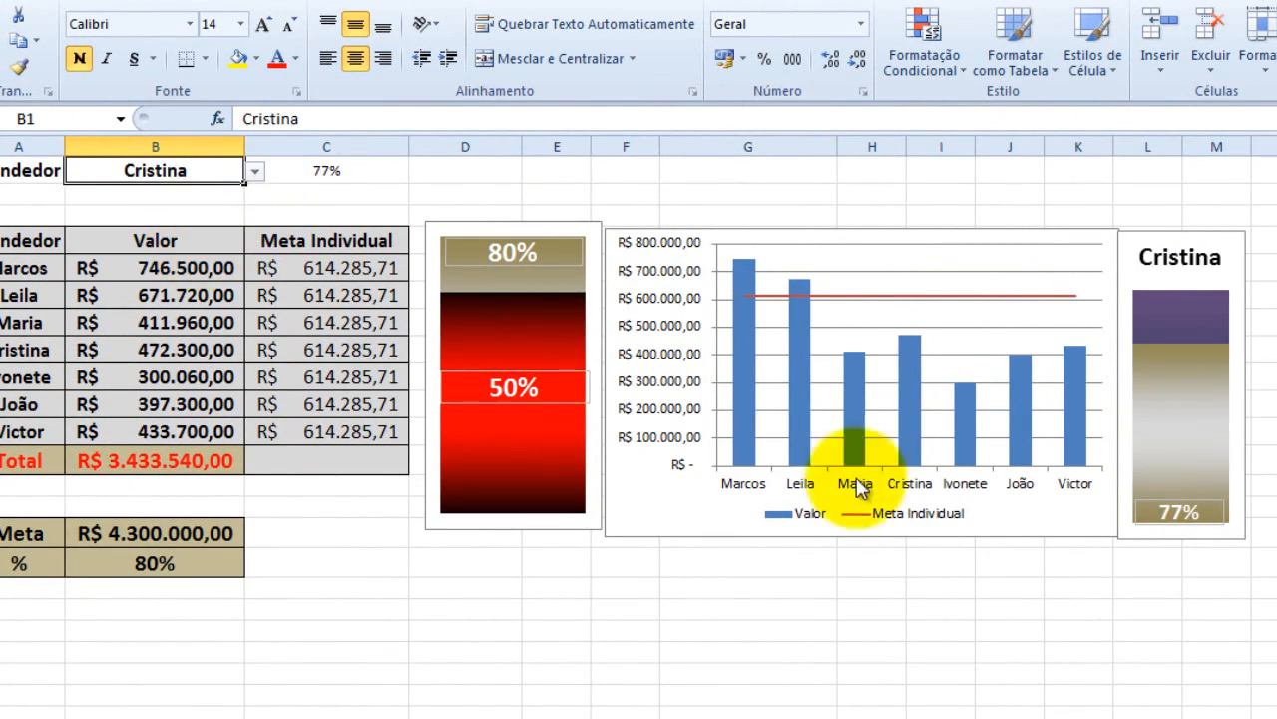
- Nudge the selected seller's chart up to align its top edge with the Meta Individual chart, and deselect it
left_click(1275, 404)
left_click(1245, 257)
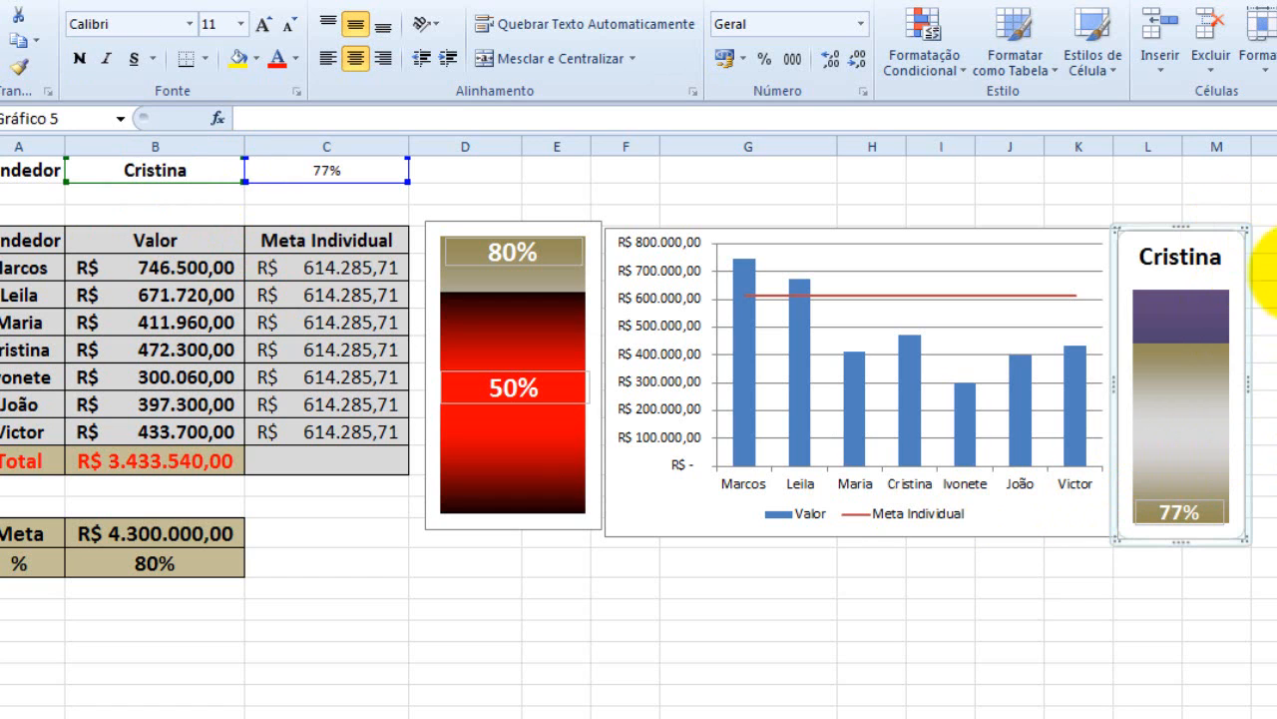
left_click(1275, 323)
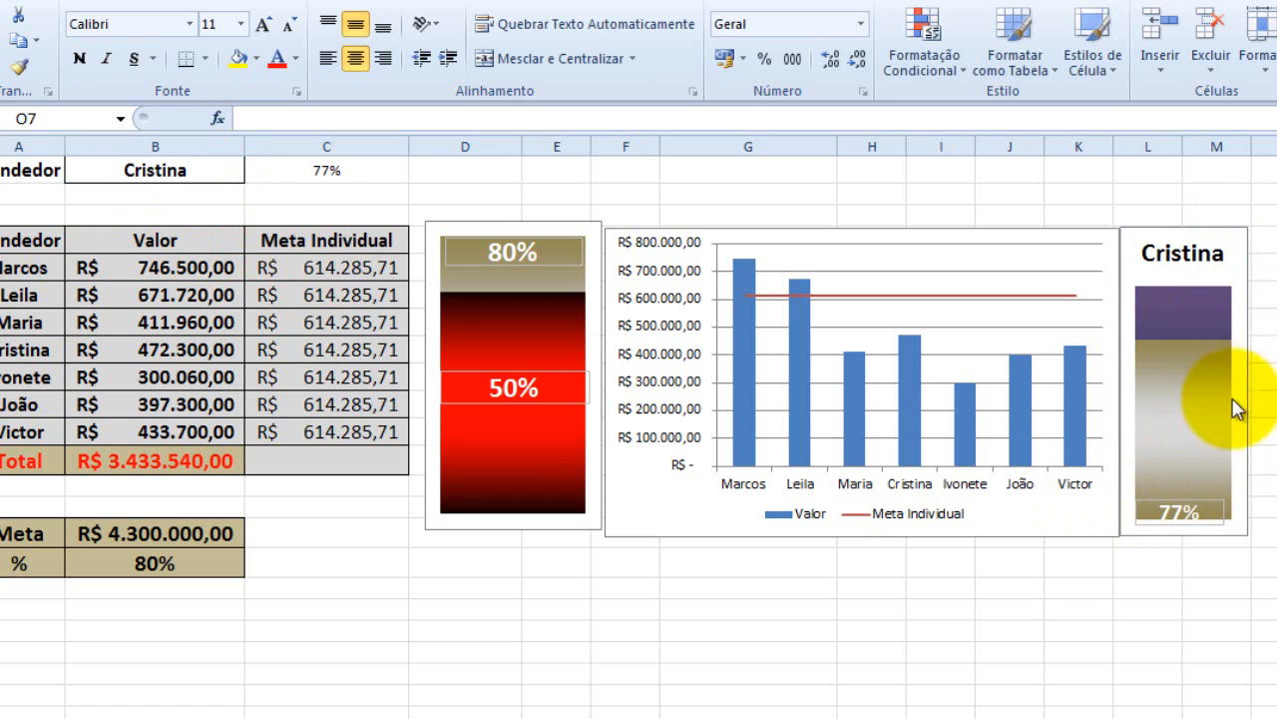
- Set the font of the Meta Individual chart to Baskerville Old Face
left_click(667, 401)
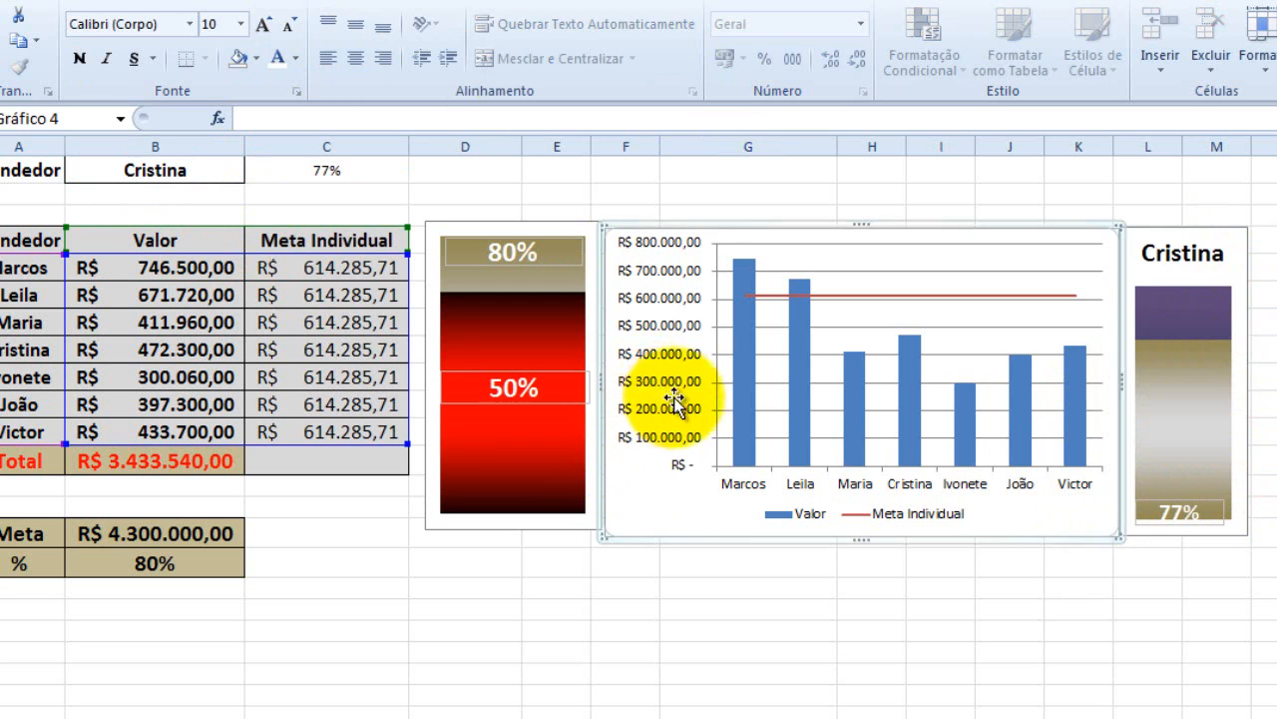
left_click(189, 24)
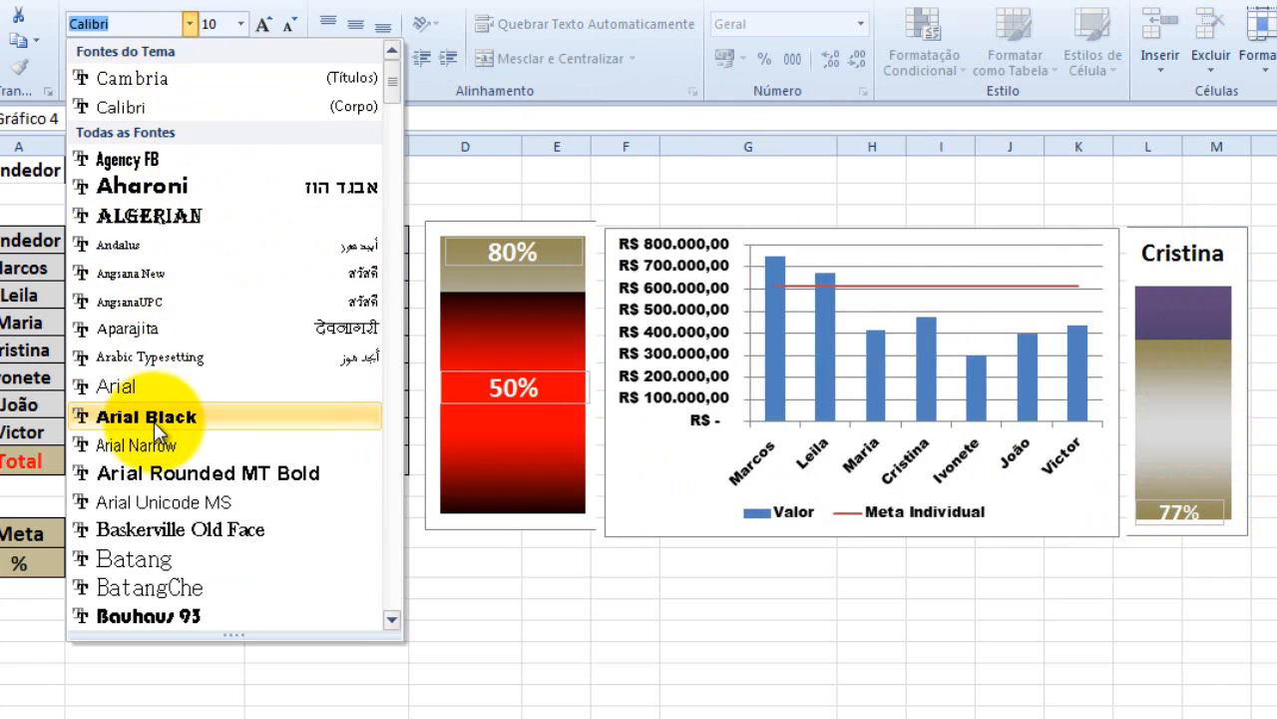
left_click(165, 532)
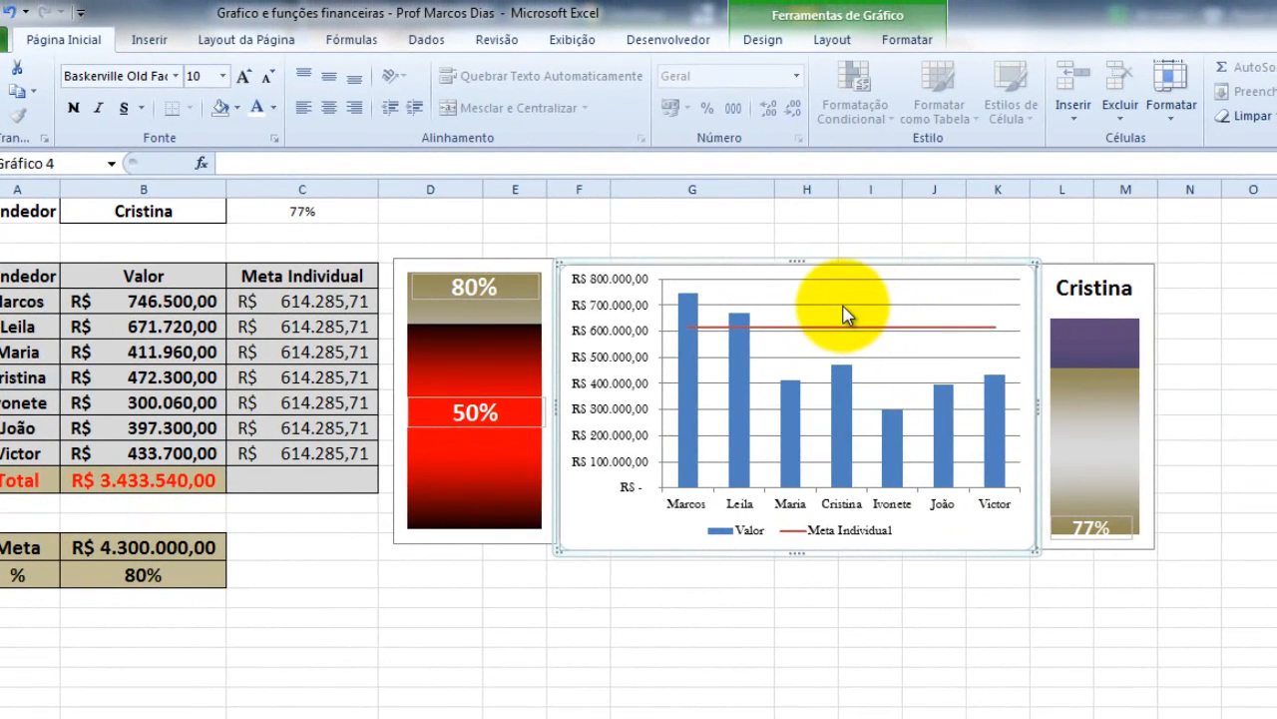
- Delete the horizontal gridlines from the Meta Individual chart, fill its chart area with a light blue gradient, and deselect it
left_click(843, 306)
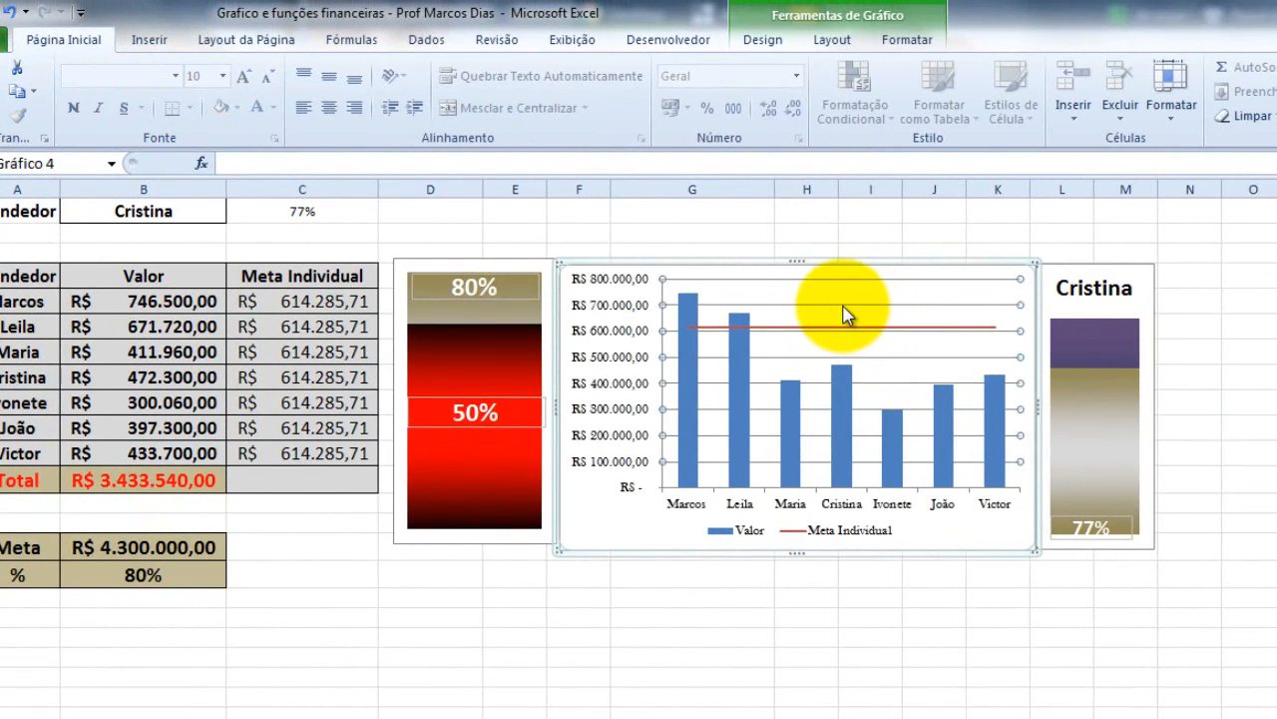
key("Delete")
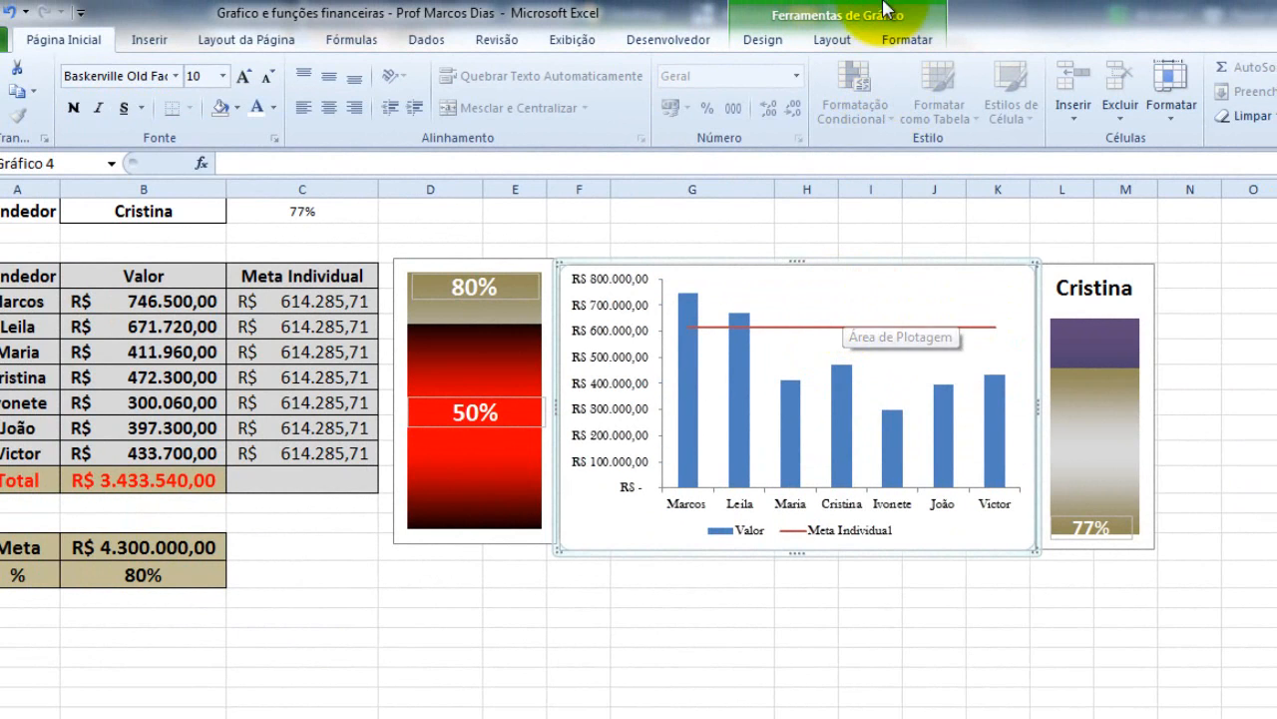
left_click(834, 44)
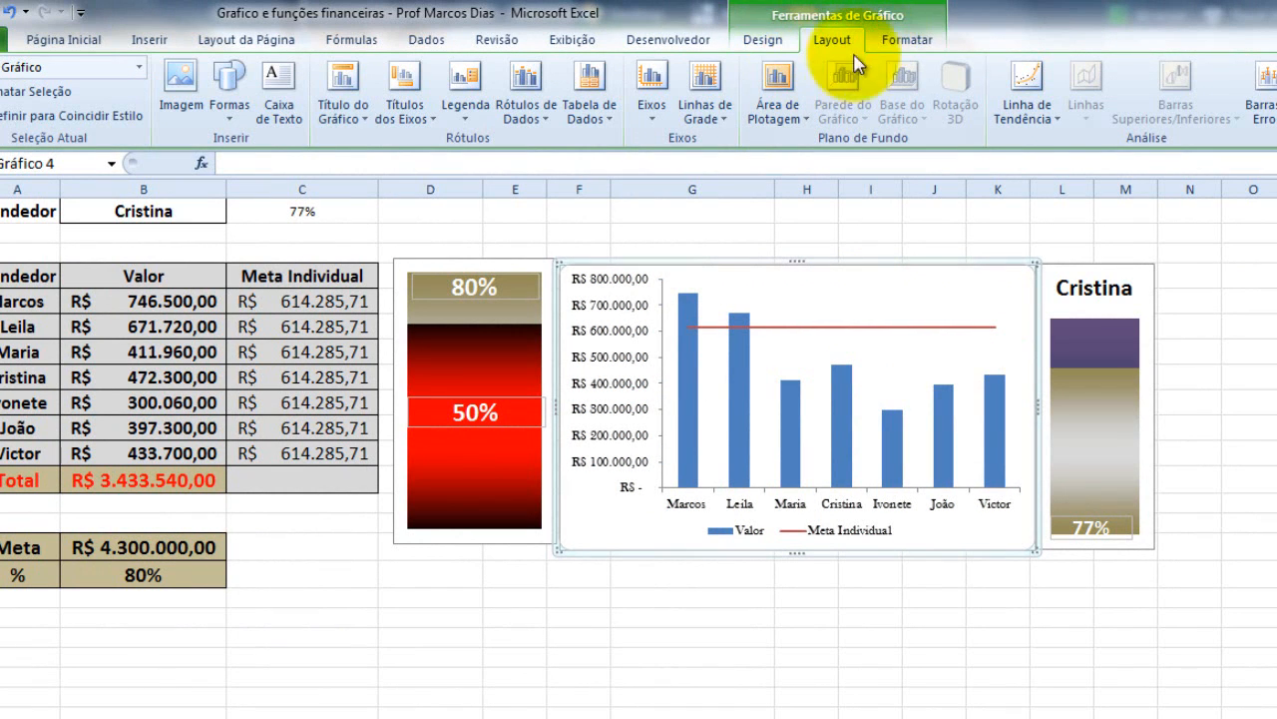
left_click(888, 44)
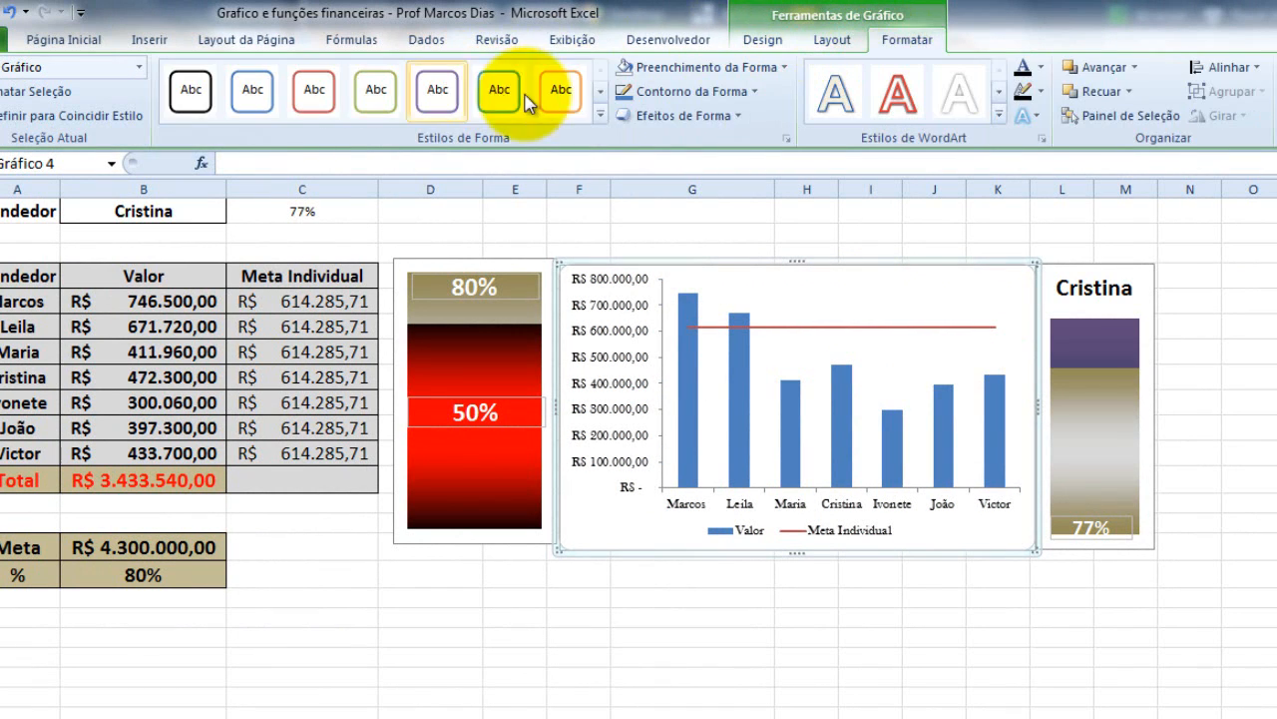
left_click(782, 65)
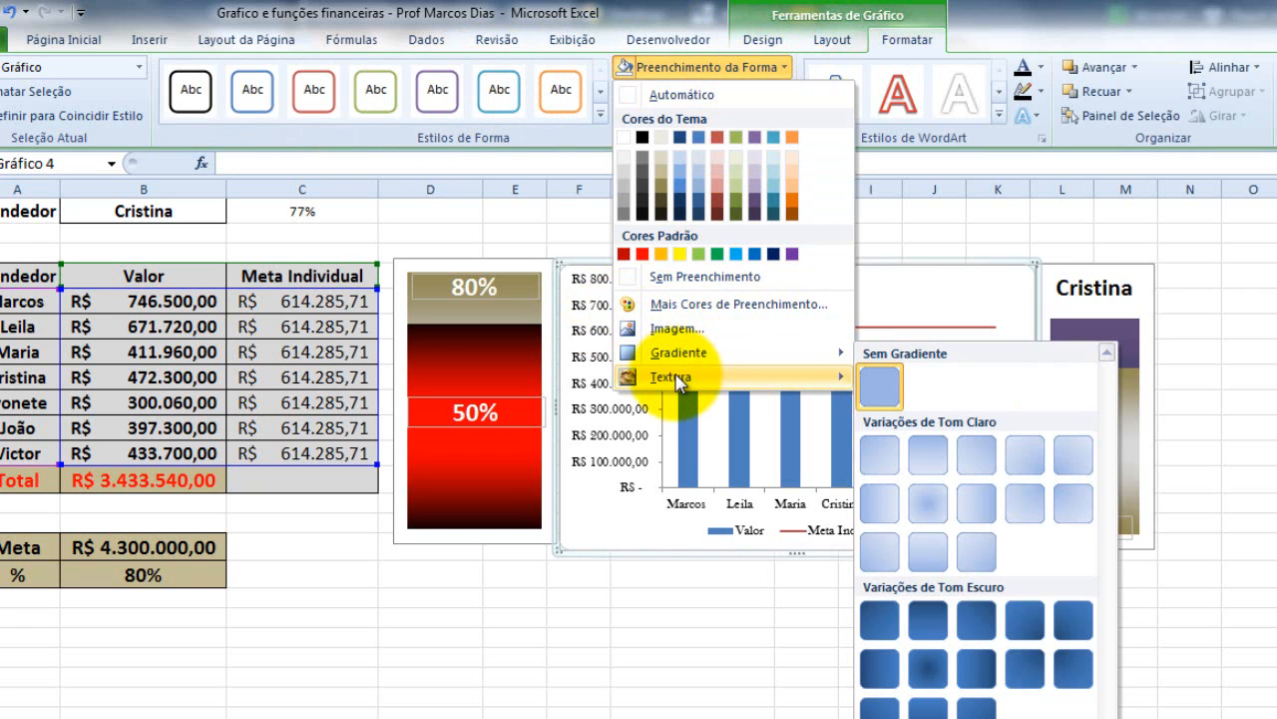
mouse_move(688, 349)
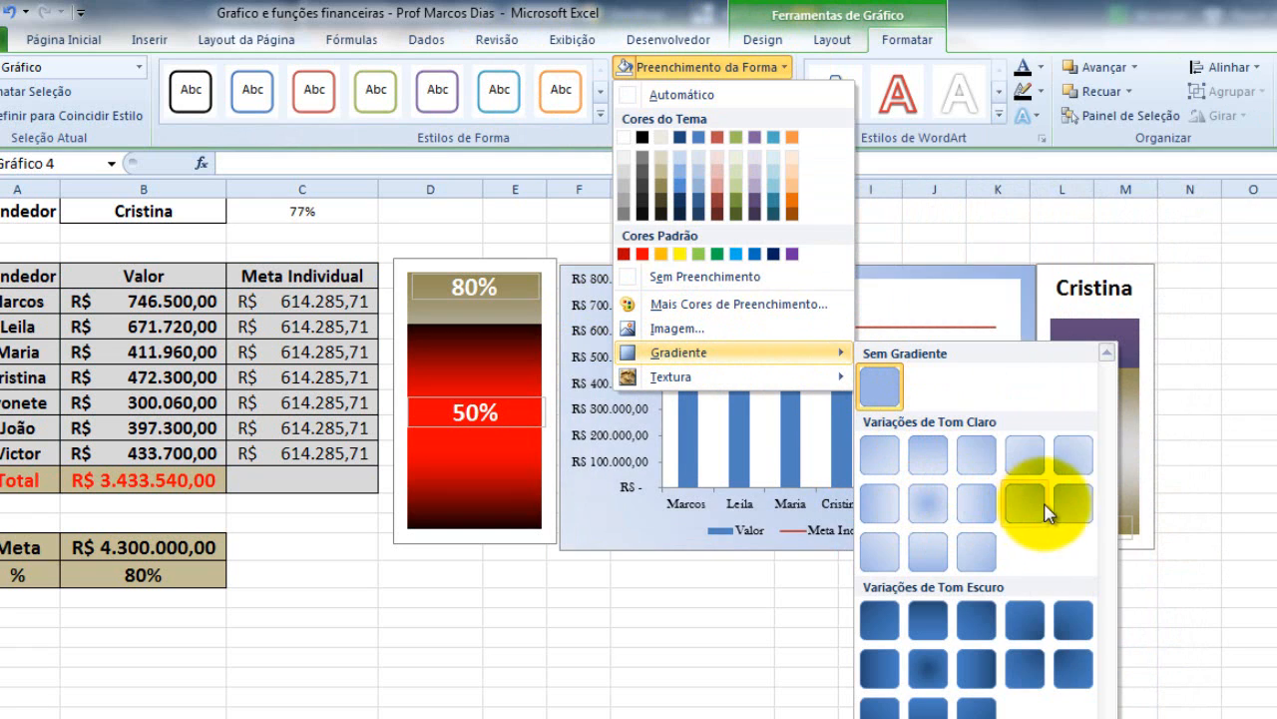
left_click(906, 509)
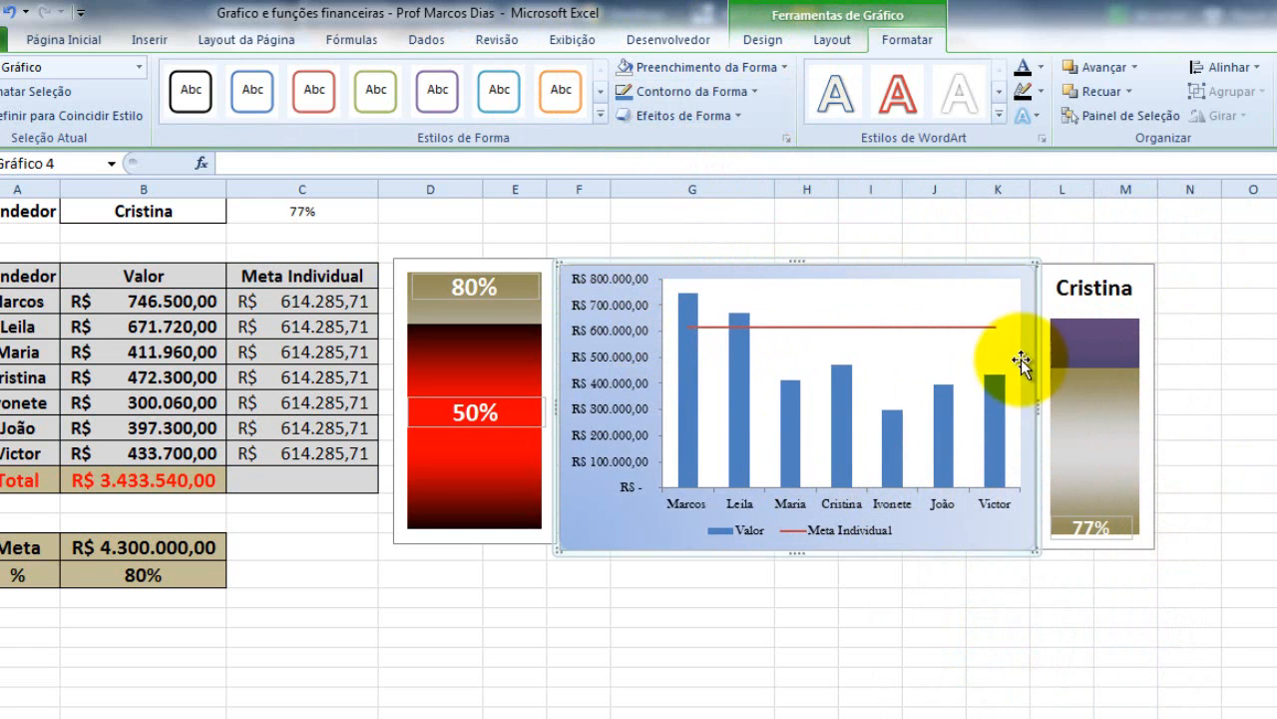
left_click(913, 295)
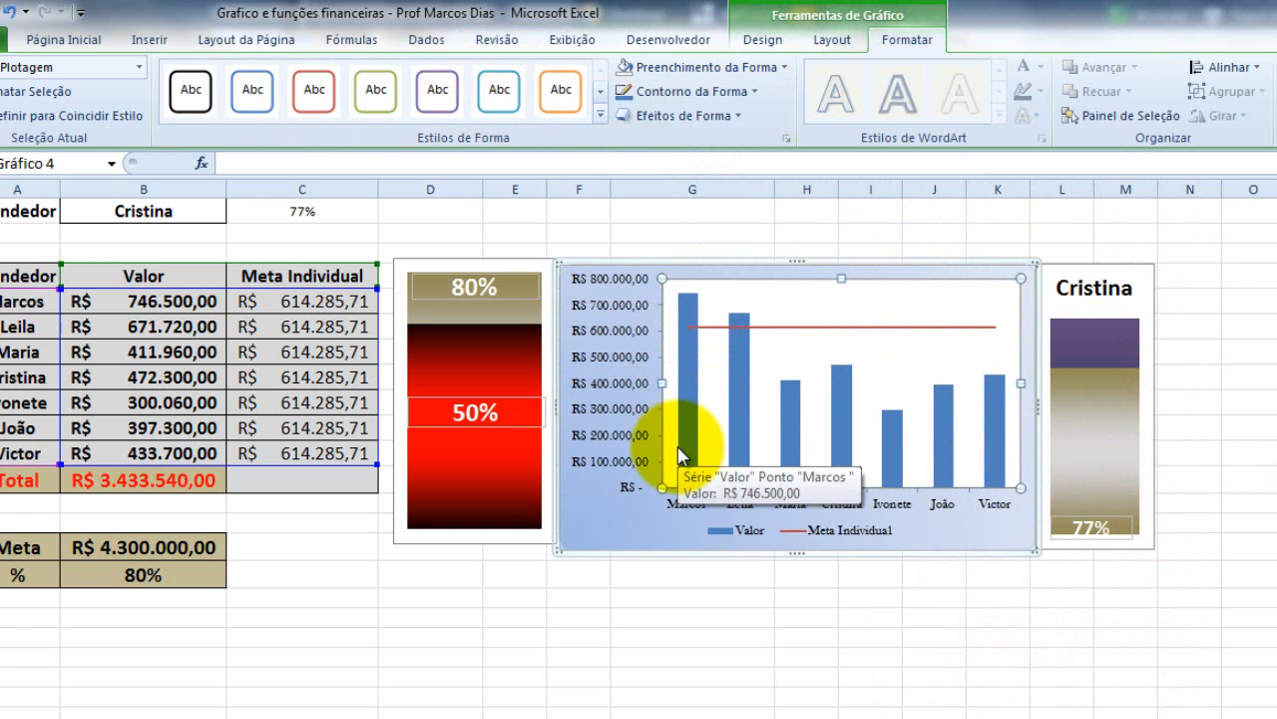
left_click(564, 237)
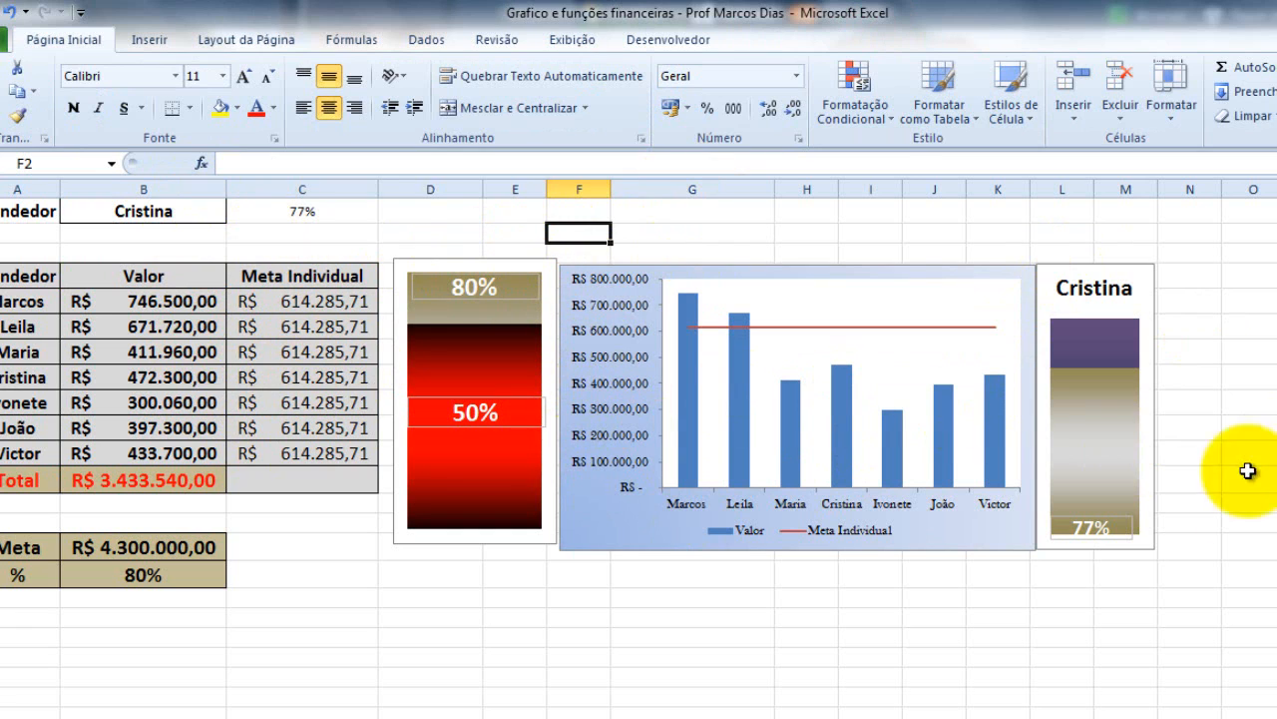
left_click(1104, 525)
left_click(629, 574)
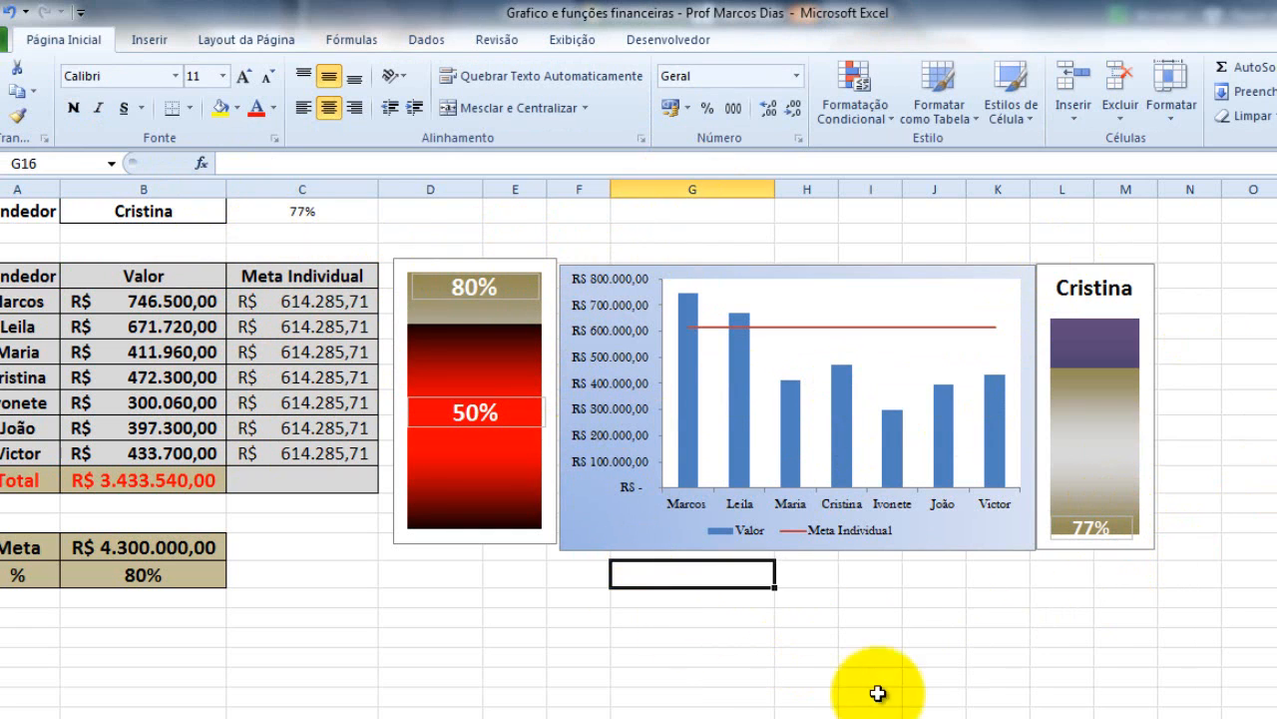